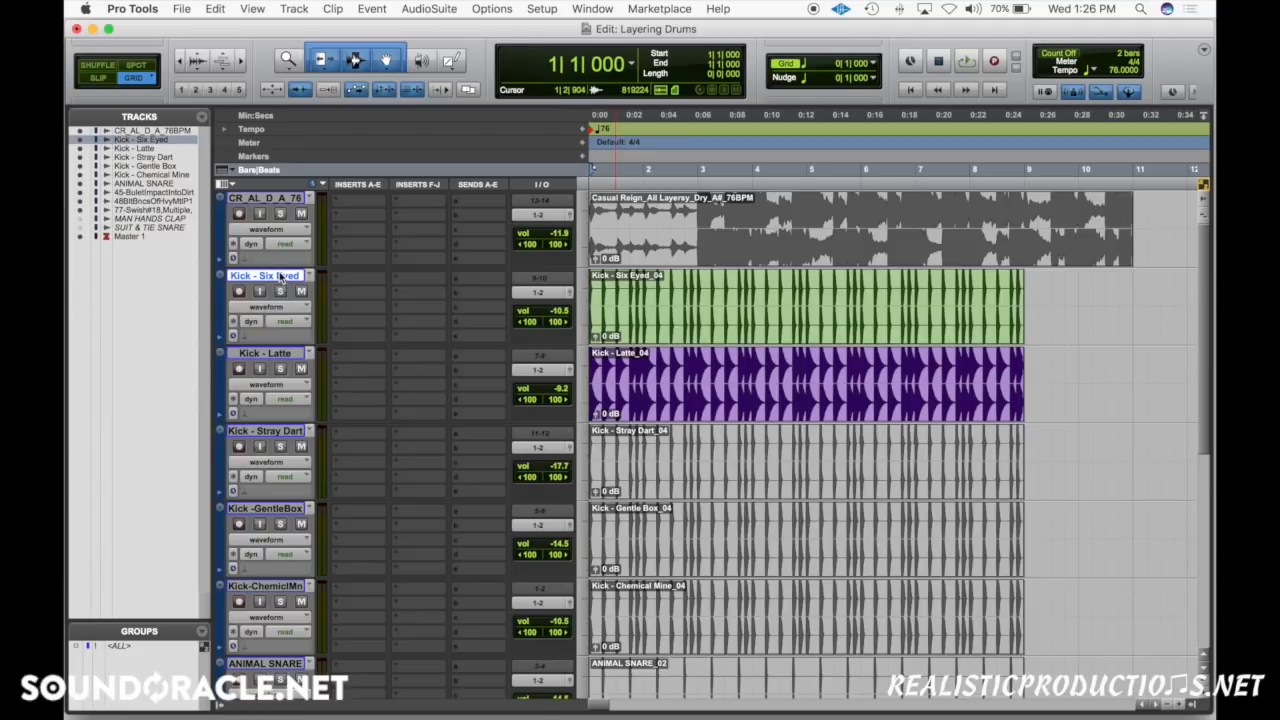
Solo the Kick - Six Eyed track and play its opening beats alone.
{"action": "key", "text": "t"}
{"action": "key", "text": "t"}
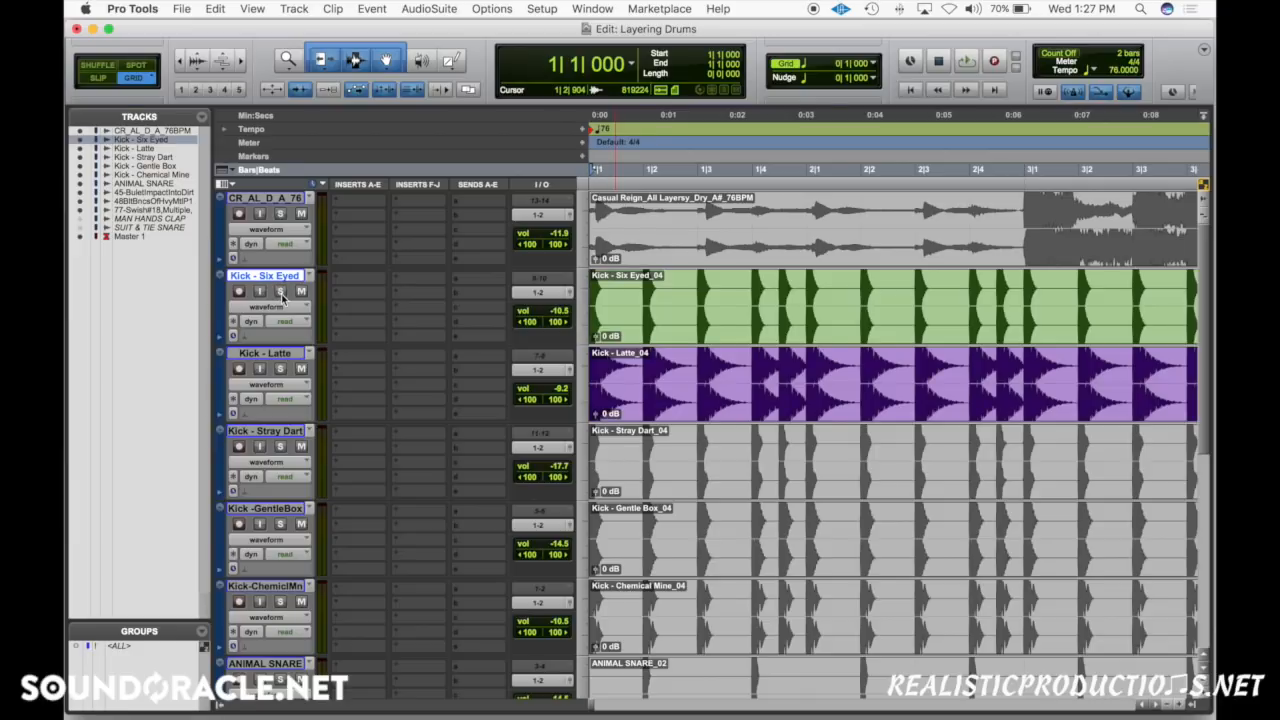
{"action": "left_click", "coordinate": [281, 292]}
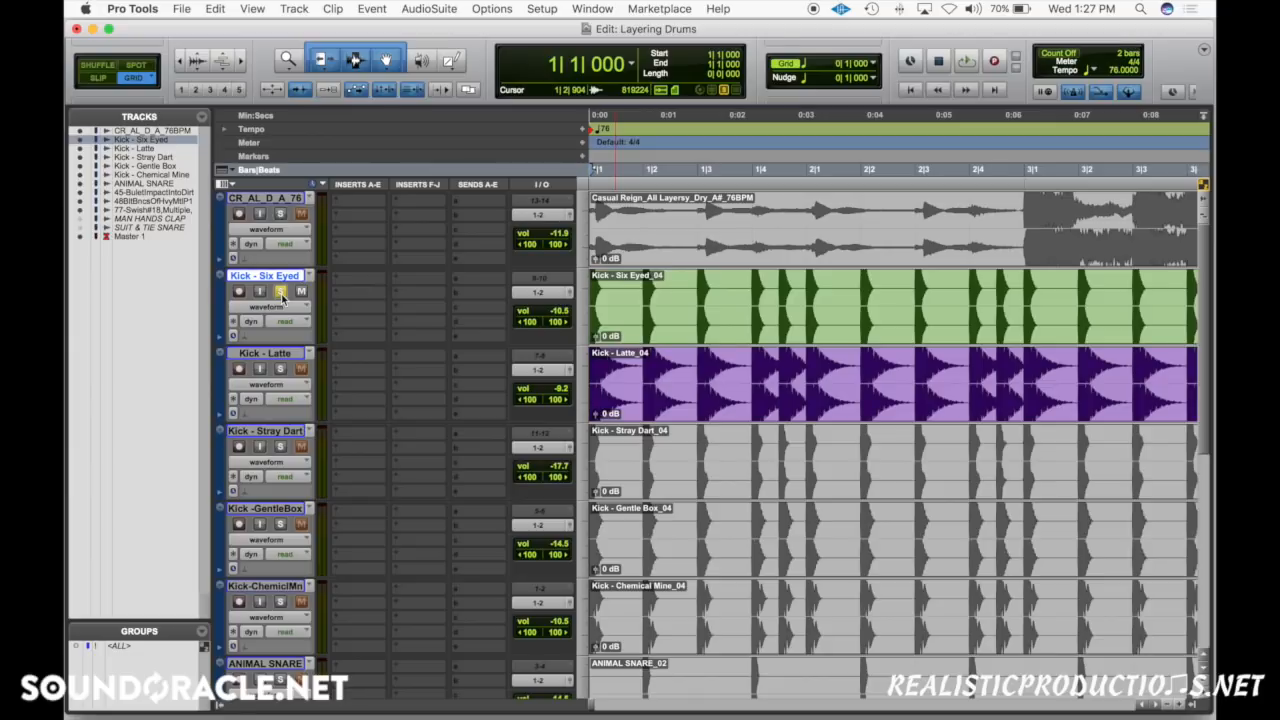
{"action": "key", "text": "space"}
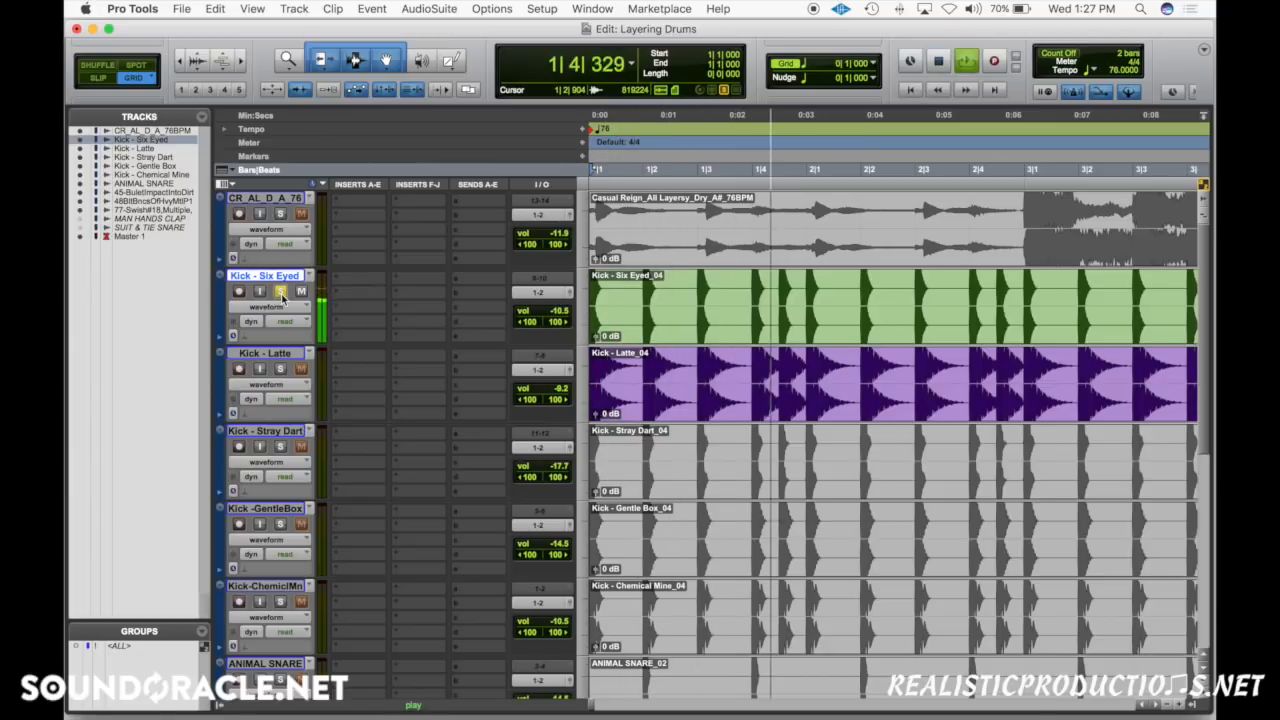
{"action": "key", "text": "space"}
Switch the solo to the Kick - Latte track and play its opening beats alone.
{"action": "left_click", "coordinate": [281, 292]}
{"action": "left_click", "coordinate": [284, 370]}
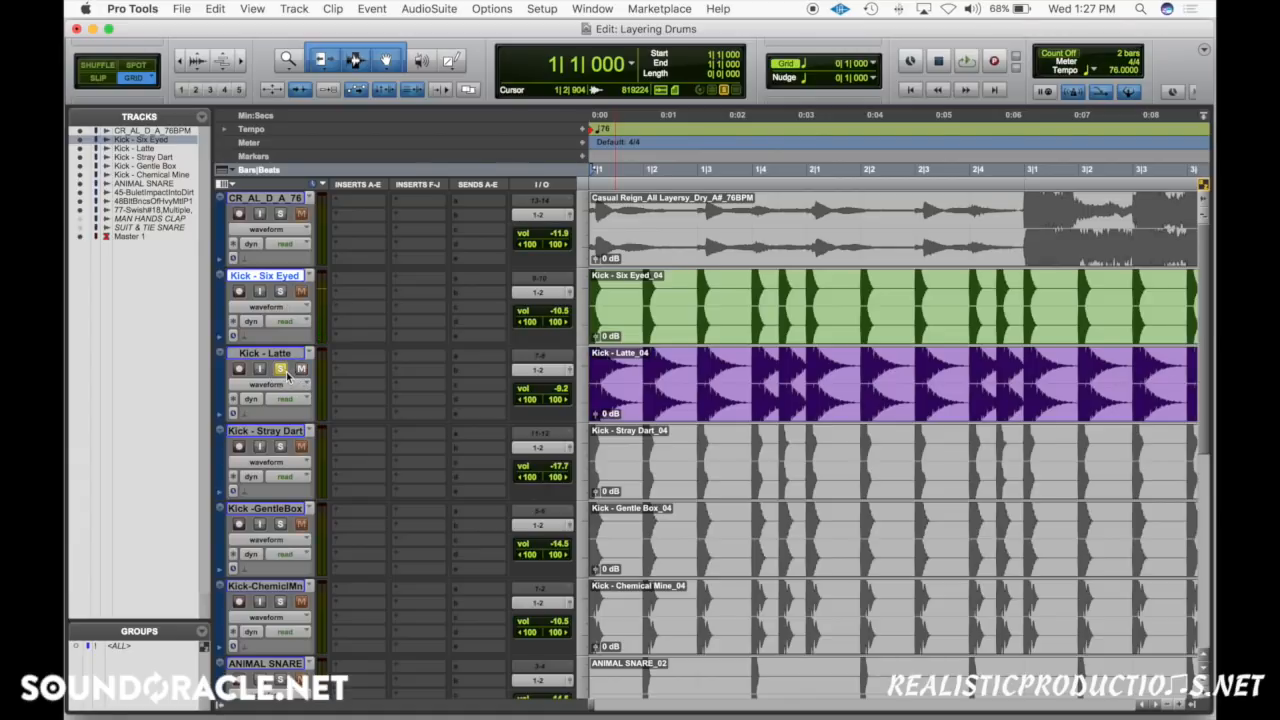
{"action": "key", "text": "space"}
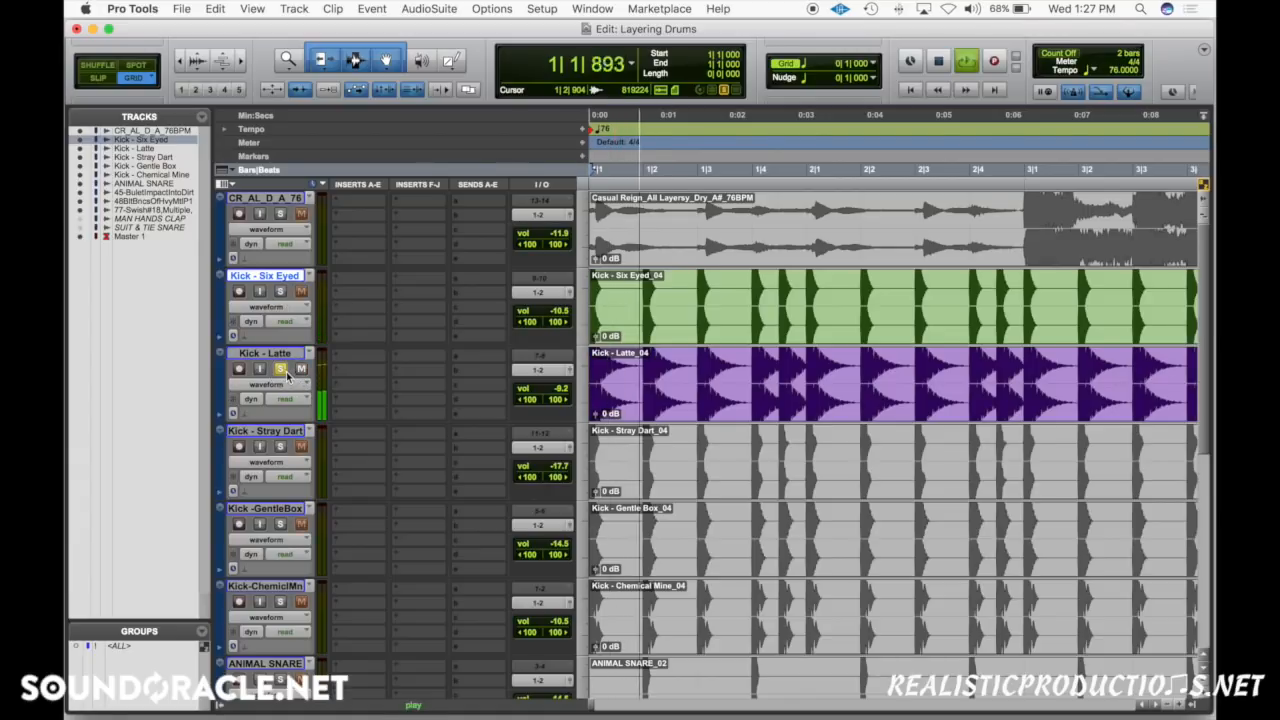
{"action": "key", "text": "space"}
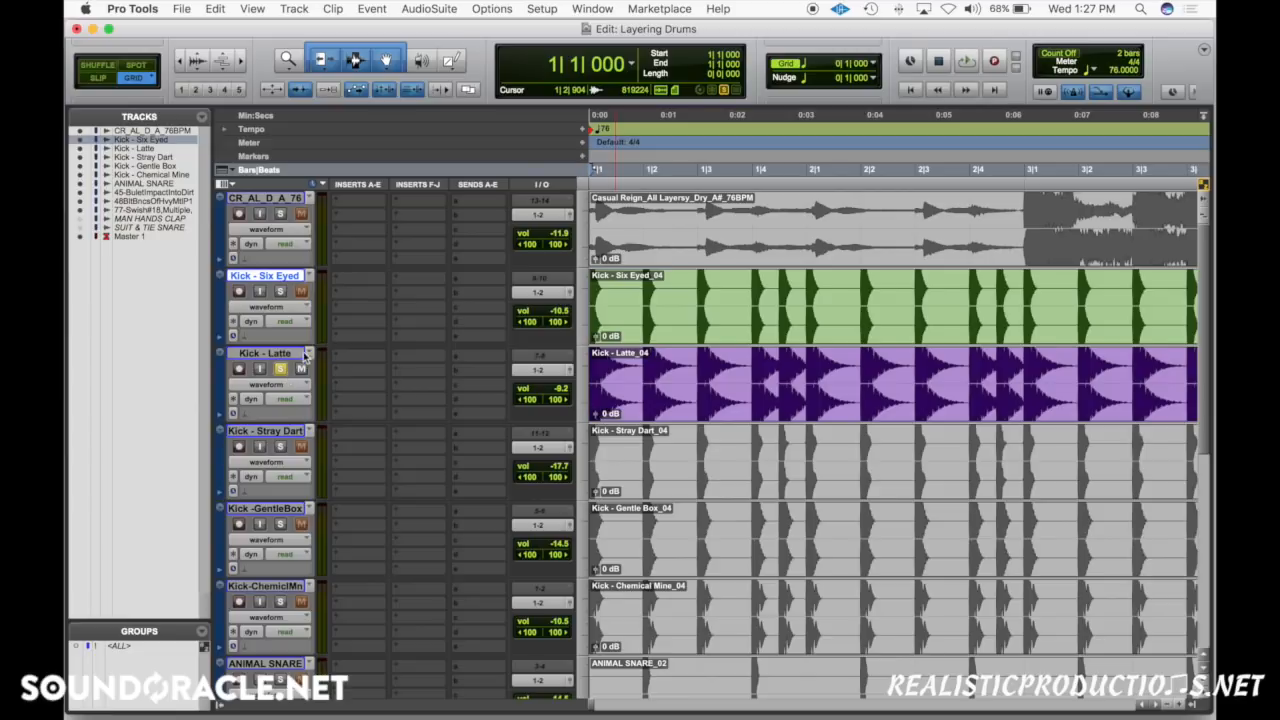
Solo Kick - Six Eyed along with Kick - Latte and listen to the two kicks layered.
{"action": "left_click", "coordinate": [281, 291]}
{"action": "key", "text": "space"}
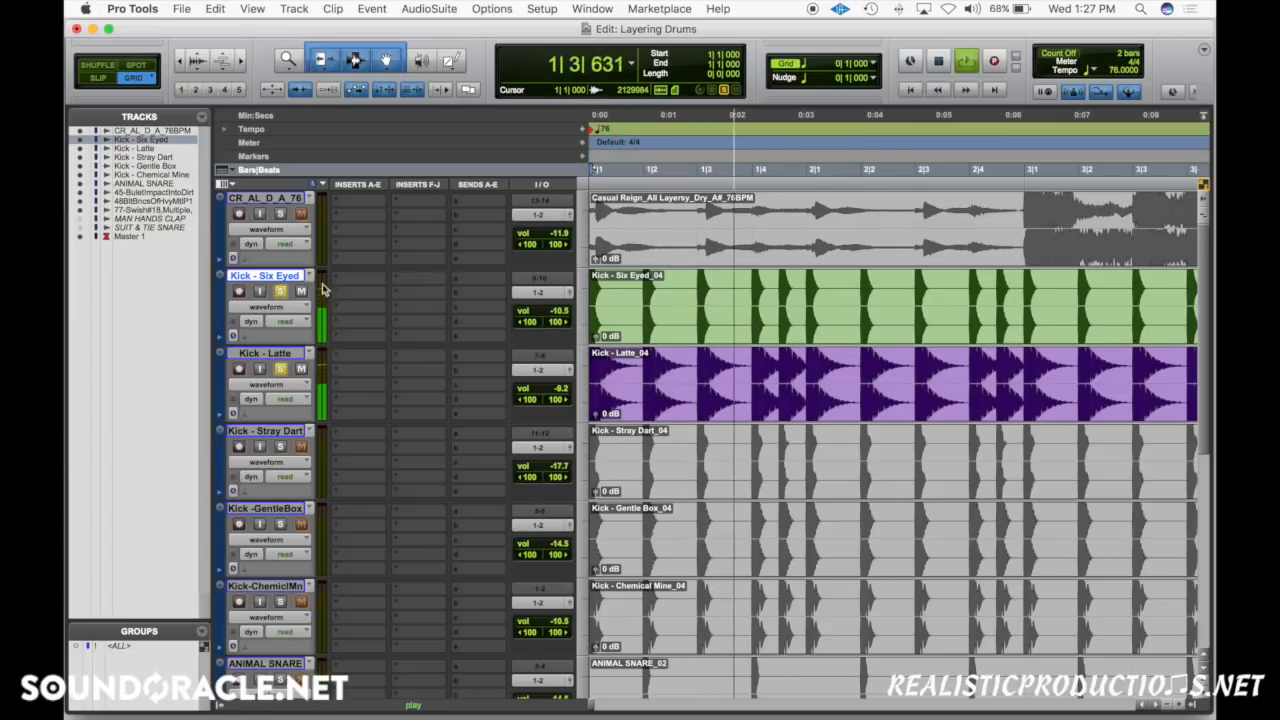
{"action": "key", "text": "space"}
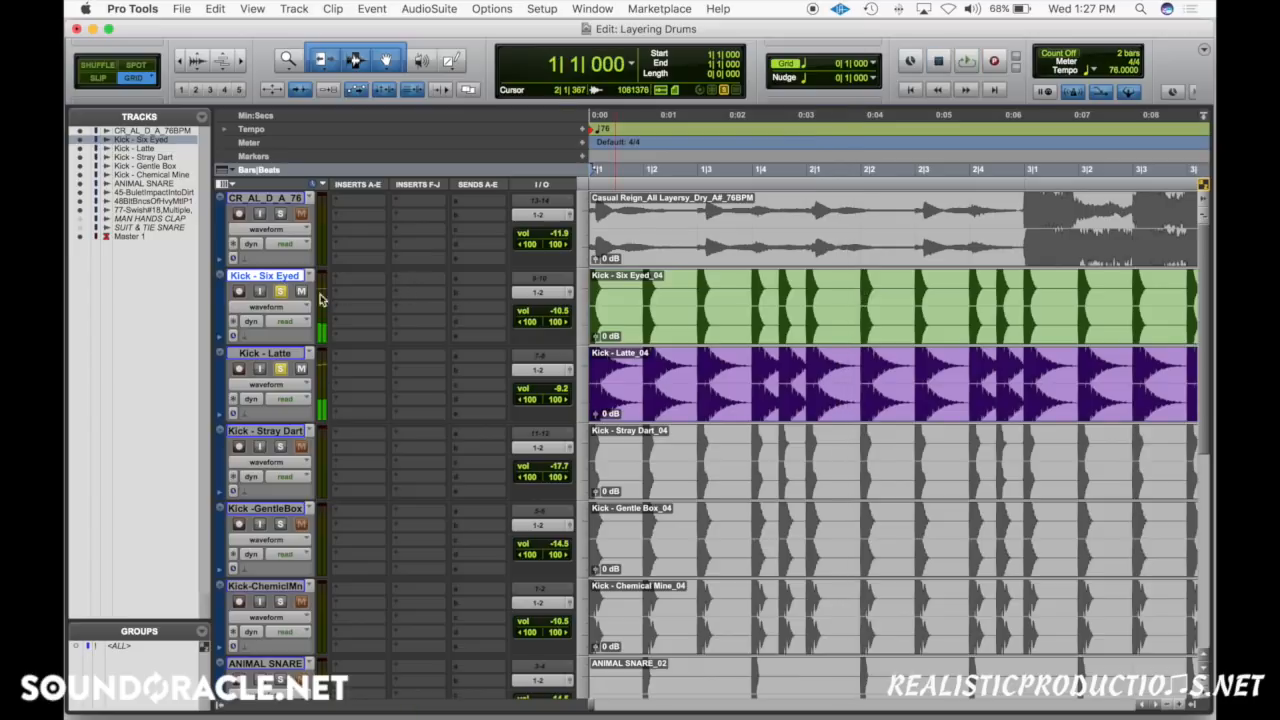
Compare the two kicks individually, playing Kick - Latte alone and Kick - Six Eyed alone.
{"action": "left_click", "coordinate": [279, 291]}
{"action": "key", "text": "space"}
{"action": "key", "text": "space"}
{"action": "left_click", "coordinate": [279, 292]}
{"action": "left_click", "coordinate": [281, 369]}
{"action": "key", "text": "space"}
{"action": "key", "text": "space"}
Play both soloed kicks together and select the first bar across the Six Eyed and Latte tracks.
{"action": "left_click", "coordinate": [281, 369]}
{"action": "key", "text": "space"}
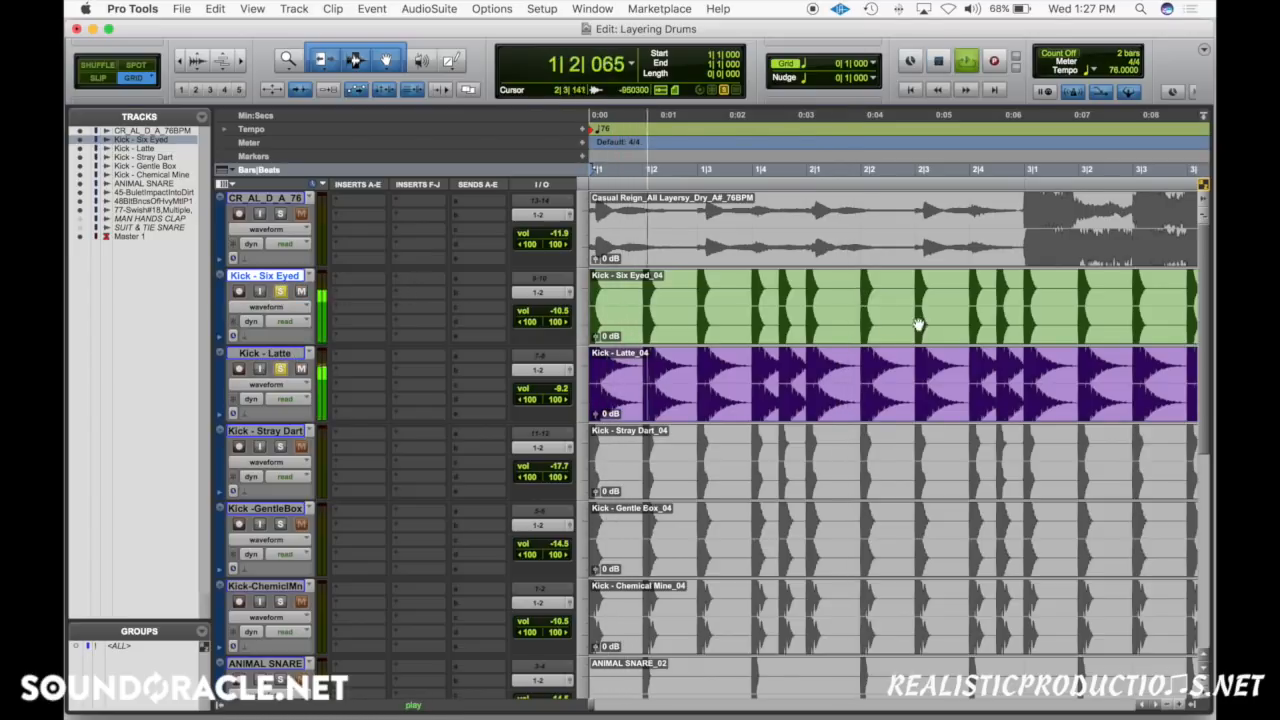
{"action": "left_click_drag", "start_coordinate": [806, 297], "coordinate": [614, 371]}
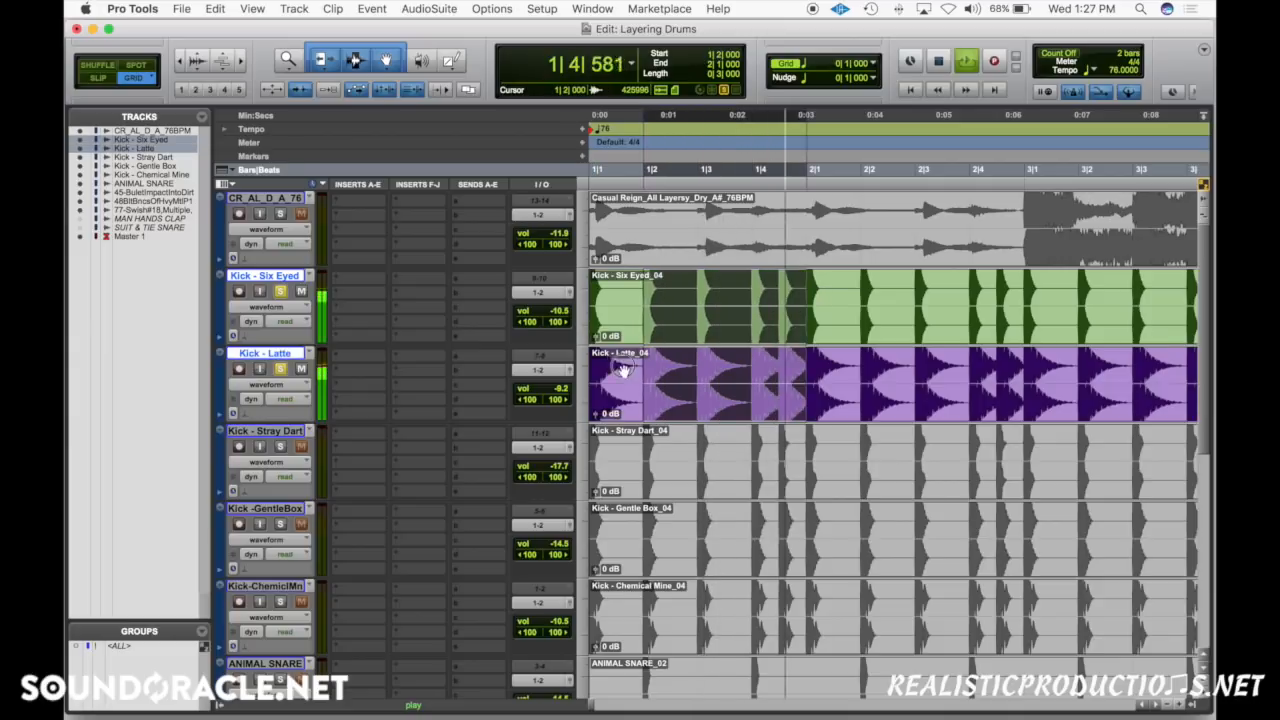
{"action": "key", "text": "space"}
{"action": "left_click", "coordinate": [595, 375], "text": "shift"}
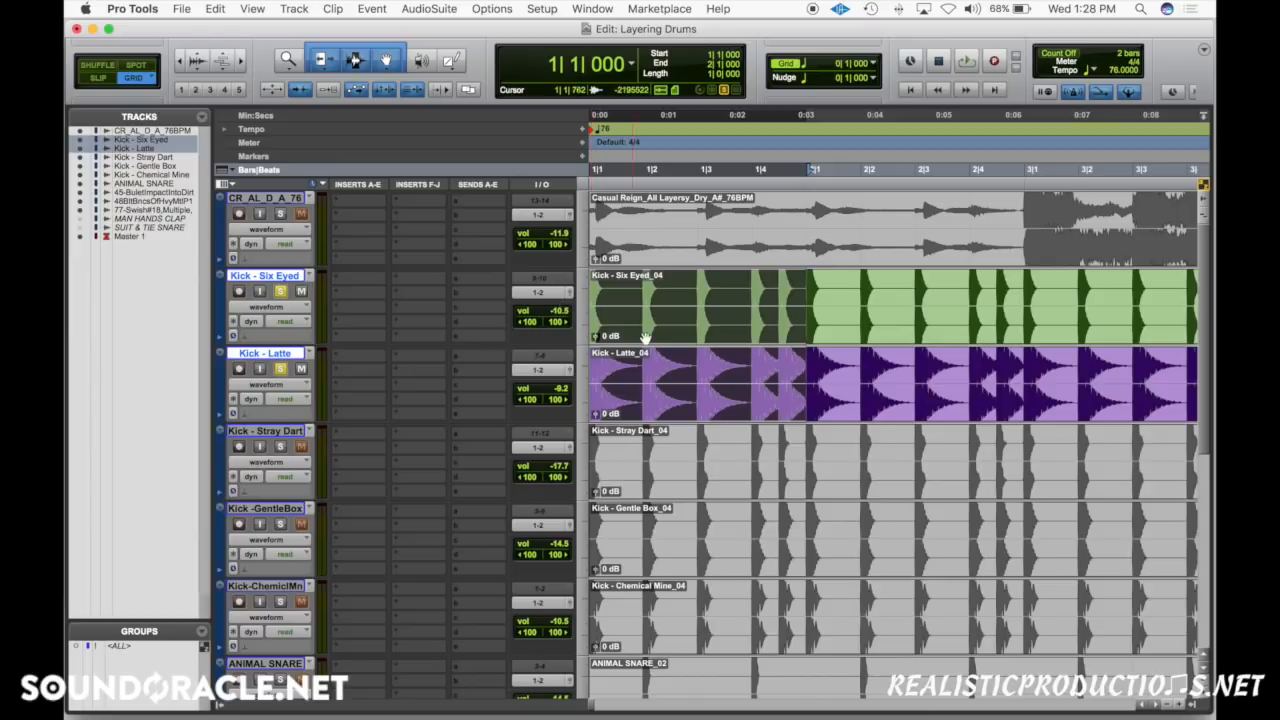
Insert FabFilter Pro-Q 2 on both selected kick tracks and open the Kick - Six Eyed instance.
{"action": "left_click", "coordinate": [358, 280]}
{"action": "left_click", "coordinate": [375, 309], "text": "alt+shift"}
{"action": "left_click", "coordinate": [362, 279]}
{"action": "left_click", "coordinate": [362, 279]}
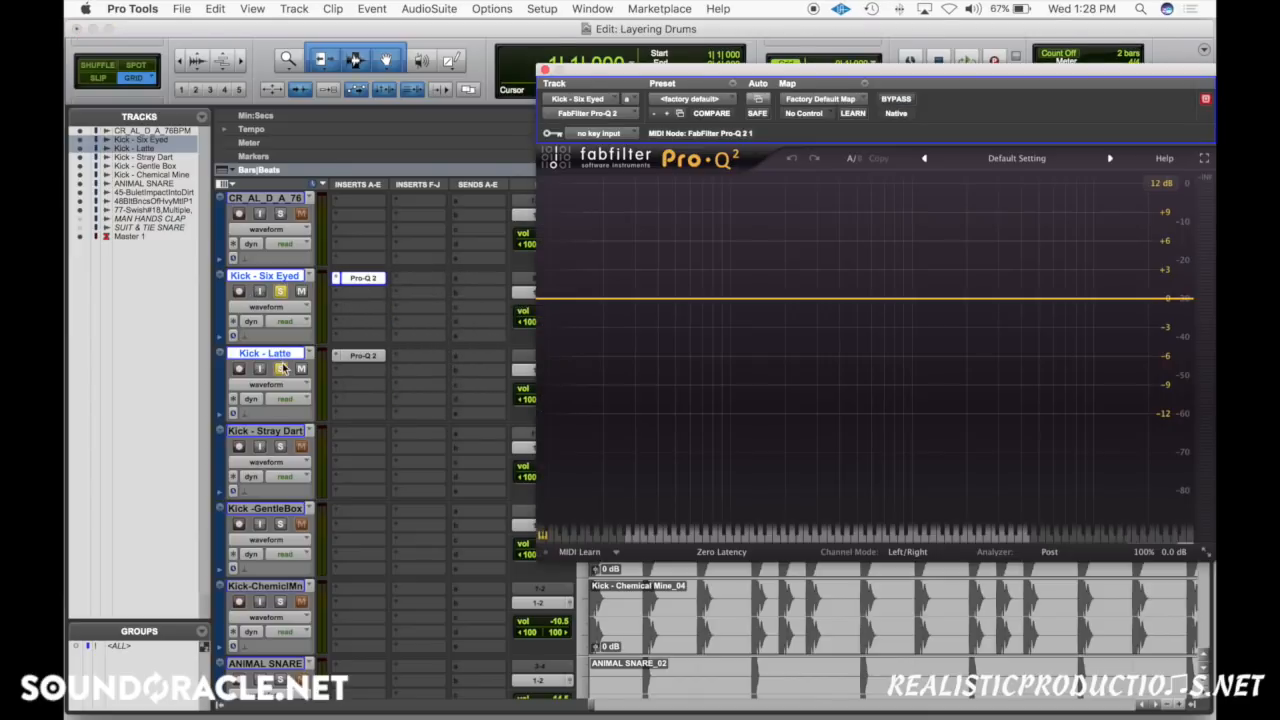
Add a low cut at about 69 Hz to the Six Eyed kick's Pro-Q 2 during soloed playback.
{"action": "key", "text": "space"}
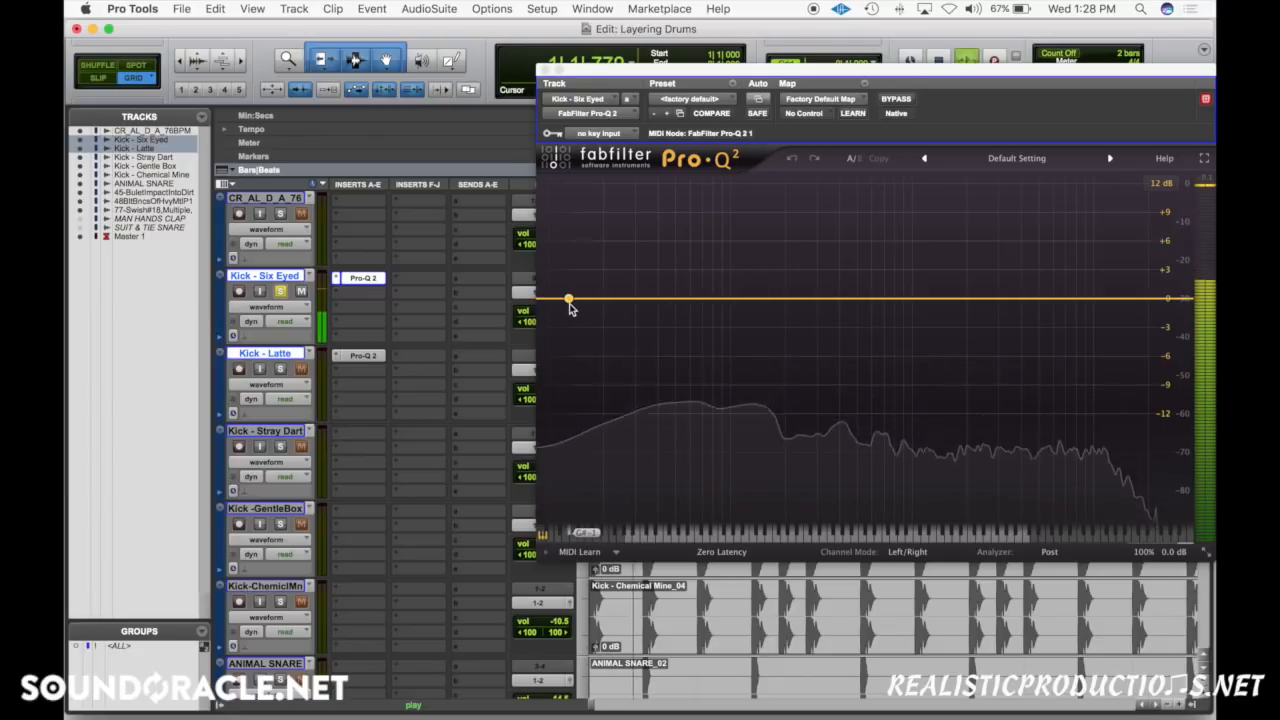
{"action": "double_click", "coordinate": [572, 300]}
{"action": "left_click_drag", "start_coordinate": [572, 300], "coordinate": [701, 297]}
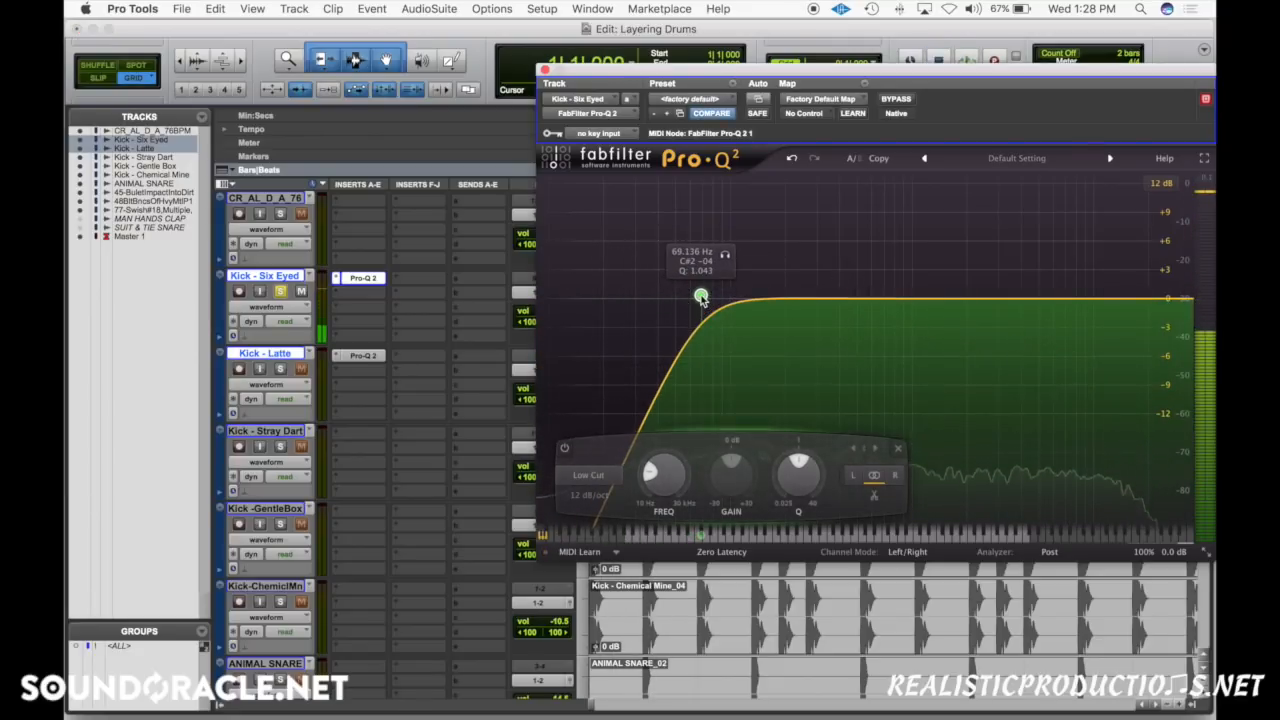
Solo only Kick - Latte and play it to judge its low end against the Six Eyed kick.
{"action": "left_click", "coordinate": [281, 292]}
{"action": "left_click", "coordinate": [281, 369]}
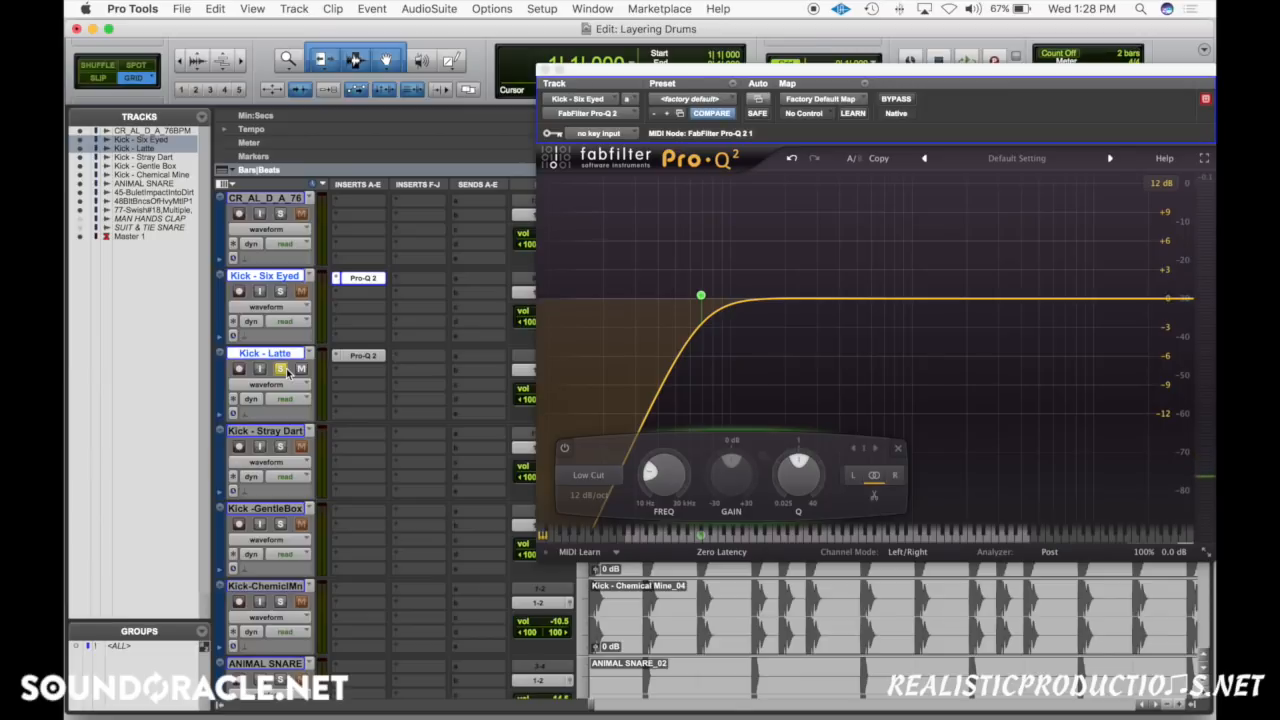
{"action": "key", "text": "space"}
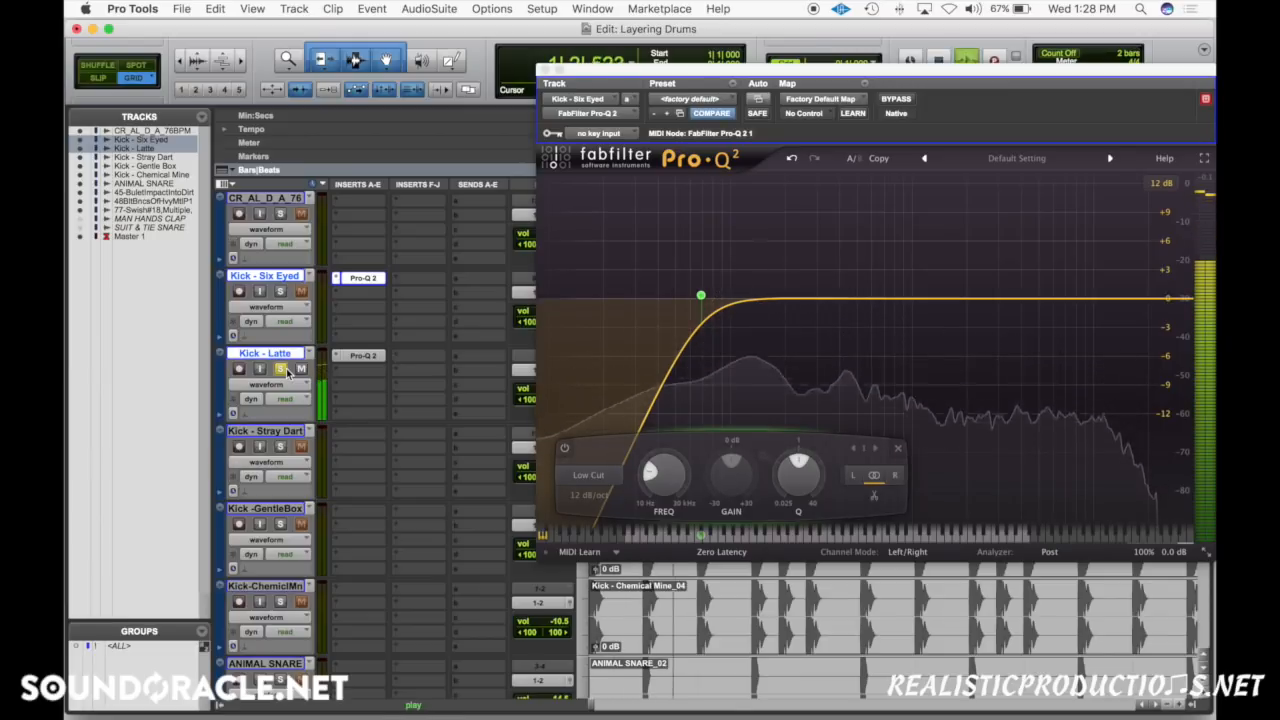
{"action": "key", "text": "space"}
Solo only Kick - Six Eyed and raise its low cut to about 82 Hz while it plays.
{"action": "left_click", "coordinate": [280, 291]}
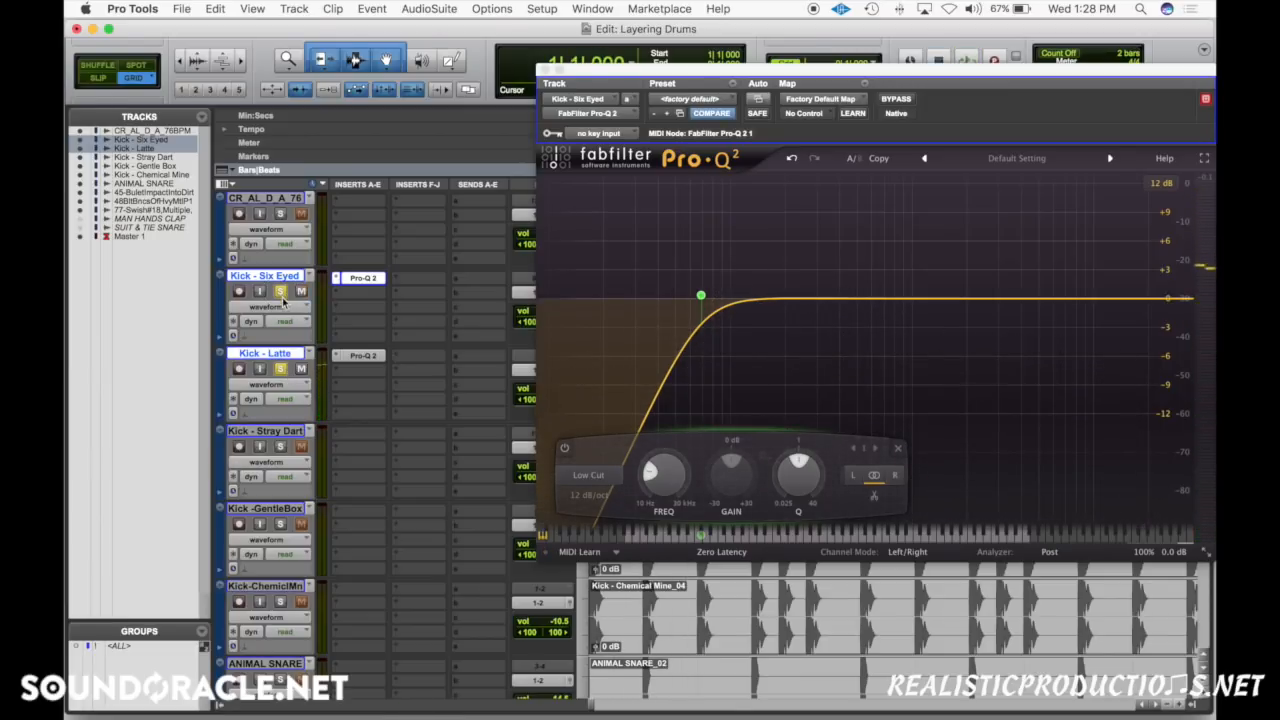
{"action": "left_click", "coordinate": [280, 369]}
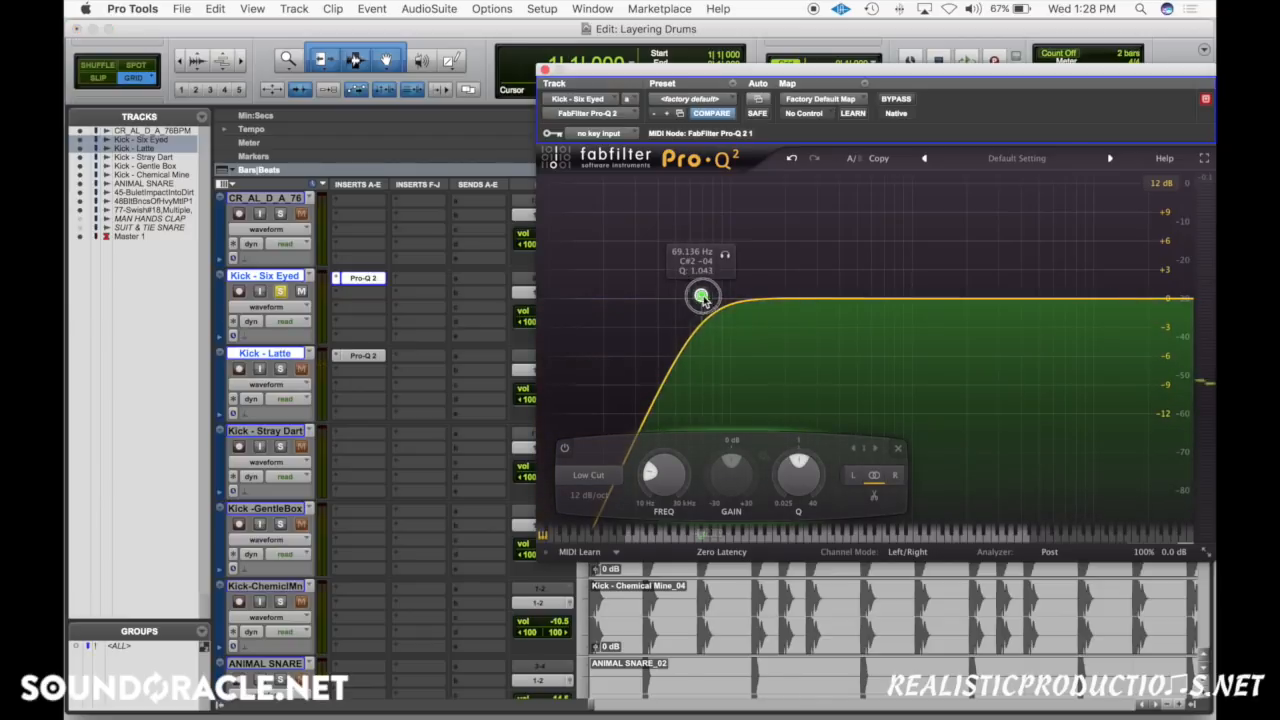
{"action": "key", "text": "space"}
{"action": "mouse_move", "coordinate": [701, 295]}
{"action": "left_mouse_down"}
{"action": "mouse_move", "coordinate": [723, 283]}
{"action": "mouse_move", "coordinate": [715, 296]}
{"action": "left_mouse_up"}
{"action": "key", "text": "space"}
Solo only Kick - Latte and add a high cut at about 1356 Hz in its Pro-Q 2.
{"action": "left_click", "coordinate": [281, 369]}
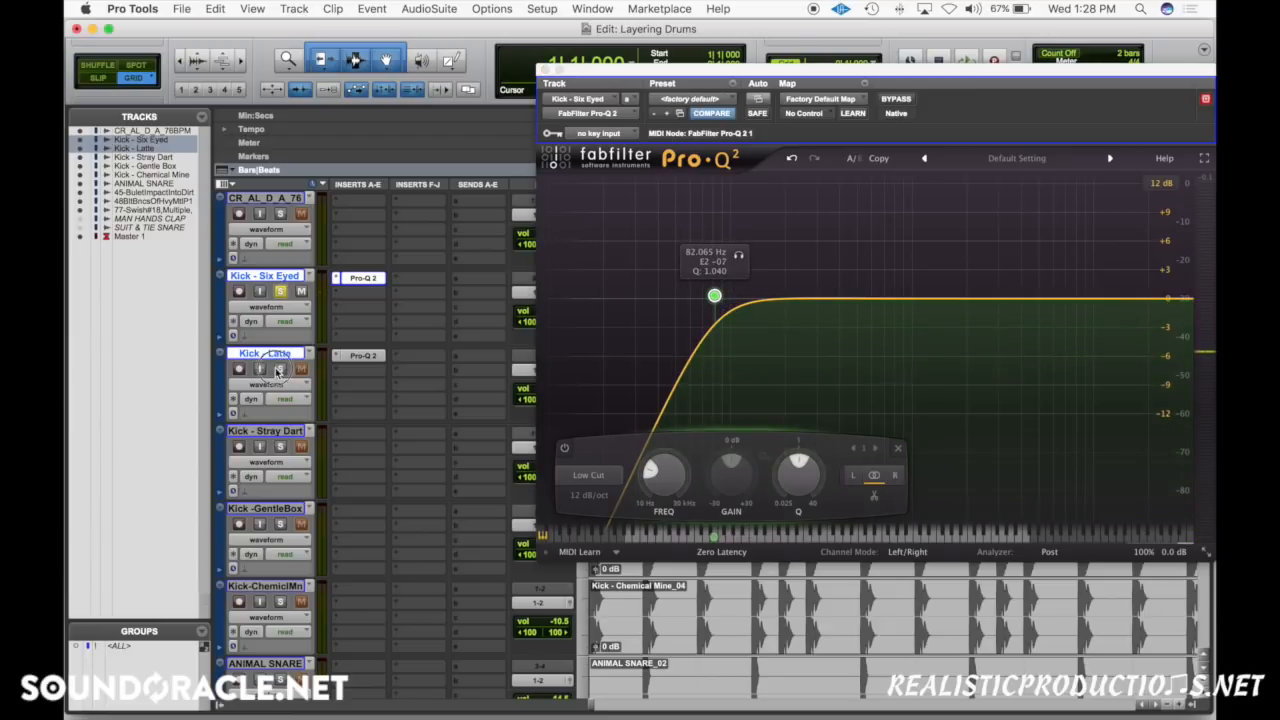
{"action": "left_click", "coordinate": [281, 291]}
{"action": "left_click", "coordinate": [358, 356]}
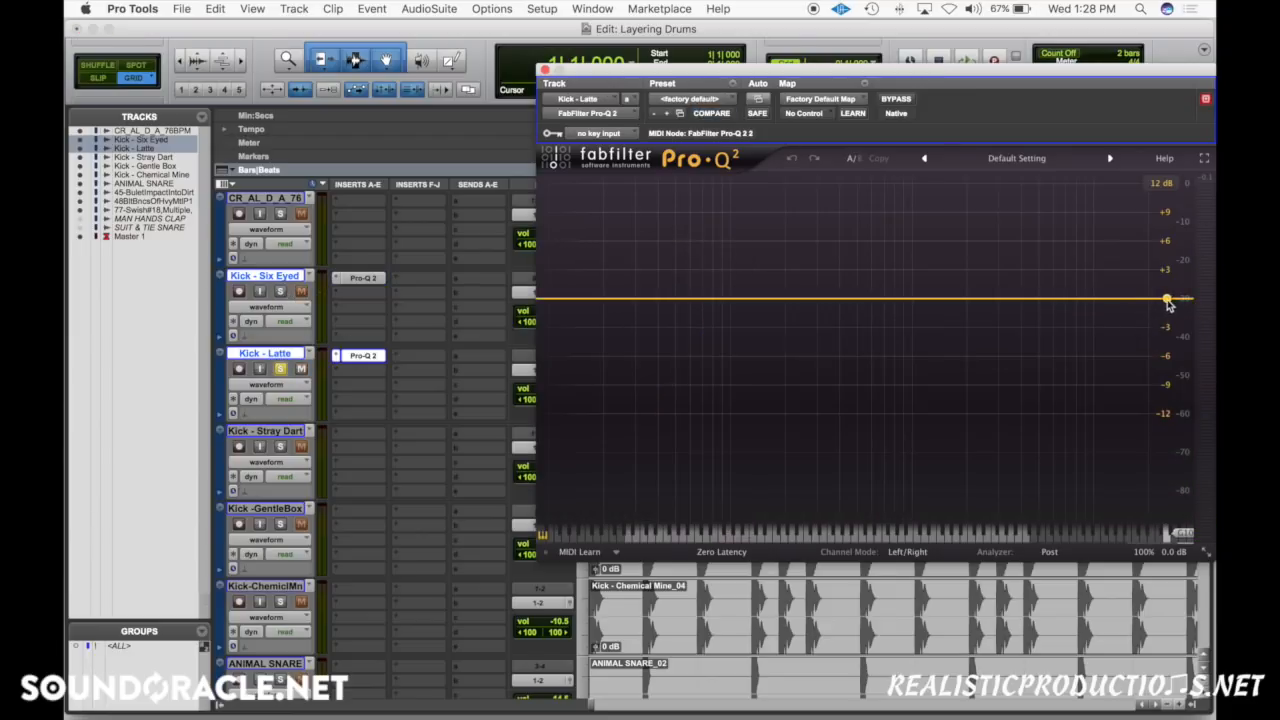
{"action": "left_click_drag", "start_coordinate": [1168, 300], "coordinate": [935, 301]}
{"action": "key", "text": "space"}
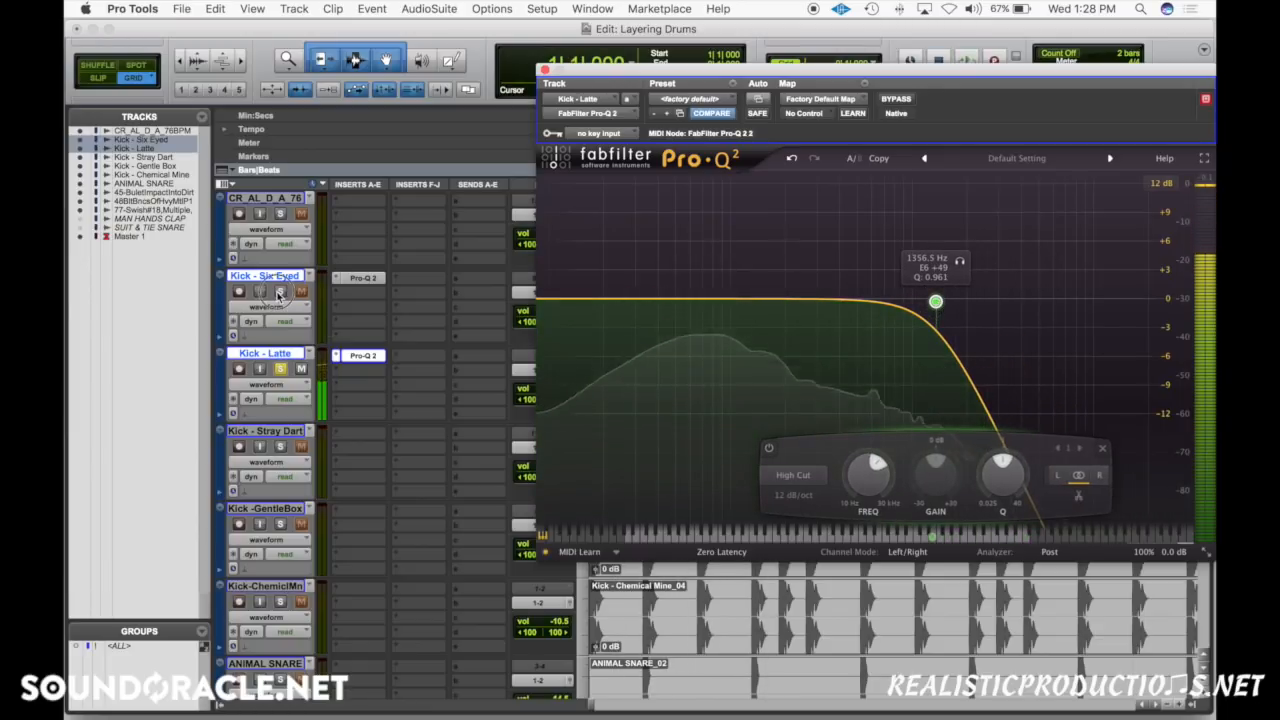
Play both kicks together, compare them with the Pro-Q 2 EQs active and bypassed, and close the plug-in windows.
{"action": "left_click", "coordinate": [281, 291]}
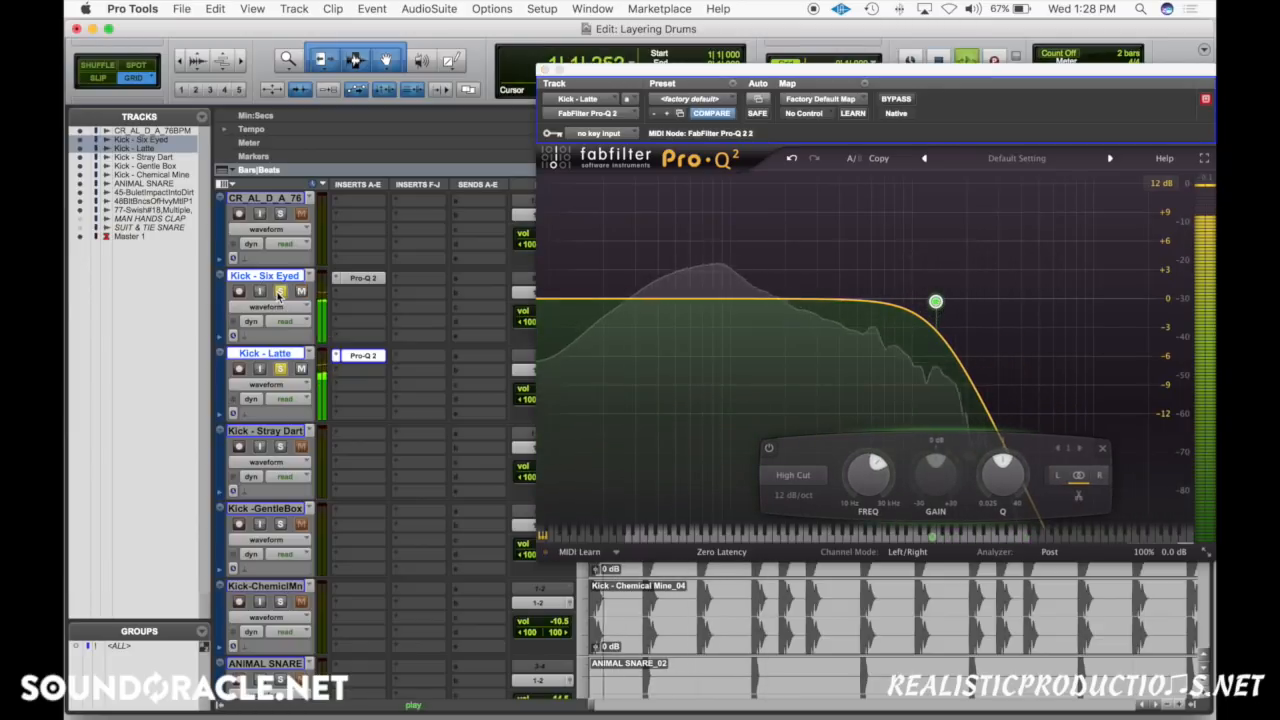
{"action": "left_click", "coordinate": [360, 277]}
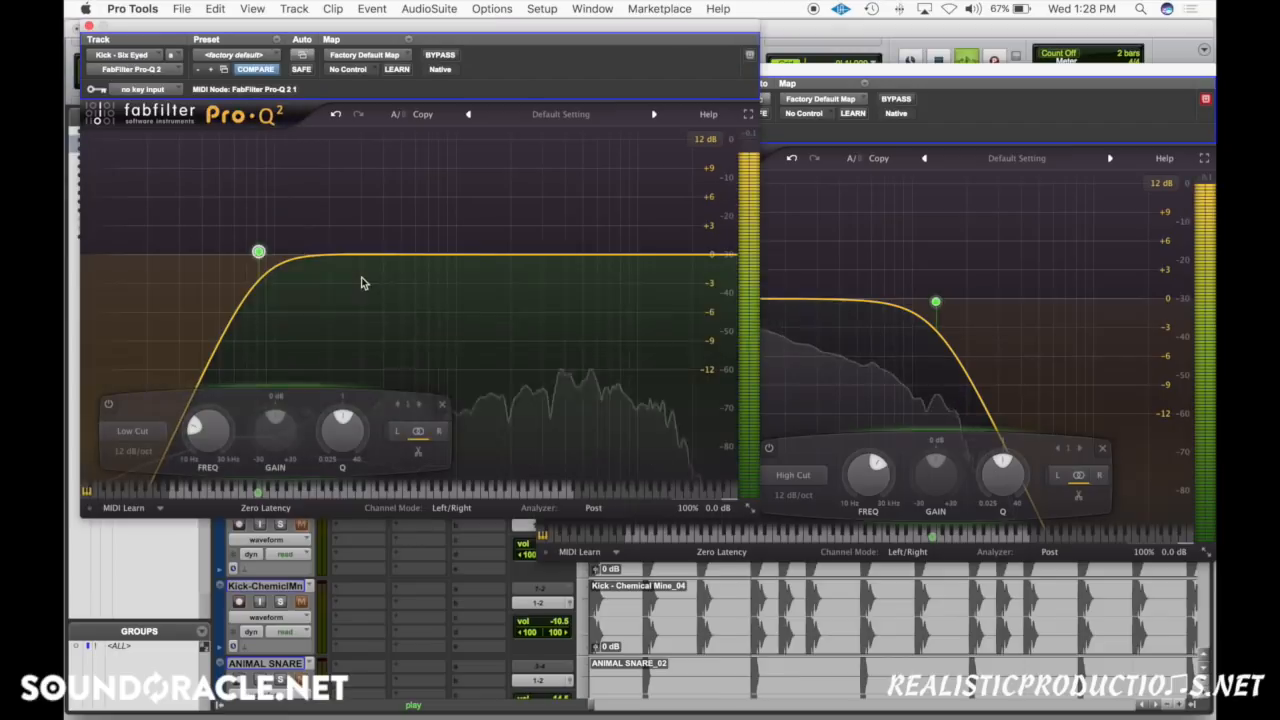
{"action": "left_click", "coordinate": [89, 26]}
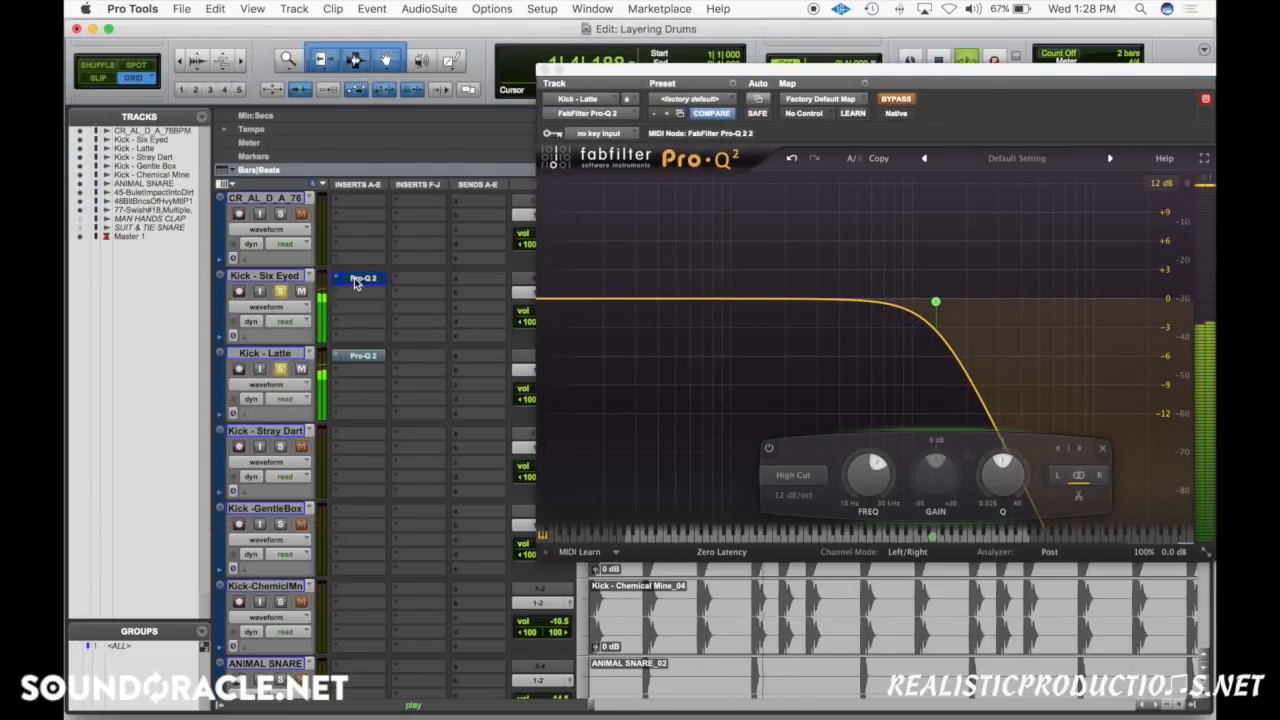
{"action": "key", "text": "space"}
{"action": "left_click", "coordinate": [547, 72]}
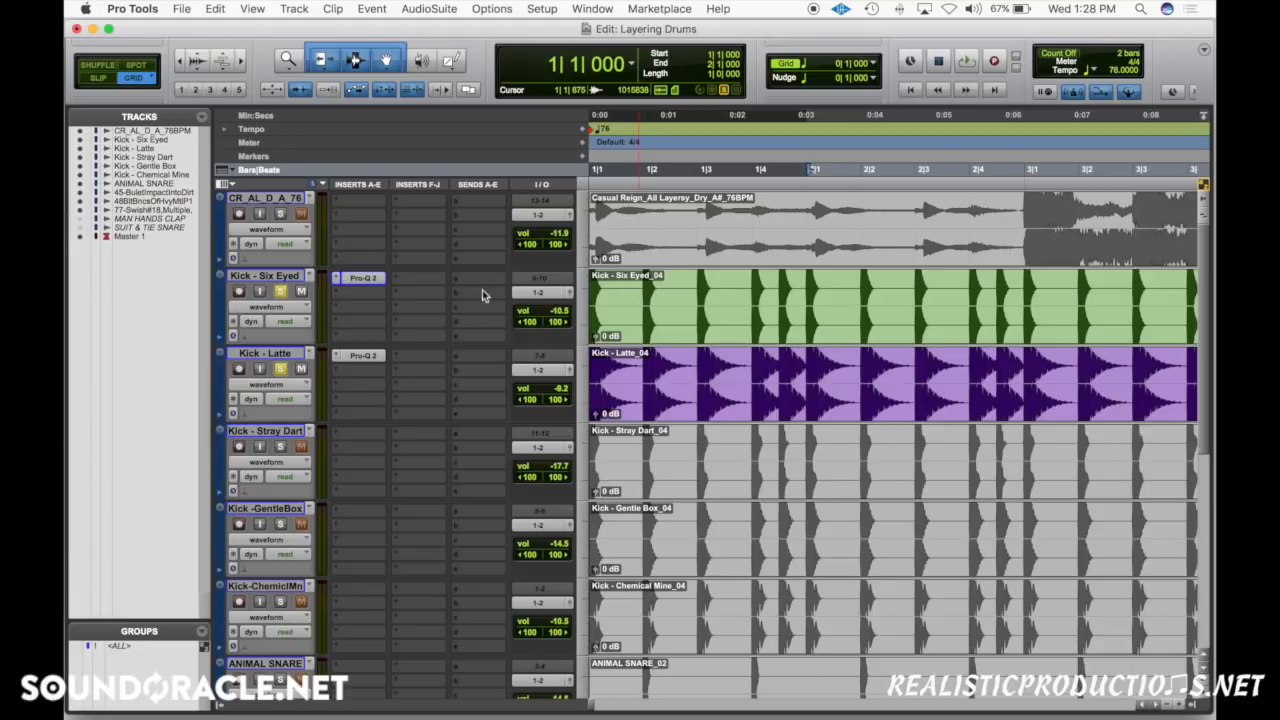
Insert the stereo Dyn3 Compressor/Limiter after the Pro-Q 2 on the Kick - Latte track.
{"action": "left_click", "coordinate": [360, 294]}
{"action": "mouse_move", "coordinate": [415, 365]}
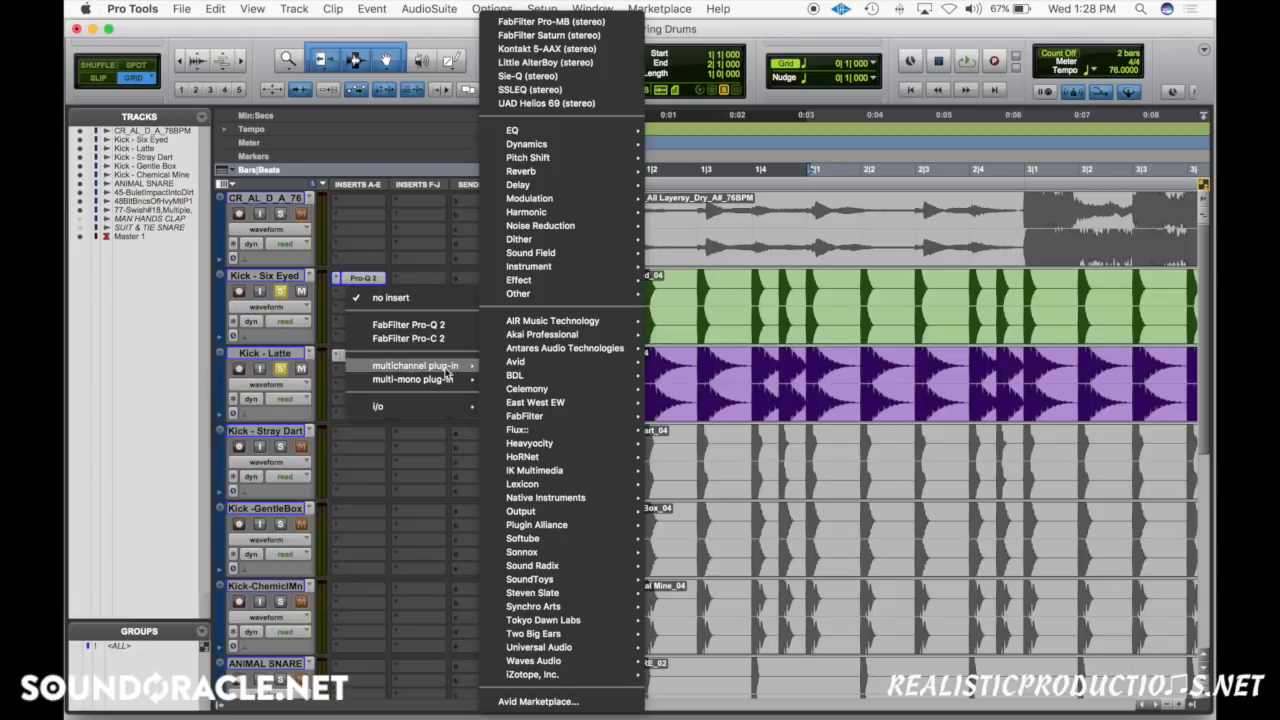
{"action": "mouse_move", "coordinate": [561, 147]}
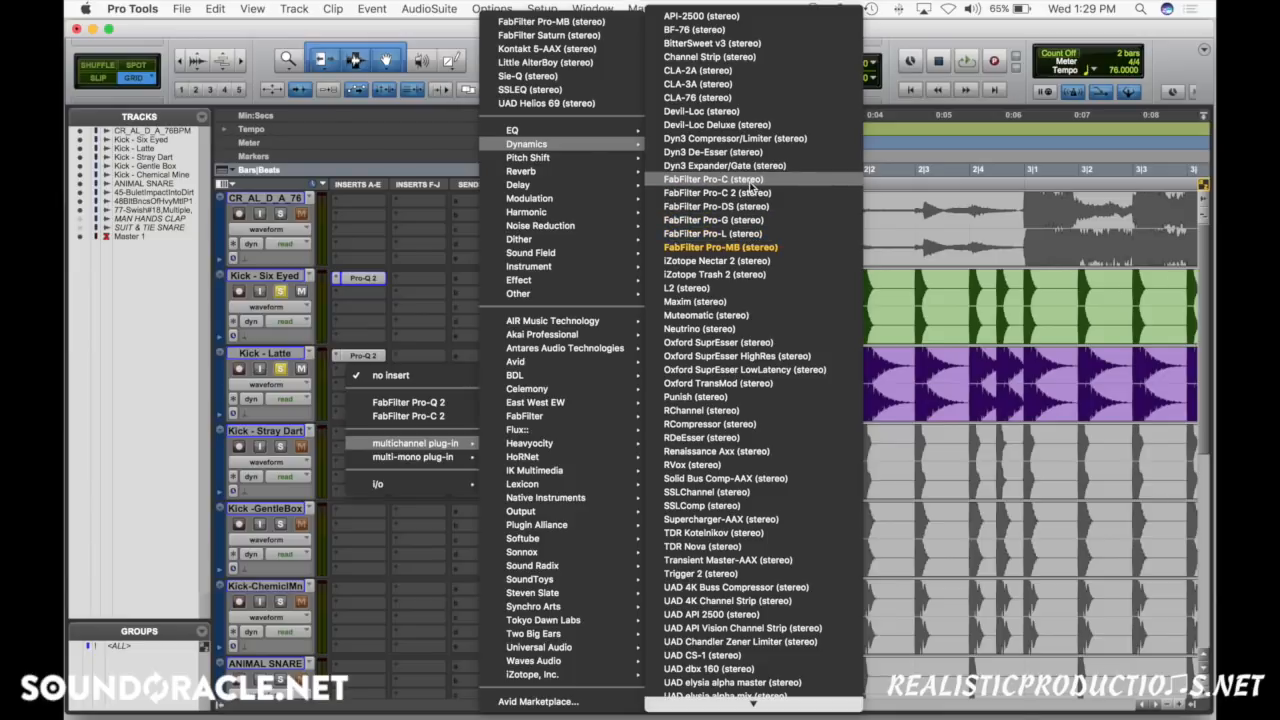
{"action": "left_click", "coordinate": [744, 139]}
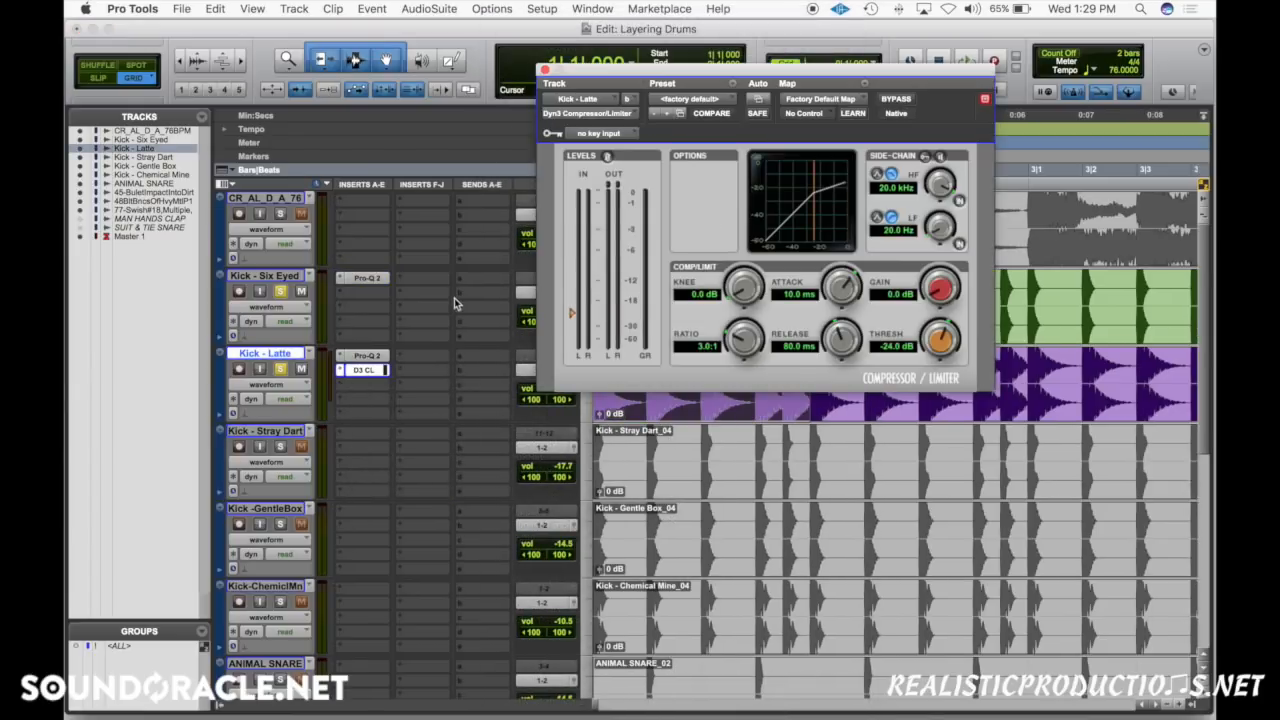
Create a send on the Kick - Six Eyed track routed to the mono Kick bus.
{"action": "left_click", "coordinate": [461, 281]}
{"action": "mouse_move", "coordinate": [509, 328]}
{"action": "mouse_move", "coordinate": [610, 328]}
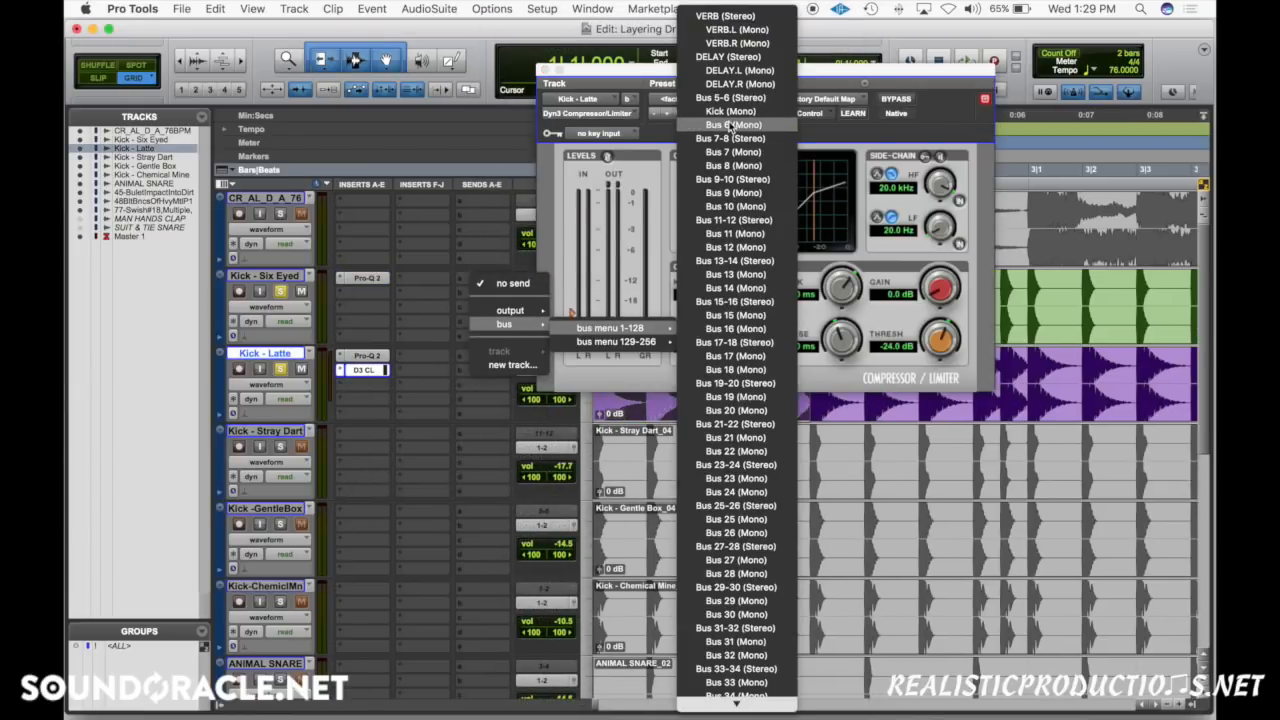
{"action": "left_click", "coordinate": [731, 125]}
Rename the Six Eyed track's send bus to KICK_SC and set the send level to -9.1 dB.
{"action": "right_click", "coordinate": [485, 279]}
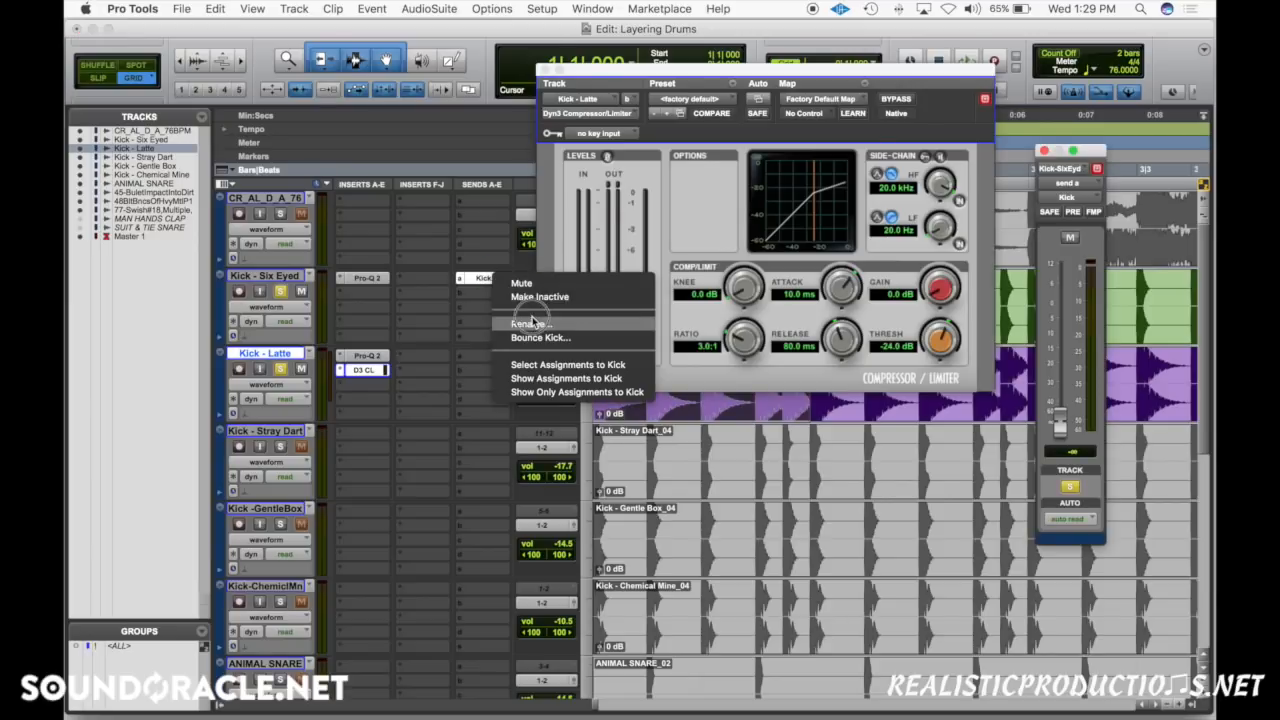
{"action": "left_click", "coordinate": [531, 321]}
{"action": "type", "text": "KIC"}
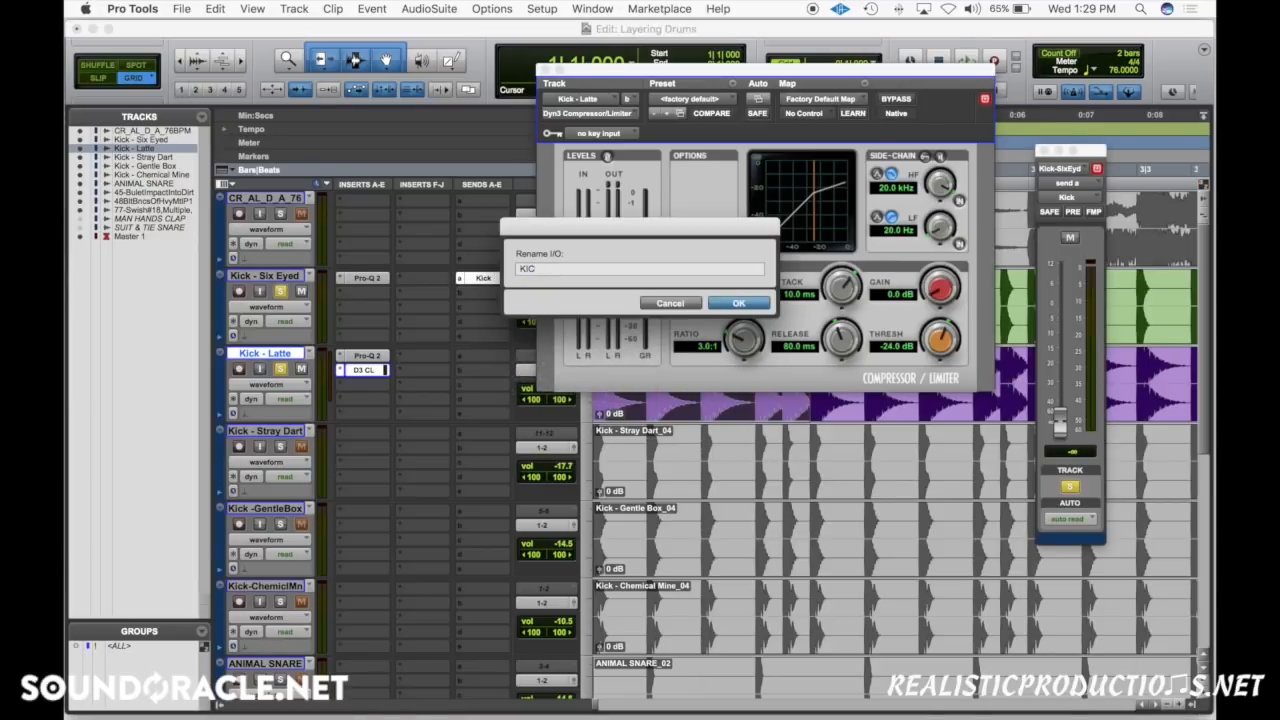
{"action": "key", "text": "Return"}
Assign the KICK_SC bus as the key input of the Latte kick's compressor.
{"action": "left_click", "coordinate": [590, 133]}
{"action": "mouse_move", "coordinate": [603, 179]}
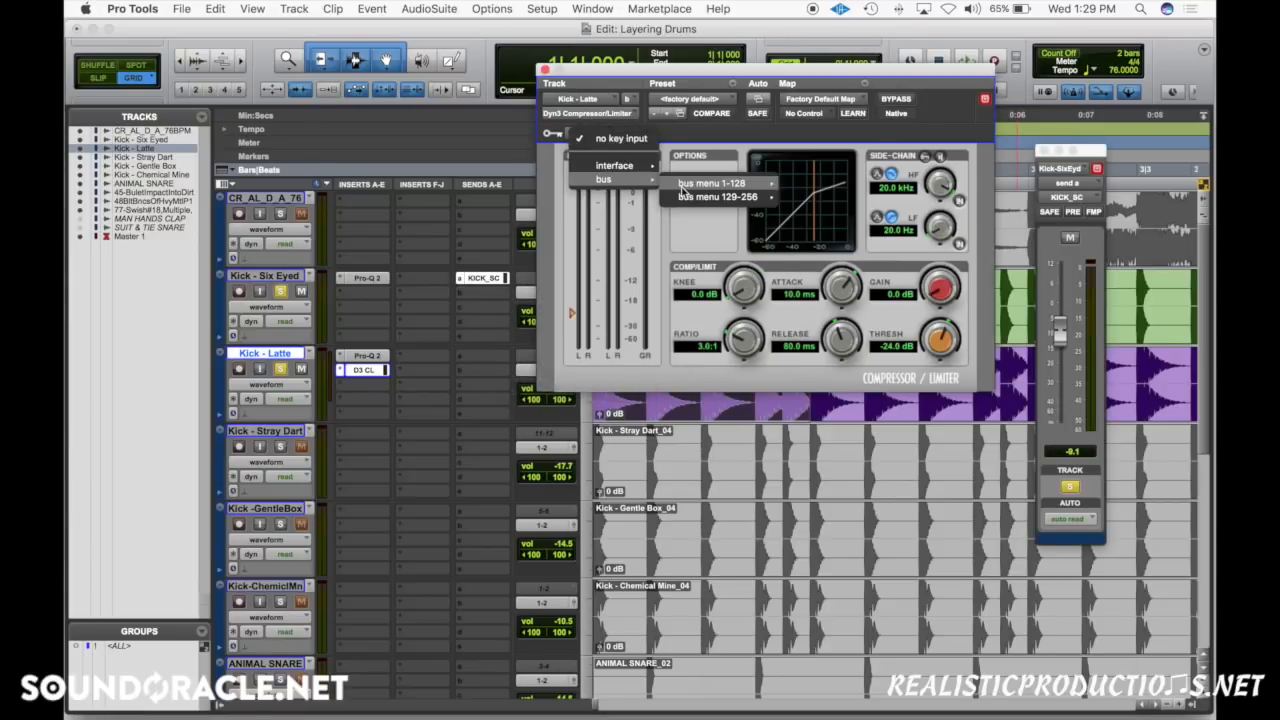
{"action": "mouse_move", "coordinate": [711, 183]}
{"action": "left_click", "coordinate": [807, 71]}
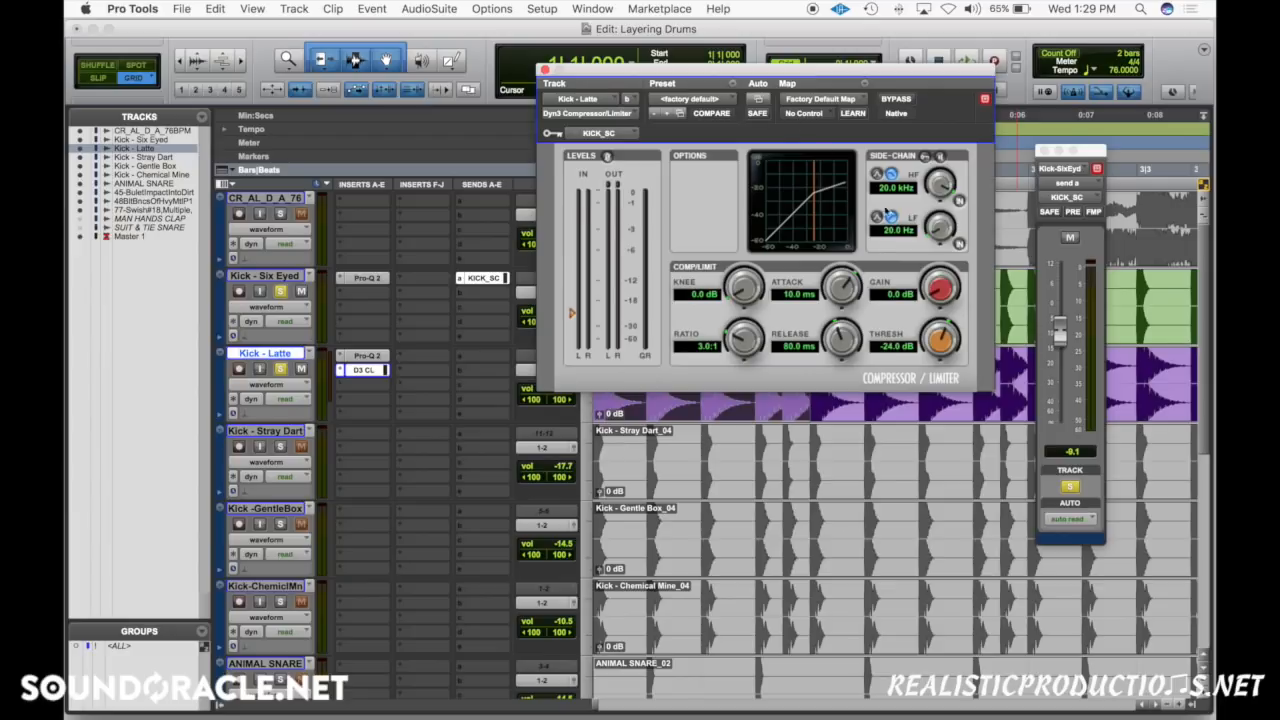
Enable the compressor's external side-chain with a 10 µs attack and 5 ms release, and leave only Kick - Latte soloed.
{"action": "left_click", "coordinate": [925, 157]}
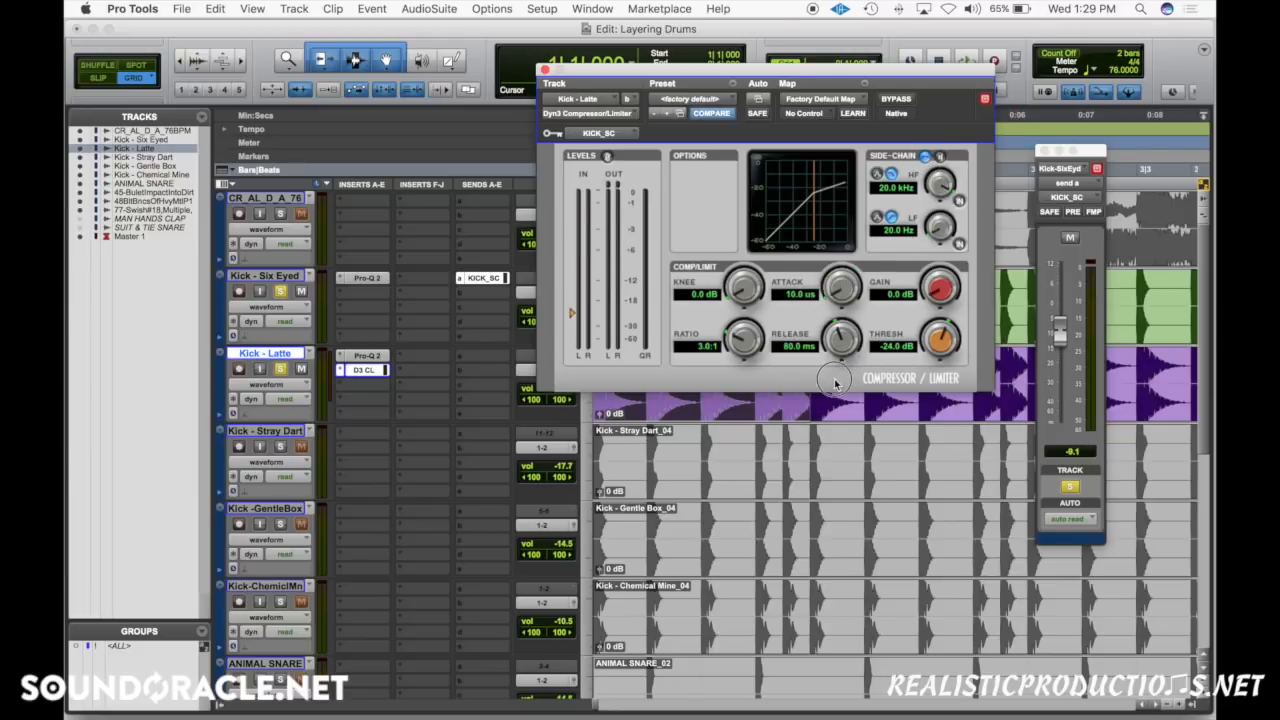
{"action": "left_click", "coordinate": [279, 369]}
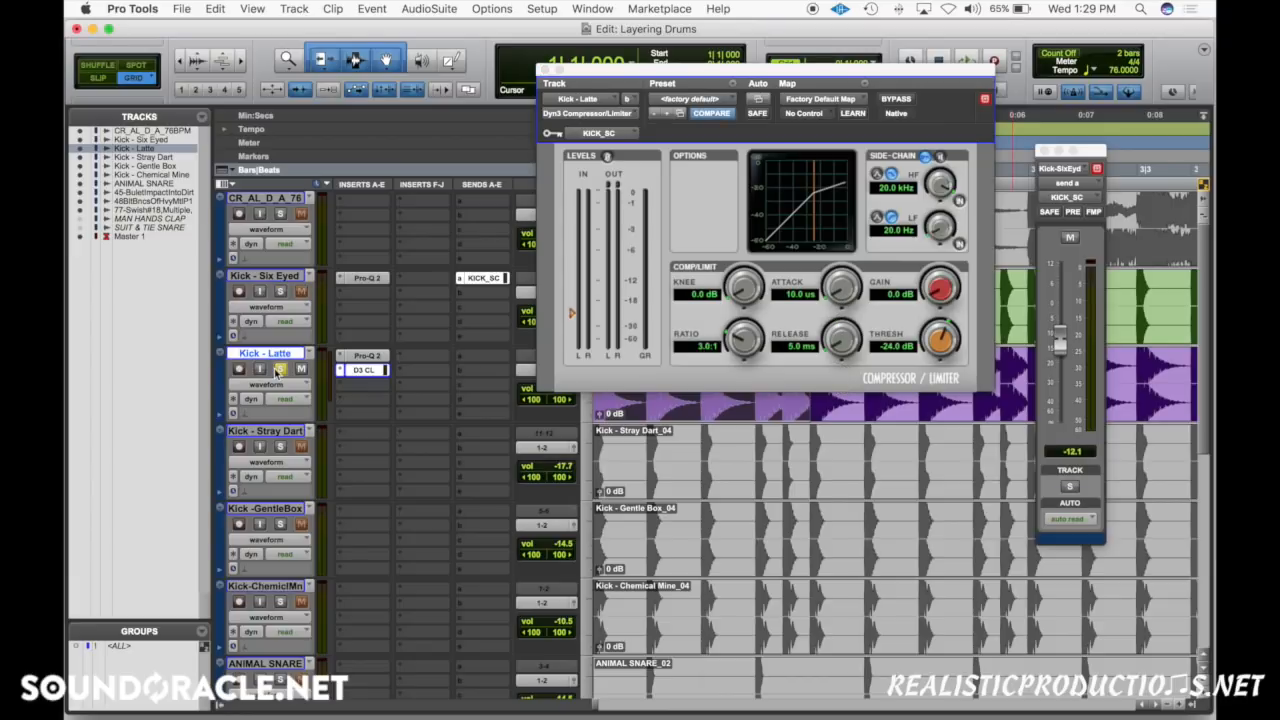
Play the soloed Latte kick and compare its sound with the compressor active and bypassed.
{"action": "key", "text": "space"}
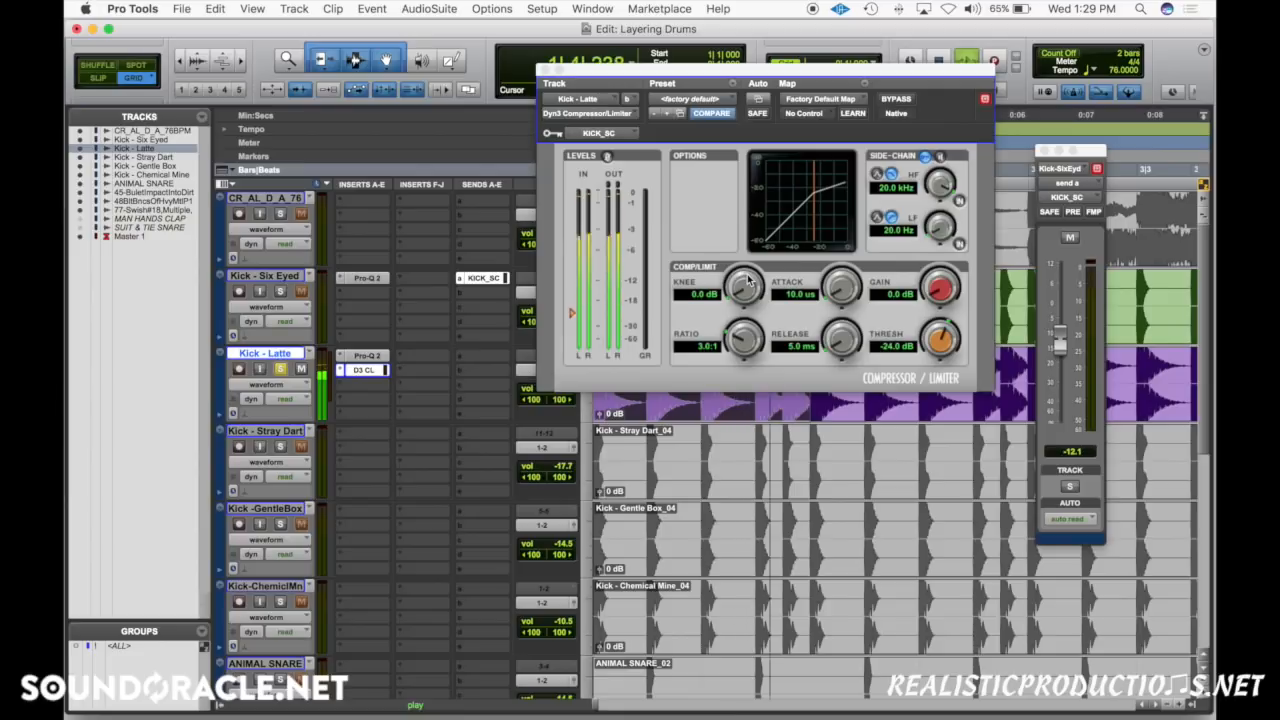
{"action": "left_click", "coordinate": [896, 100]}
{"action": "left_click", "coordinate": [896, 100]}
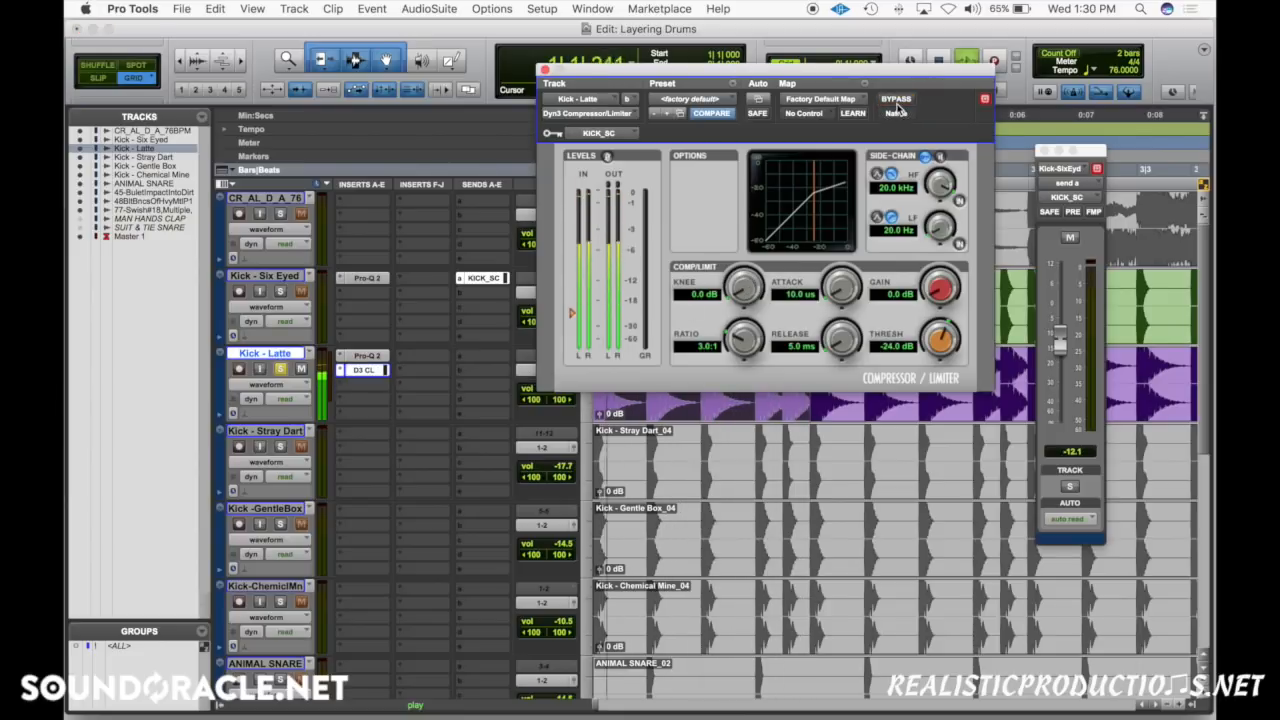
{"action": "left_click", "coordinate": [896, 100]}
{"action": "key", "text": "space"}
Switch the Six Eyed track's KICK_SC send to pre-fader and play only Kick - Latte with its compressor active again.
{"action": "left_click", "coordinate": [280, 291]}
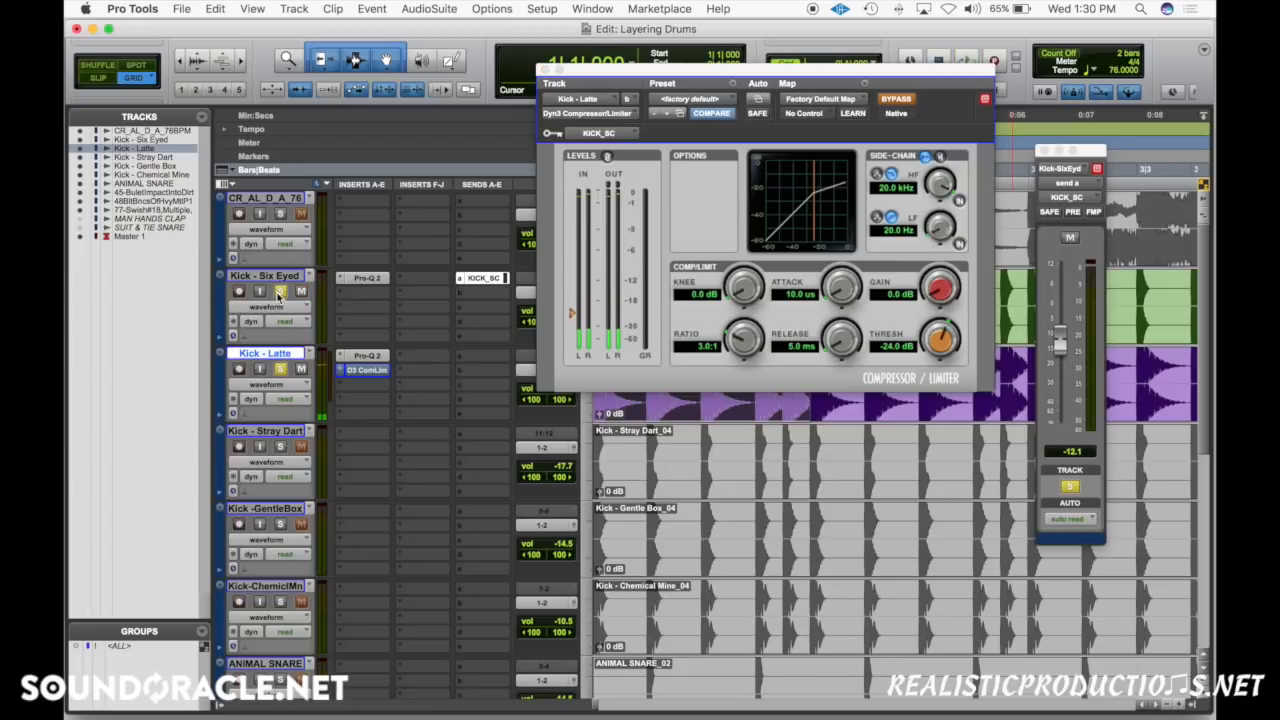
{"action": "left_click", "coordinate": [475, 280]}
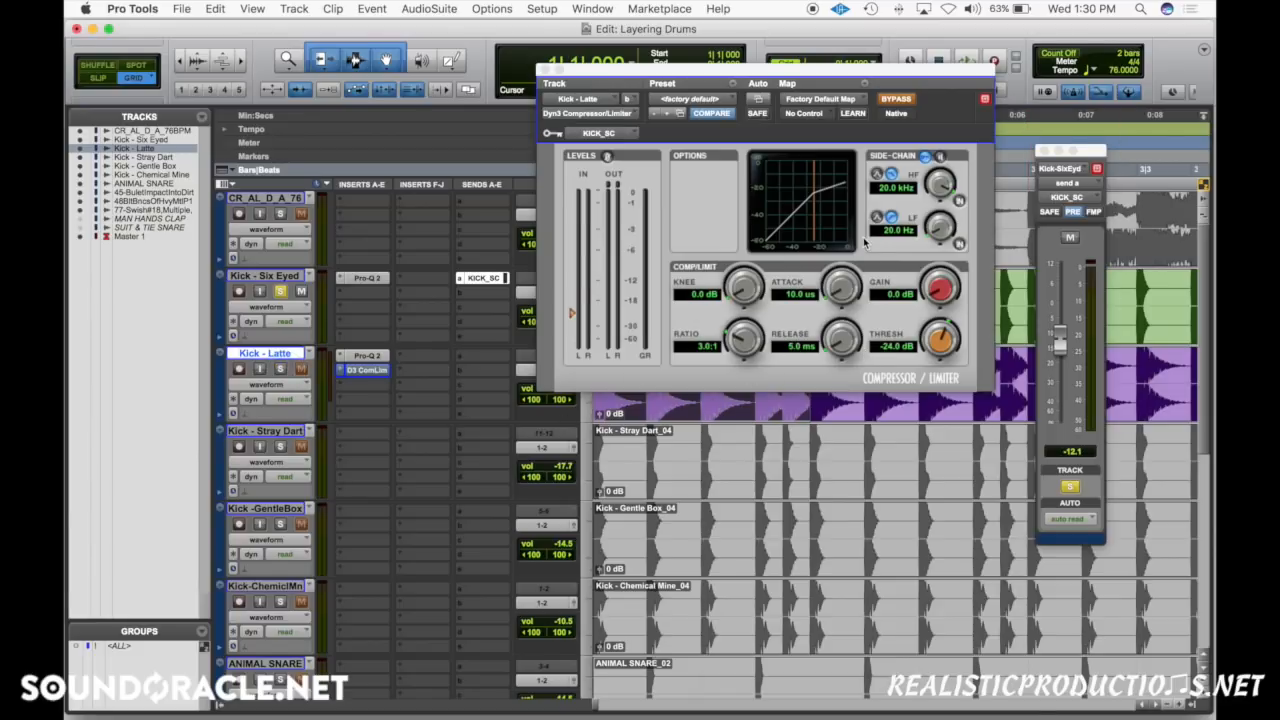
{"action": "left_click", "coordinate": [280, 291]}
{"action": "left_click", "coordinate": [282, 367]}
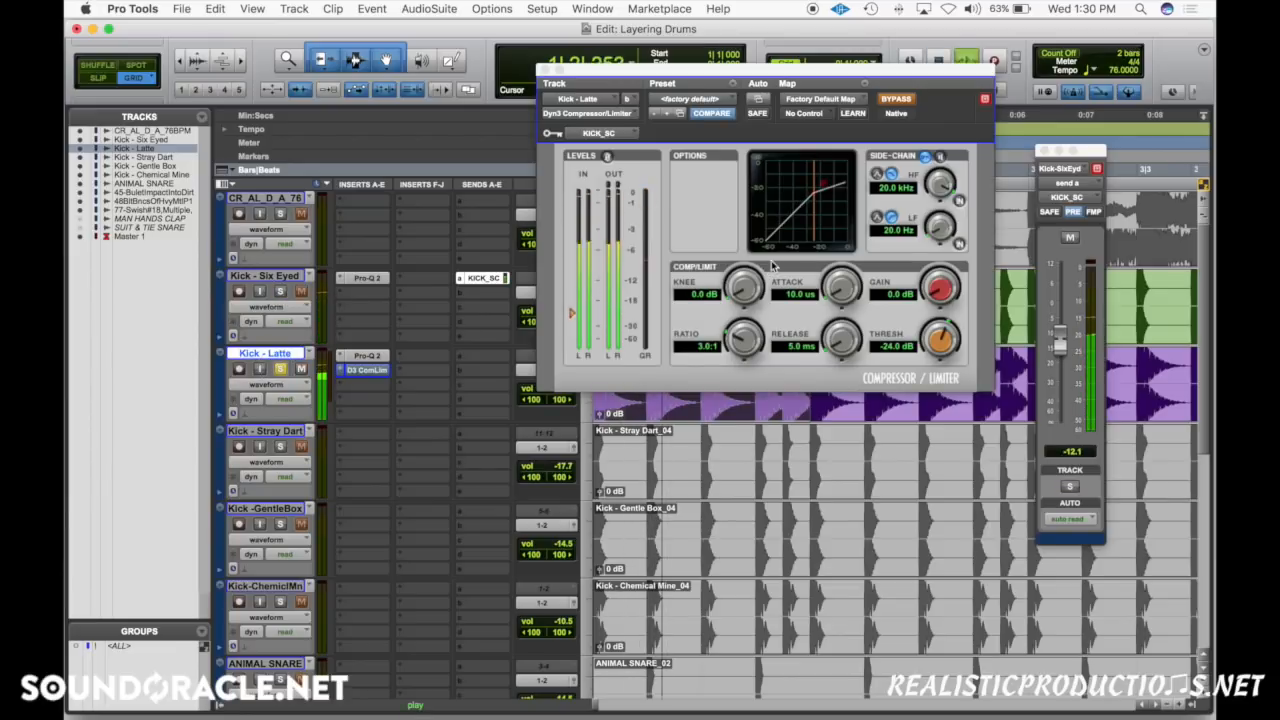
{"action": "left_click", "coordinate": [909, 100]}
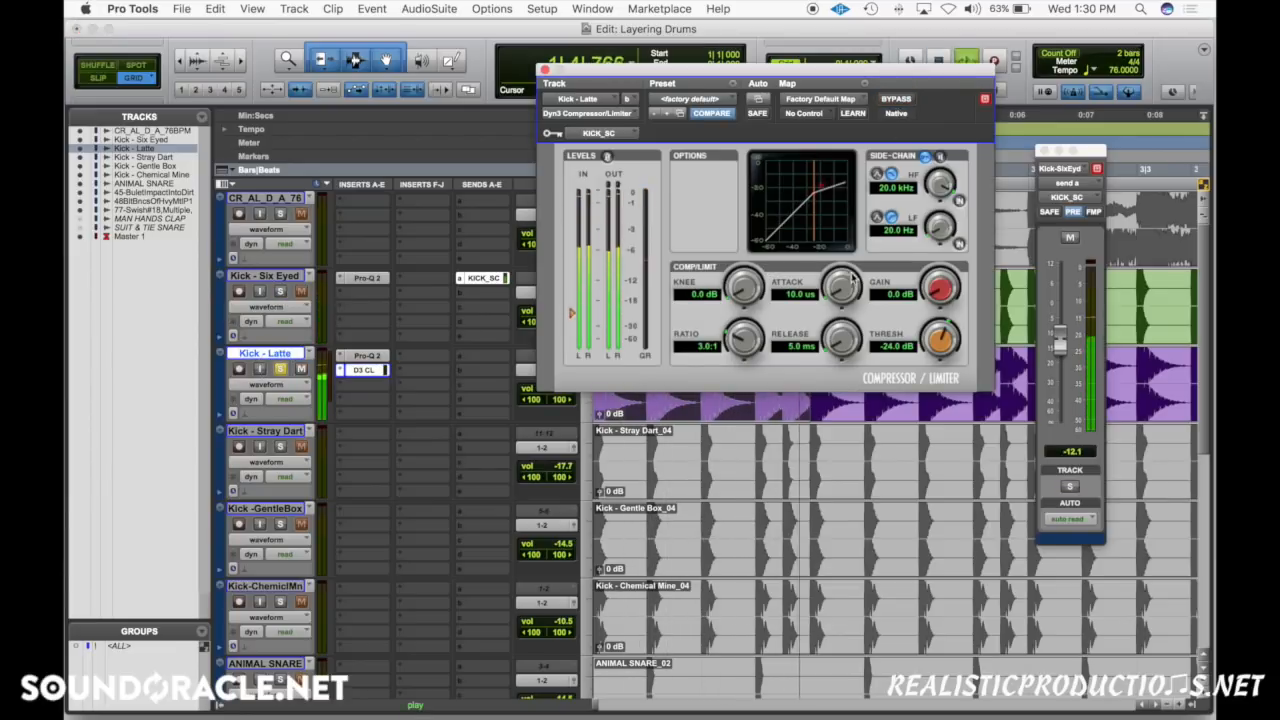
Lower the KICK_SC send to -16.1 dB and raise the Latte compressor's threshold to -17.4 dB, comparing against bypass.
{"action": "left_click_drag", "start_coordinate": [1058, 343], "coordinate": [1063, 357]}
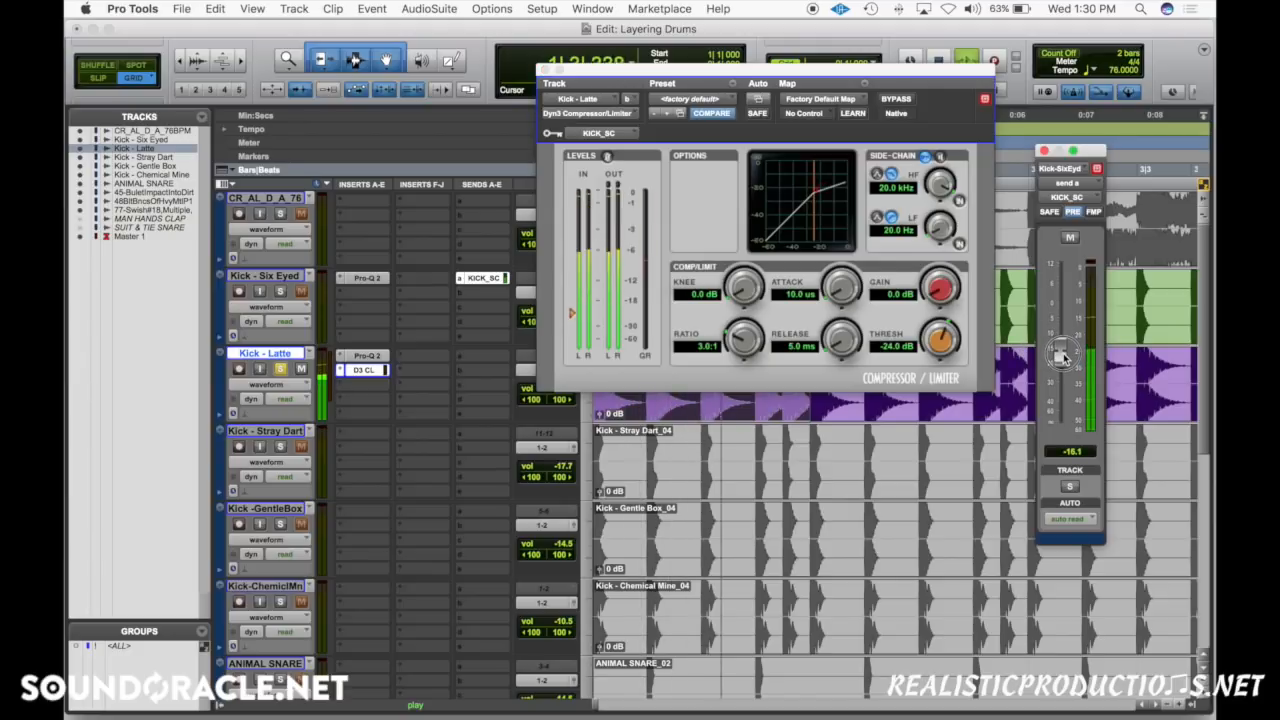
{"action": "left_click_drag", "start_coordinate": [938, 343], "coordinate": [948, 328]}
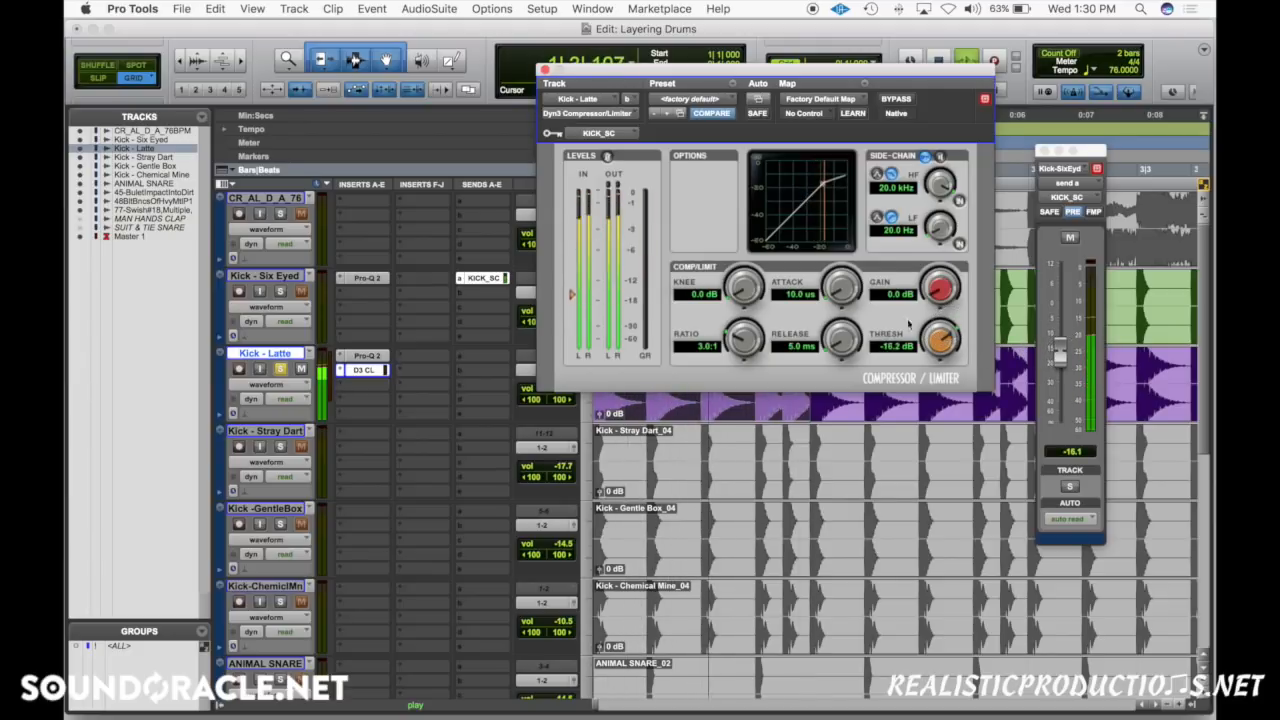
{"action": "left_click", "coordinate": [909, 100]}
{"action": "left_click", "coordinate": [910, 101]}
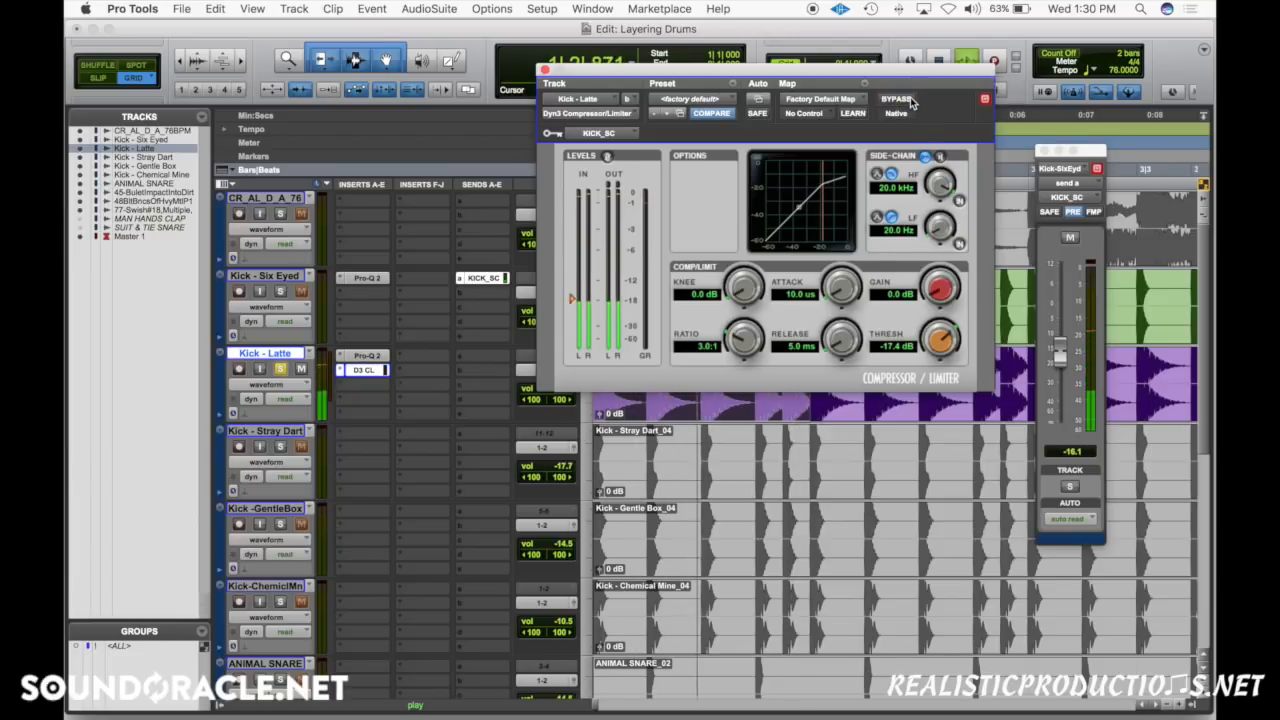
Set the Latte compressor's release to 8.4 ms and its attack to about 43.5 µs, and close the compressor.
{"action": "left_click_drag", "start_coordinate": [845, 334], "coordinate": [846, 330]}
{"action": "left_click_drag", "start_coordinate": [846, 285], "coordinate": [867, 307]}
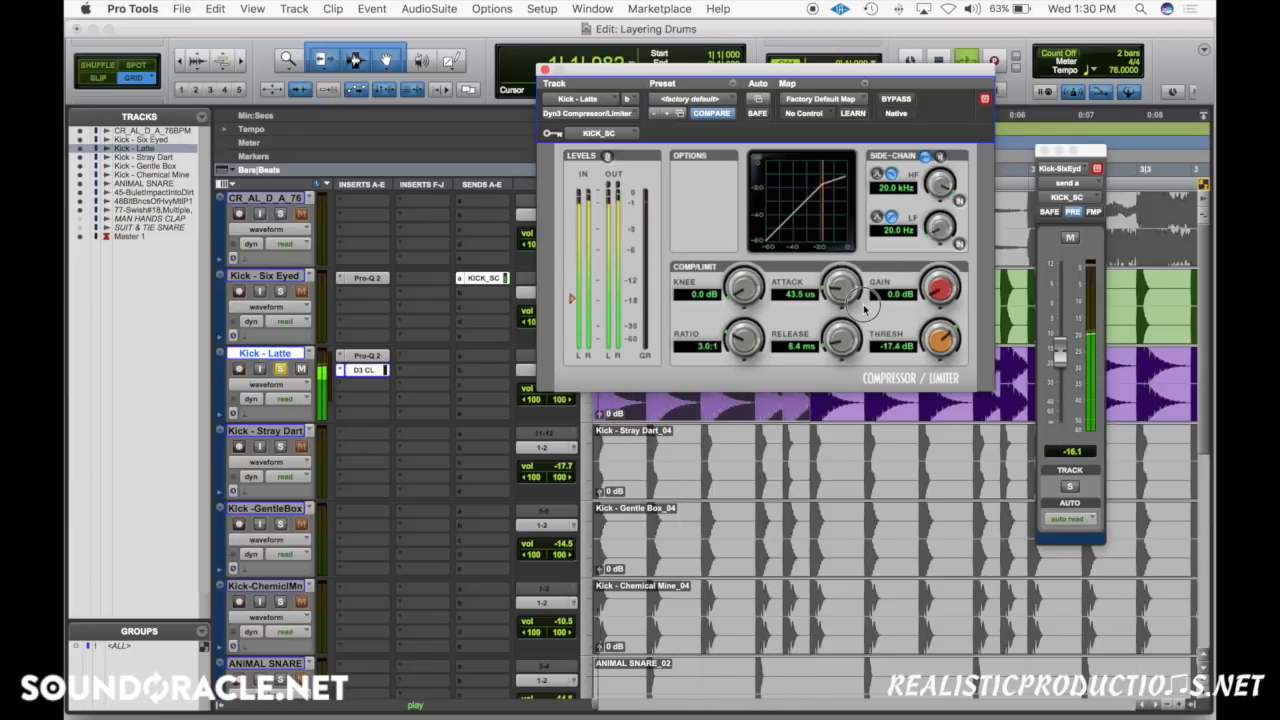
{"action": "key", "text": "space"}
{"action": "left_click", "coordinate": [543, 70]}
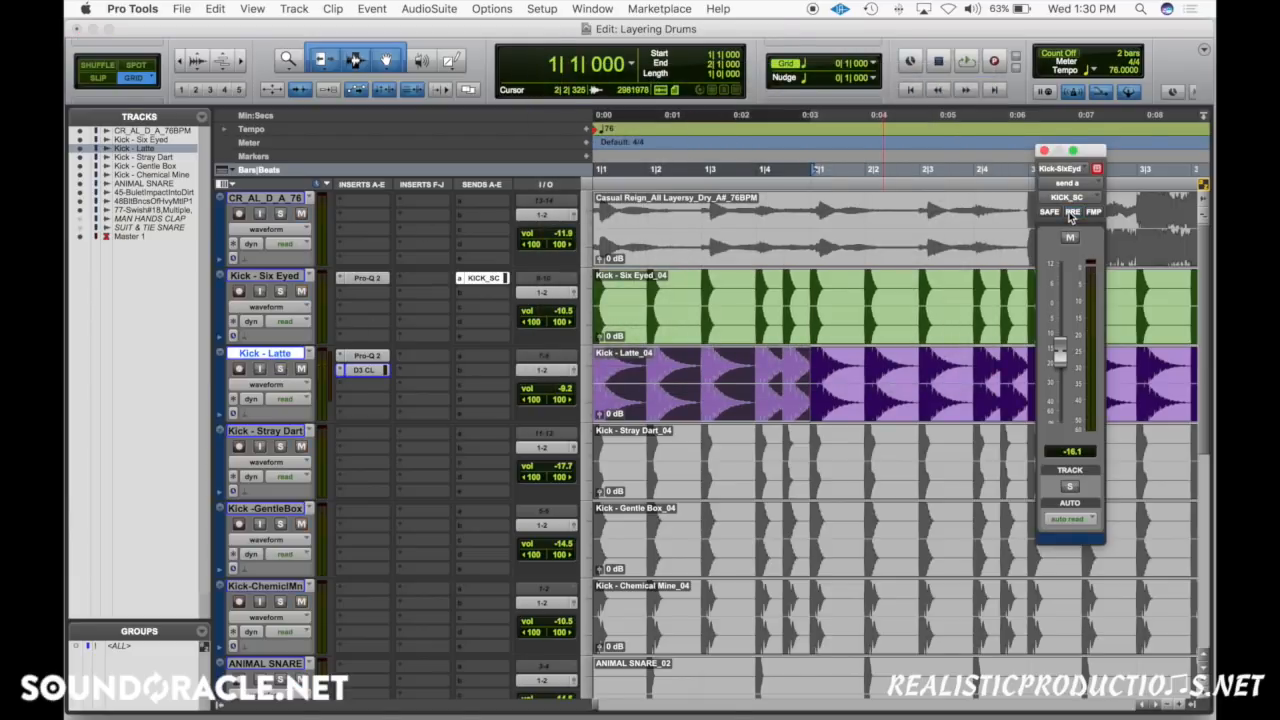
Play the Six Eyed and Latte kicks together to audition the side-chain compression on the layered sound.
{"action": "key", "text": "space"}
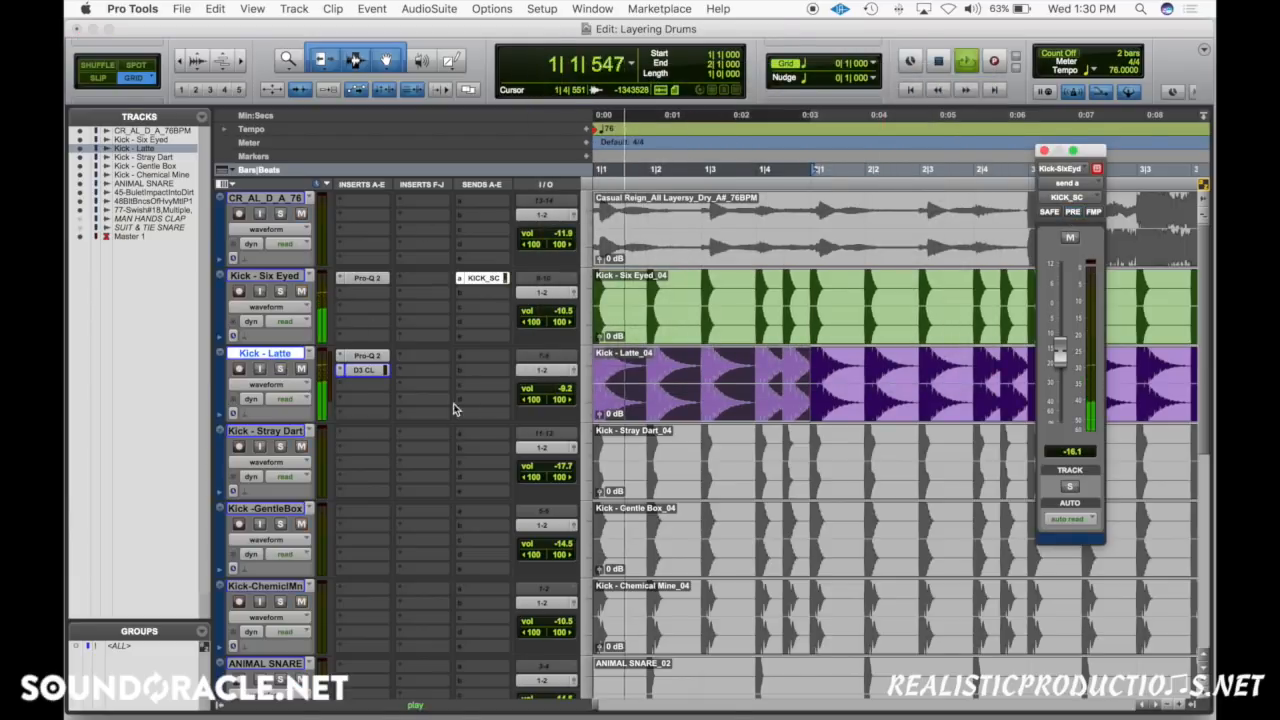
{"action": "left_click", "coordinate": [369, 370]}
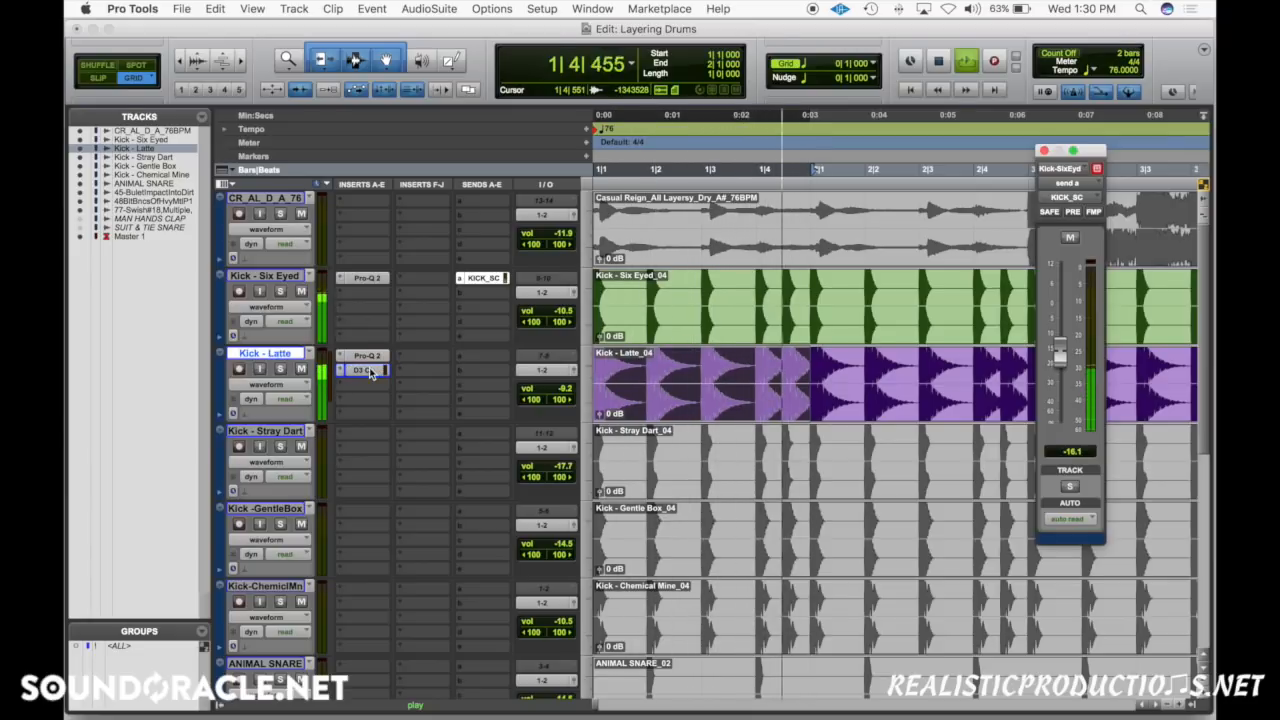
{"action": "key", "text": "space"}
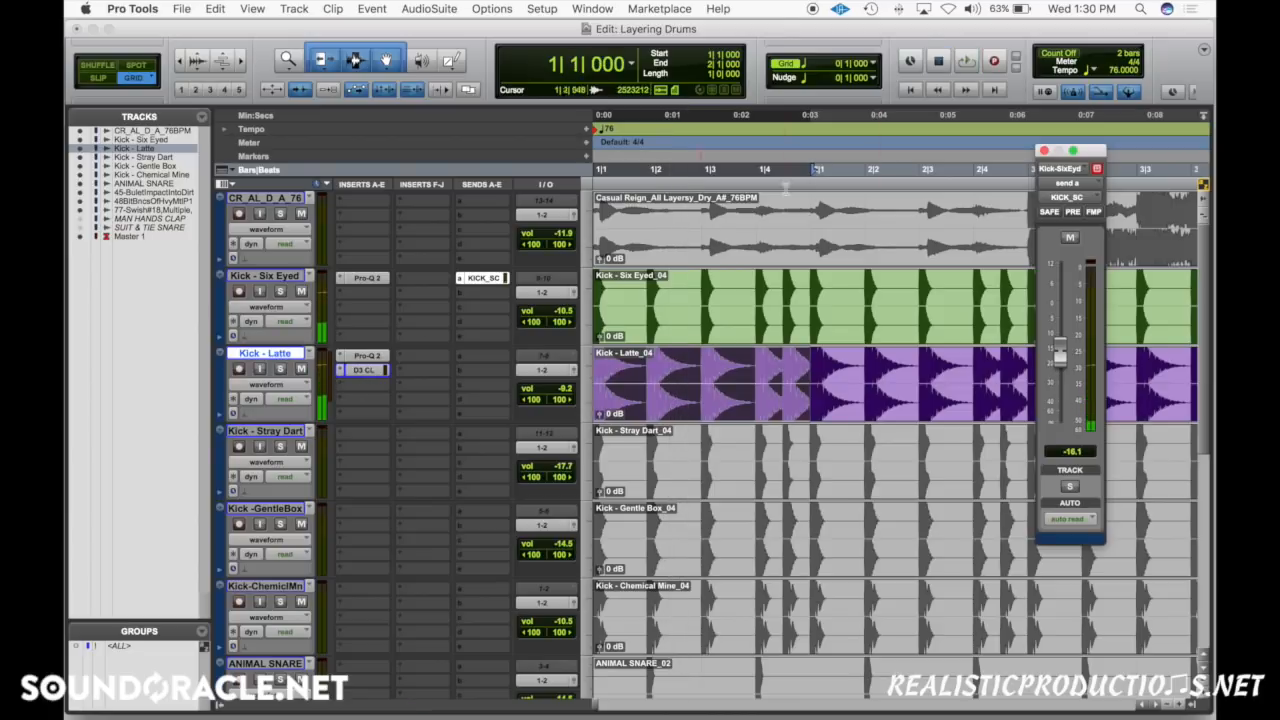
Unmute the CR_AL_D_A_76BPM track, play it from the start with both layered kicks, and mute it again.
{"action": "left_click", "coordinate": [776, 249]}
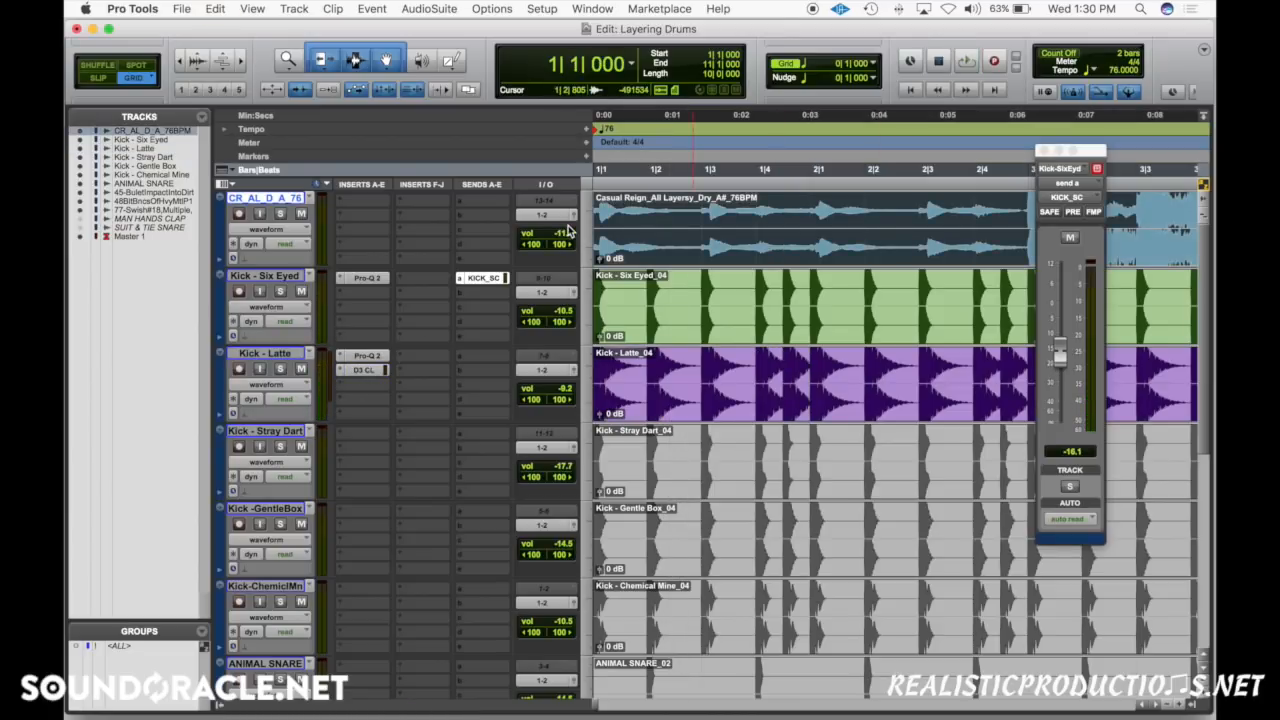
{"action": "key", "text": "Return"}
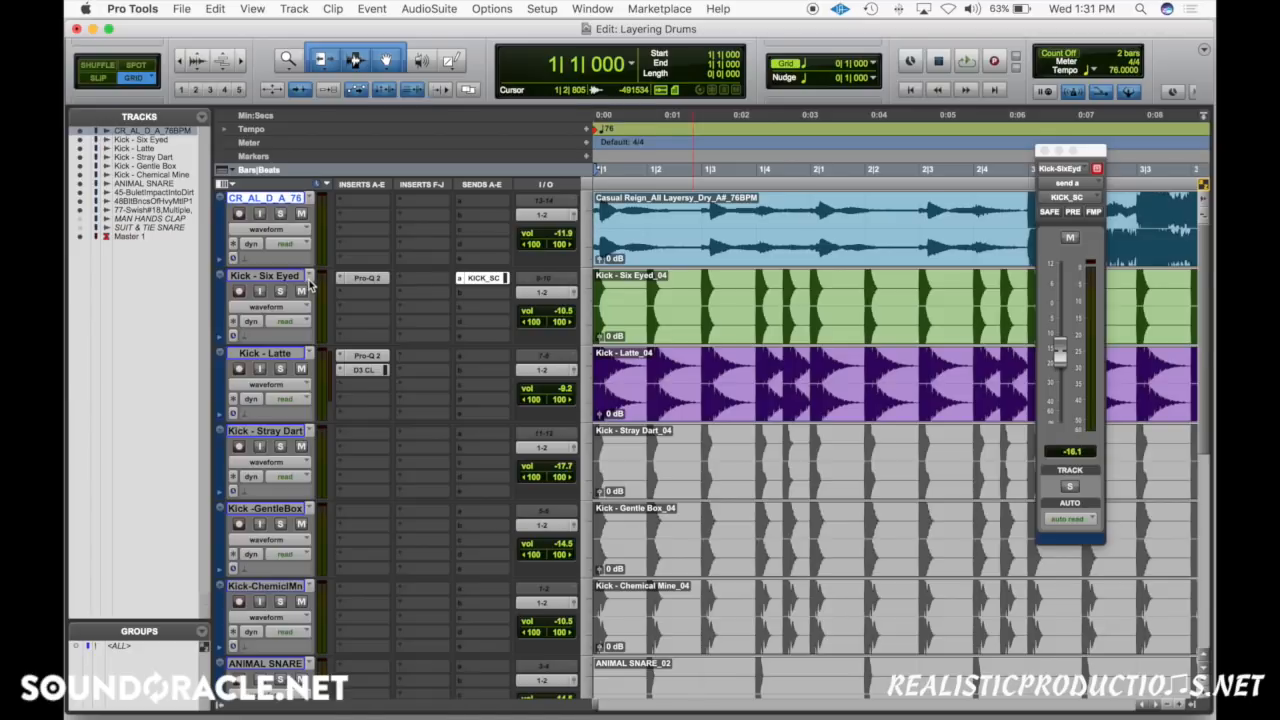
{"action": "left_click", "coordinate": [272, 278]}
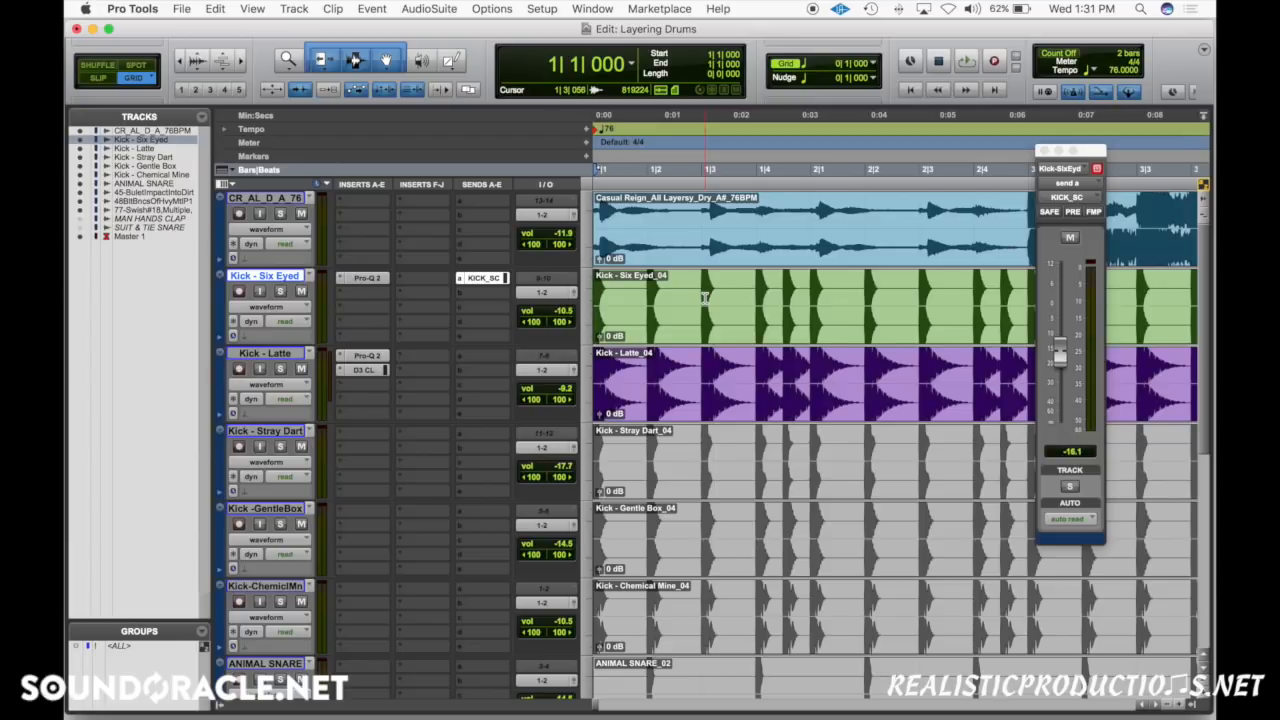
{"action": "key", "text": "space"}
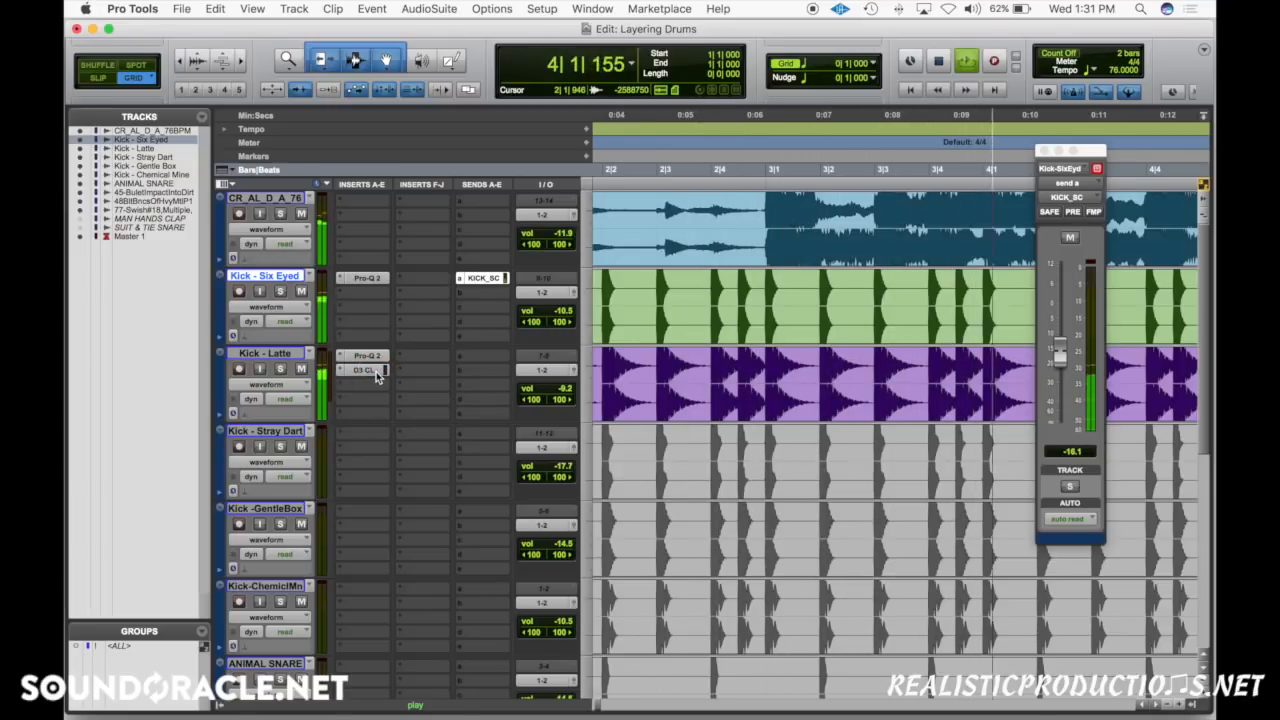
{"action": "key", "text": "space"}
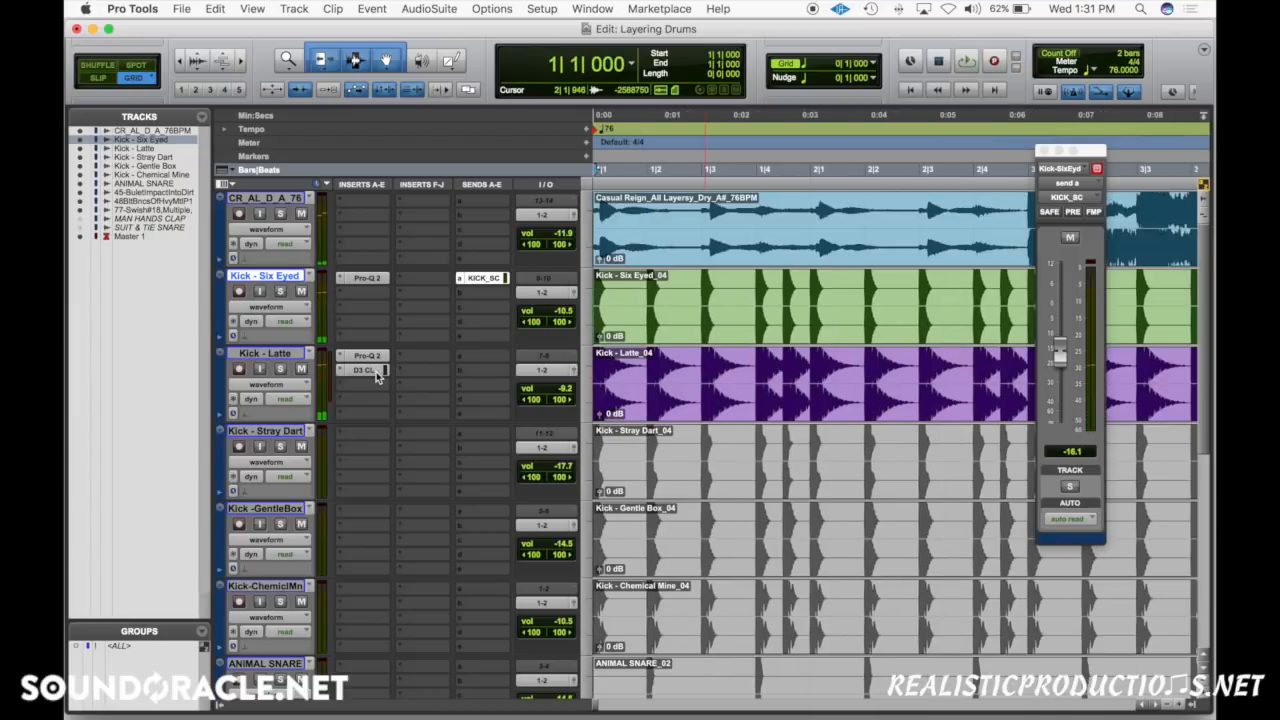
{"action": "left_click", "coordinate": [636, 231]}
{"action": "left_click", "coordinate": [673, 253]}
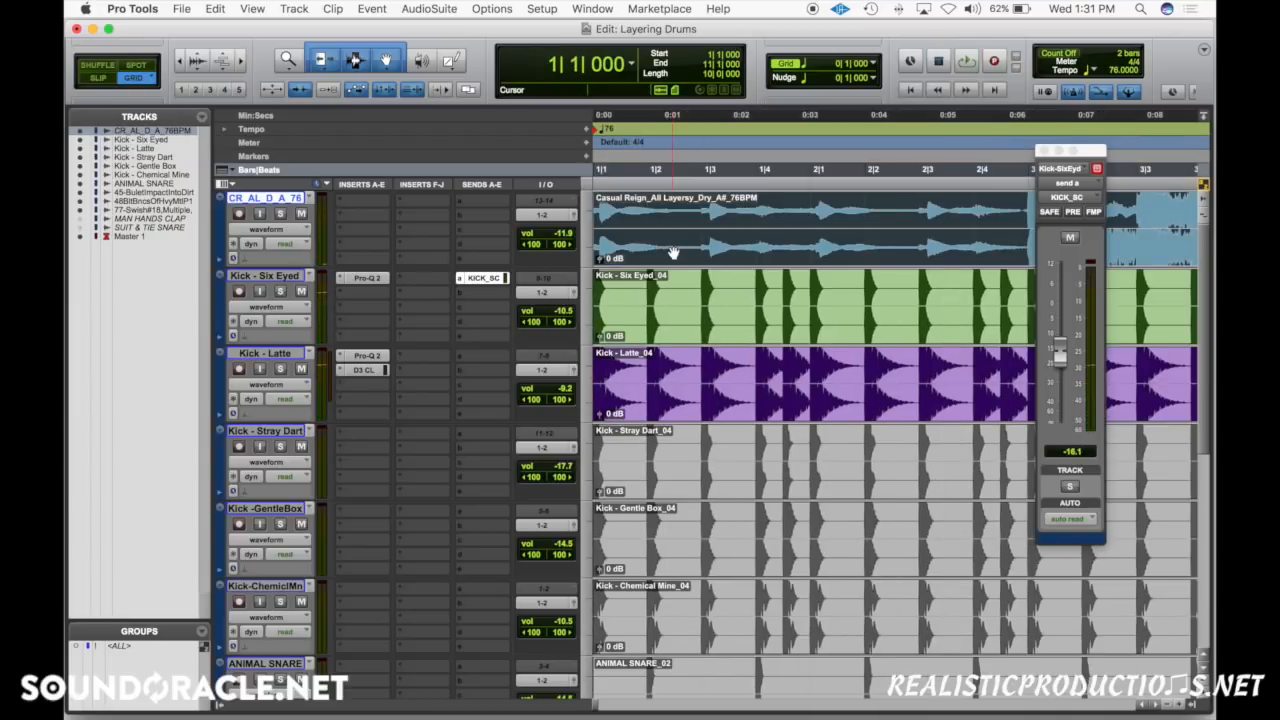
Replace the compressor on Kick - Latte with FabFilter Pro-MB and close the Six Eyed send window.
{"action": "left_click", "coordinate": [342, 378]}
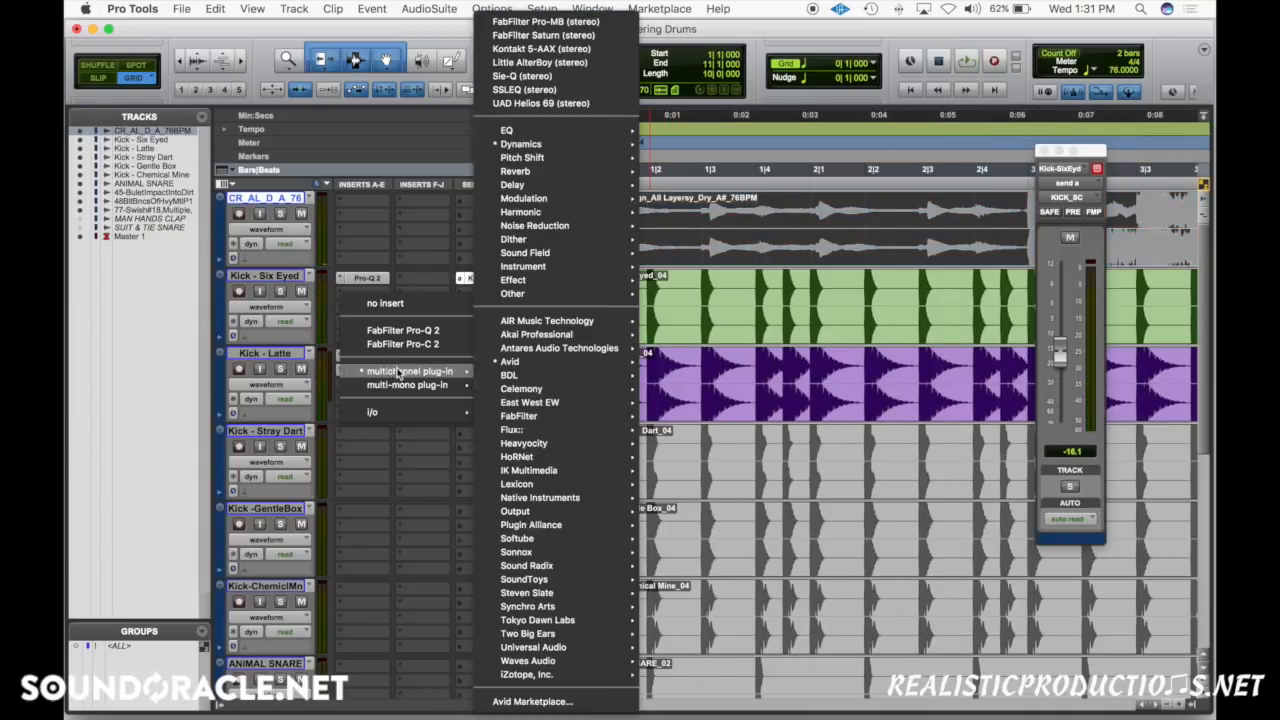
{"action": "left_click", "coordinate": [229, 334]}
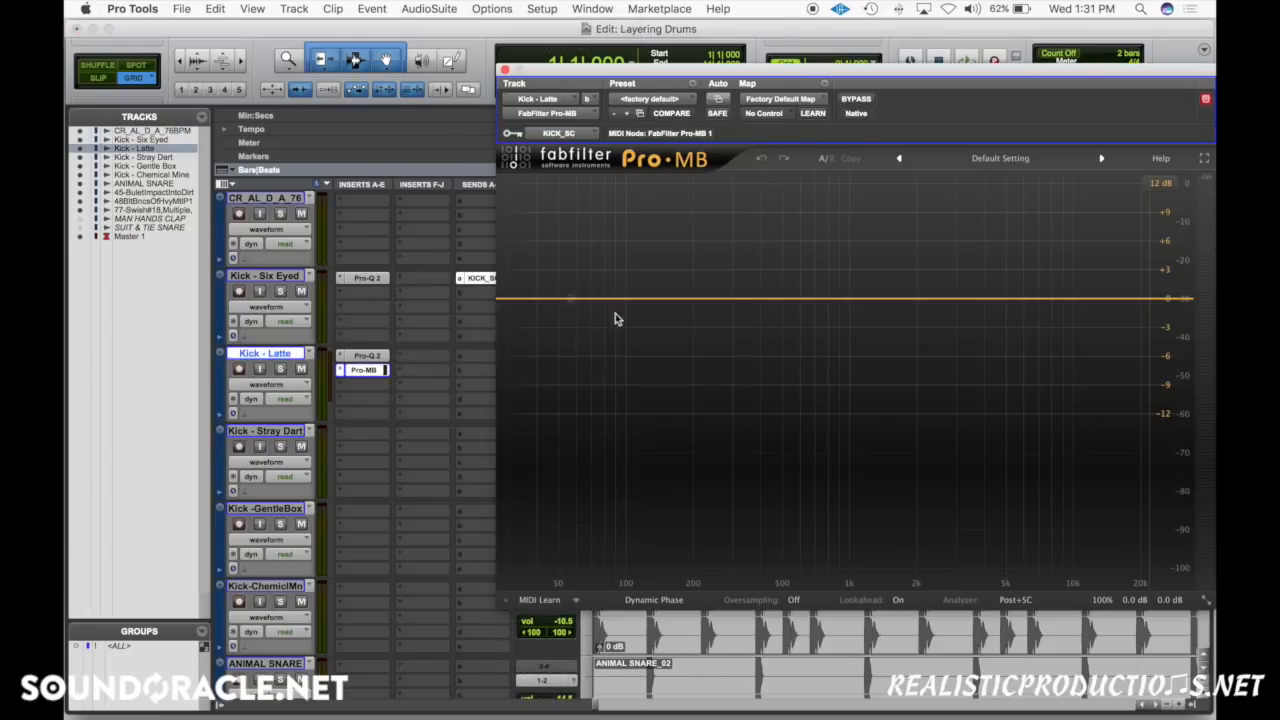
{"action": "left_click_drag", "start_coordinate": [680, 69], "coordinate": [680, 238]}
{"action": "left_click", "coordinate": [483, 279]}
{"action": "left_click", "coordinate": [483, 279]}
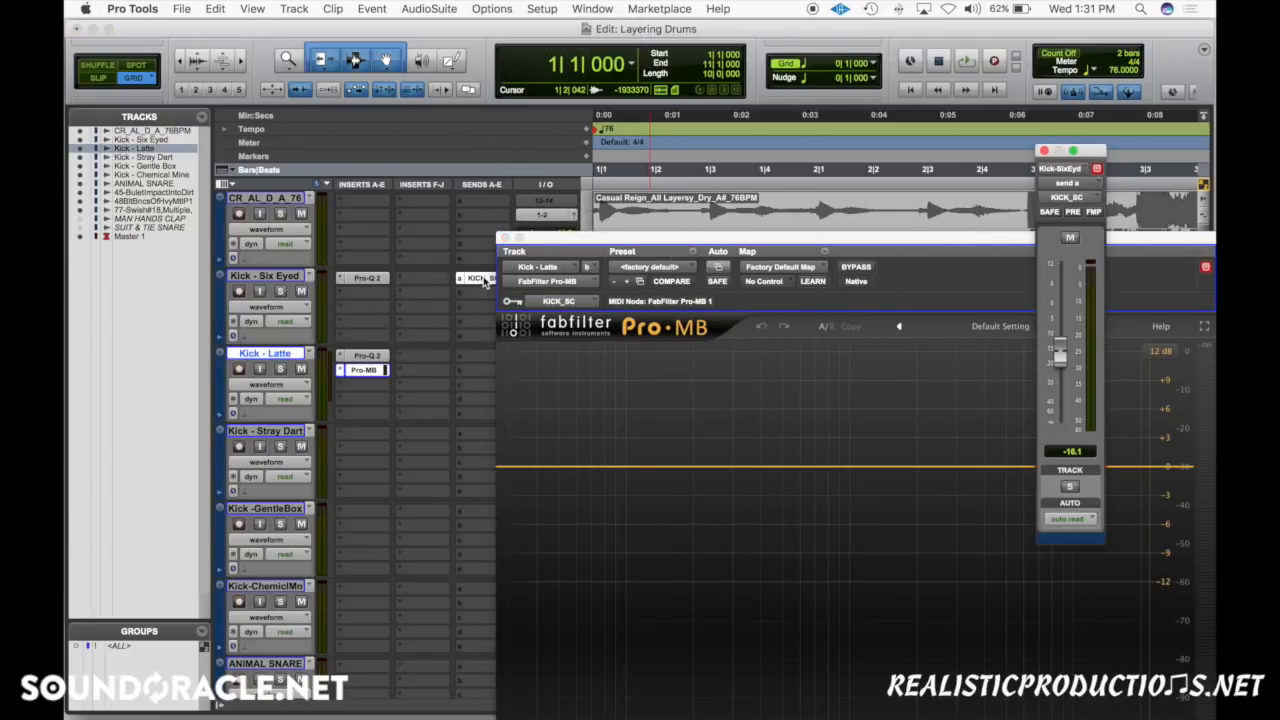
{"action": "left_click", "coordinate": [1044, 150]}
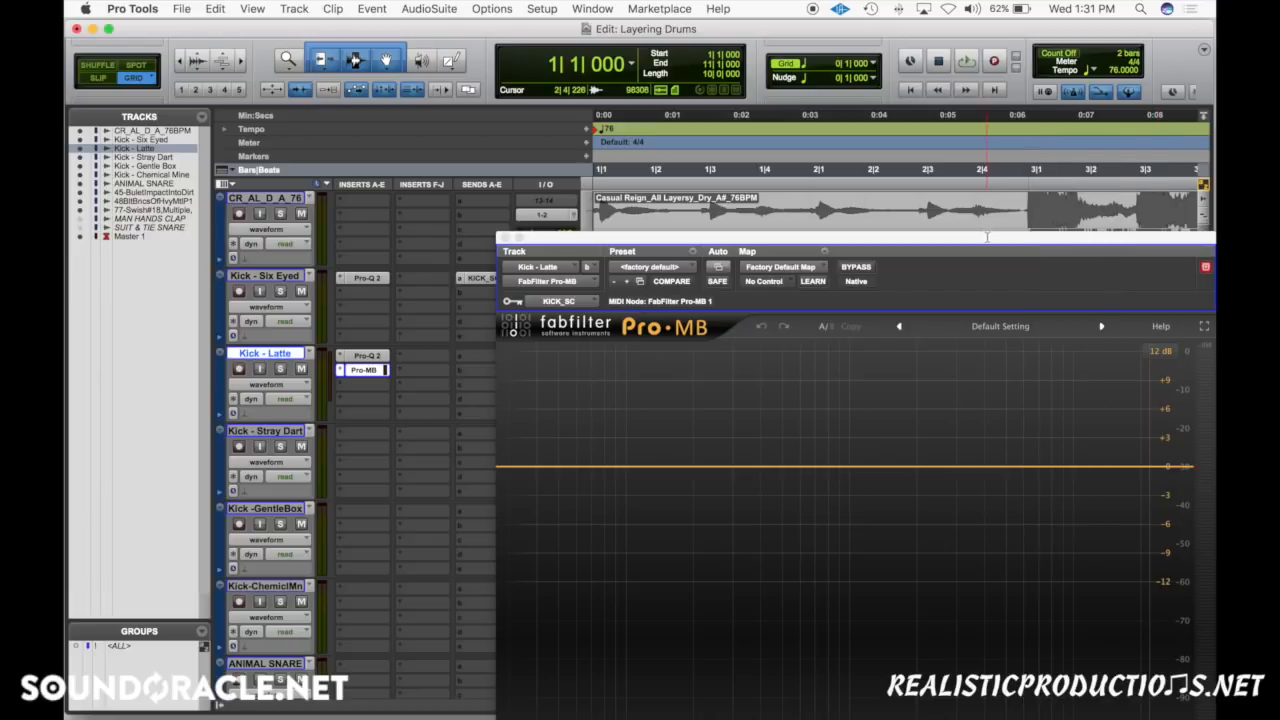
{"action": "left_click_drag", "start_coordinate": [989, 234], "coordinate": [893, 80]}
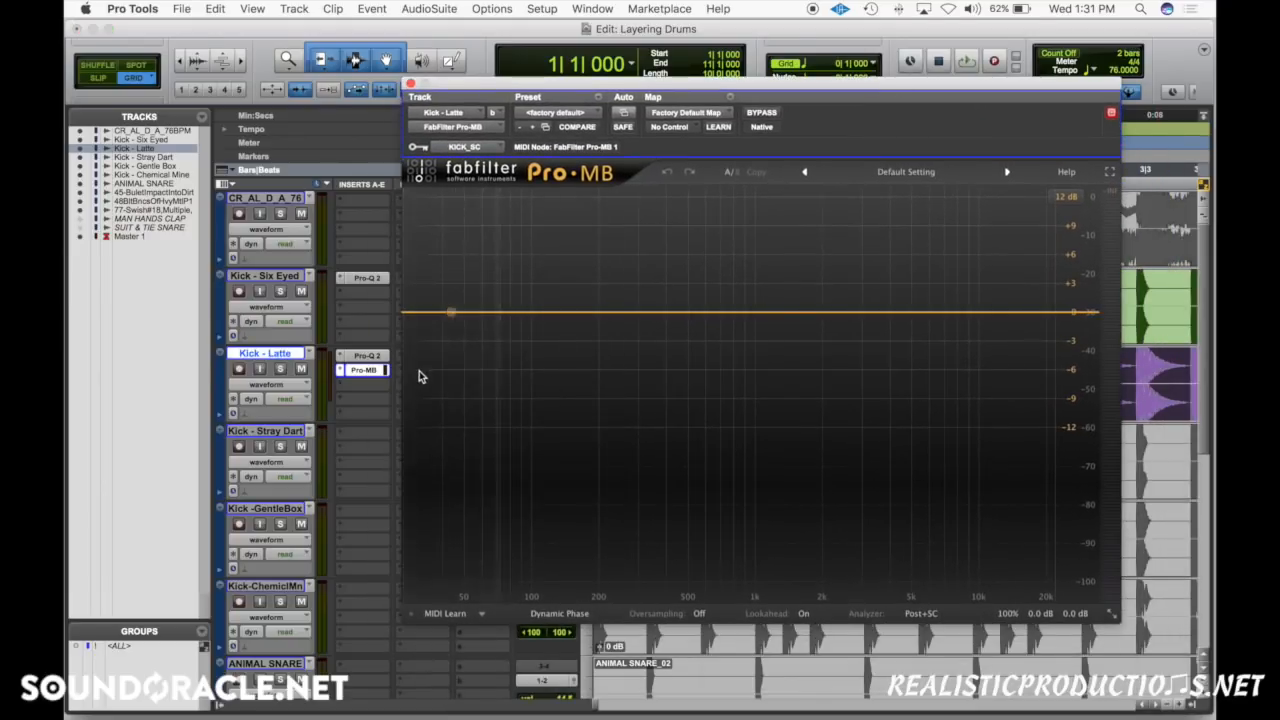
Add a high-frequency compression band with a low crossover at about 1628 Hz and set its side-chain to external.
{"action": "left_click", "coordinate": [1010, 317]}
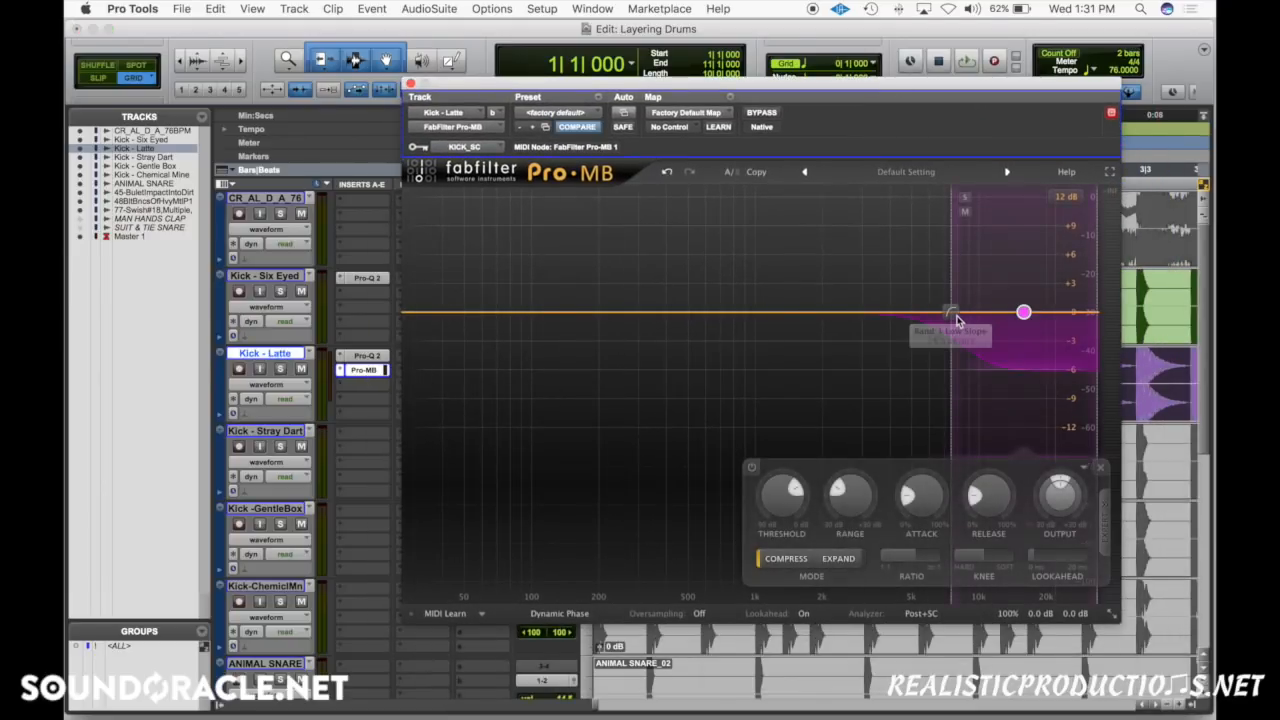
{"action": "left_click_drag", "start_coordinate": [952, 314], "coordinate": [802, 314]}
{"action": "left_click", "coordinate": [1104, 519]}
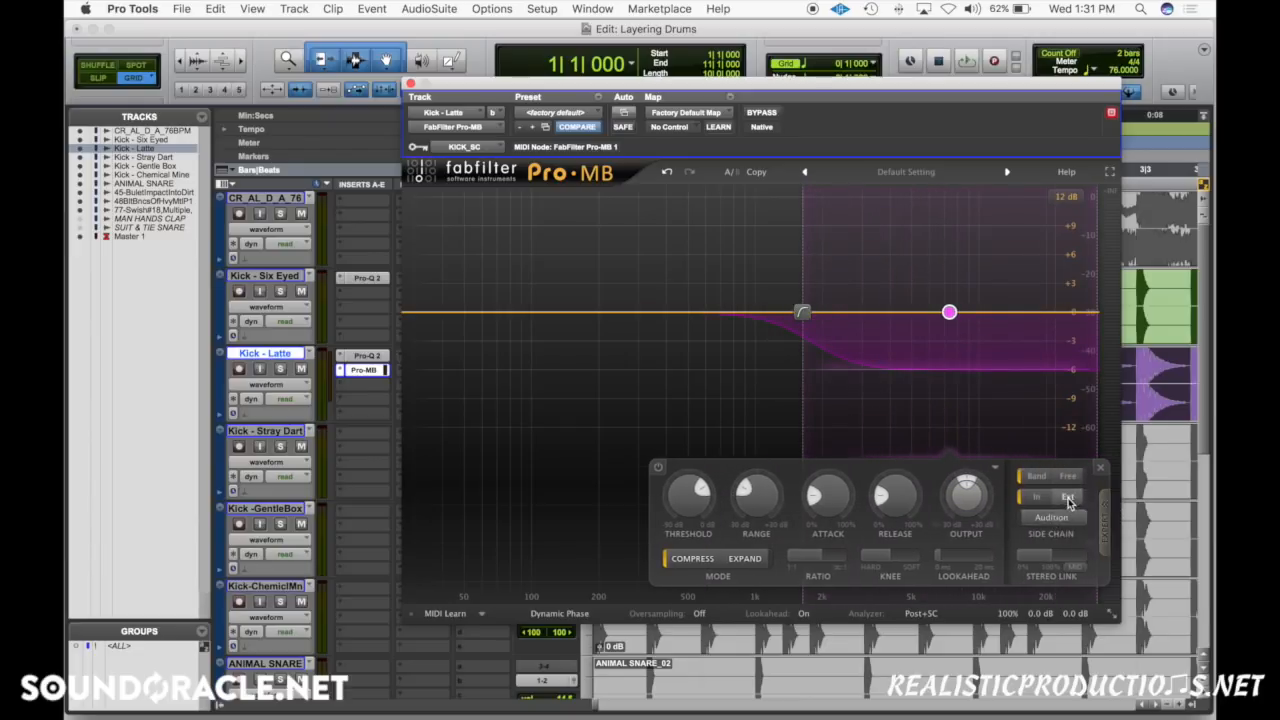
Solo Kick - Latte and set the Six Eyed track's KICK_SC send level to 0.0 dB.
{"action": "left_click", "coordinate": [280, 370]}
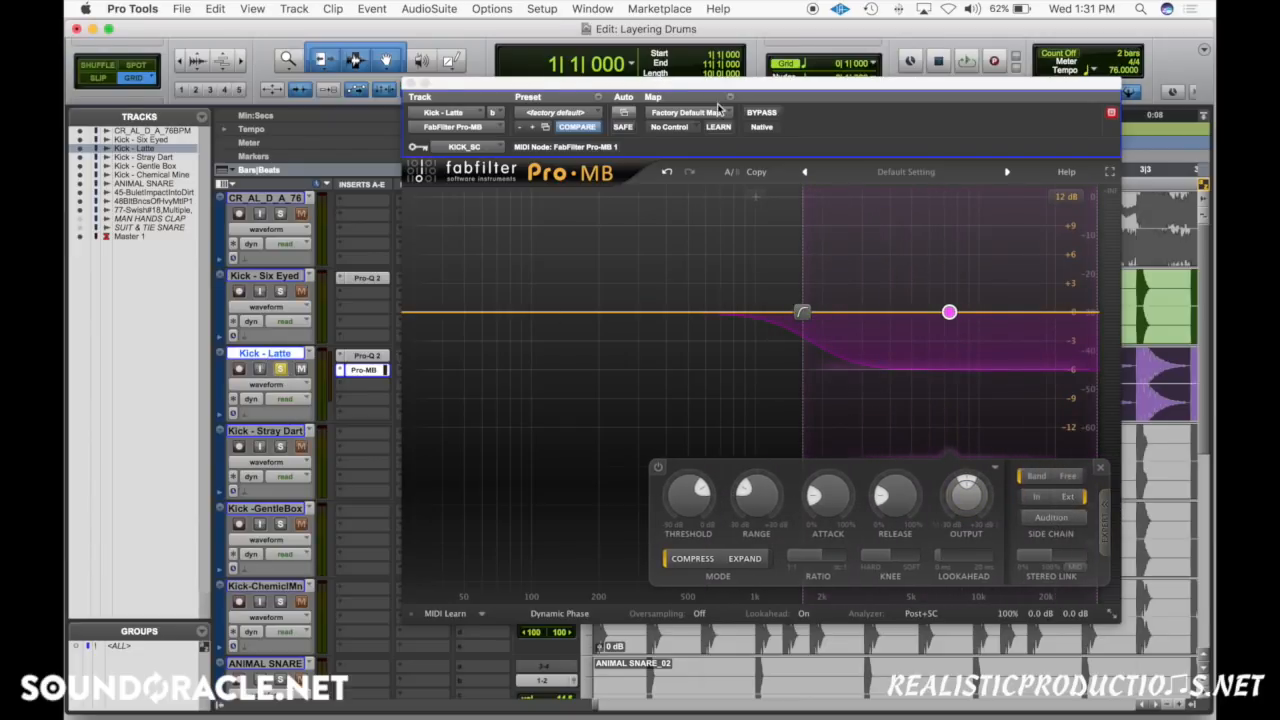
{"action": "left_click_drag", "start_coordinate": [729, 89], "coordinate": [777, 469]}
{"action": "key", "text": "space"}
{"action": "key", "text": "space"}
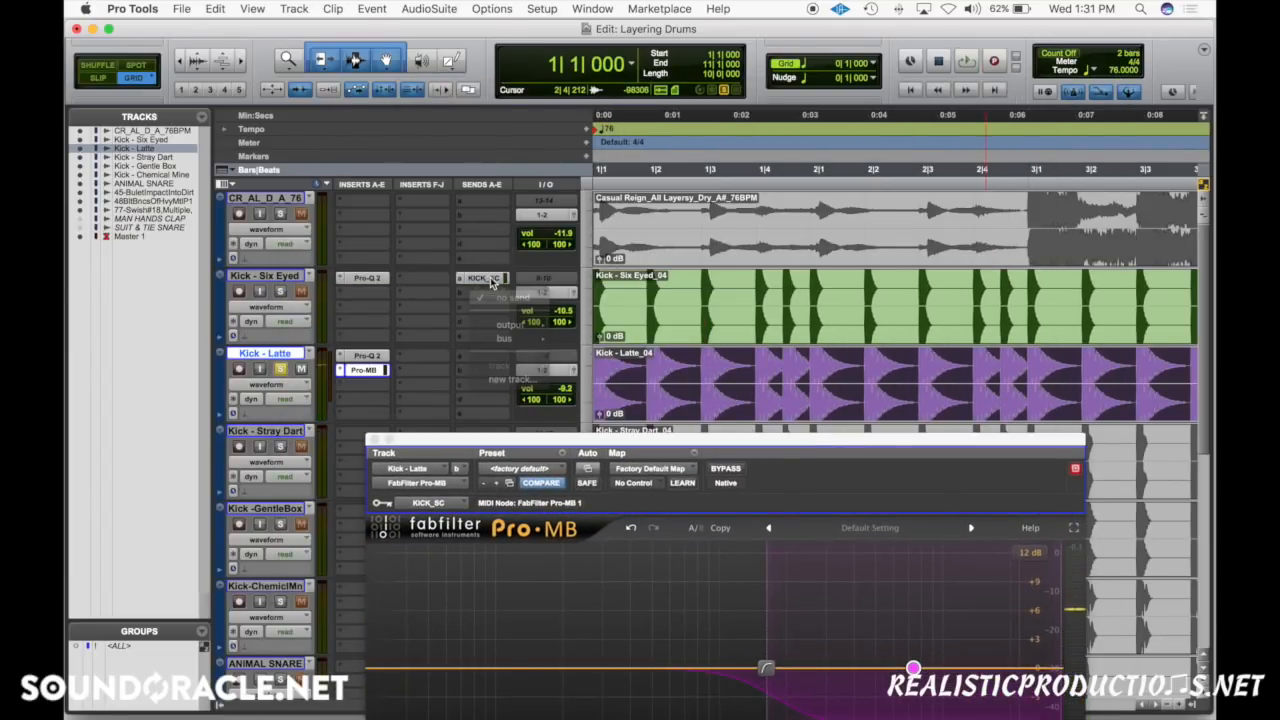
{"action": "left_click", "coordinate": [481, 278]}
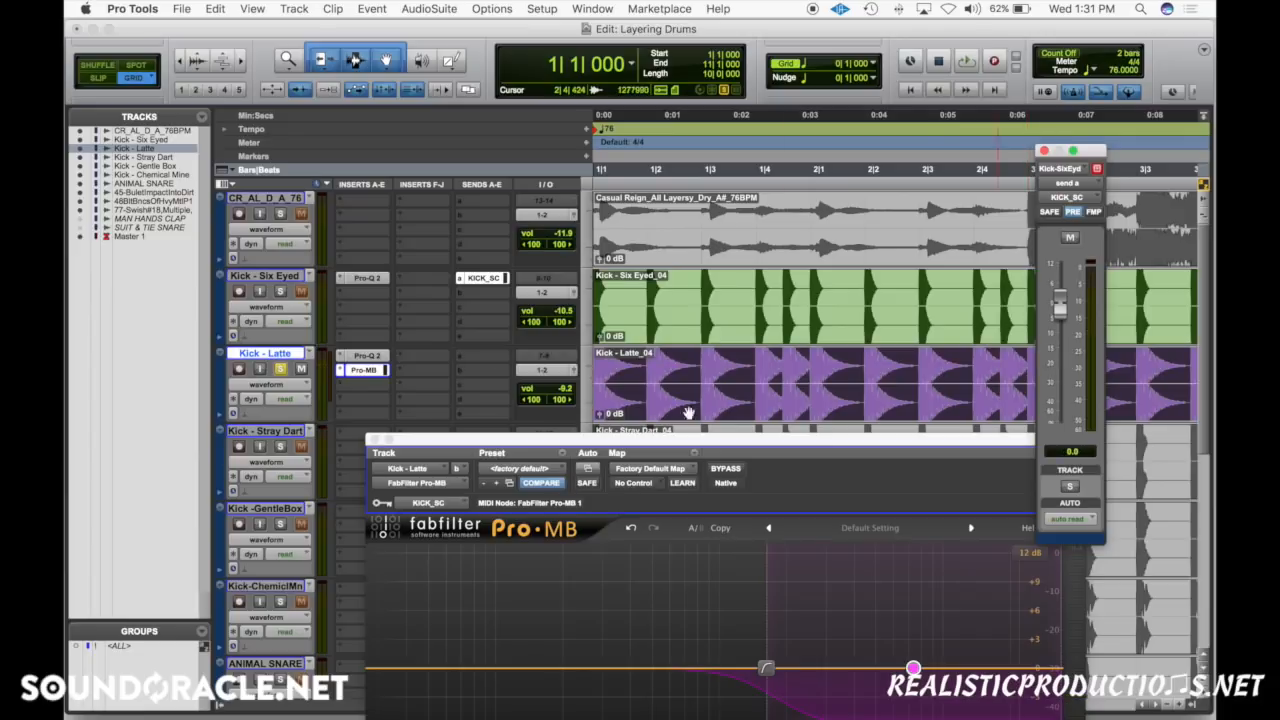
Play the soloed Latte kick while lowering the Pro-MB band's low crossover to about 1 kHz and reducing its attack.
{"action": "key", "text": "space"}
{"action": "left_click_drag", "start_coordinate": [521, 453], "coordinate": [478, 217]}
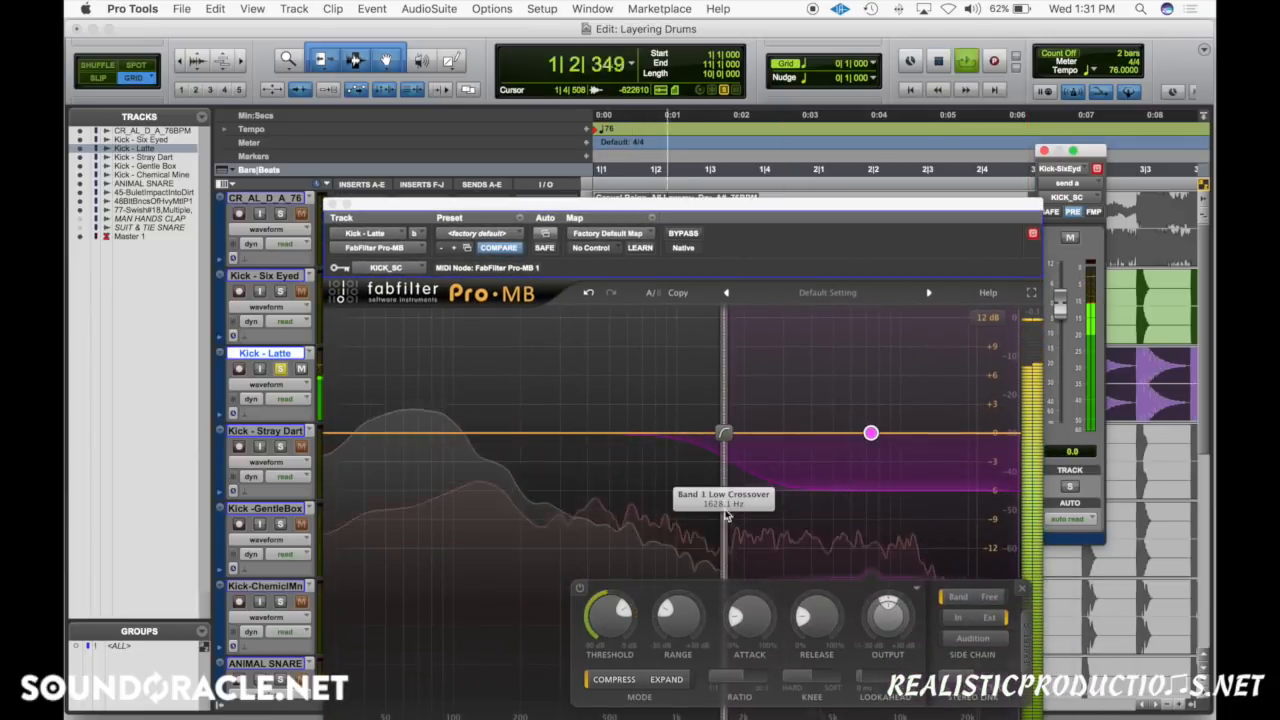
{"action": "left_click_drag", "start_coordinate": [724, 435], "coordinate": [681, 435]}
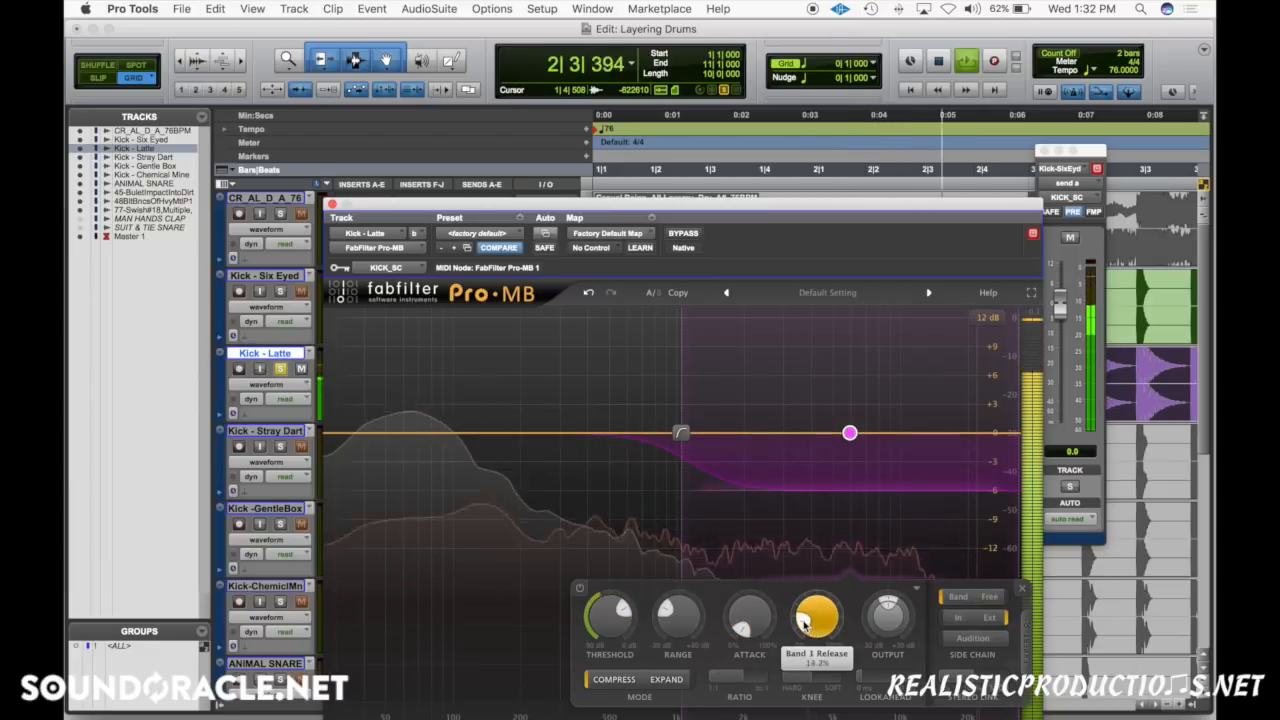
Set the band's threshold to -77.40 dB and its low crossover just below 1 kHz, and bypass Pro-MB for comparison.
{"action": "left_click_drag", "start_coordinate": [604, 620], "coordinate": [614, 628]}
{"action": "scroll", "coordinate": [614, 629], "scroll_direction": "down", "scroll_amount": 5}
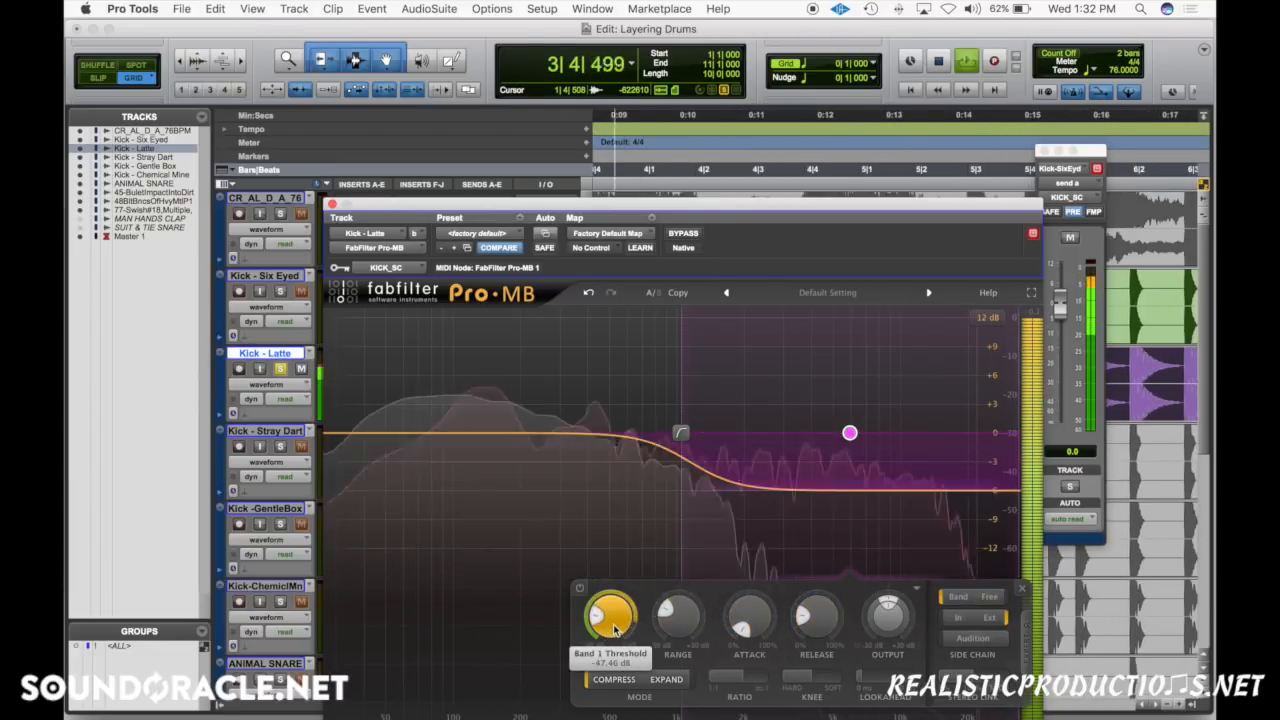
{"action": "scroll", "coordinate": [614, 629], "scroll_direction": "down", "scroll_amount": 3}
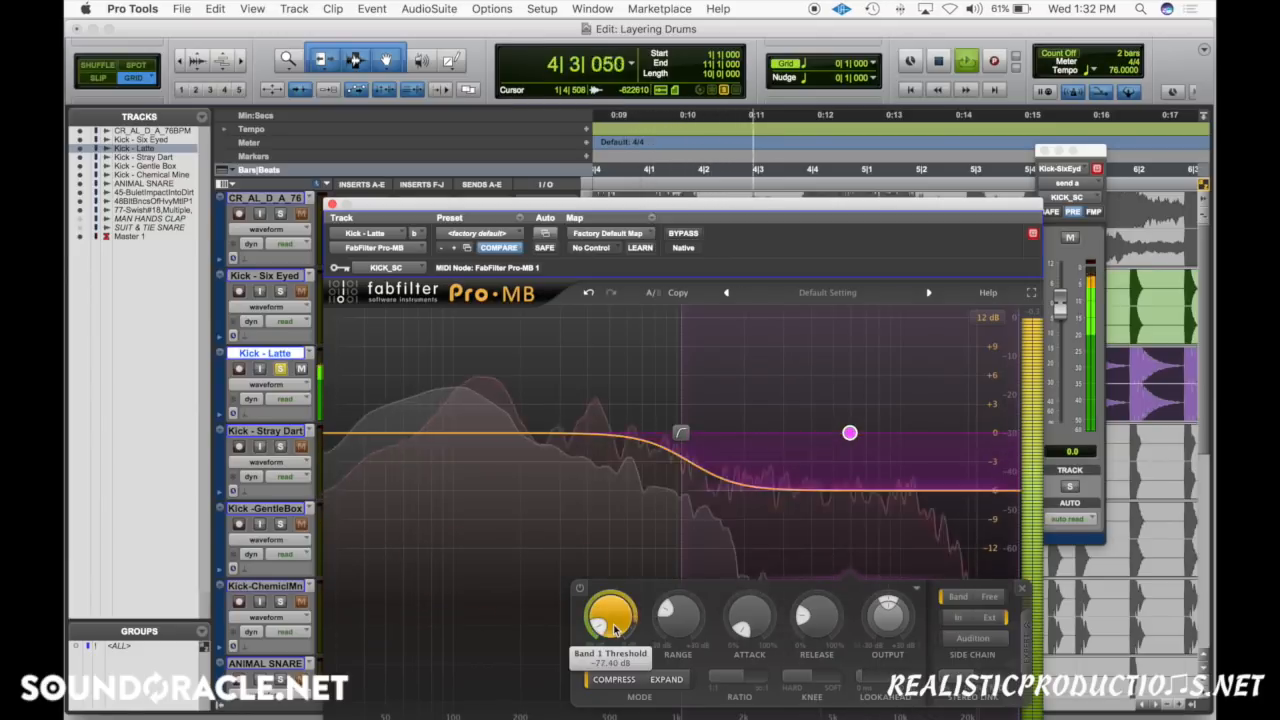
{"action": "mouse_move", "coordinate": [678, 440]}
{"action": "left_mouse_down"}
{"action": "mouse_move", "coordinate": [623, 434]}
{"action": "mouse_move", "coordinate": [672, 445]}
{"action": "mouse_move", "coordinate": [662, 433]}
{"action": "left_mouse_up"}
{"action": "left_click", "coordinate": [686, 234]}
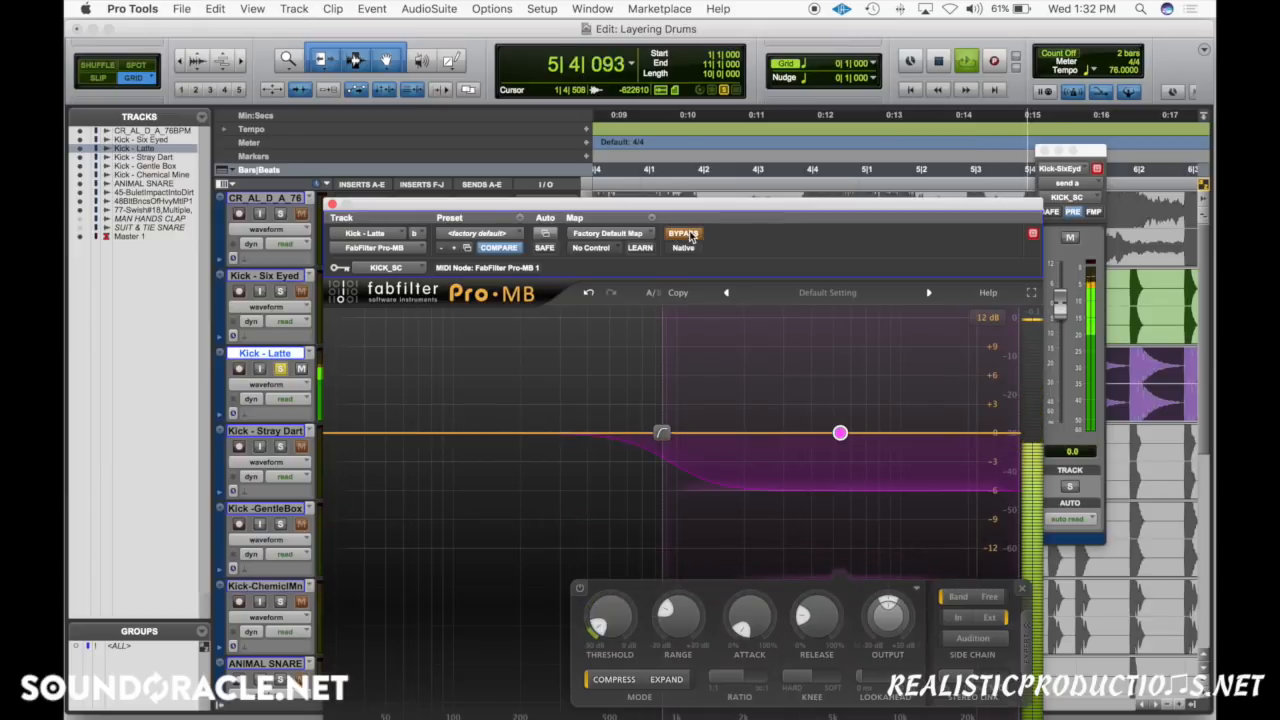
Re-enable Pro-MB, raise the band's low crossover to about 1056 Hz, and close the plug-in window with playback stopped.
{"action": "left_click", "coordinate": [686, 234]}
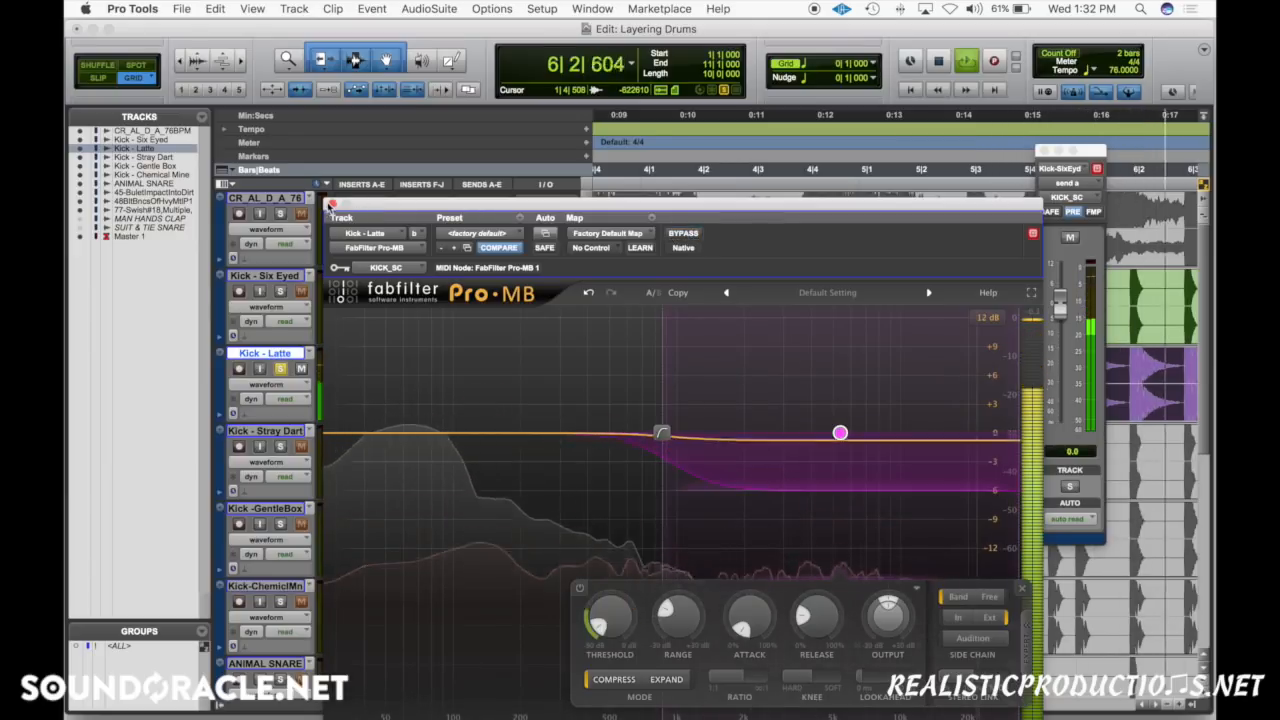
{"action": "left_click_drag", "start_coordinate": [664, 436], "coordinate": [685, 438]}
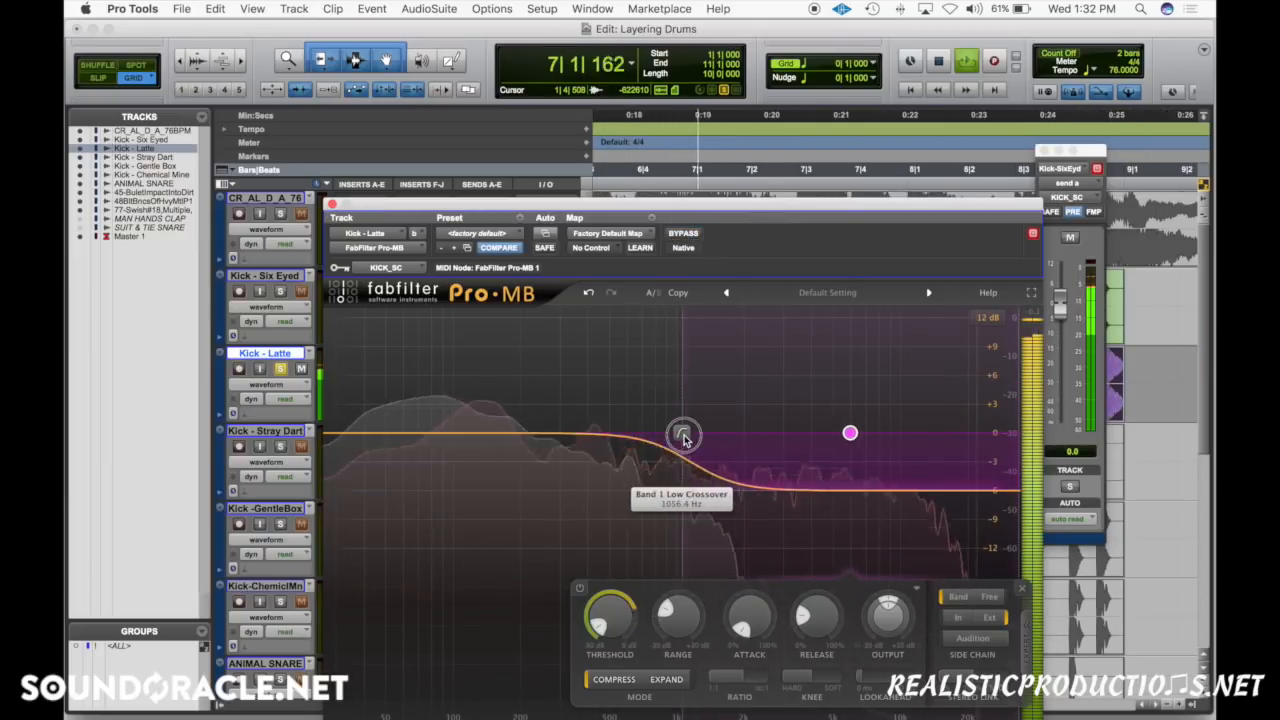
{"action": "left_click", "coordinate": [332, 204]}
{"action": "key", "text": "space"}
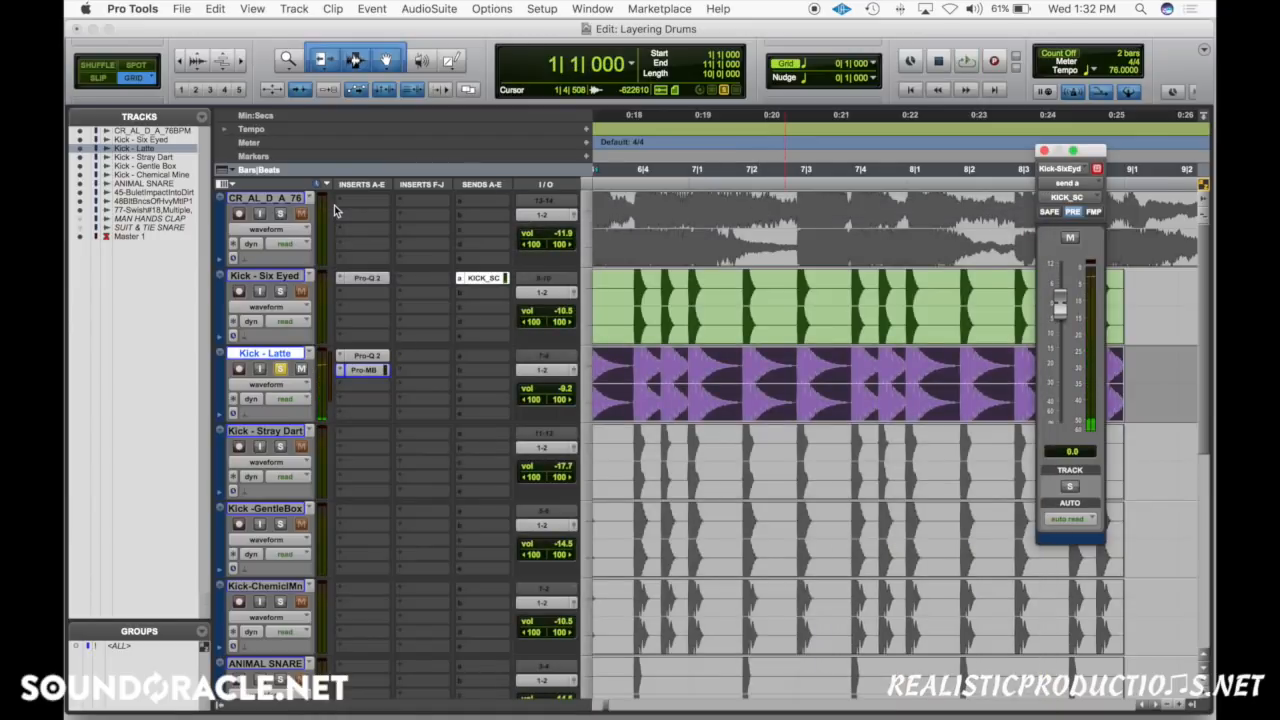
Turn off pre-fader on the KICK_SC send and play Six Eyed and Latte soloed together from the start, toggling Pro-MB's bypass.
{"action": "key", "text": "r"}
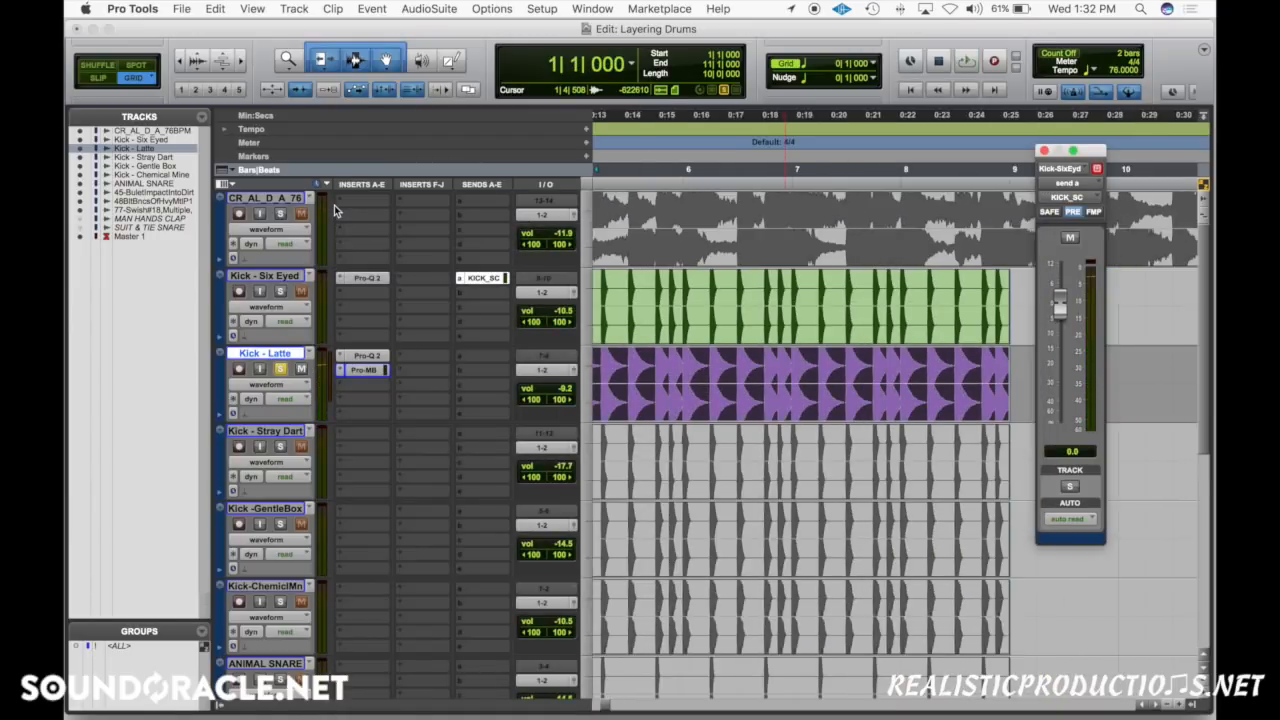
{"action": "key", "text": "Return"}
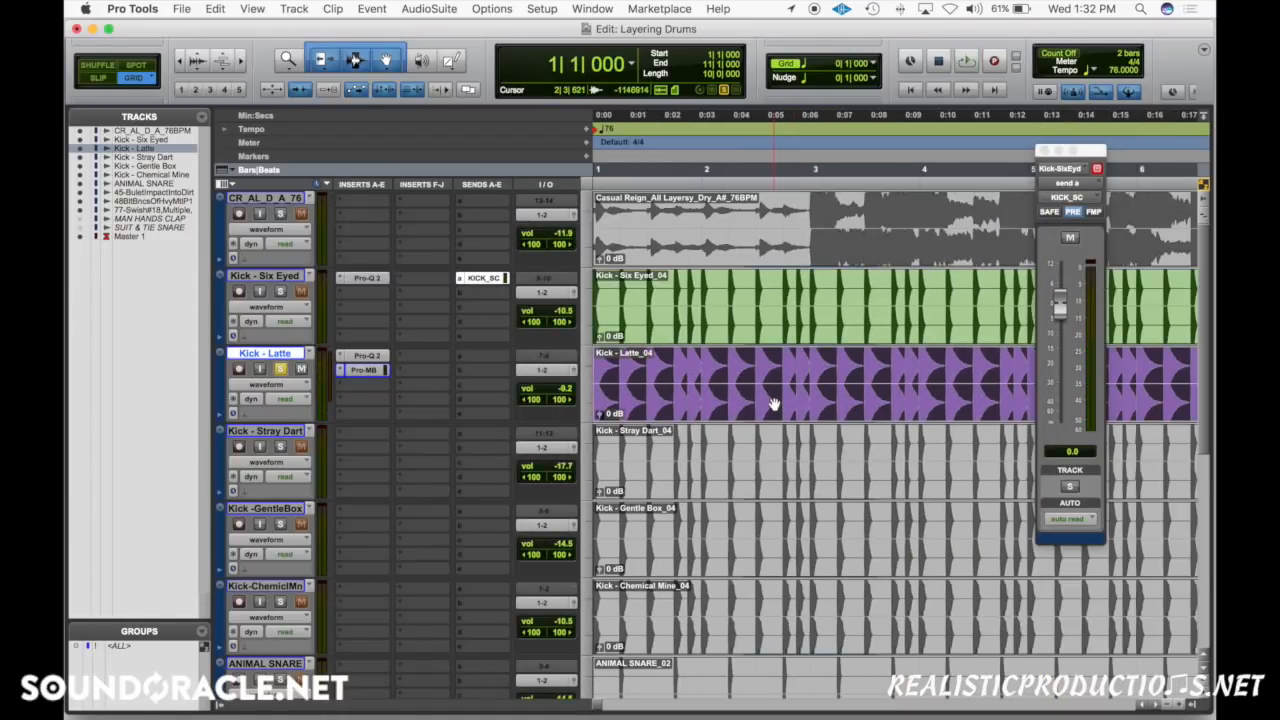
{"action": "left_click", "coordinate": [742, 325]}
{"action": "left_click", "coordinate": [748, 408]}
{"action": "left_click", "coordinate": [1072, 213]}
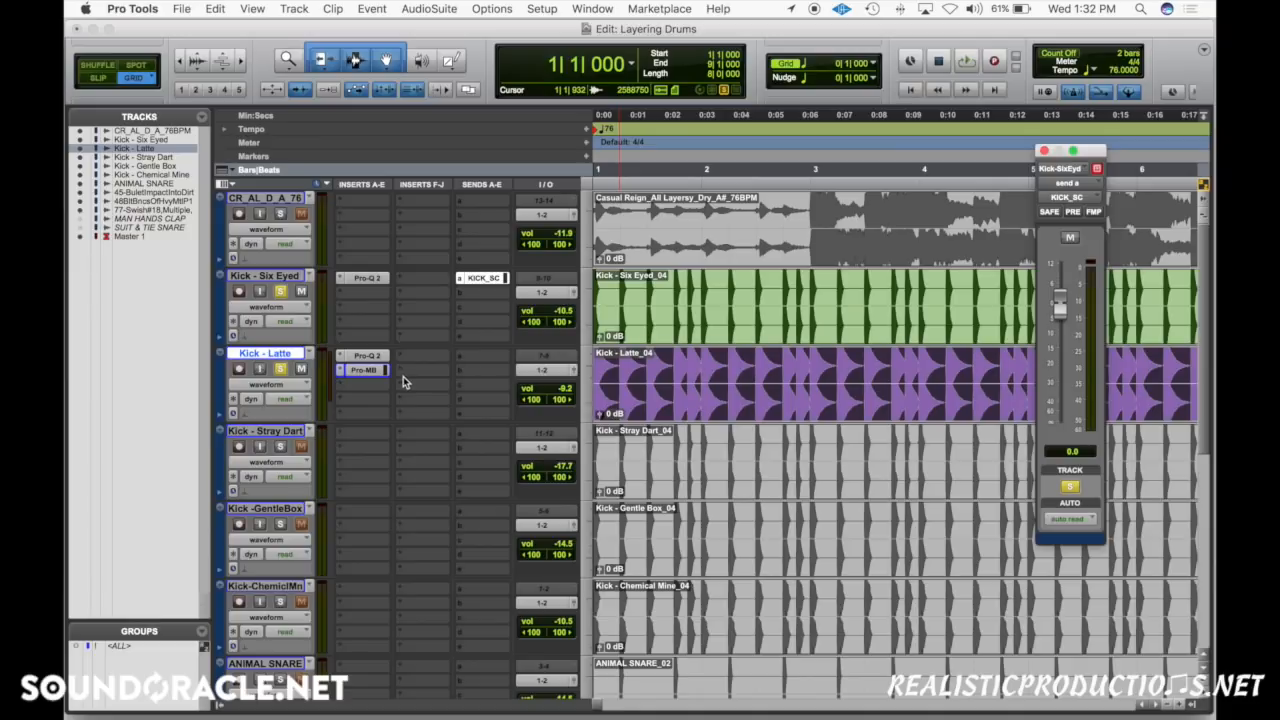
{"action": "key", "text": "space"}
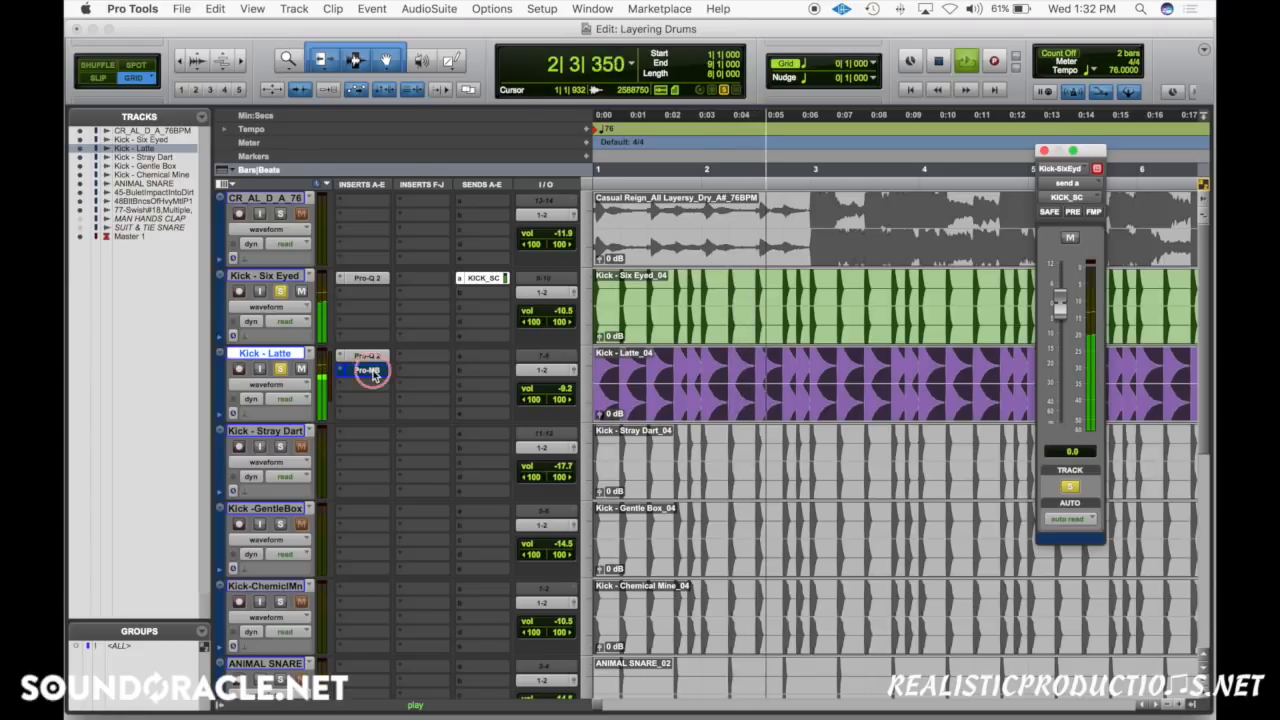
{"action": "key", "text": "space"}
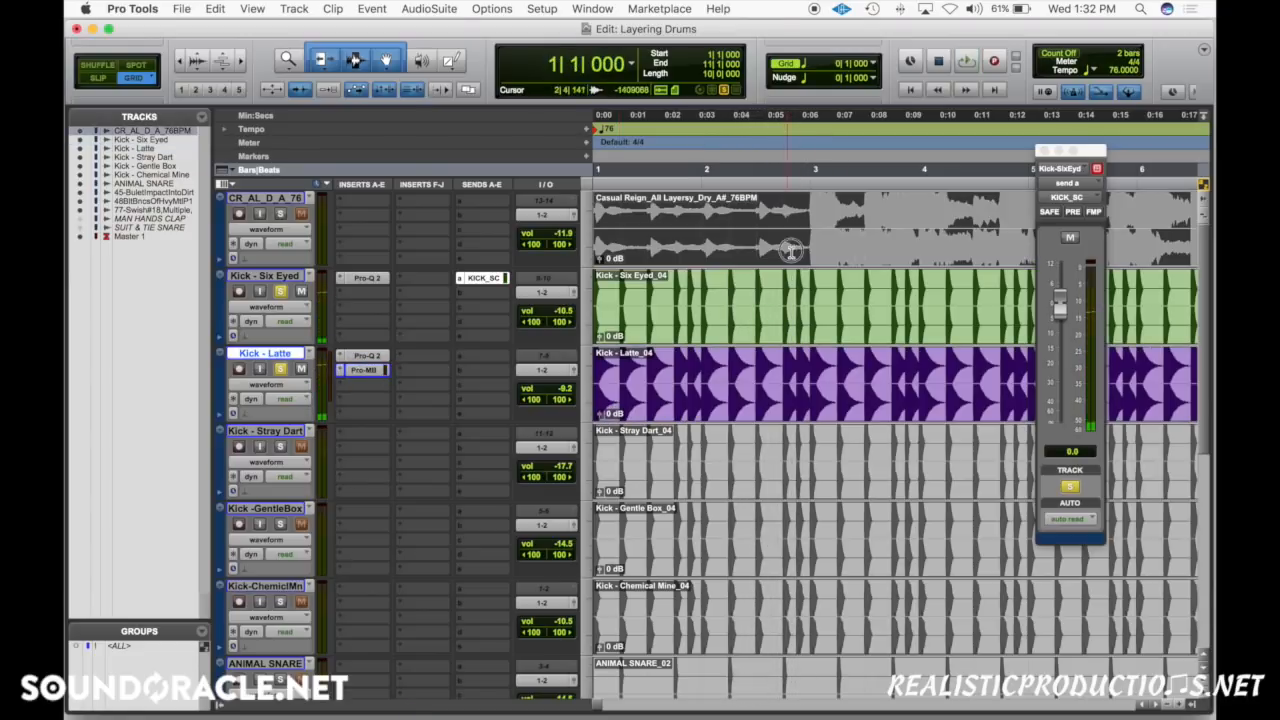
{"action": "left_click", "coordinate": [790, 256]}
{"action": "key", "text": "super+n"}
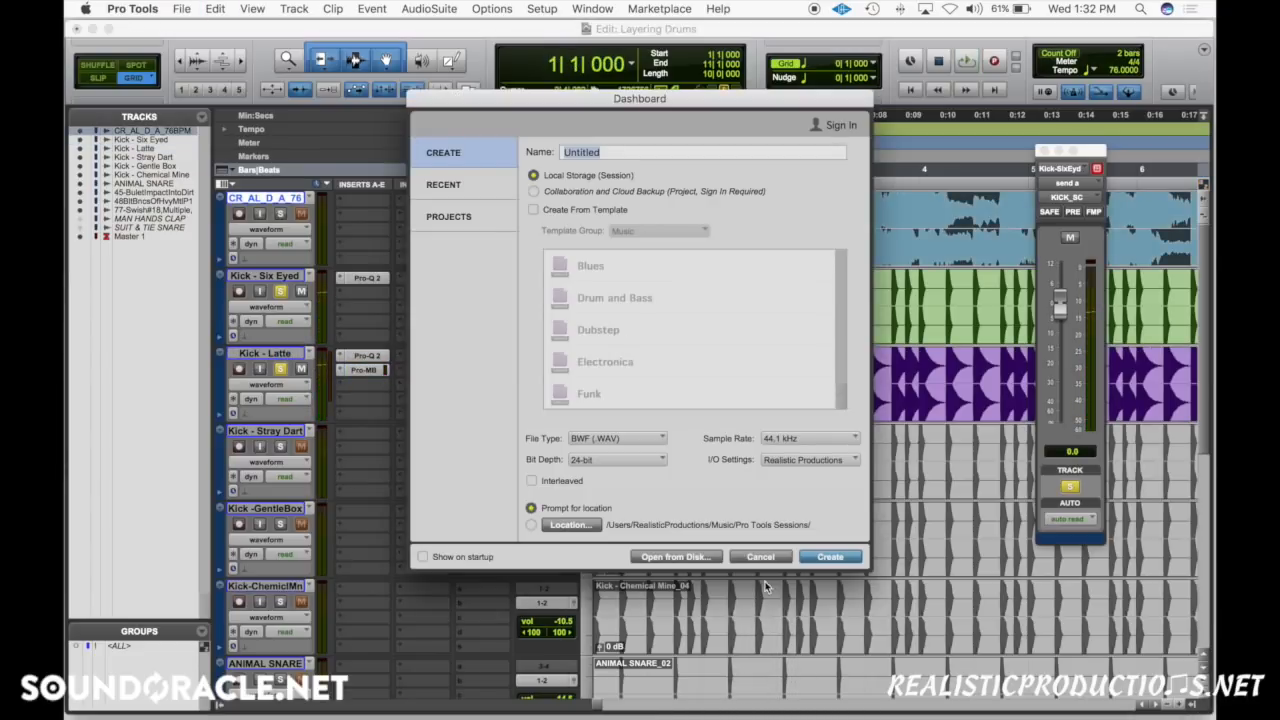
{"action": "left_click", "coordinate": [774, 561]}
Solo CR_AL_D_A_76 with both kicks, play from just before bar 3 while toggling Pro-MB's bypass, and set the playback start to bar 3.
{"action": "left_click", "coordinate": [801, 207]}
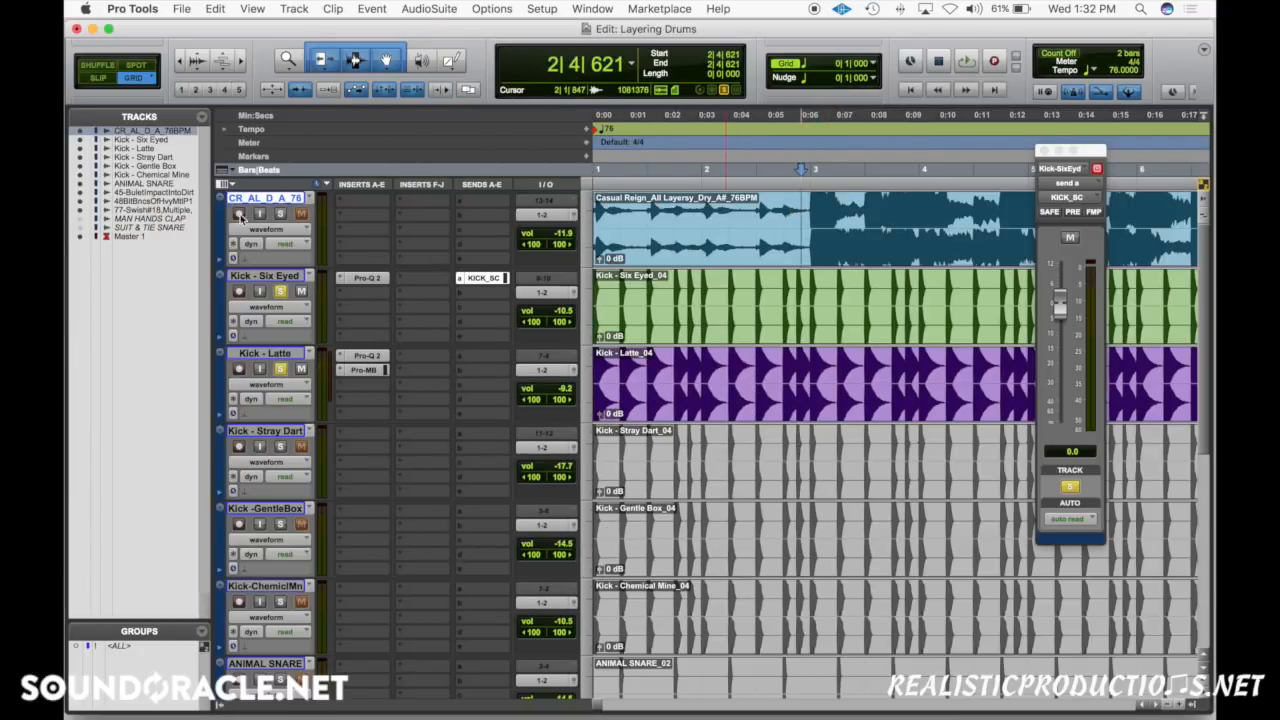
{"action": "key", "text": "space"}
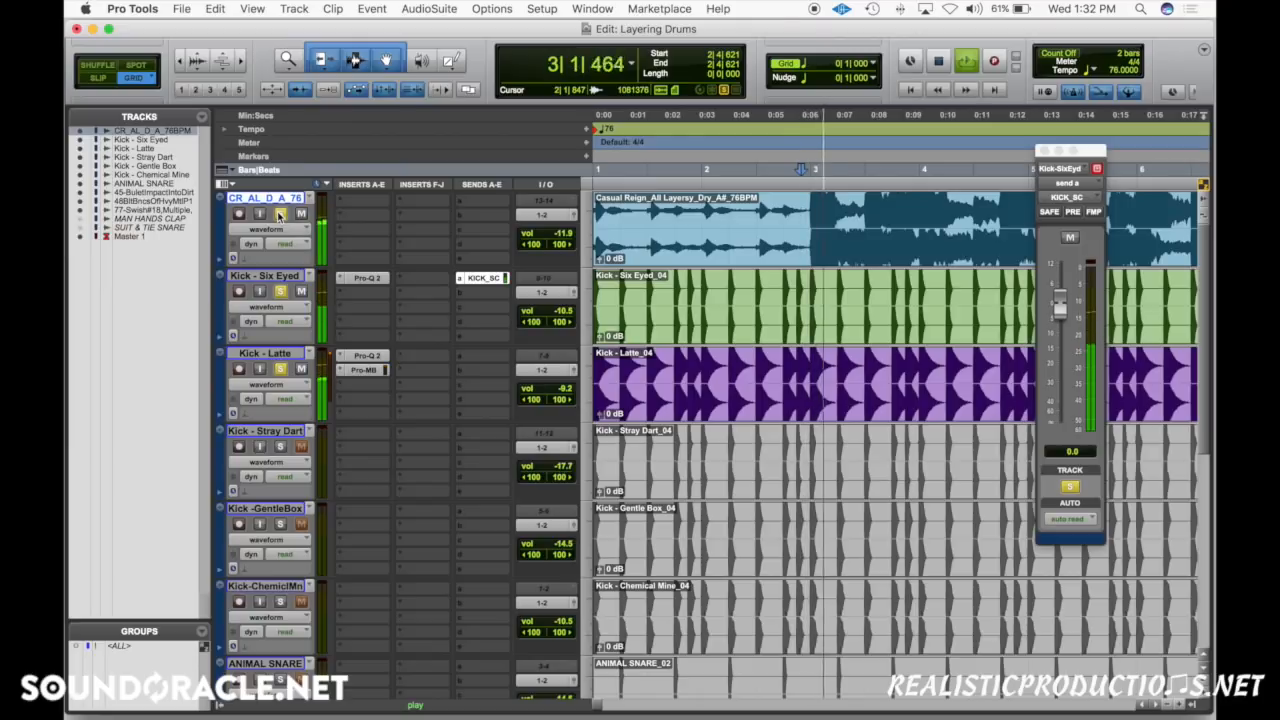
{"action": "left_click", "coordinate": [369, 371], "text": "super"}
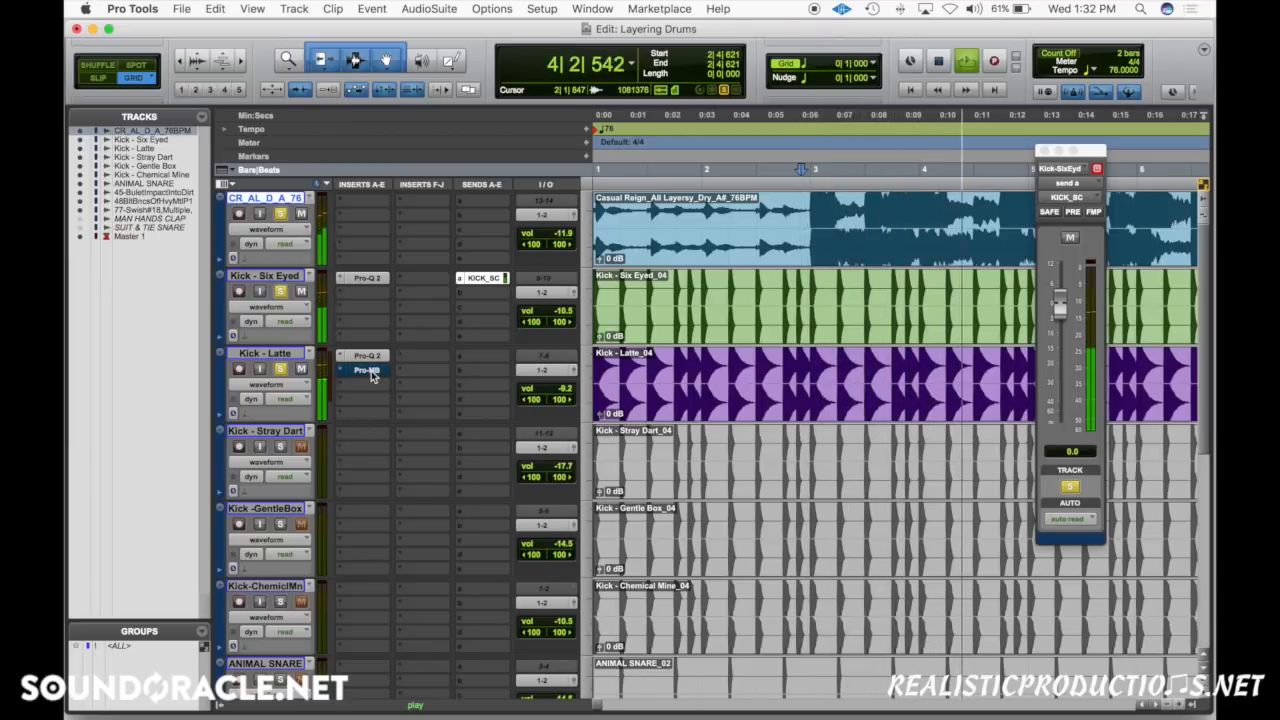
{"action": "left_click", "coordinate": [370, 372], "text": "super"}
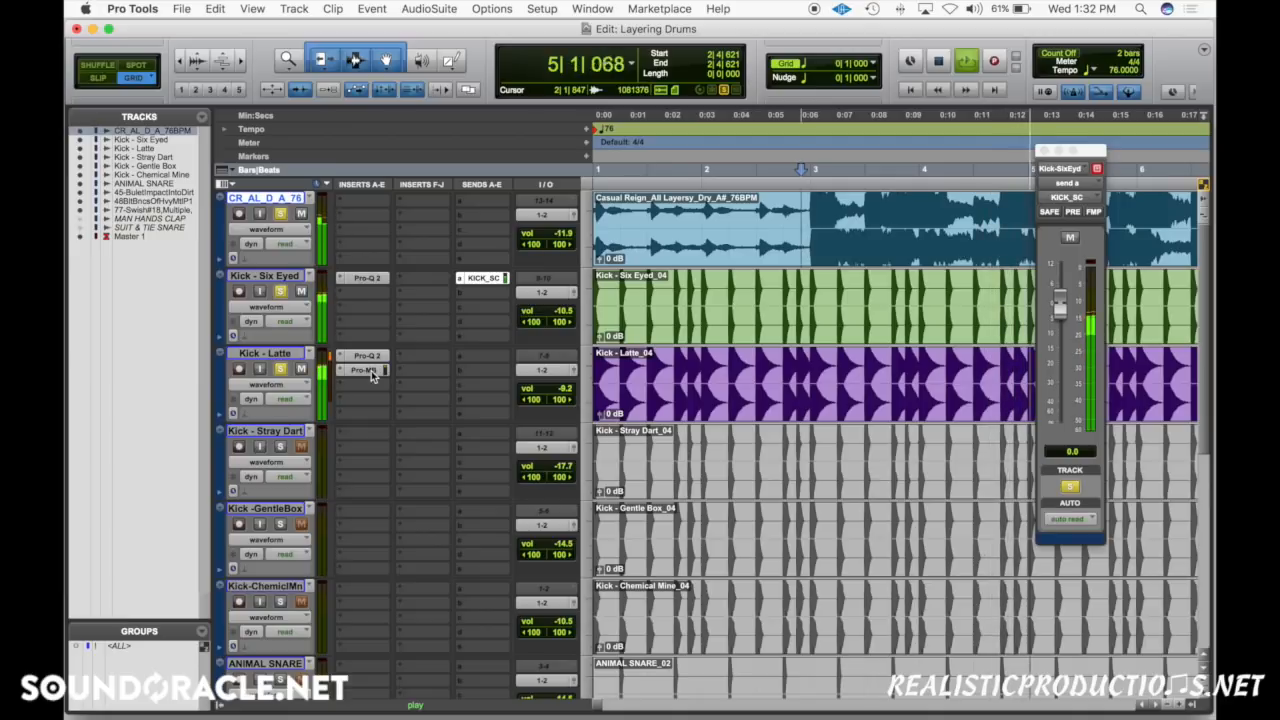
{"action": "key", "text": "space"}
{"action": "left_click", "coordinate": [762, 247]}
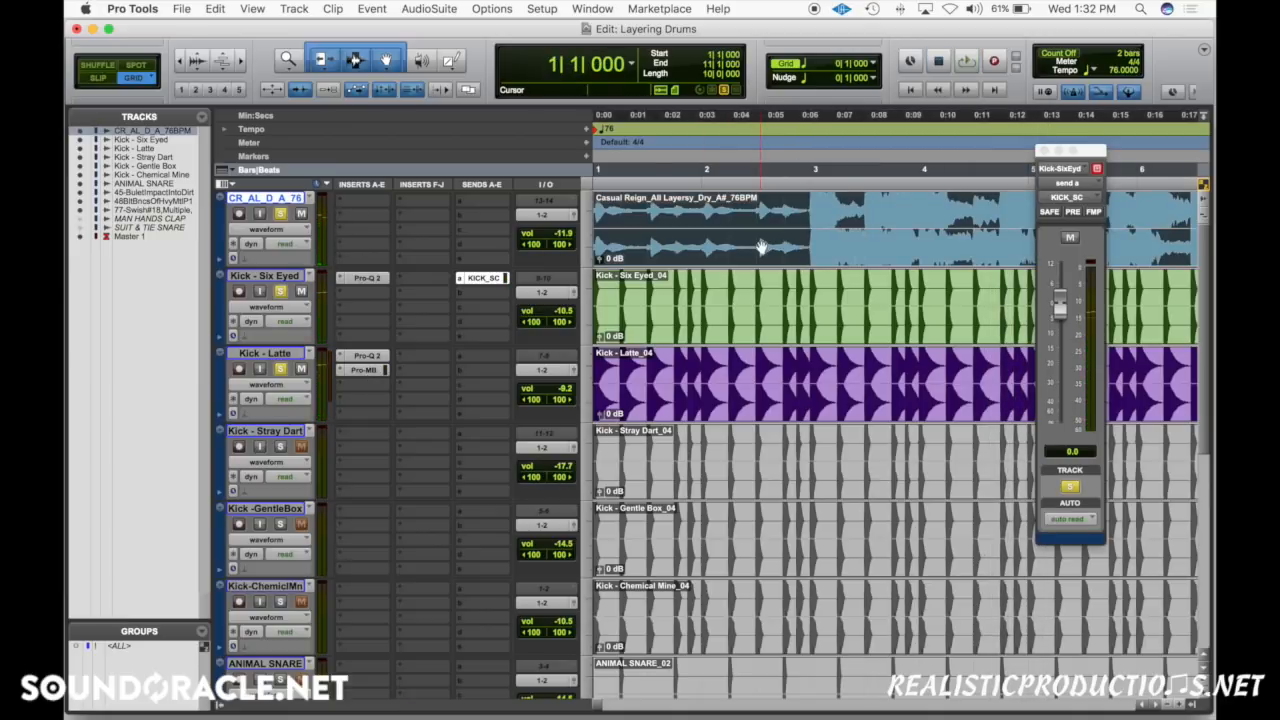
{"action": "left_click", "coordinate": [812, 280]}
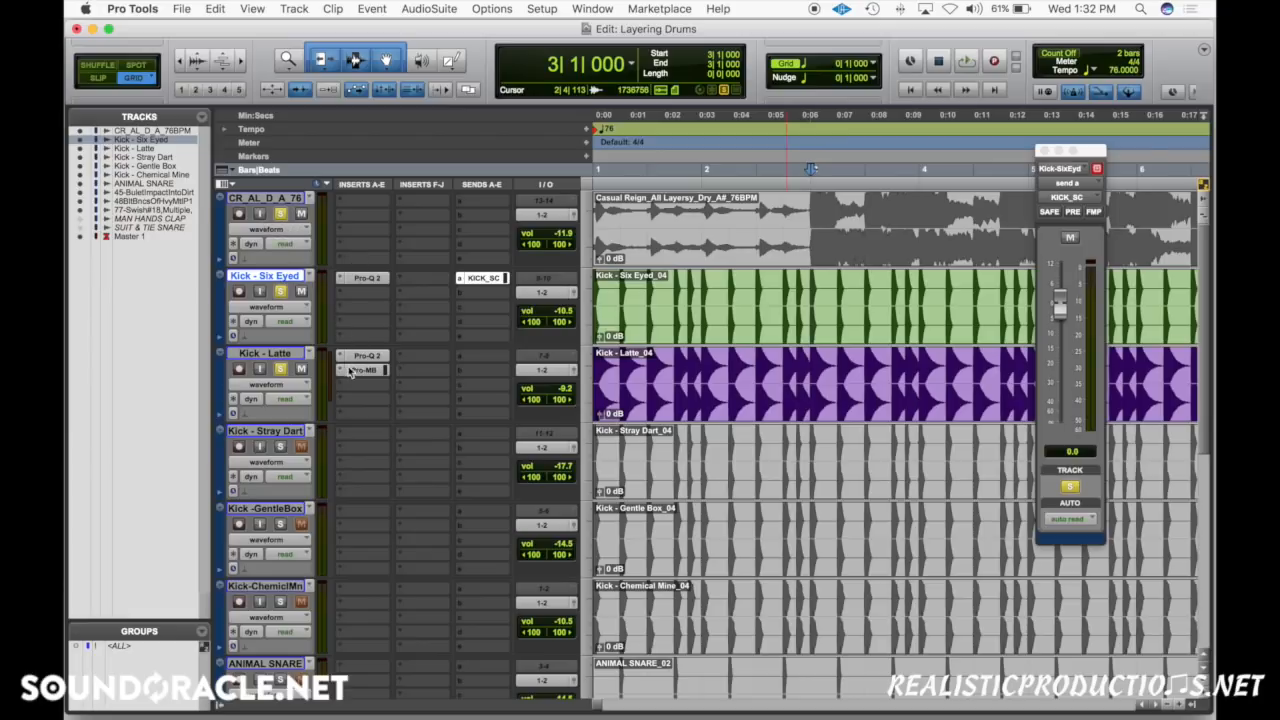
Remove Pro-MB from Kick - Latte and insert the stereo UAD SPL Transient Designer after Pro-Q 2 on Kick - Six Eyed.
{"action": "left_click", "coordinate": [363, 292]}
{"action": "mouse_move", "coordinate": [468, 372]}
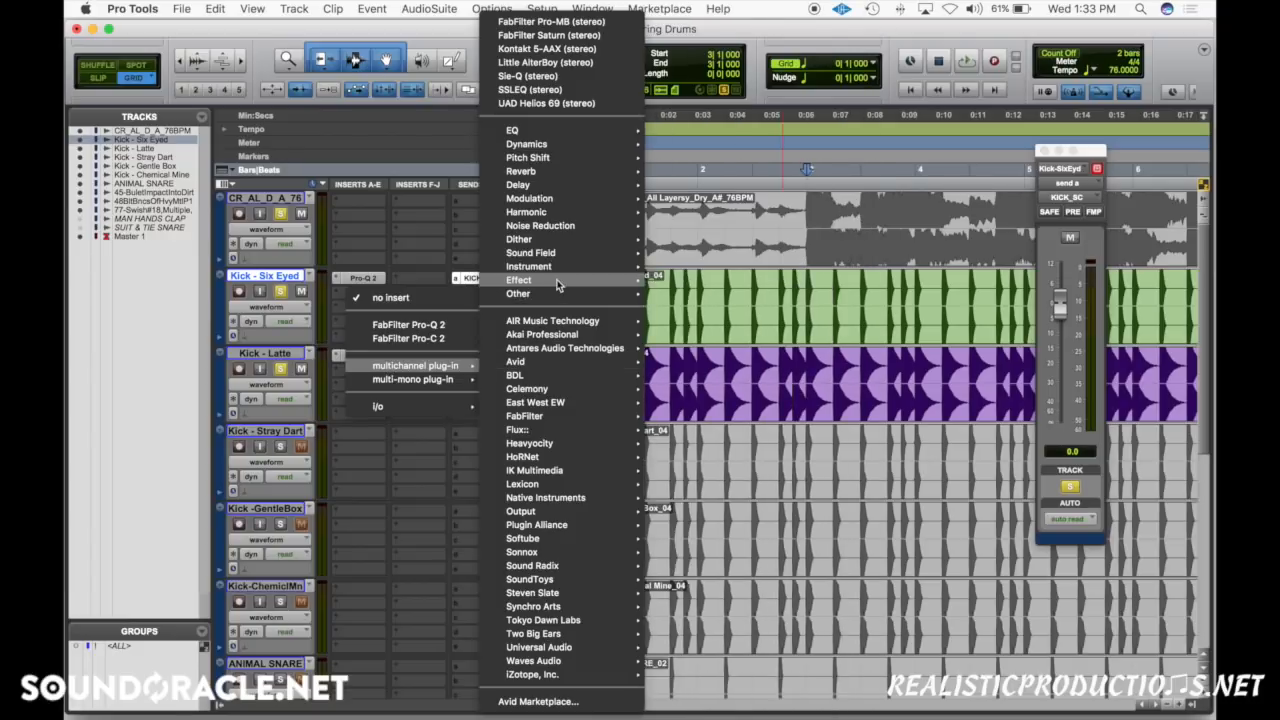
{"action": "mouse_move", "coordinate": [558, 282]}
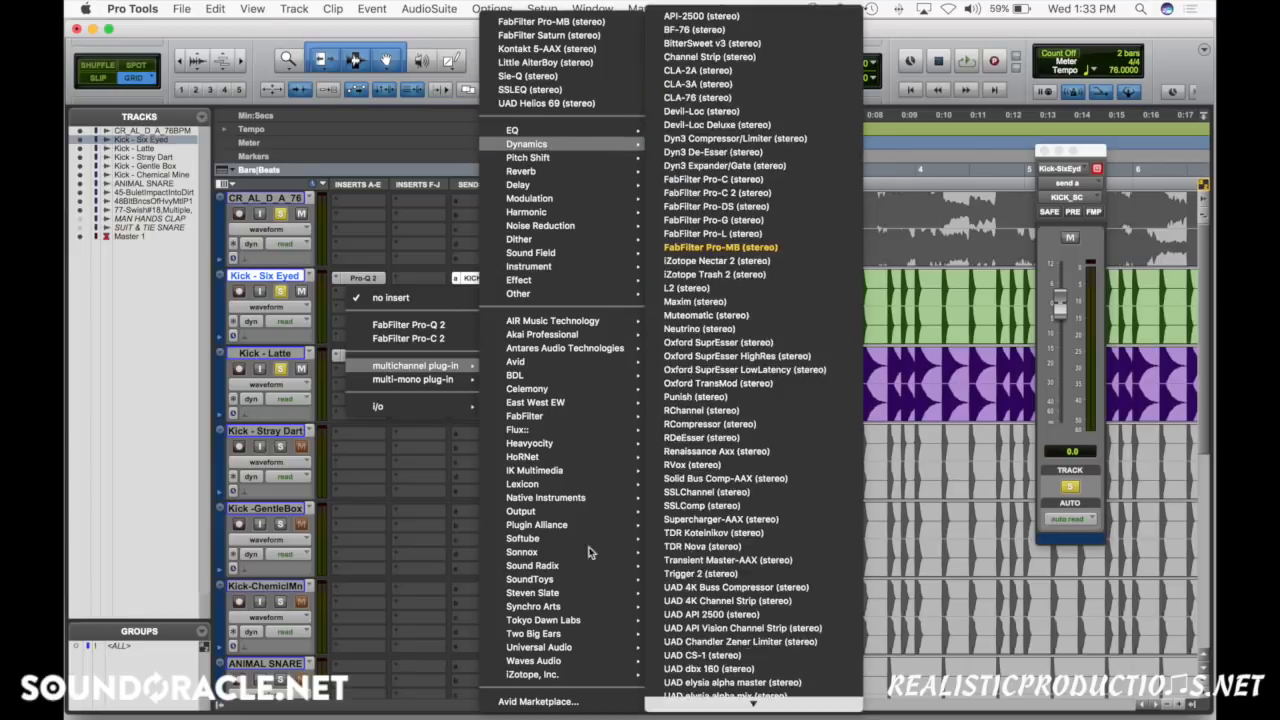
{"action": "mouse_move", "coordinate": [576, 660]}
{"action": "scroll", "coordinate": [755, 635], "scroll_direction": "down", "scroll_amount": 10}
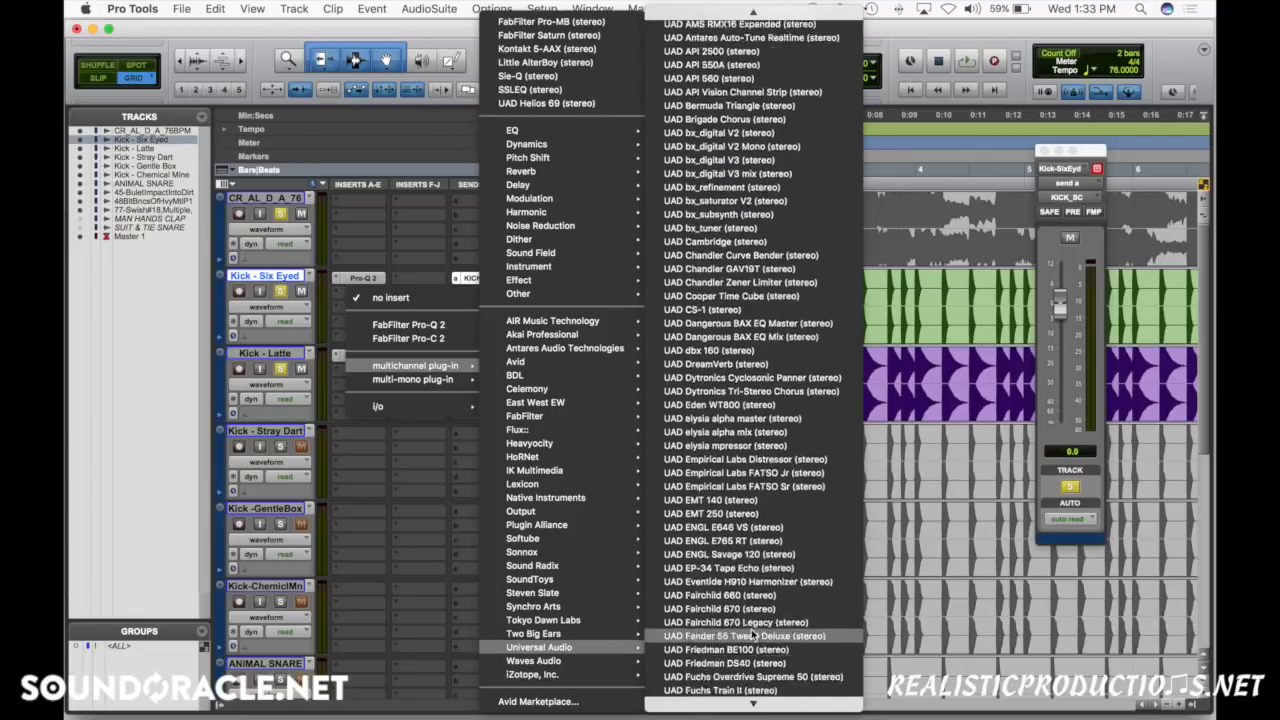
{"action": "scroll", "coordinate": [755, 633], "scroll_direction": "down", "scroll_amount": 5}
{"action": "scroll", "coordinate": [755, 635], "scroll_direction": "down", "scroll_amount": 15}
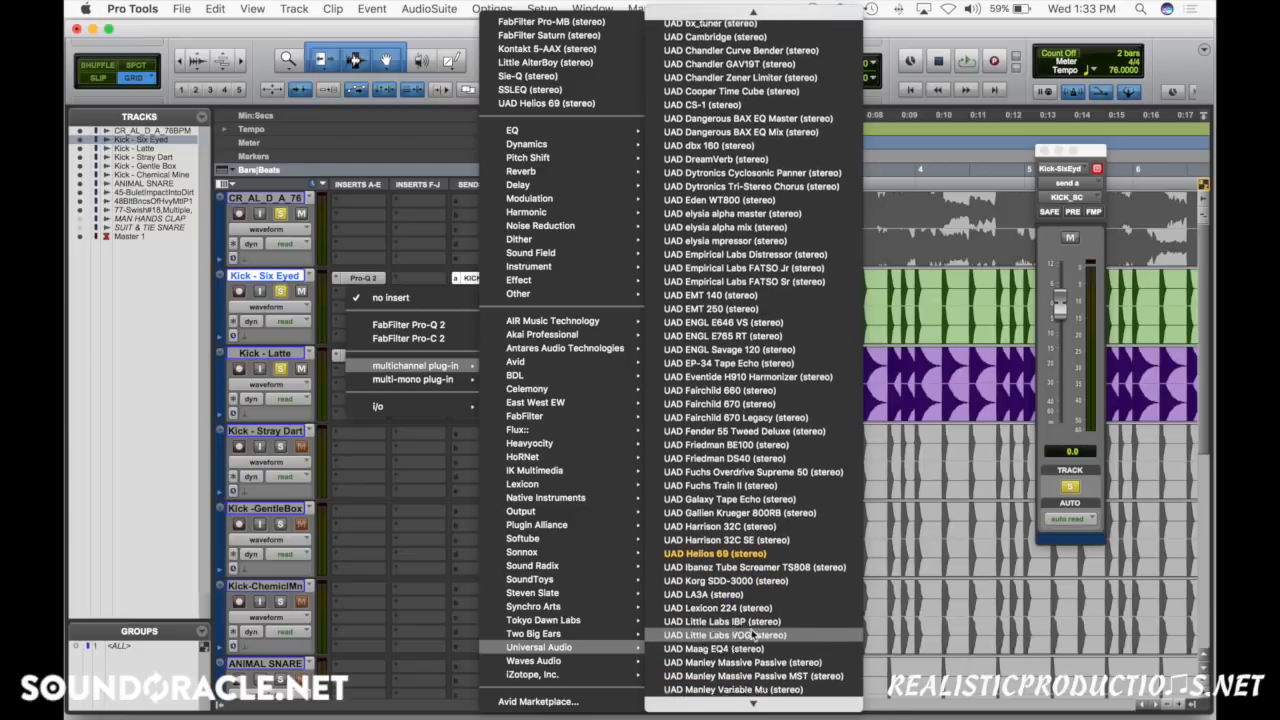
{"action": "scroll", "coordinate": [755, 634], "scroll_direction": "down", "scroll_amount": 5}
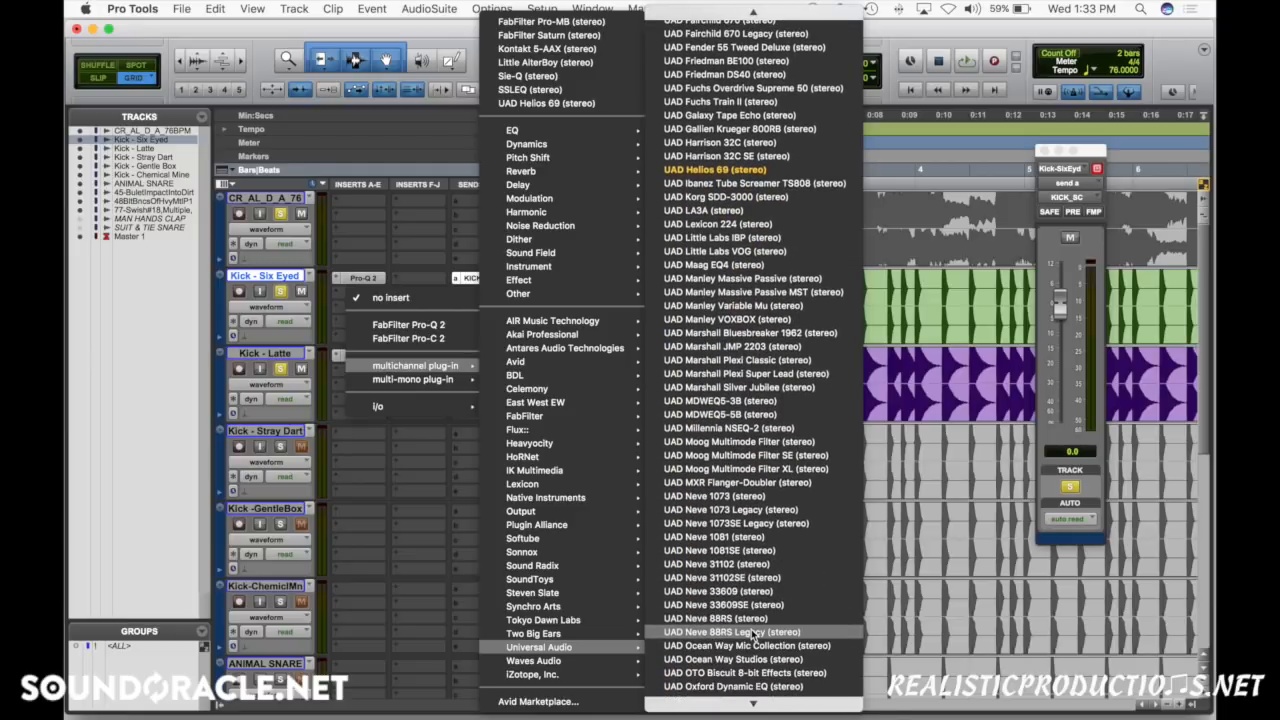
{"action": "scroll", "coordinate": [755, 634], "scroll_direction": "down", "scroll_amount": 5}
{"action": "scroll", "coordinate": [752, 632], "scroll_direction": "down", "scroll_amount": 7}
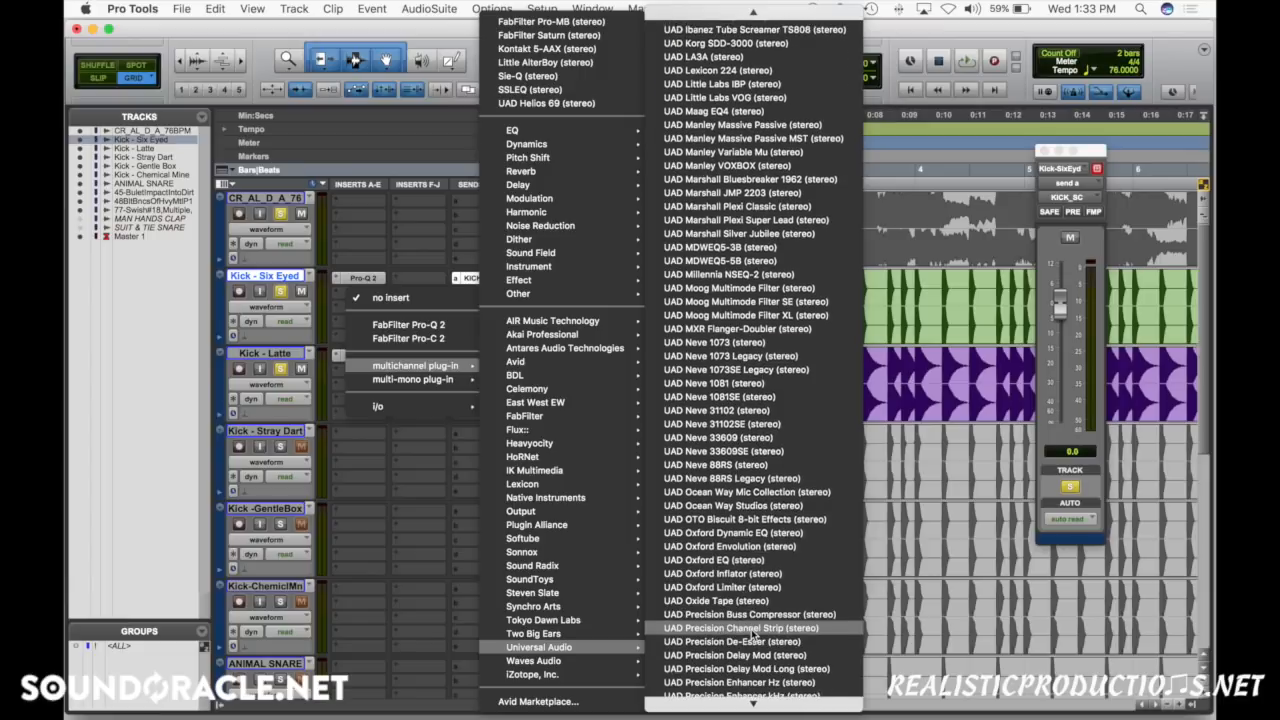
{"action": "scroll", "coordinate": [752, 634], "scroll_direction": "down", "scroll_amount": 4}
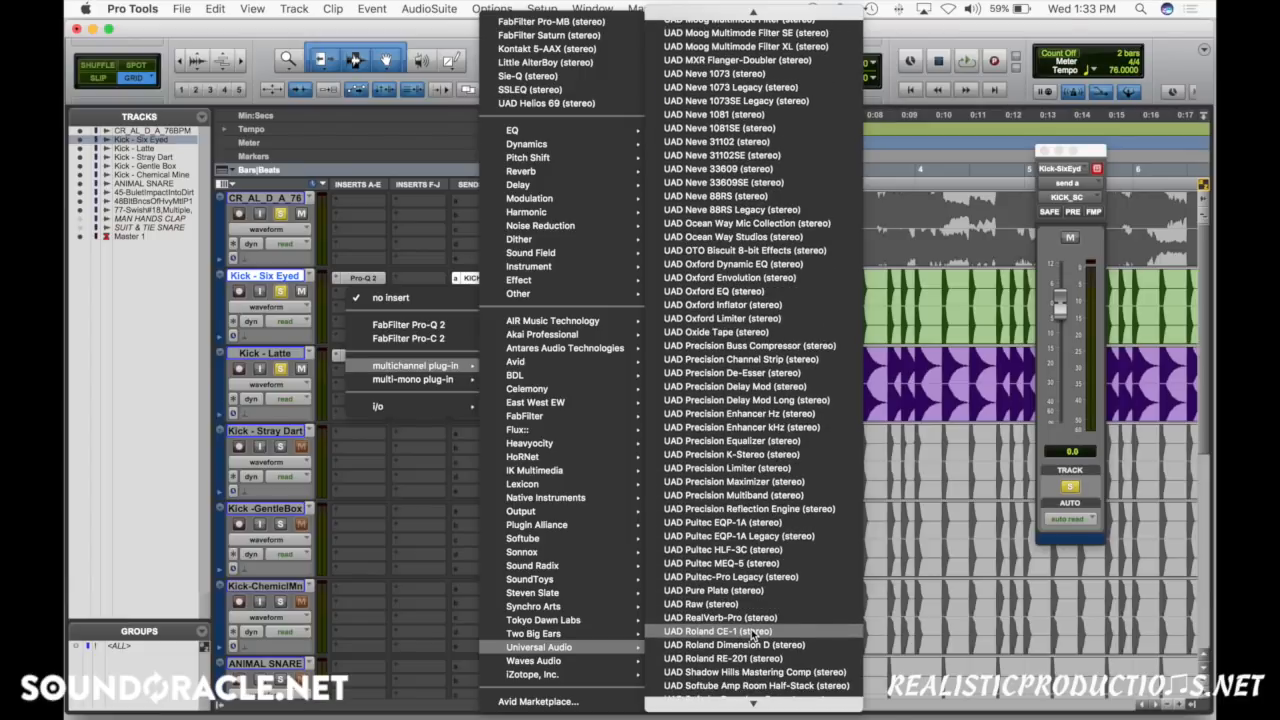
{"action": "scroll", "coordinate": [756, 634], "scroll_direction": "down", "scroll_amount": 1}
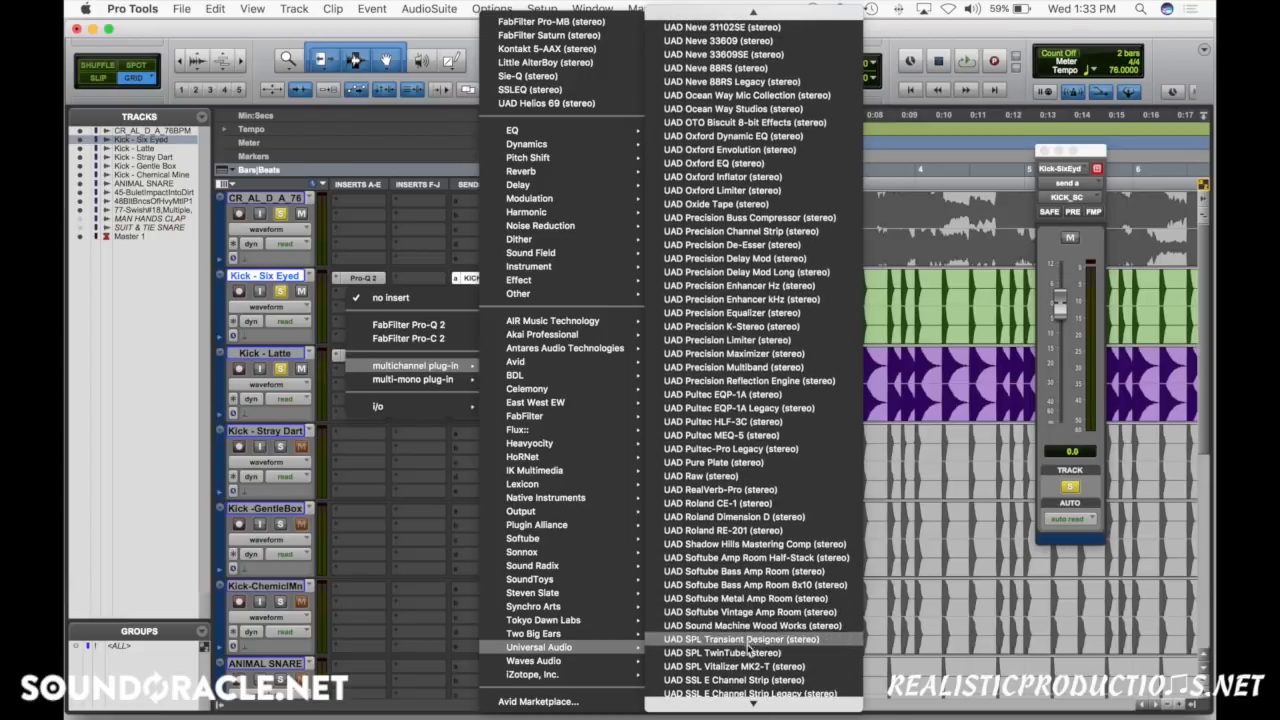
{"action": "left_click", "coordinate": [763, 640]}
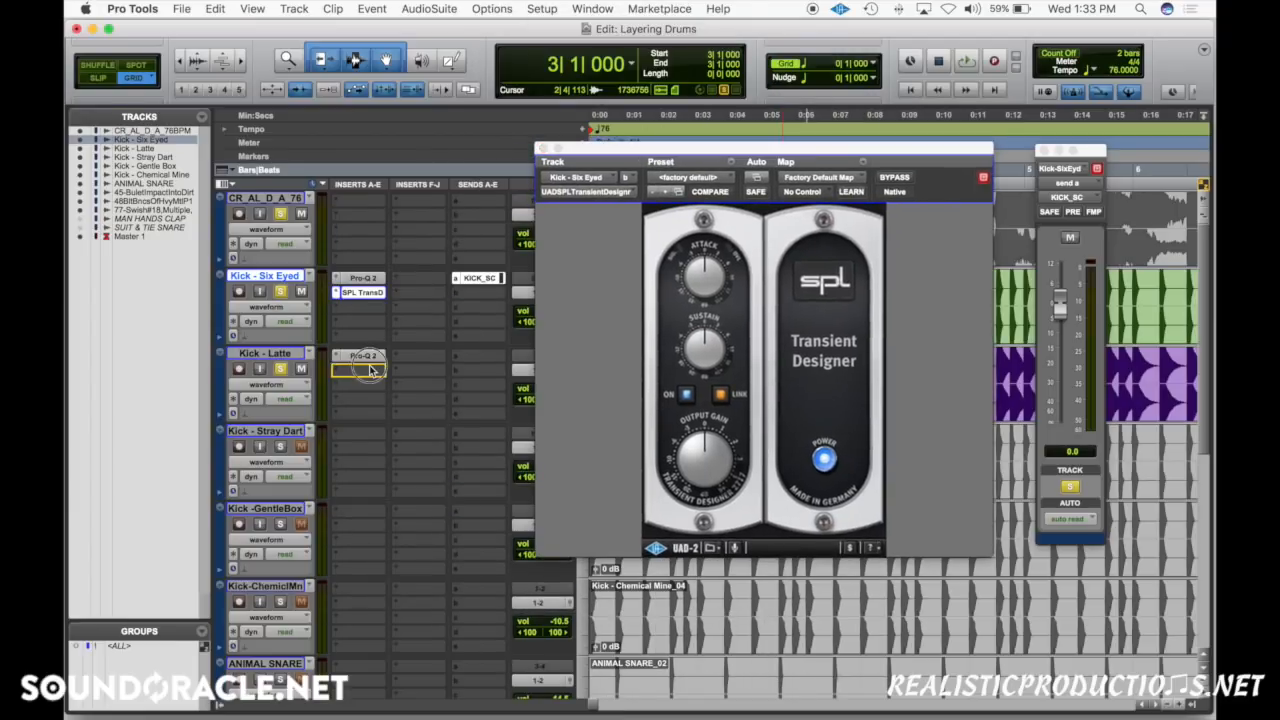
Copy the Transient Designer to Kick - Latte, and reduce the sustain on Kick - Six Eyed during playback with Latte unsoloed.
{"action": "left_click", "coordinate": [282, 369]}
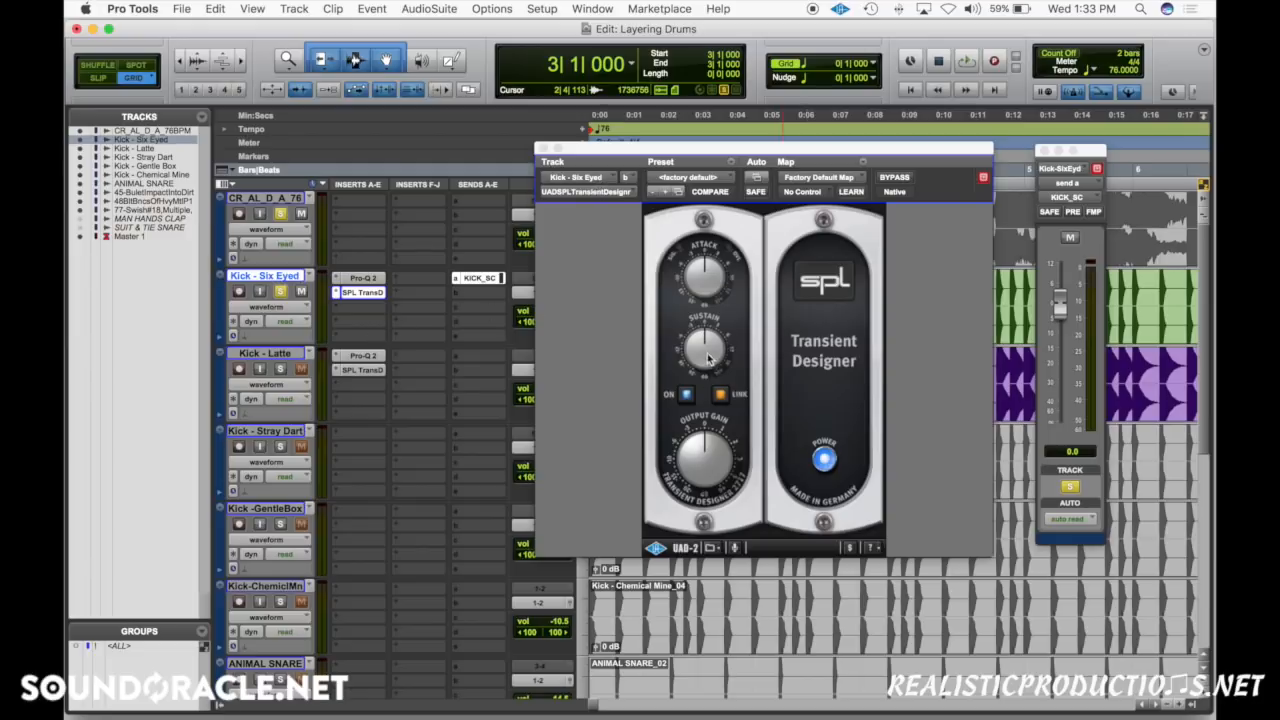
{"action": "key", "text": "space"}
{"action": "left_click_drag", "start_coordinate": [700, 363], "coordinate": [700, 398]}
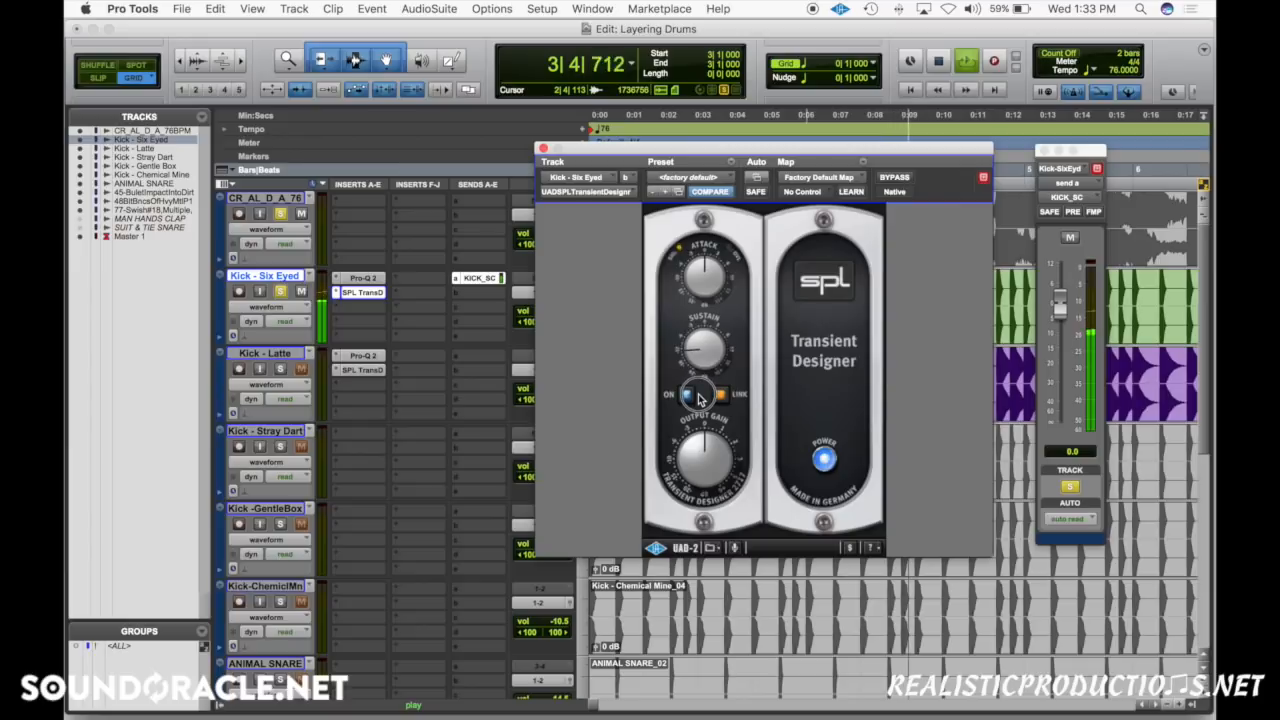
{"action": "key", "text": "space"}
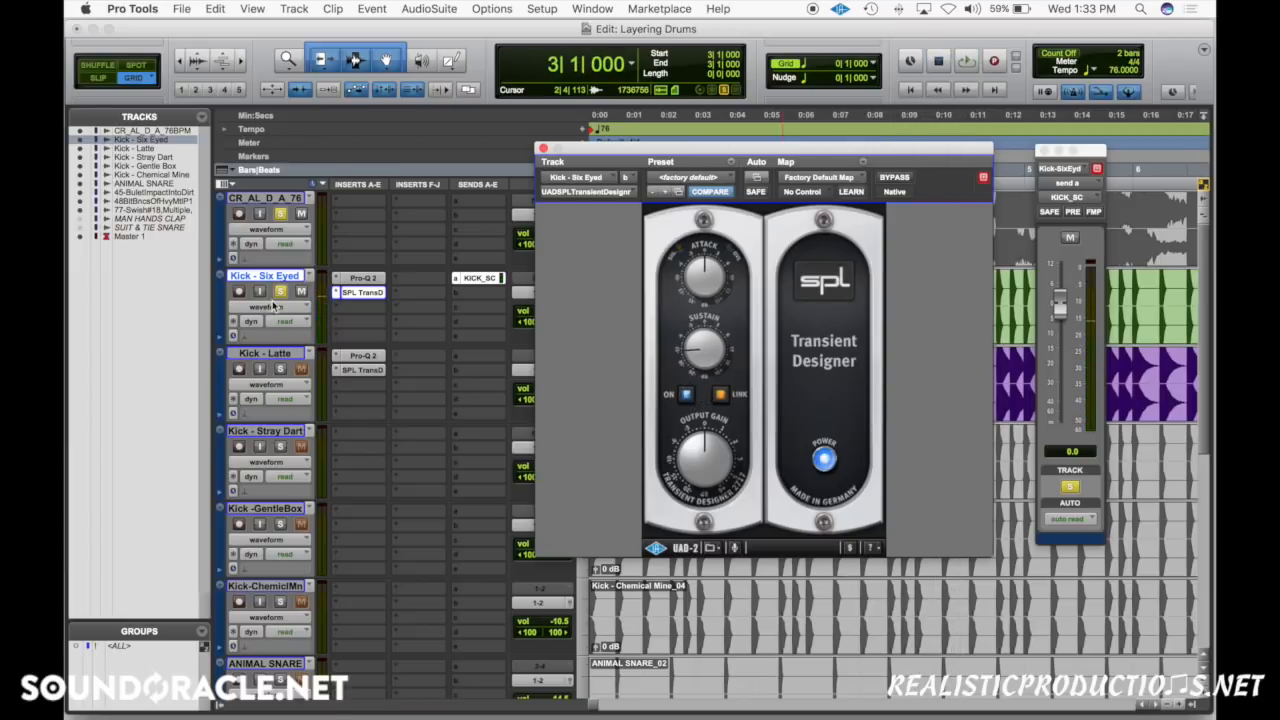
Solo Kick - Latte instead of Six Eyed, reduce the attack on its Transient Designer during playback, and compare it with bypass.
{"action": "left_click", "coordinate": [362, 370]}
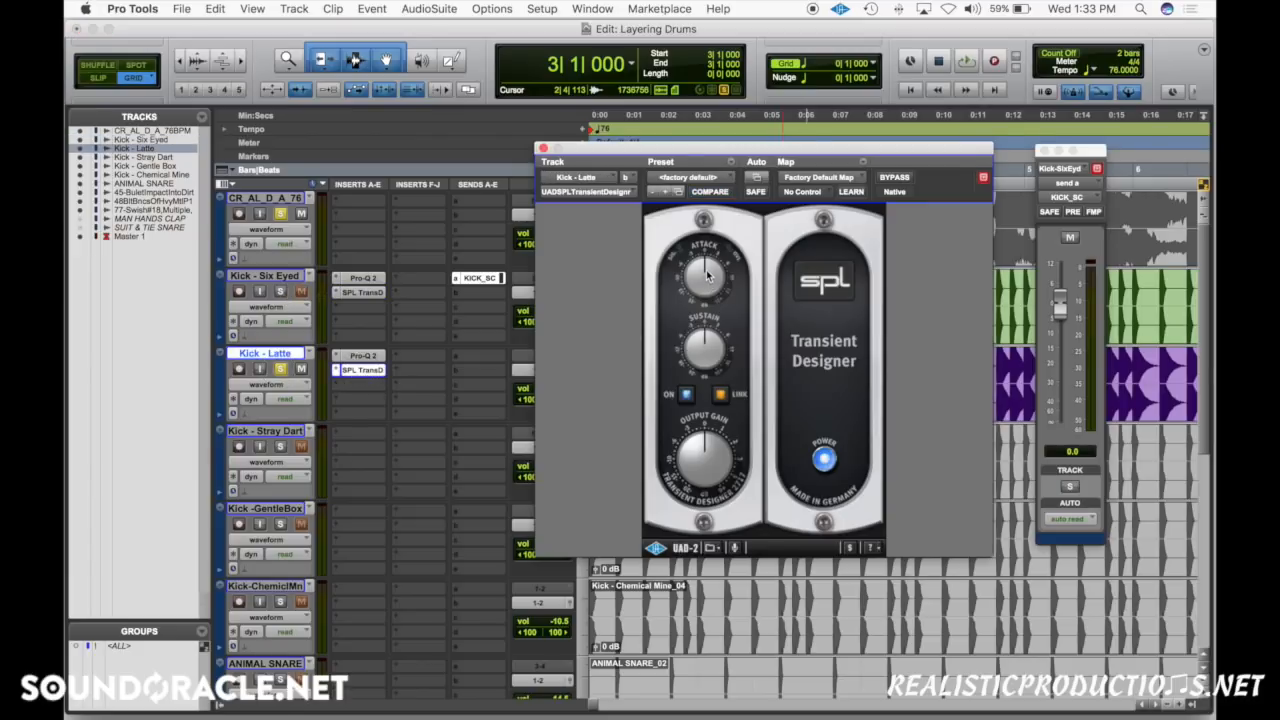
{"action": "key", "text": "space"}
{"action": "left_click_drag", "start_coordinate": [706, 275], "coordinate": [695, 315]}
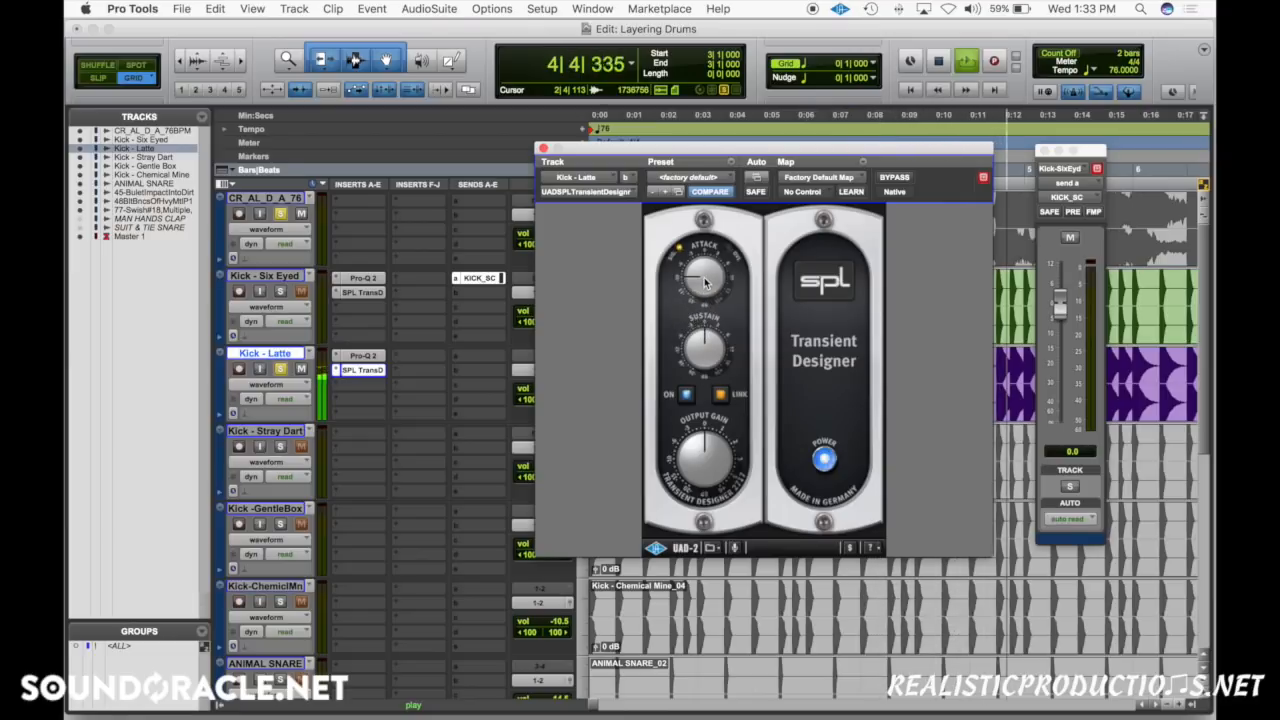
{"action": "left_click_drag", "start_coordinate": [705, 278], "coordinate": [711, 280]}
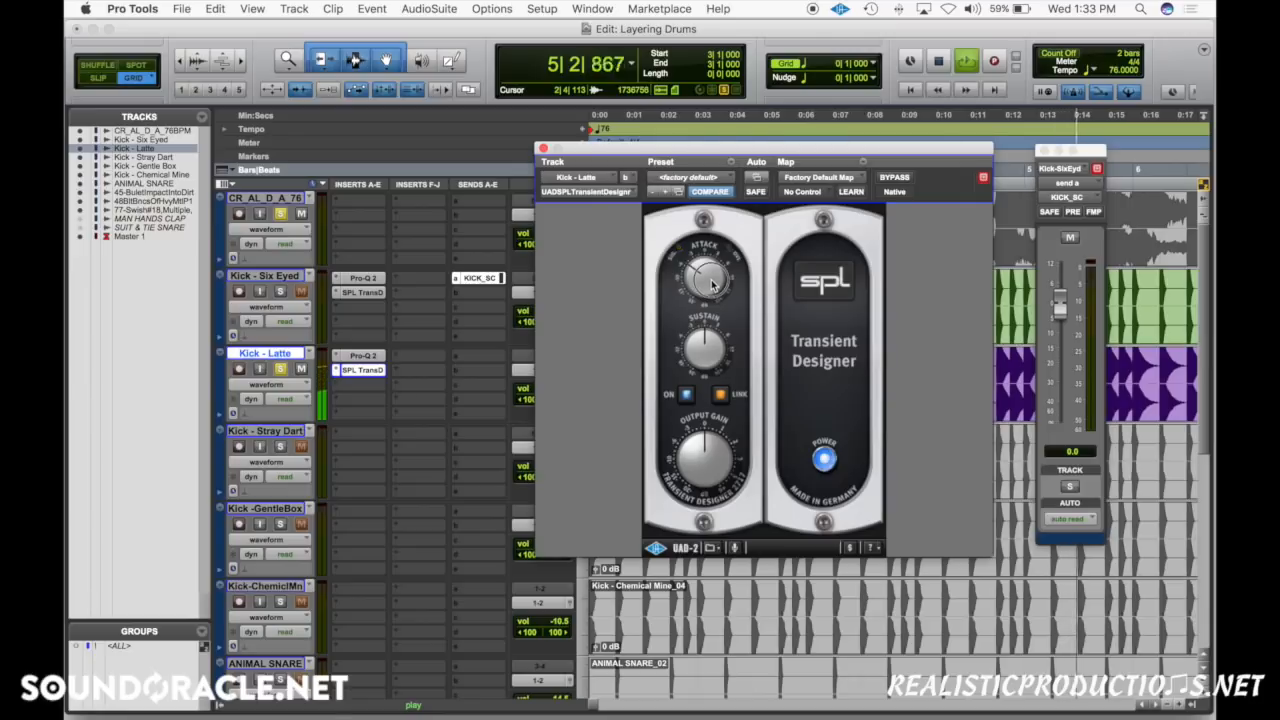
{"action": "left_click", "coordinate": [894, 178]}
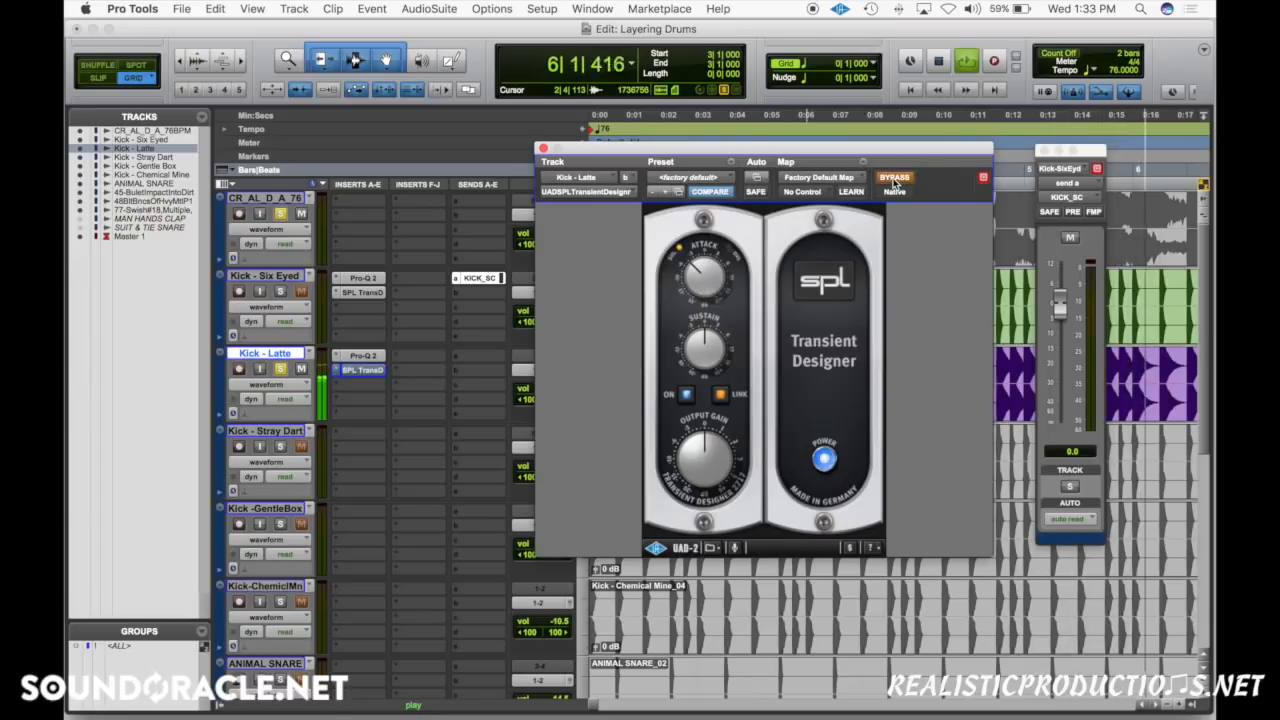
{"action": "left_click", "coordinate": [894, 178]}
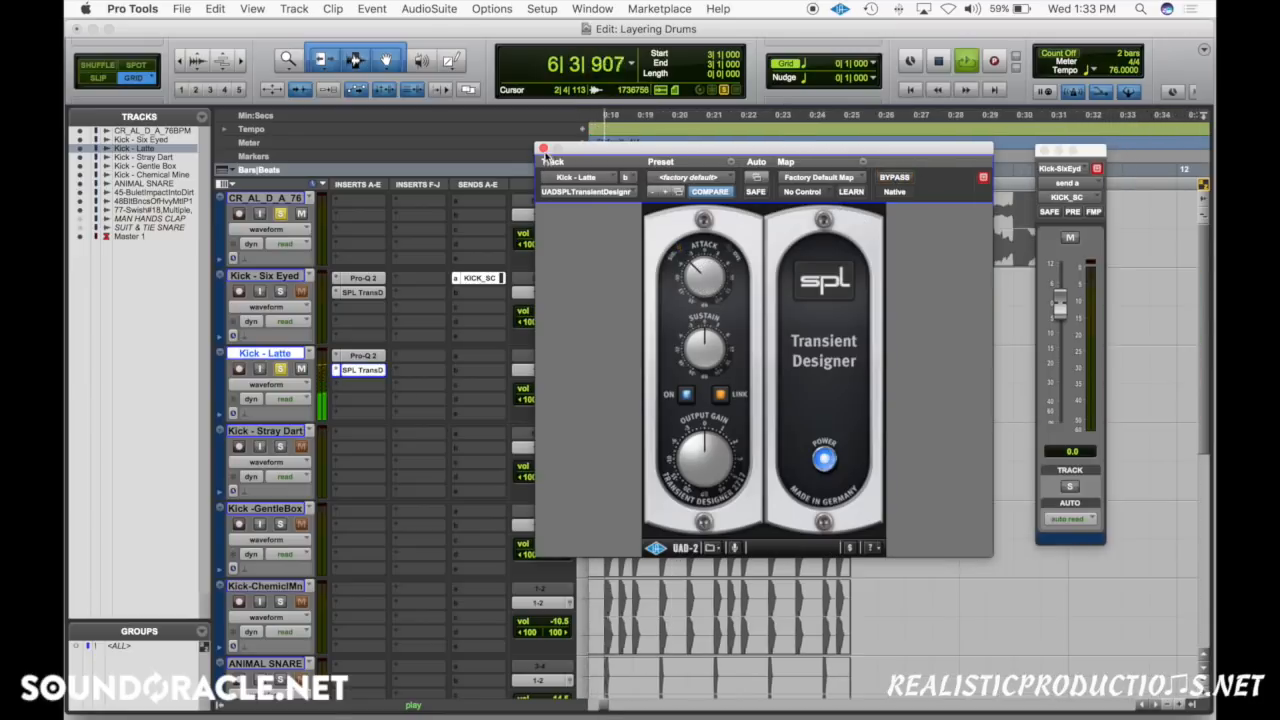
{"action": "key", "text": "space"}
{"action": "left_click", "coordinate": [543, 148]}
Solo Kick - Six Eyed alongside Kick - Latte and bypass both Transient Designers during playback for comparison.
{"action": "left_click", "coordinate": [281, 292]}
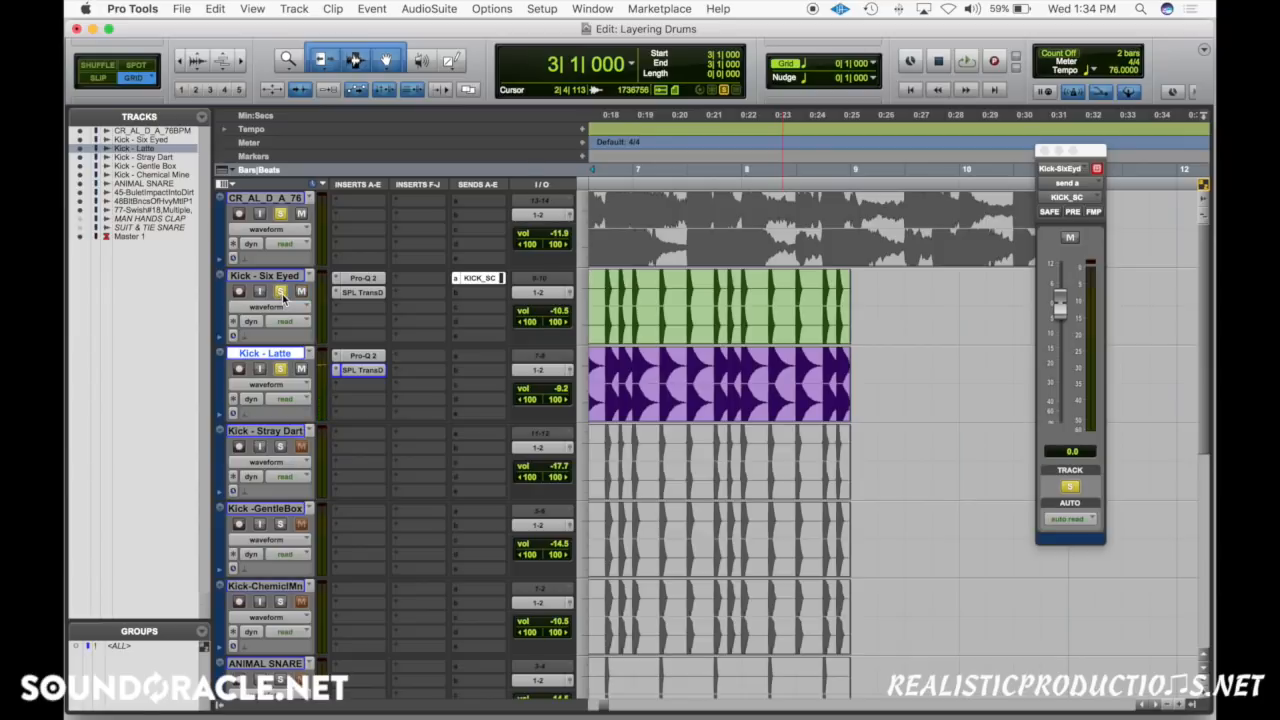
{"action": "key", "text": "space"}
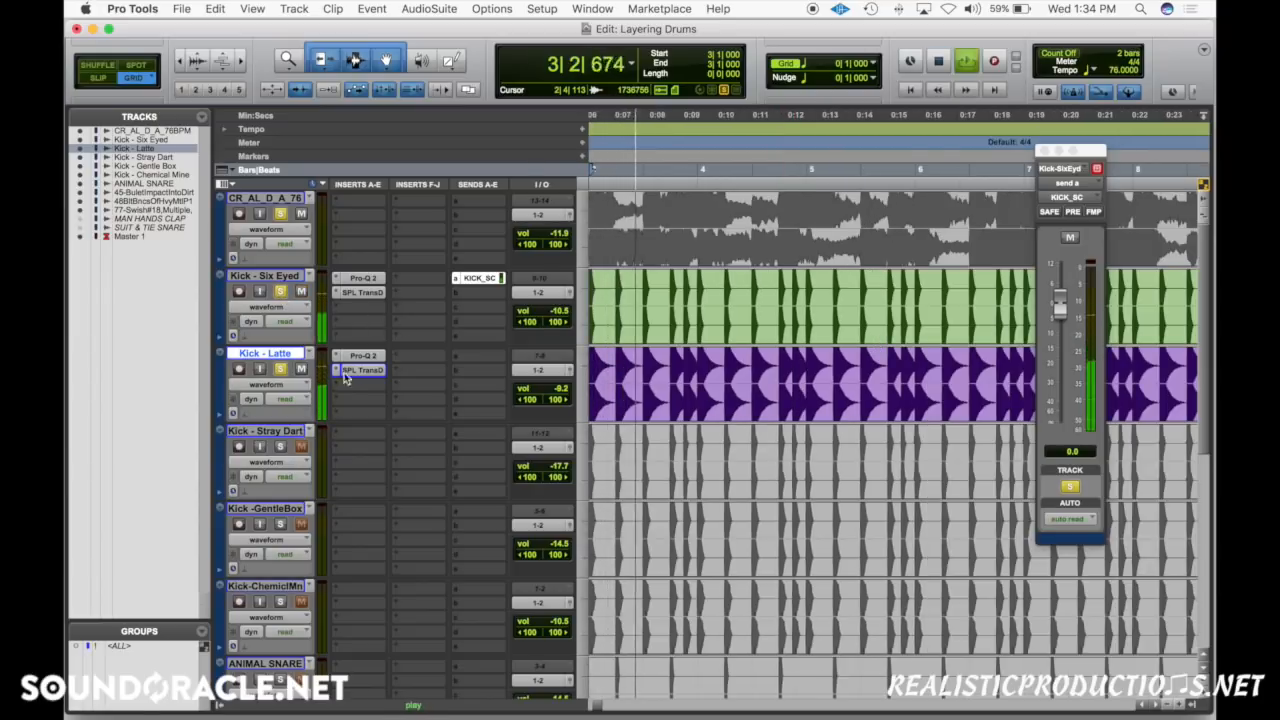
{"action": "left_click", "coordinate": [358, 293], "text": "alt+super"}
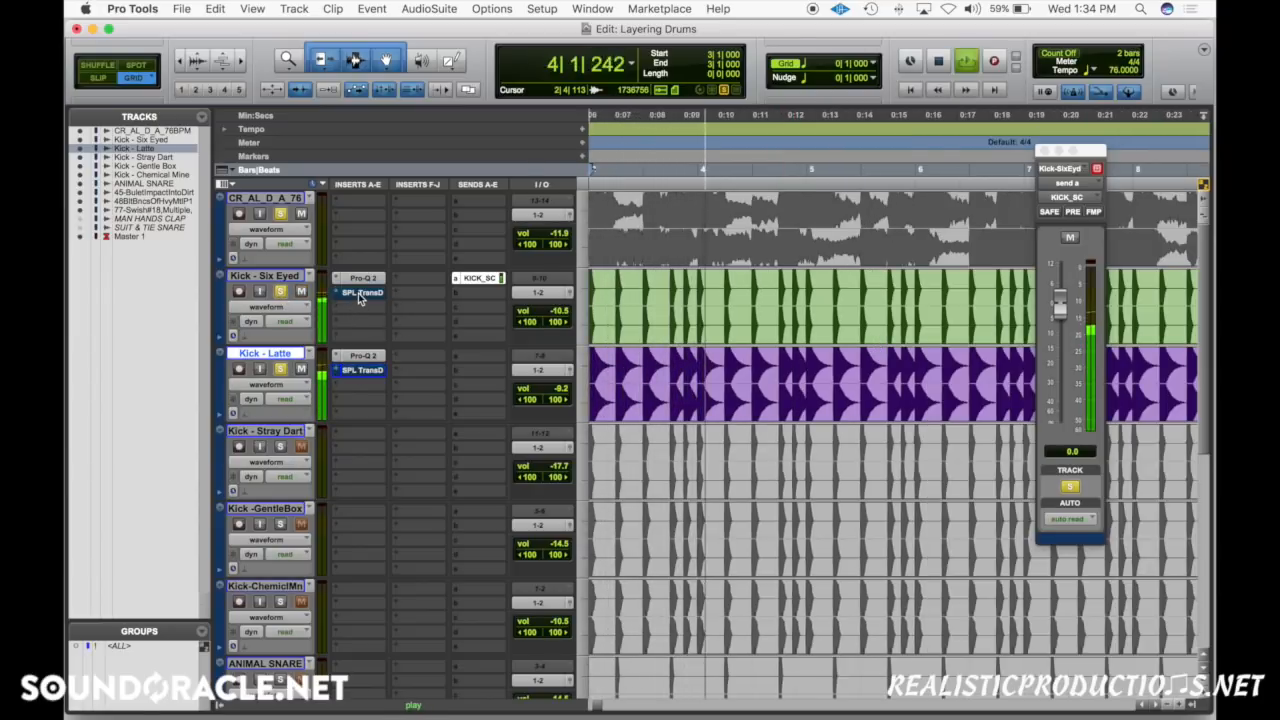
Re-enable both Transient Designers, unmute the CR_AL_D_A_76 music clip, and play it with the kicks from just before bar 3.
{"action": "left_click", "coordinate": [358, 293], "text": "alt+super"}
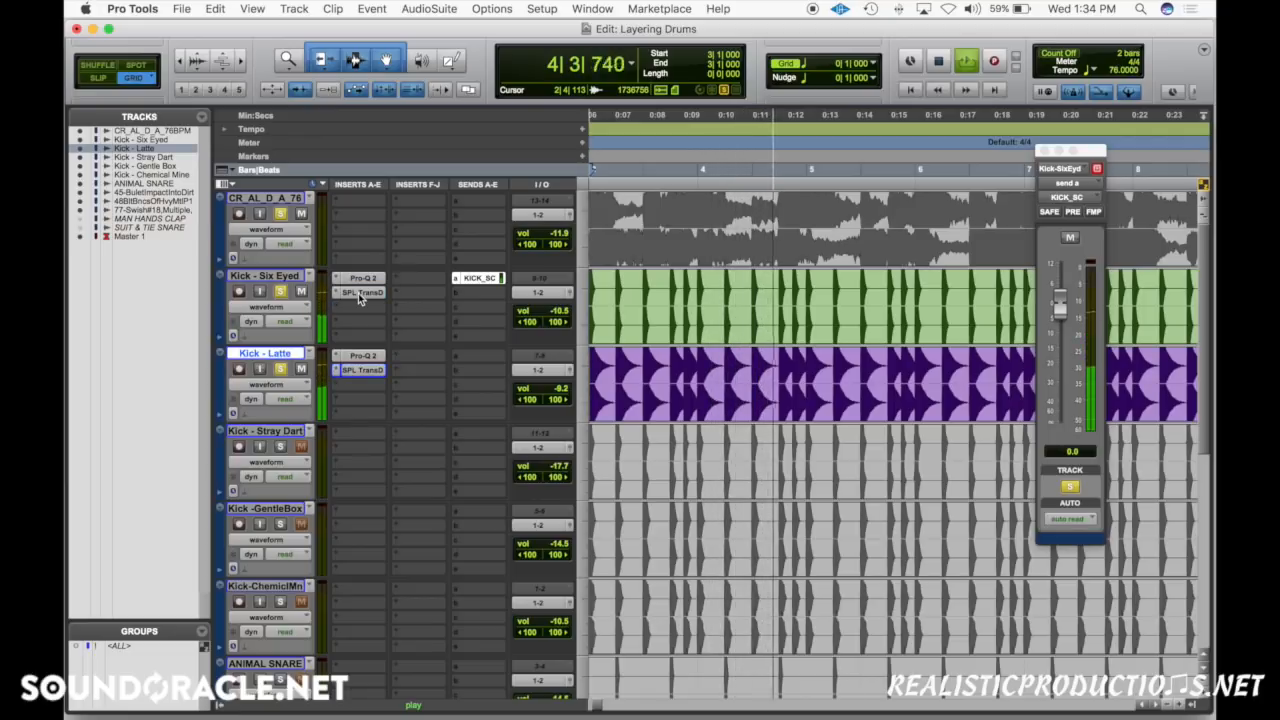
{"action": "key", "text": "space"}
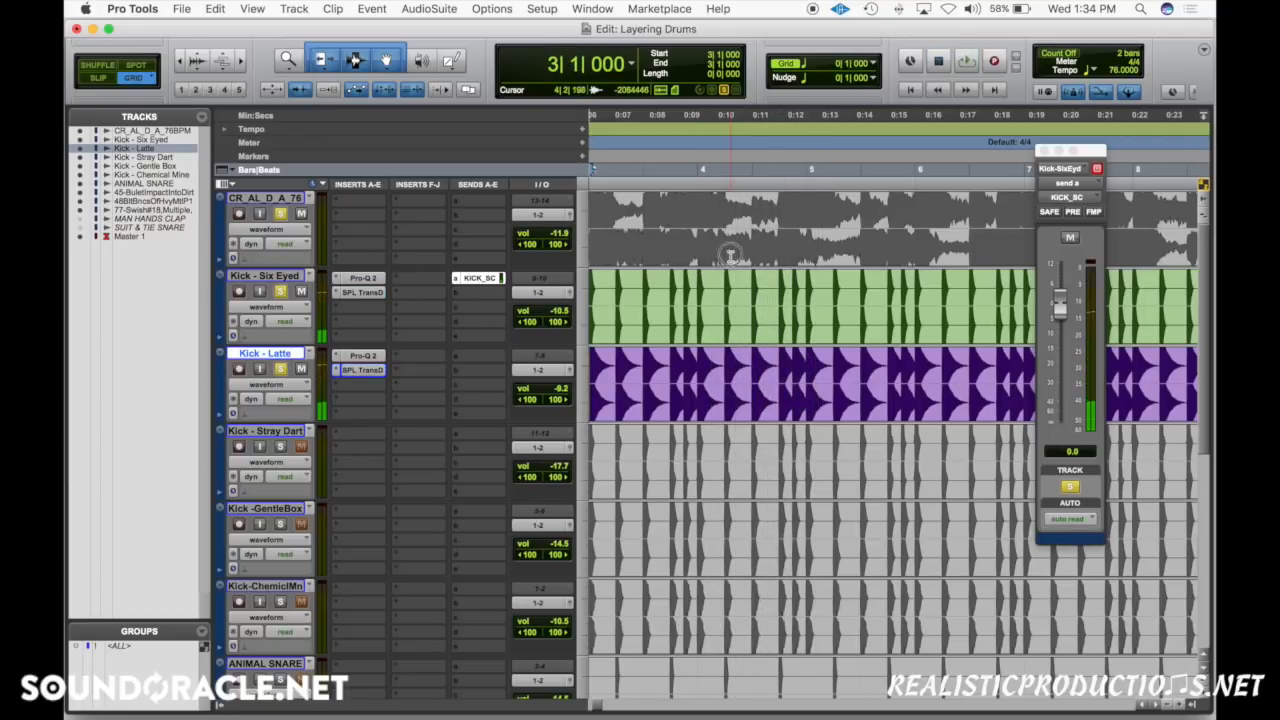
{"action": "left_click", "coordinate": [731, 260]}
{"action": "key", "text": "super+m"}
{"action": "scroll", "coordinate": [729, 249], "scroll_direction": "left", "scroll_amount": 5}
{"action": "left_click", "coordinate": [804, 208]}
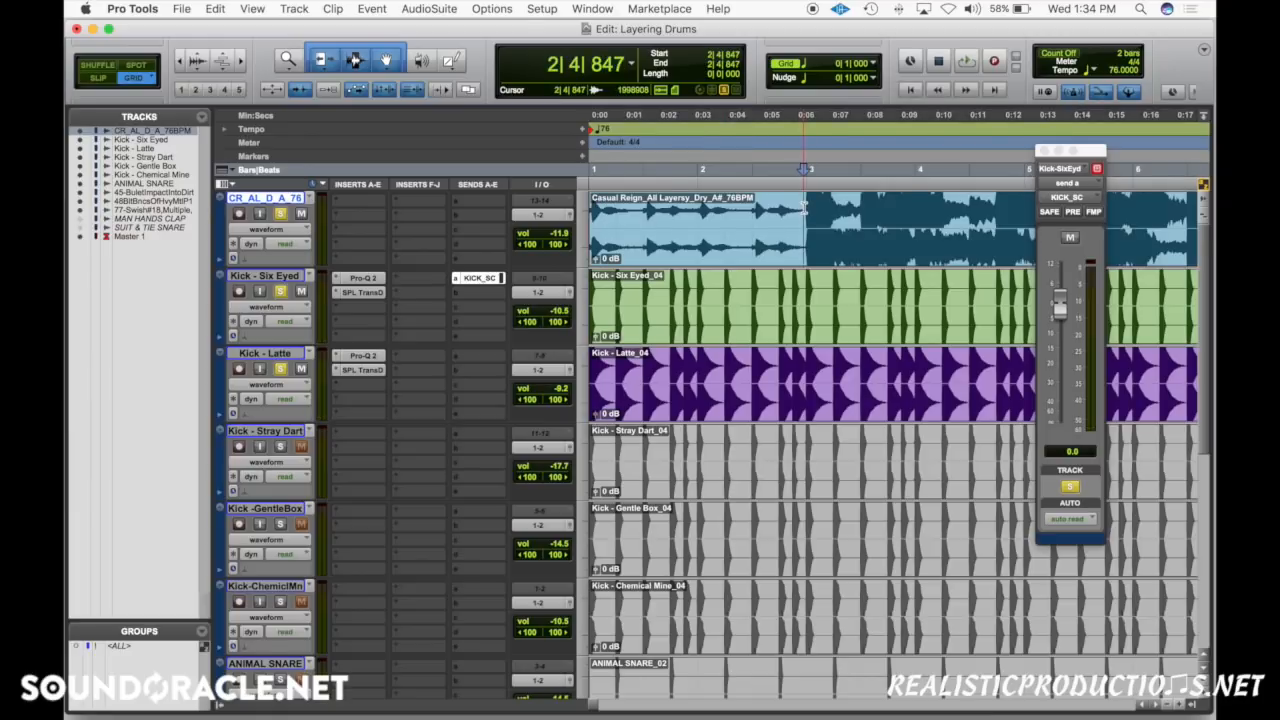
{"action": "left_click", "coordinate": [800, 208]}
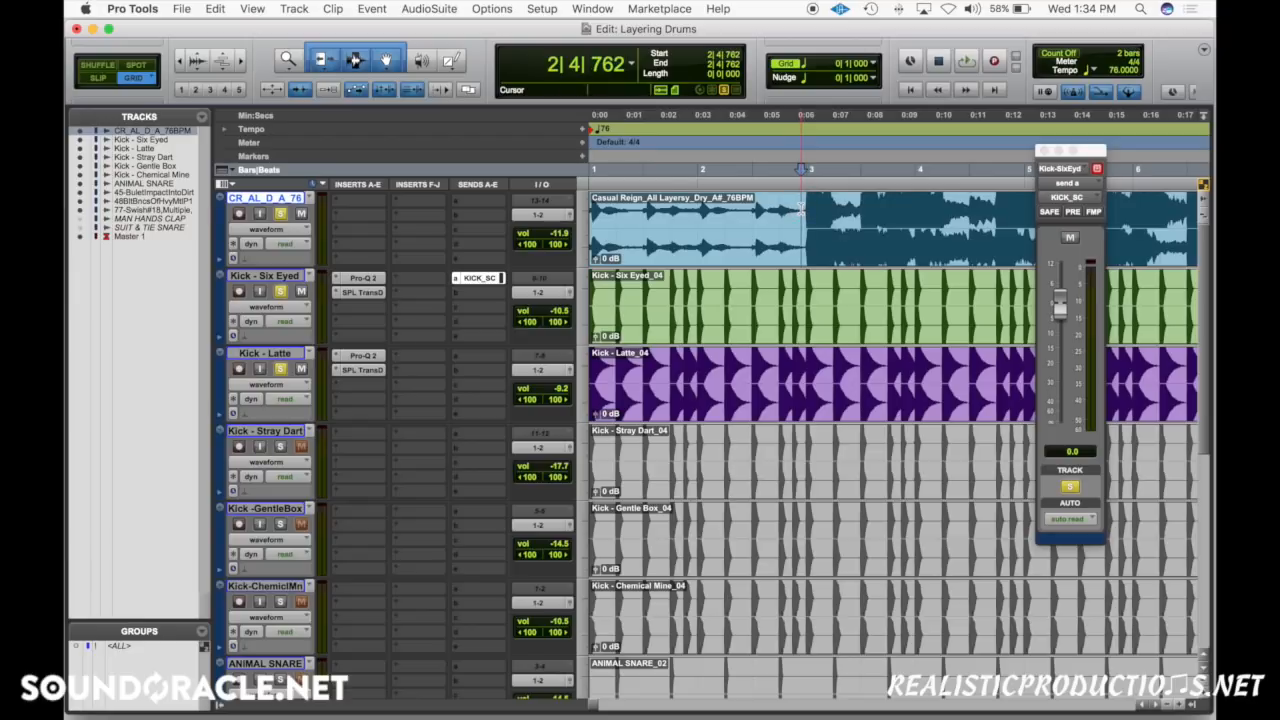
{"action": "key", "text": "space"}
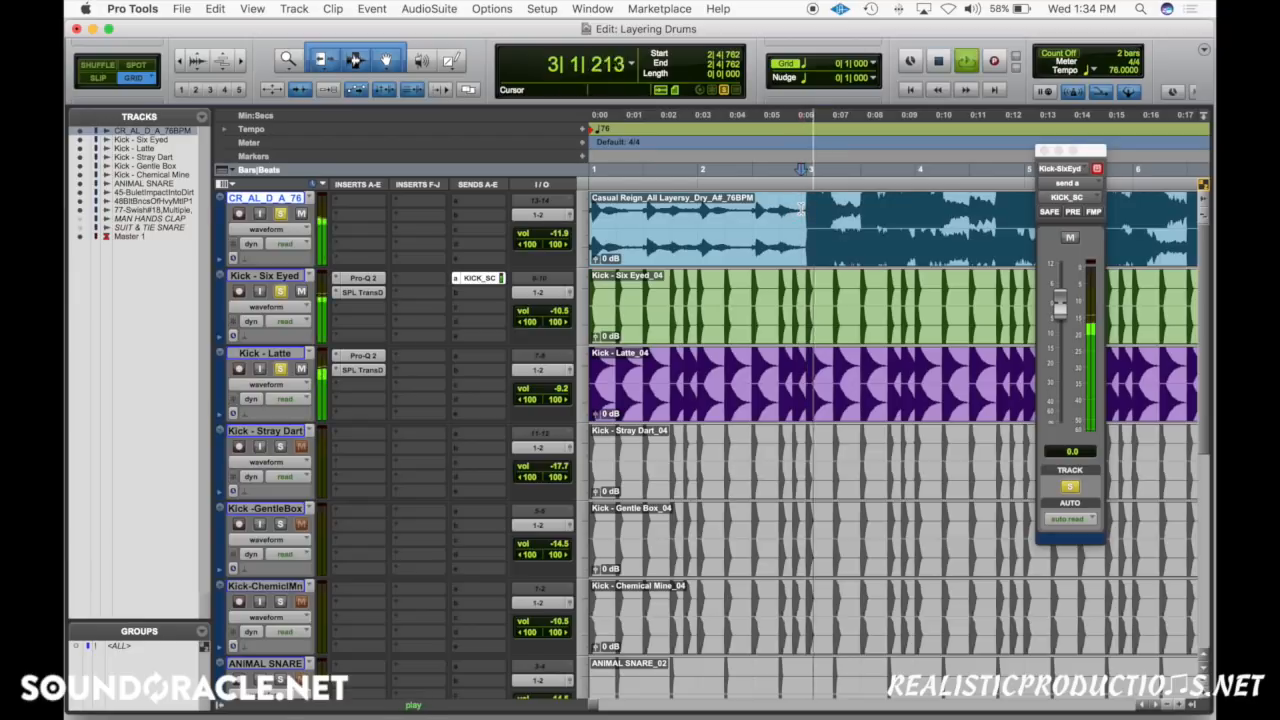
Compare bypassed and active Transient Designers on both kicks against the music, and review the Transient Designer settings on Kick - Latte.
{"action": "left_click", "coordinate": [365, 292], "text": "alt+shift+super"}
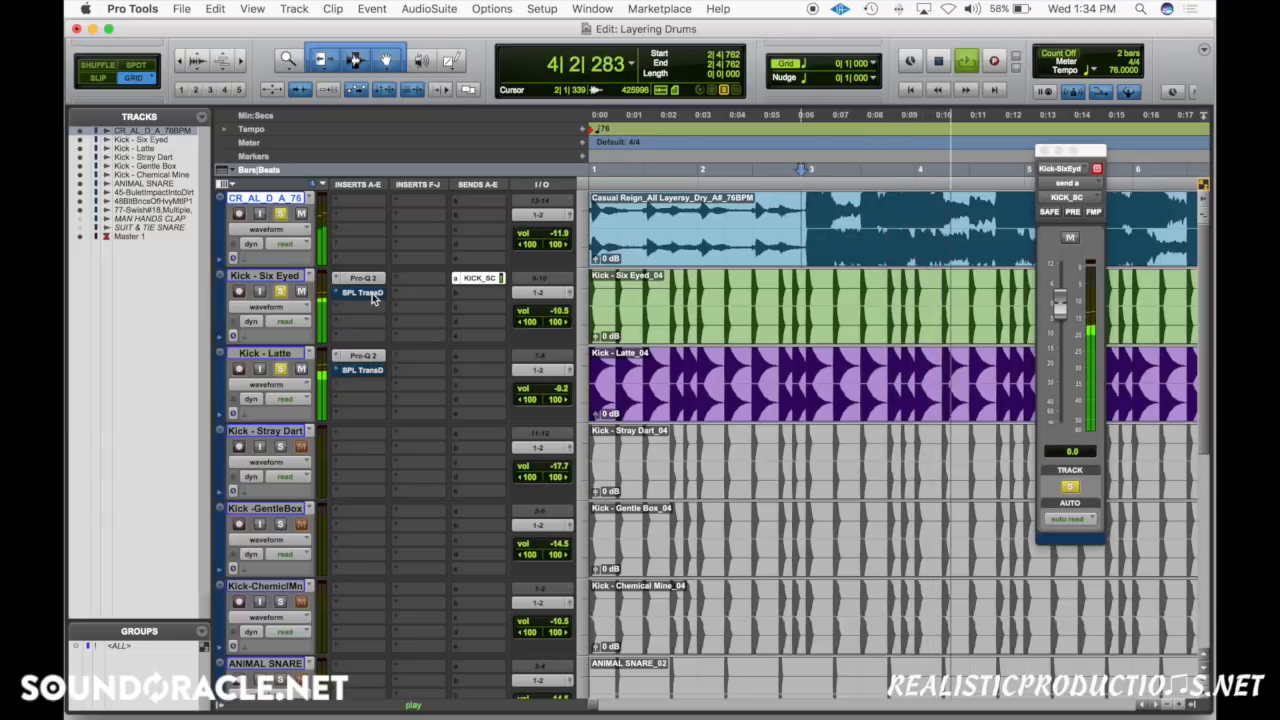
{"action": "left_click", "coordinate": [365, 292], "text": "alt+shift+super"}
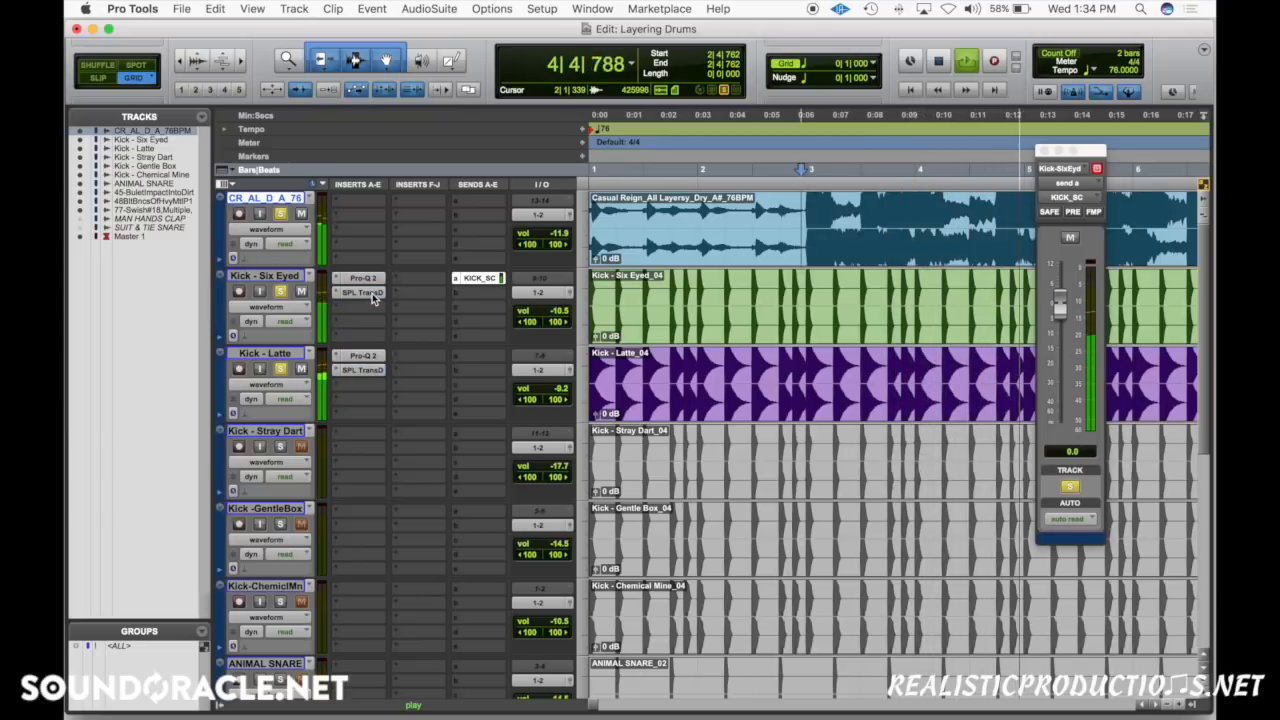
{"action": "key", "text": "space"}
{"action": "left_click", "coordinate": [360, 292]}
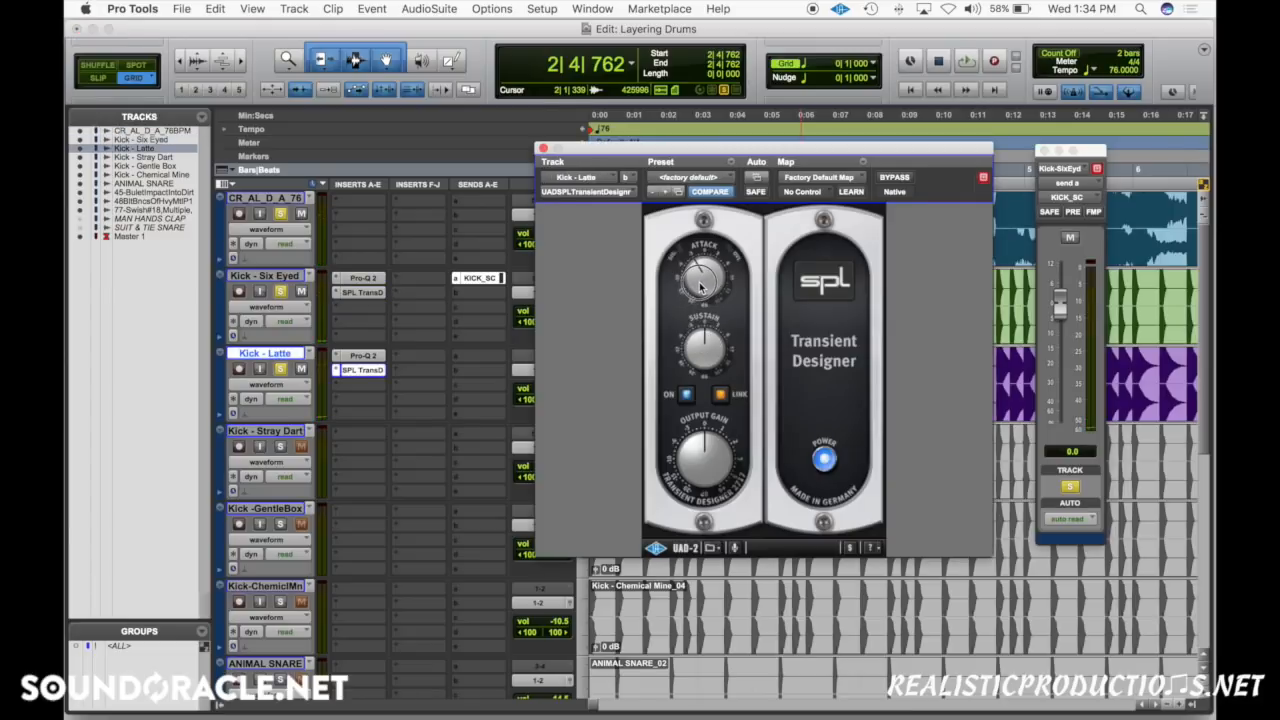
{"action": "left_click", "coordinate": [543, 148]}
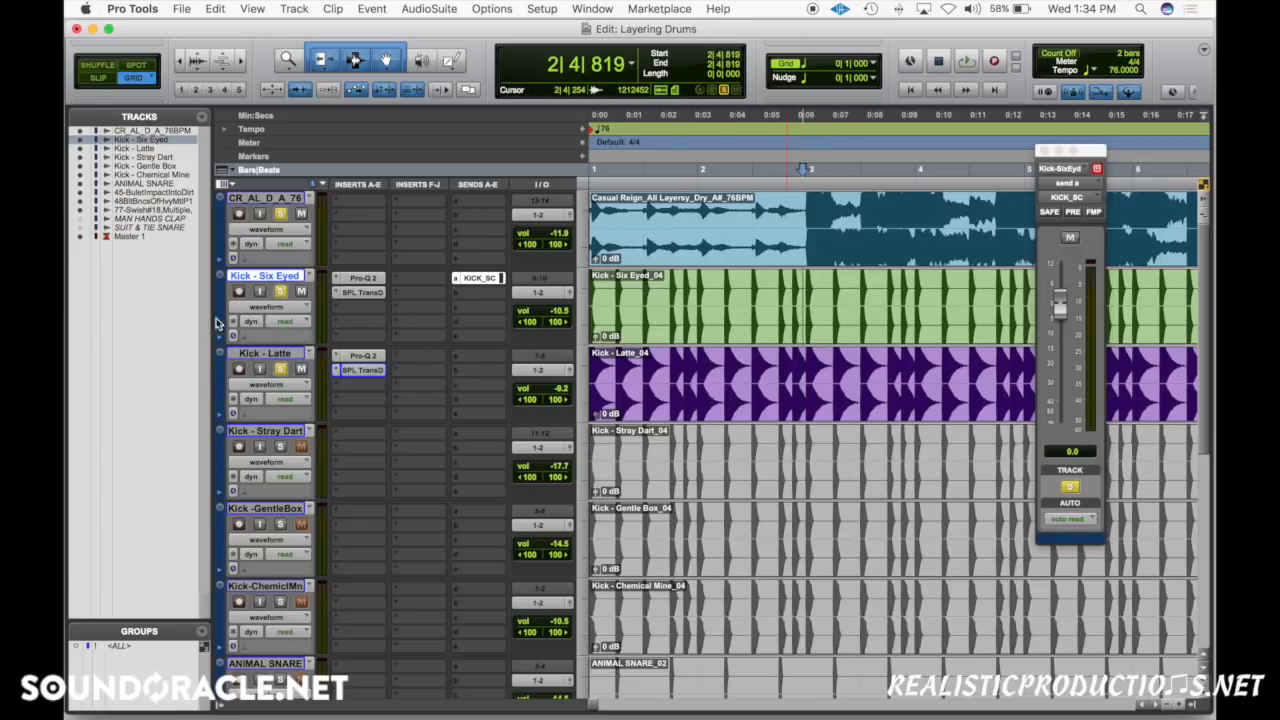
{"action": "key", "text": "space"}
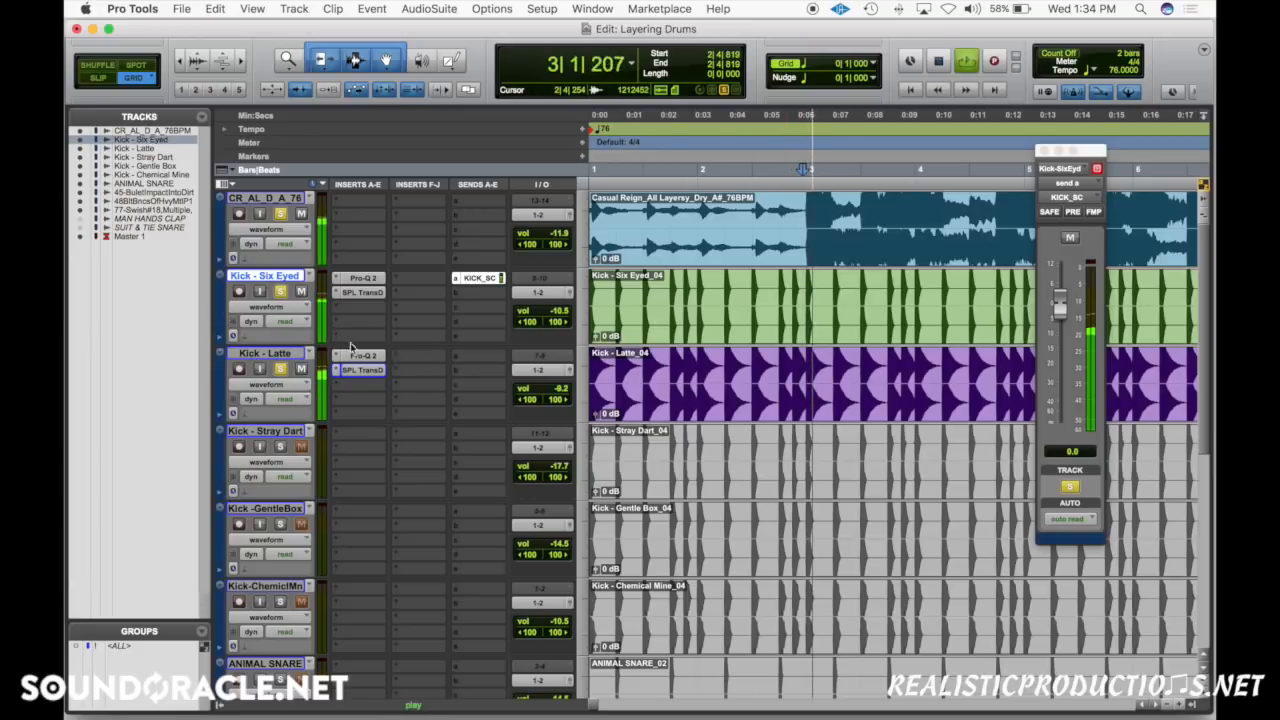
{"action": "left_click", "coordinate": [362, 293], "text": "super"}
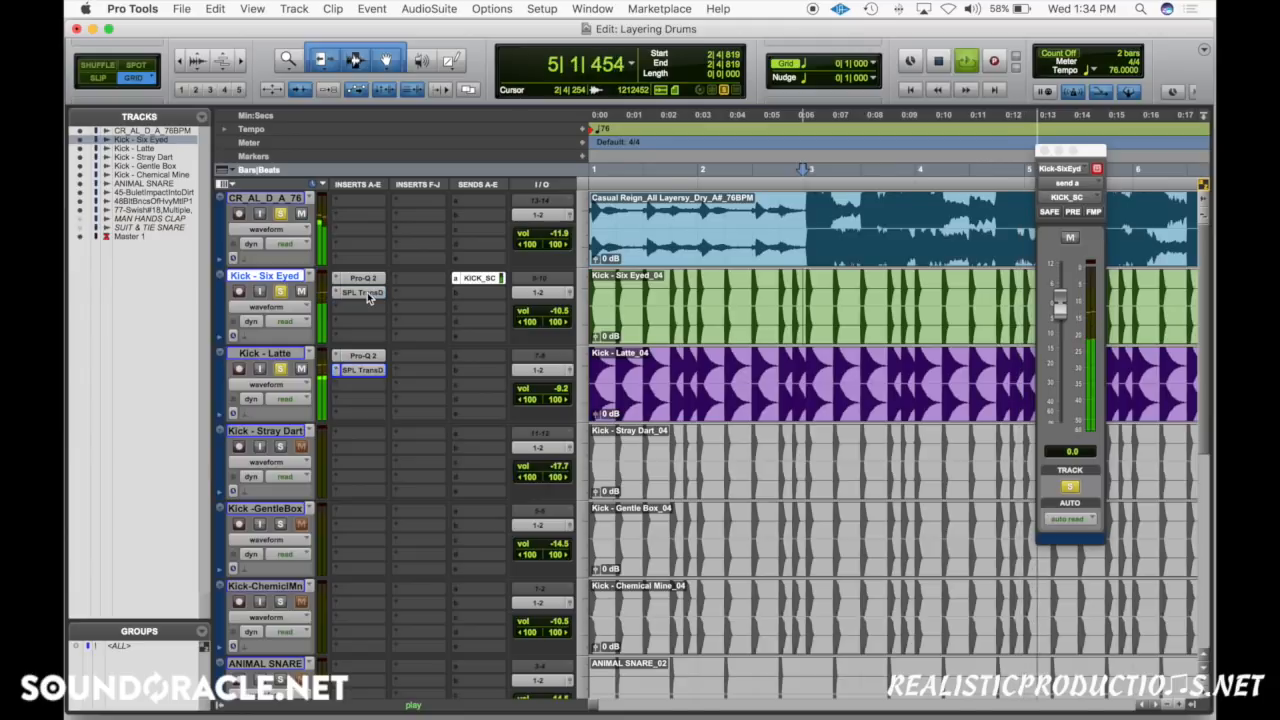
{"action": "key", "text": "space"}
{"action": "key", "text": "Return"}
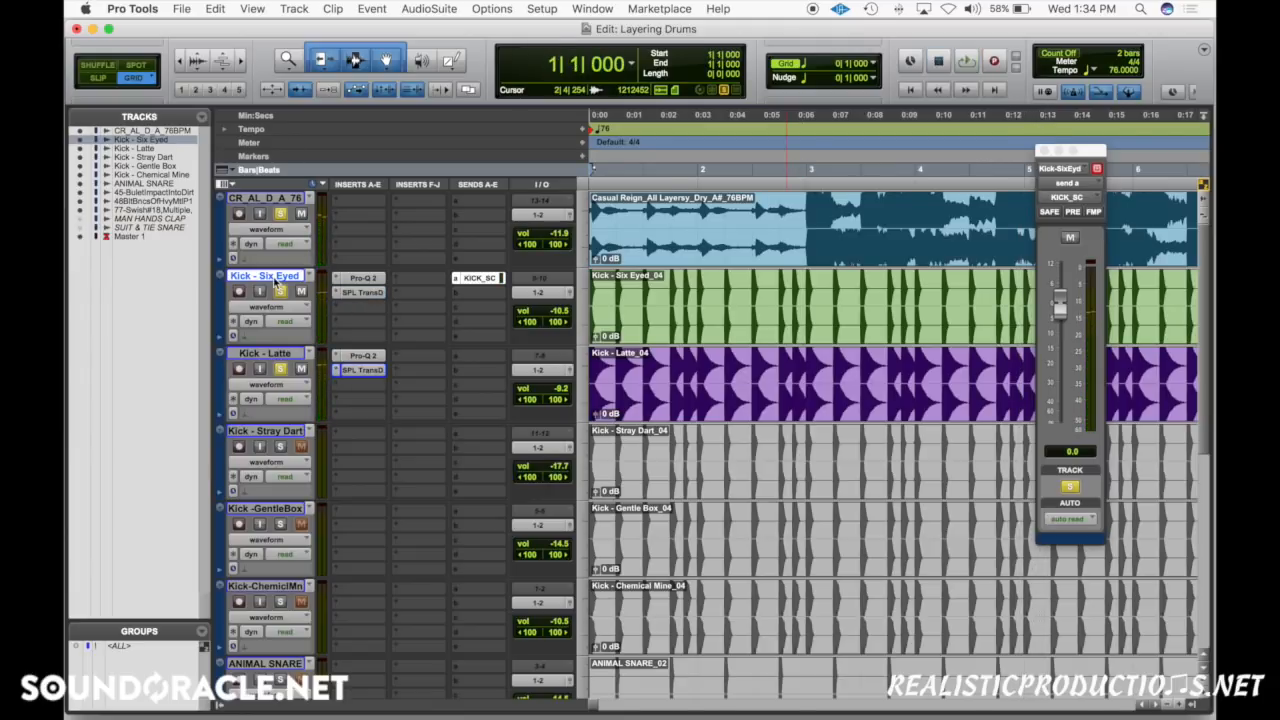
Mute the CR_AL_D_A_76 music clip and remove the Transient Designer from Kick - Latte and Kick - Six Eyed.
{"action": "left_click", "coordinate": [666, 244]}
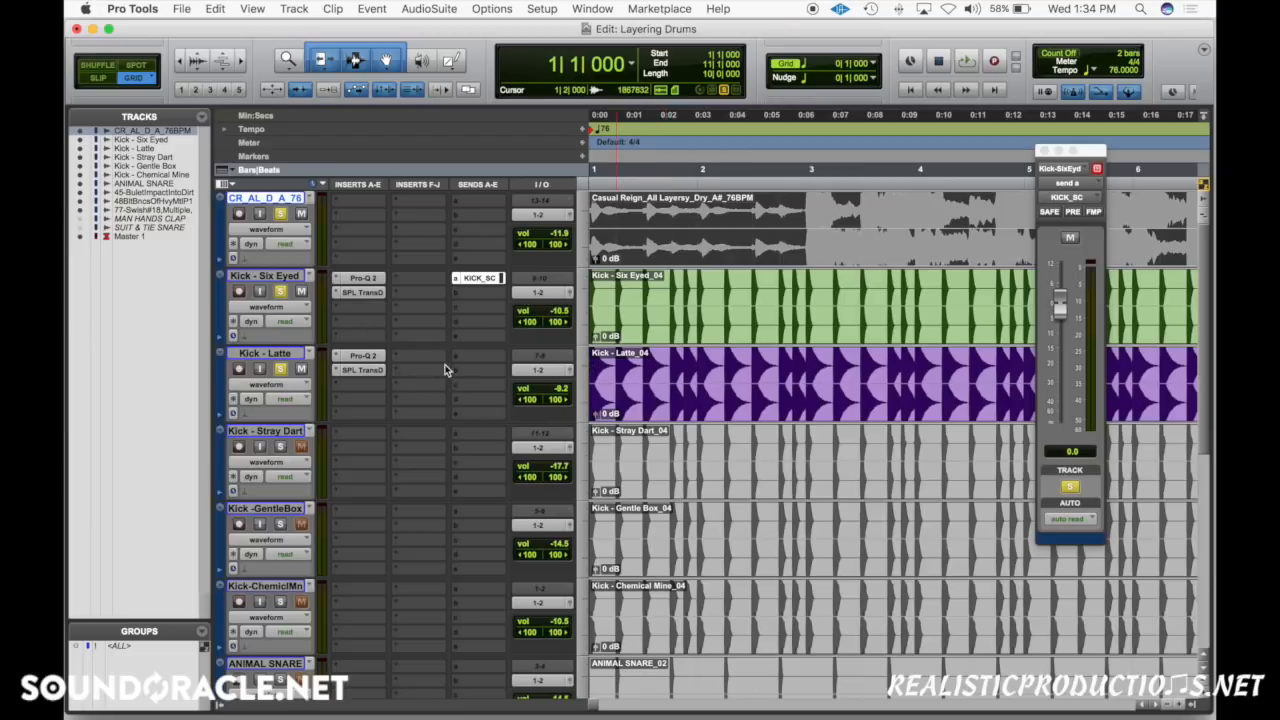
{"action": "left_click", "coordinate": [335, 371]}
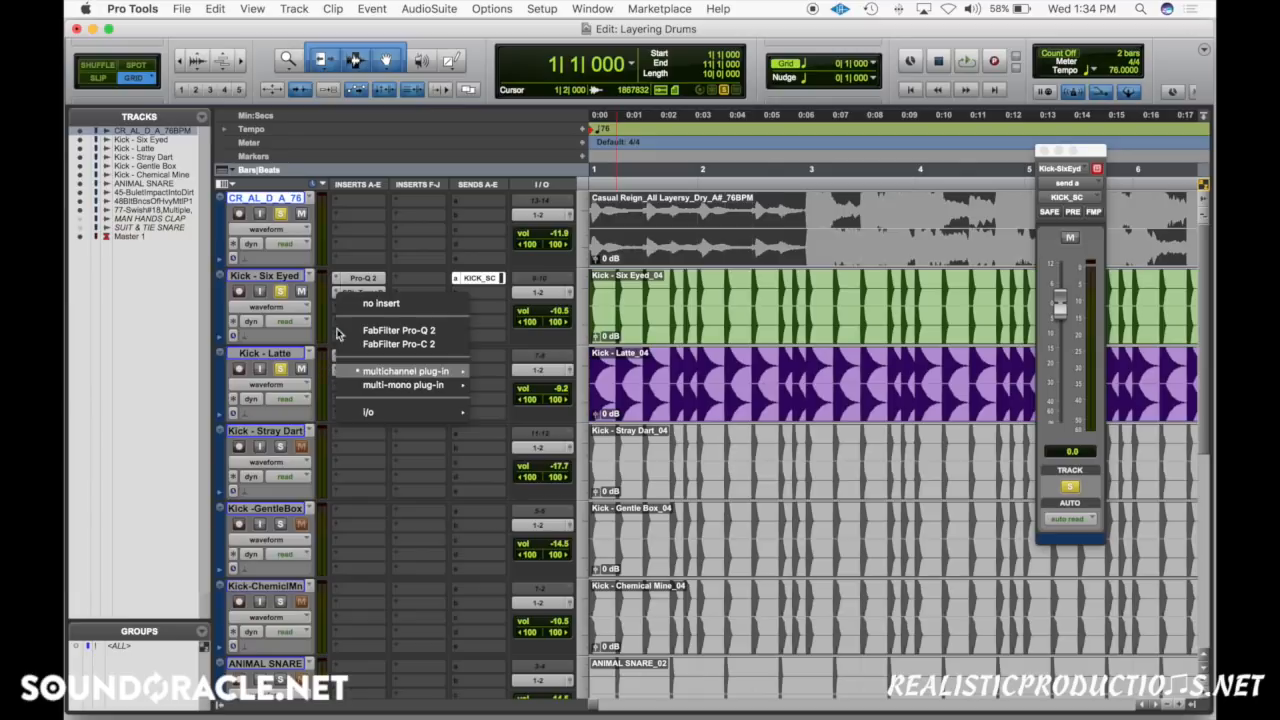
{"action": "left_click", "coordinate": [360, 330]}
{"action": "left_click", "coordinate": [337, 292]}
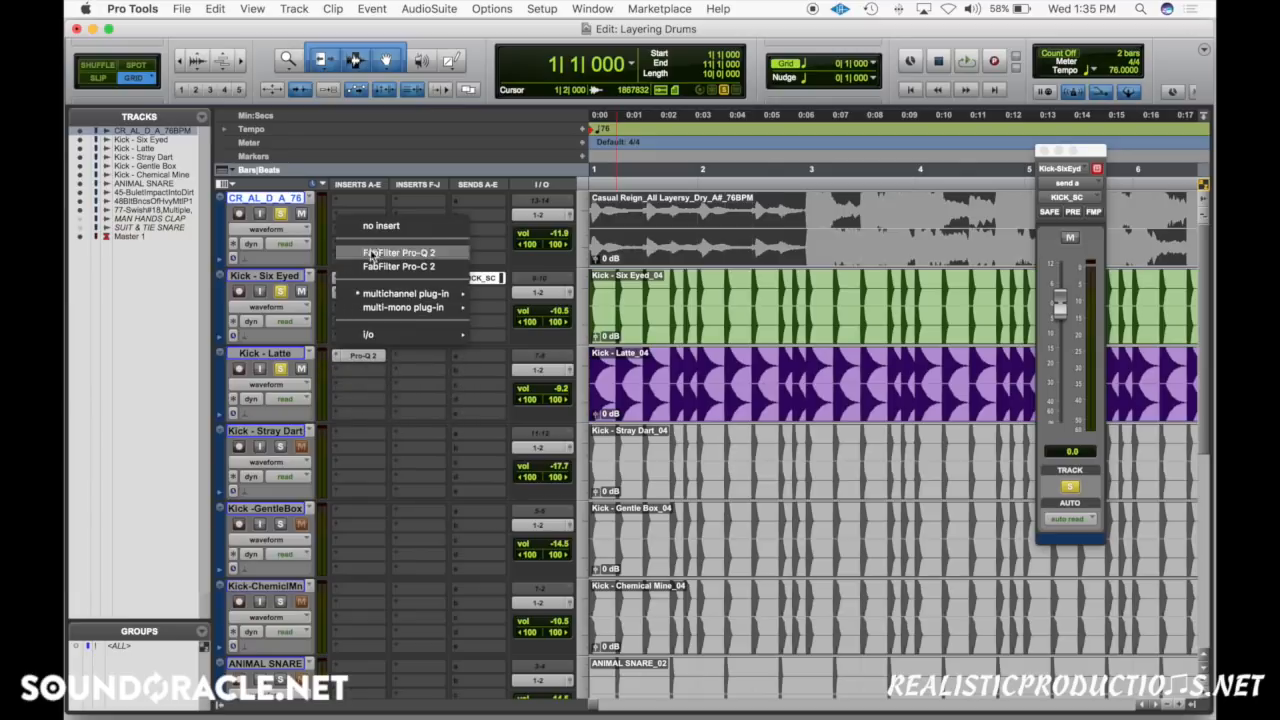
{"action": "left_click", "coordinate": [370, 254]}
Insert the stereo Sound Radix Auto-Align after Pro-Q 2 on Kick - Six Eyed and copy it to Kick - Latte.
{"action": "left_click", "coordinate": [340, 370]}
{"action": "mouse_move", "coordinate": [476, 376]}
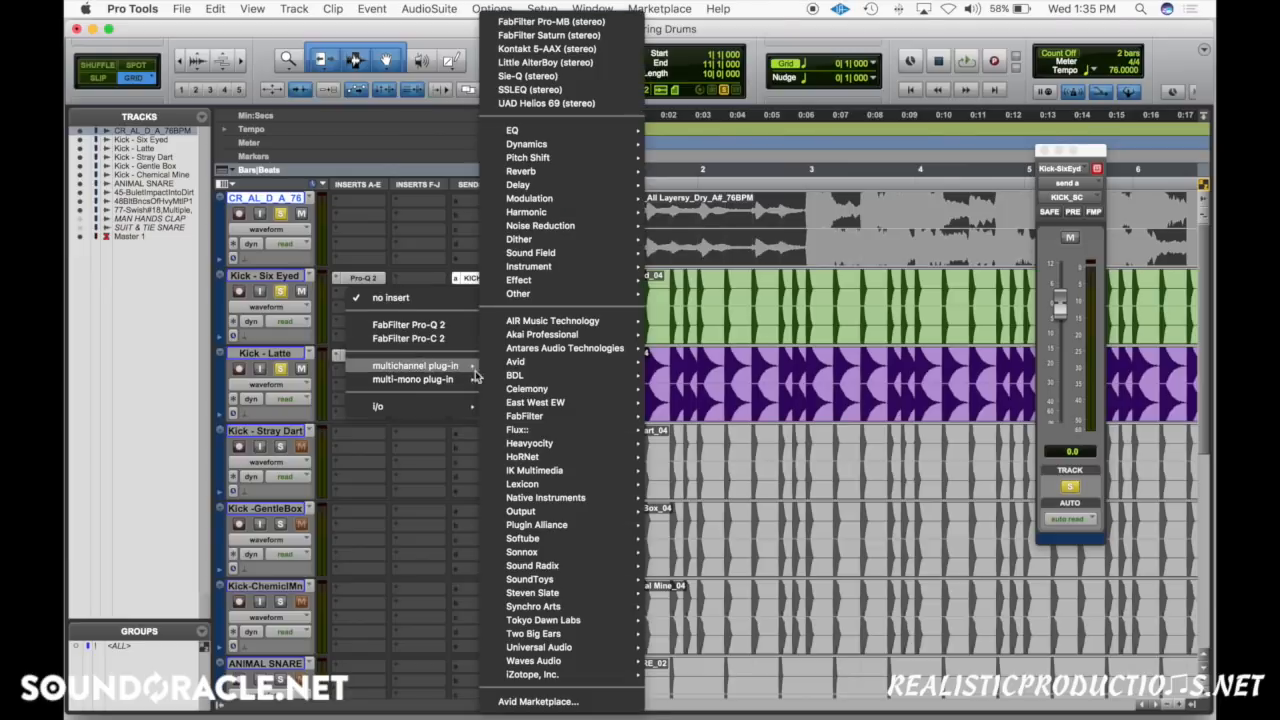
{"action": "mouse_move", "coordinate": [585, 566]}
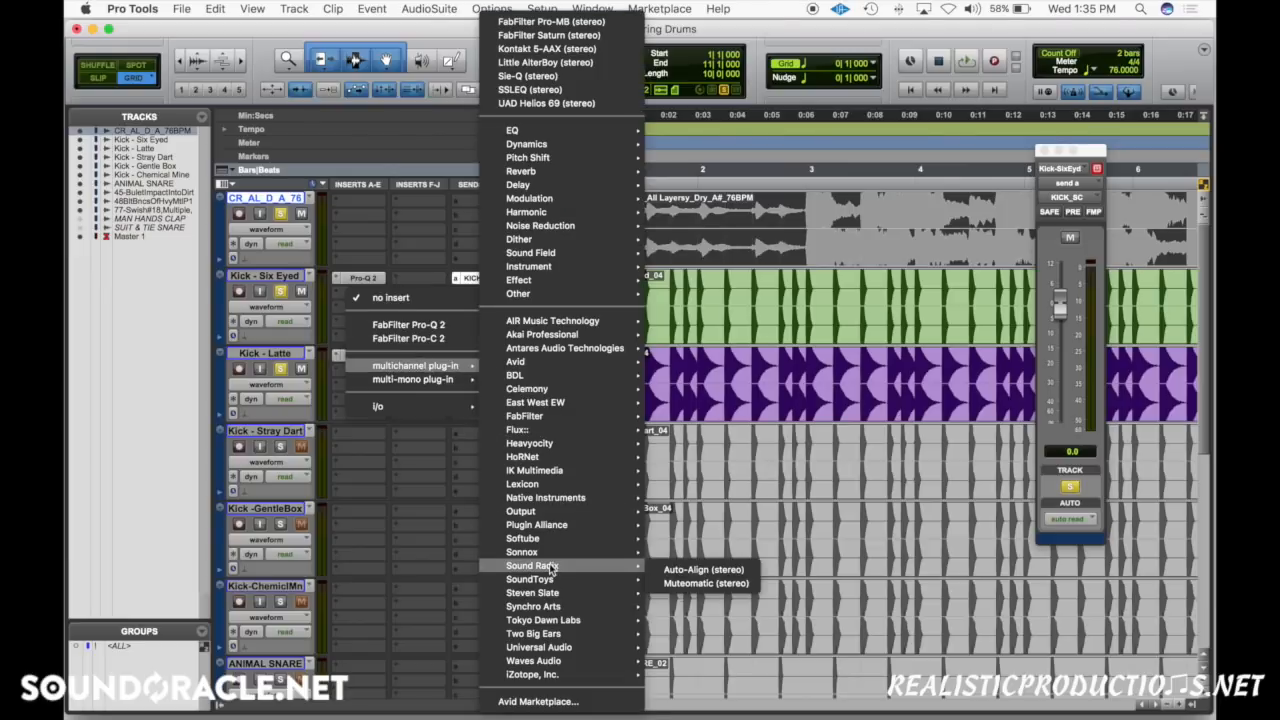
{"action": "left_click", "coordinate": [704, 570]}
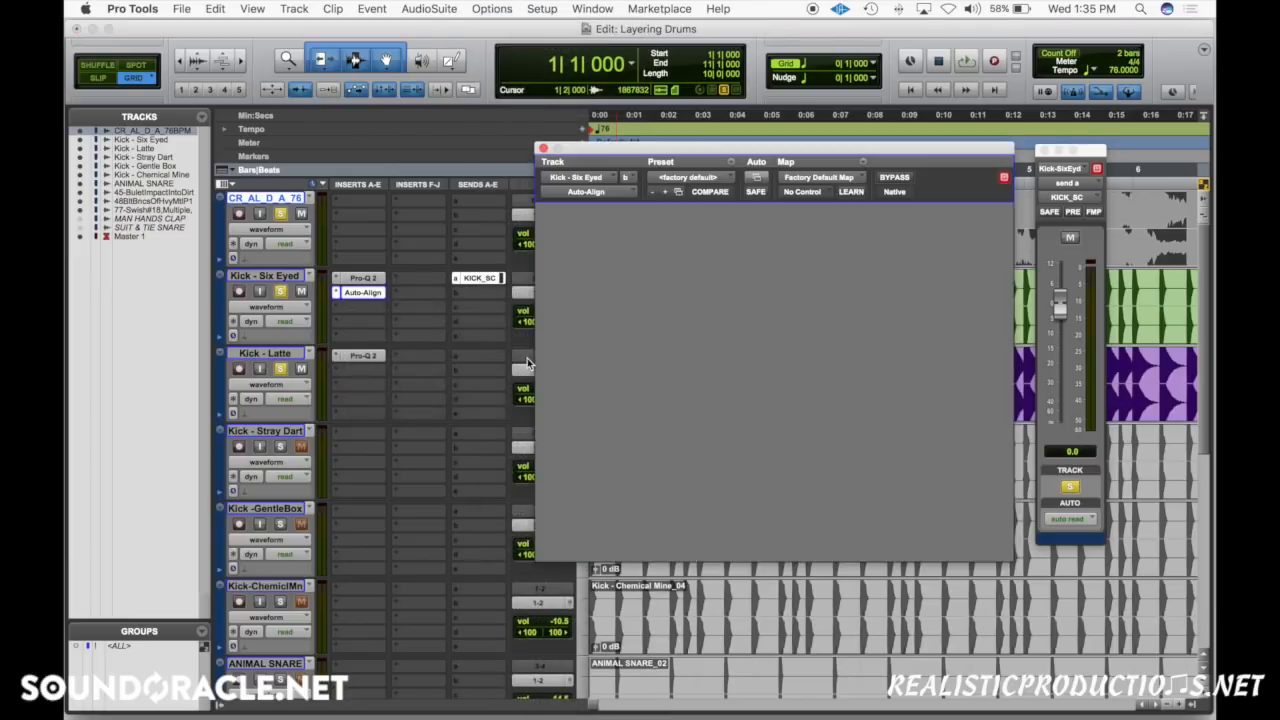
{"action": "left_click_drag", "start_coordinate": [355, 309], "coordinate": [368, 372]}
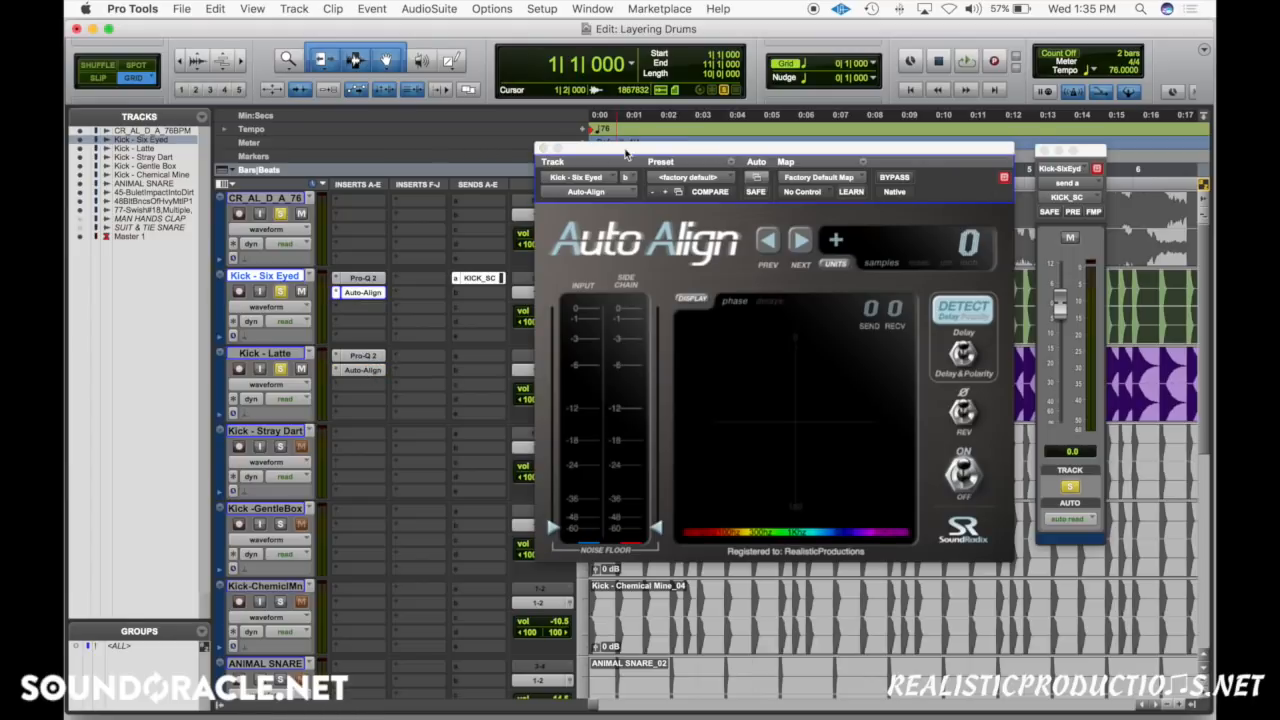
{"action": "left_click_drag", "start_coordinate": [626, 153], "coordinate": [805, 120]}
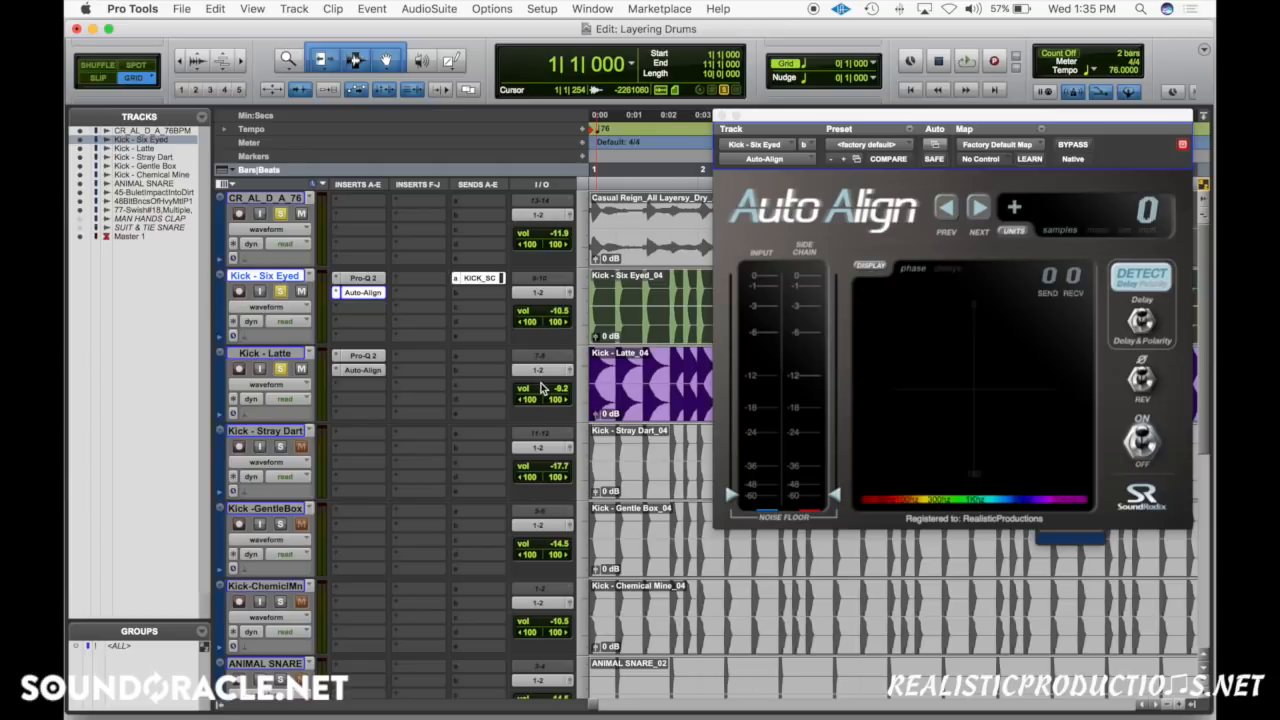
Bypass Auto-Align on both kicks and bring up the phase invert control in Pro-Q 2 on Kick - Six Eyed.
{"action": "left_click", "coordinate": [376, 278]}
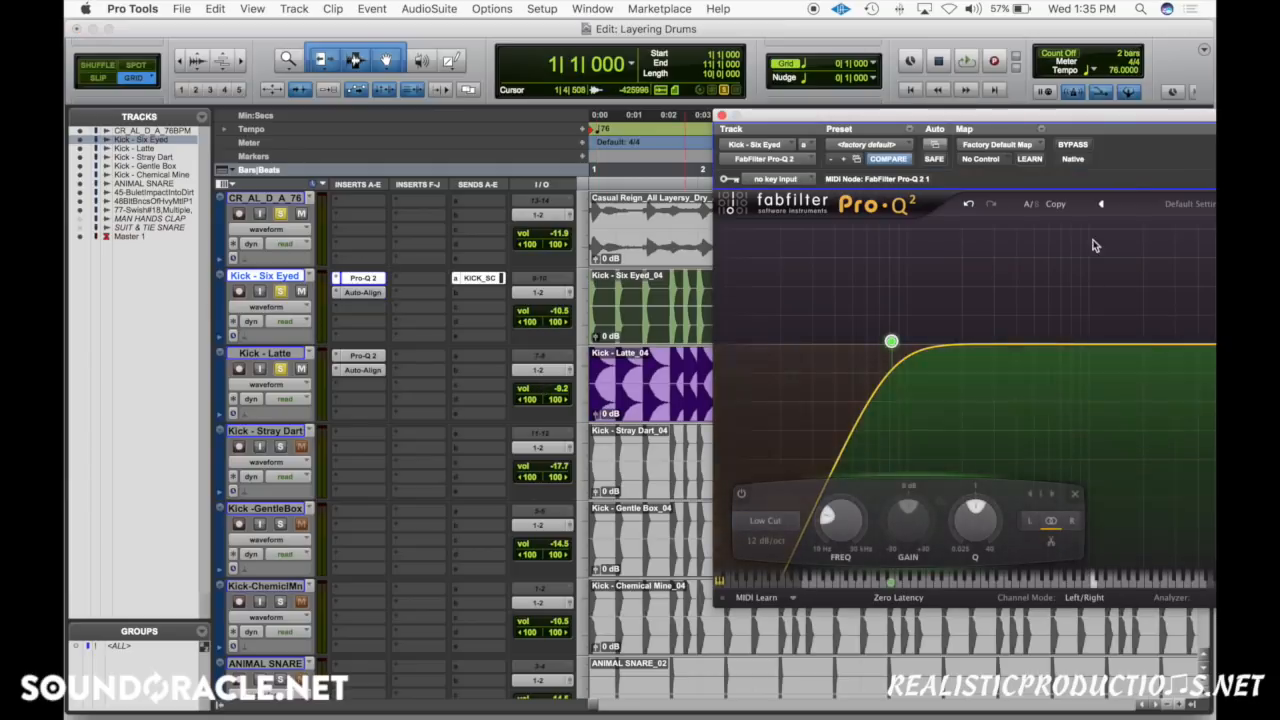
{"action": "left_click_drag", "start_coordinate": [1053, 119], "coordinate": [786, 114]}
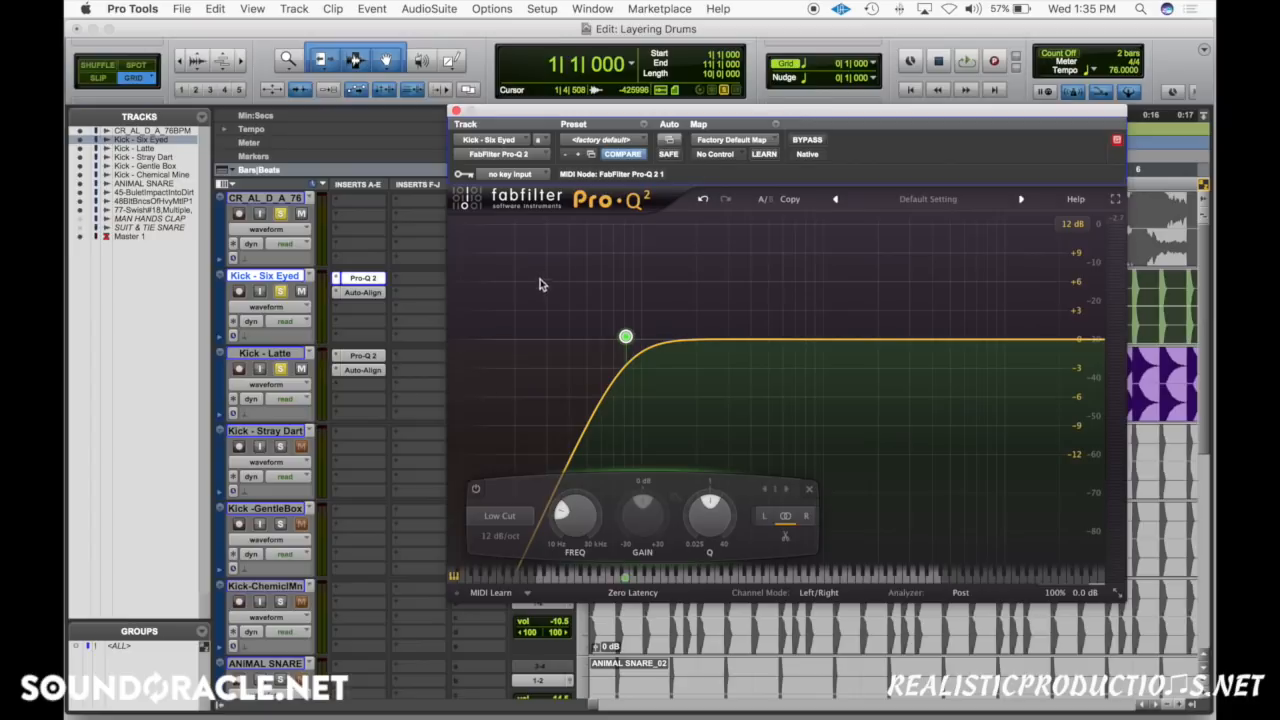
{"action": "left_click", "coordinate": [363, 294], "text": "alt+super"}
{"action": "mouse_move", "coordinate": [1067, 593]}
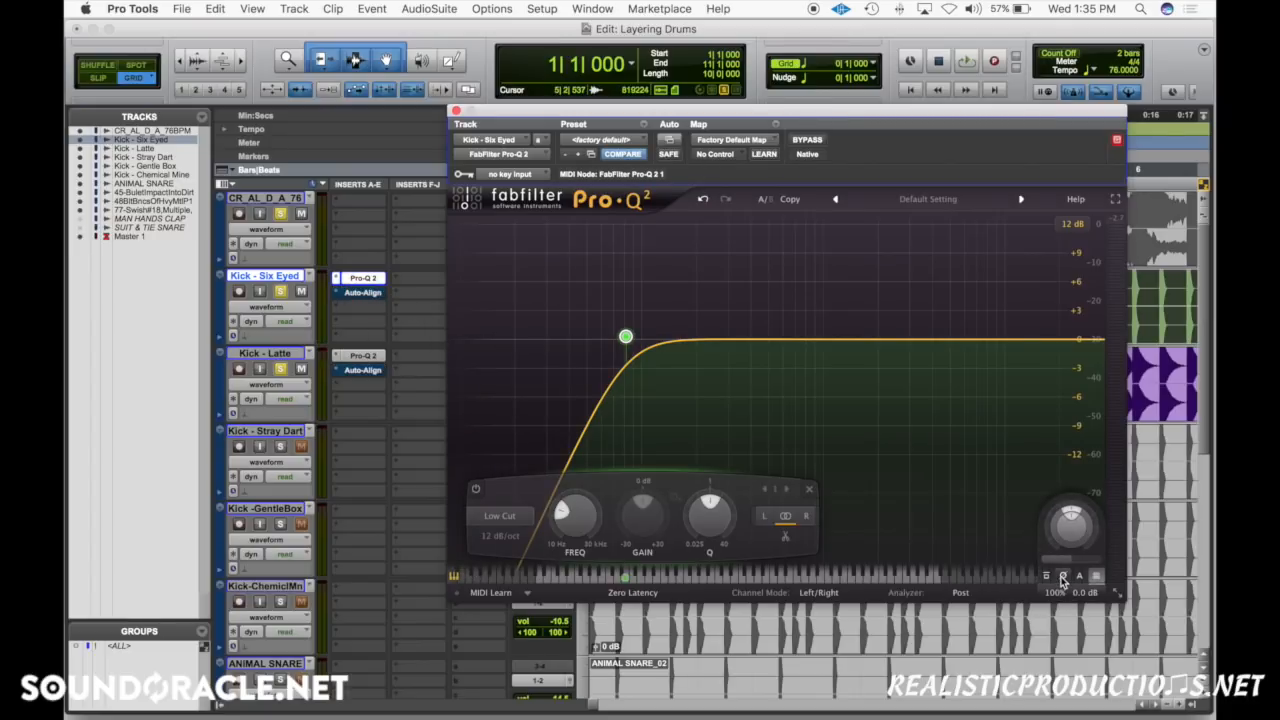
{"action": "left_click", "coordinate": [1063, 580]}
{"action": "left_click_drag", "start_coordinate": [633, 117], "coordinate": [977, 110]}
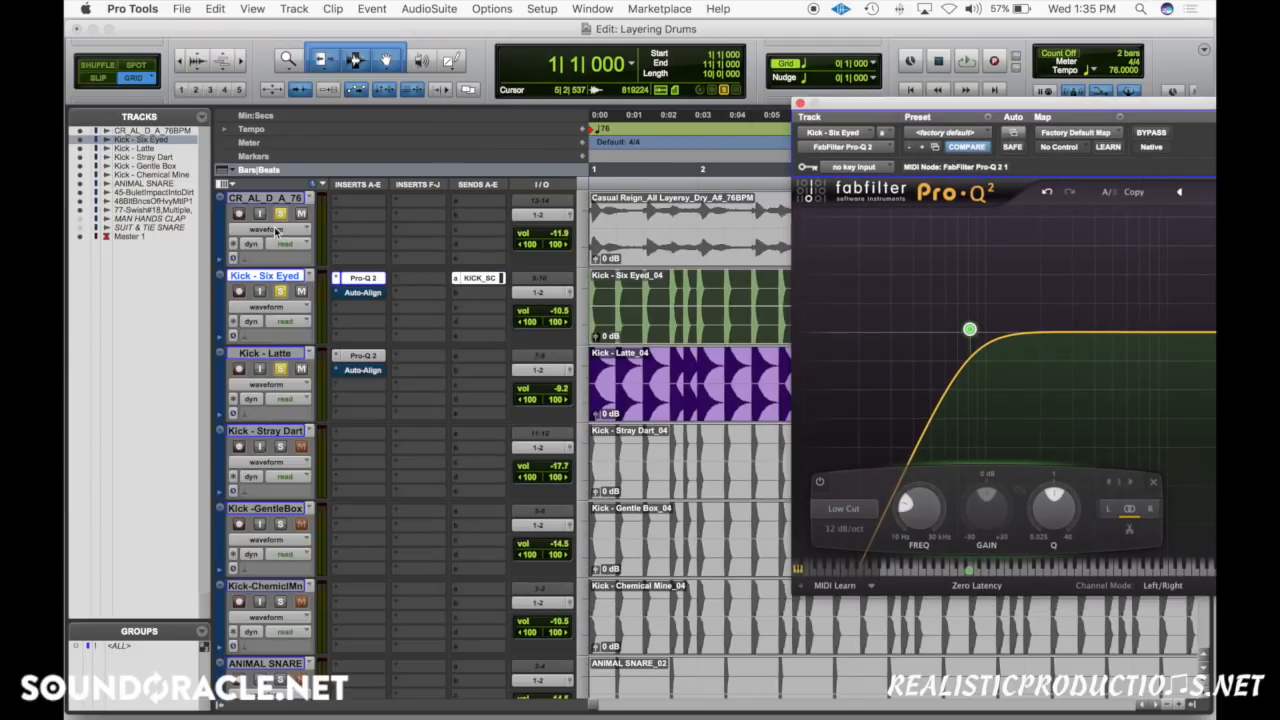
Play both kicks and invert the phase of Kick - Six Eyed in Pro-Q 2 to hear the difference.
{"action": "key", "text": "space"}
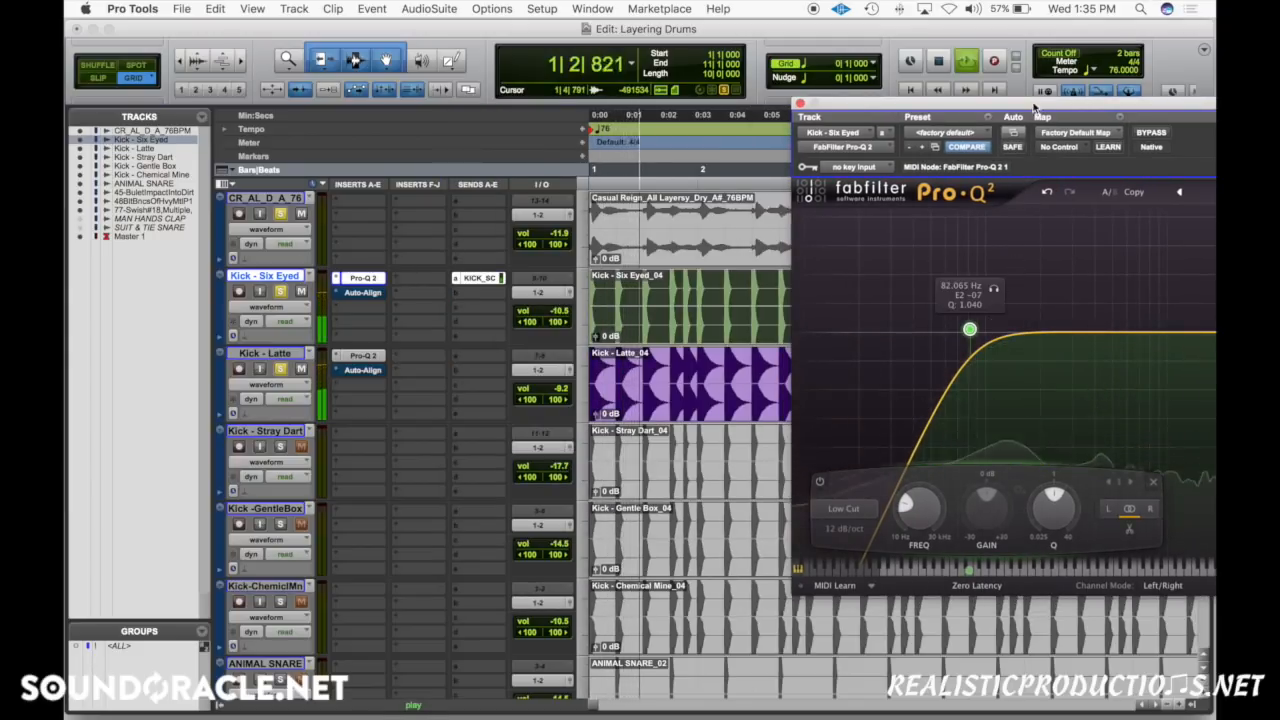
{"action": "left_click_drag", "start_coordinate": [1036, 107], "coordinate": [679, 71]}
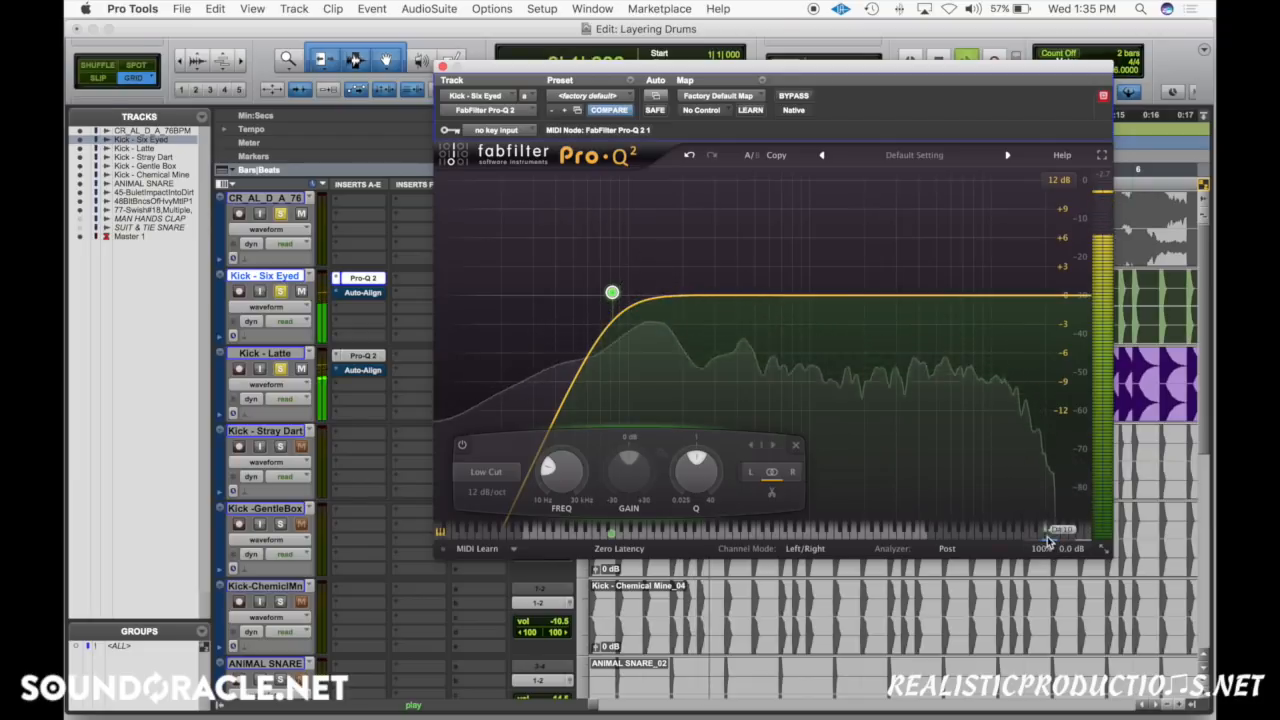
{"action": "mouse_move", "coordinate": [1049, 538]}
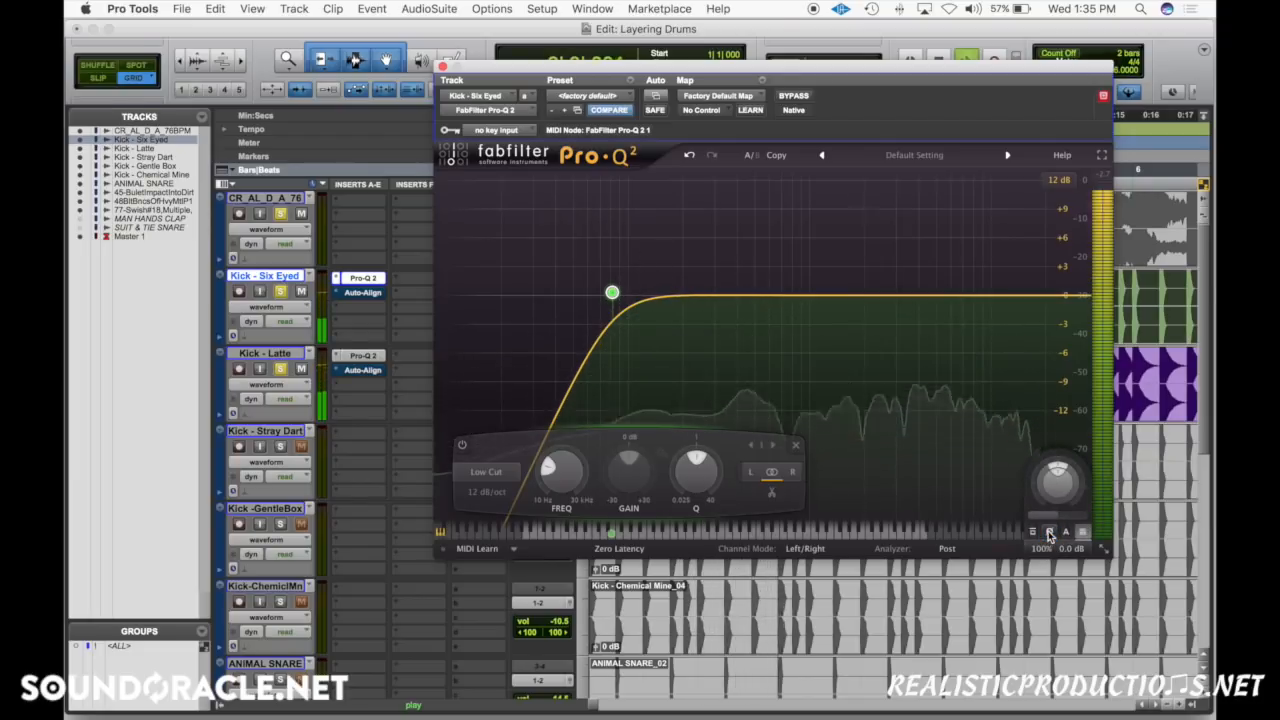
{"action": "left_click", "coordinate": [1049, 533]}
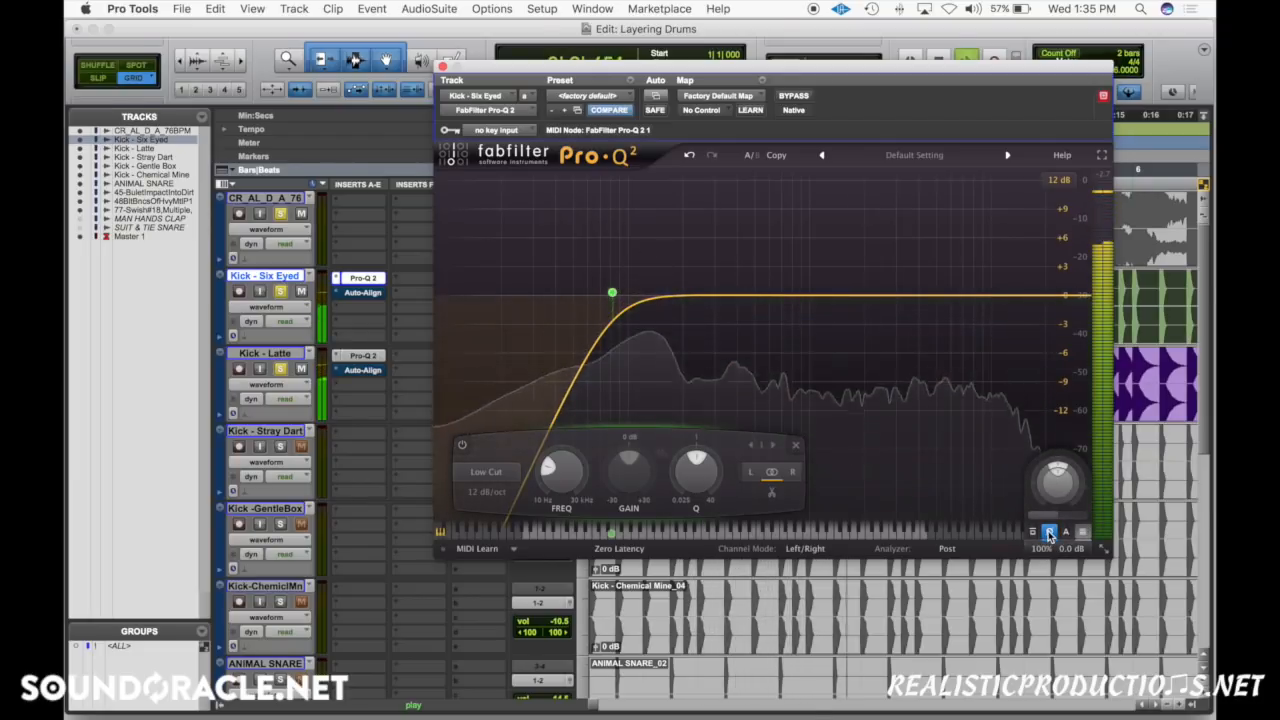
{"action": "key", "text": "space"}
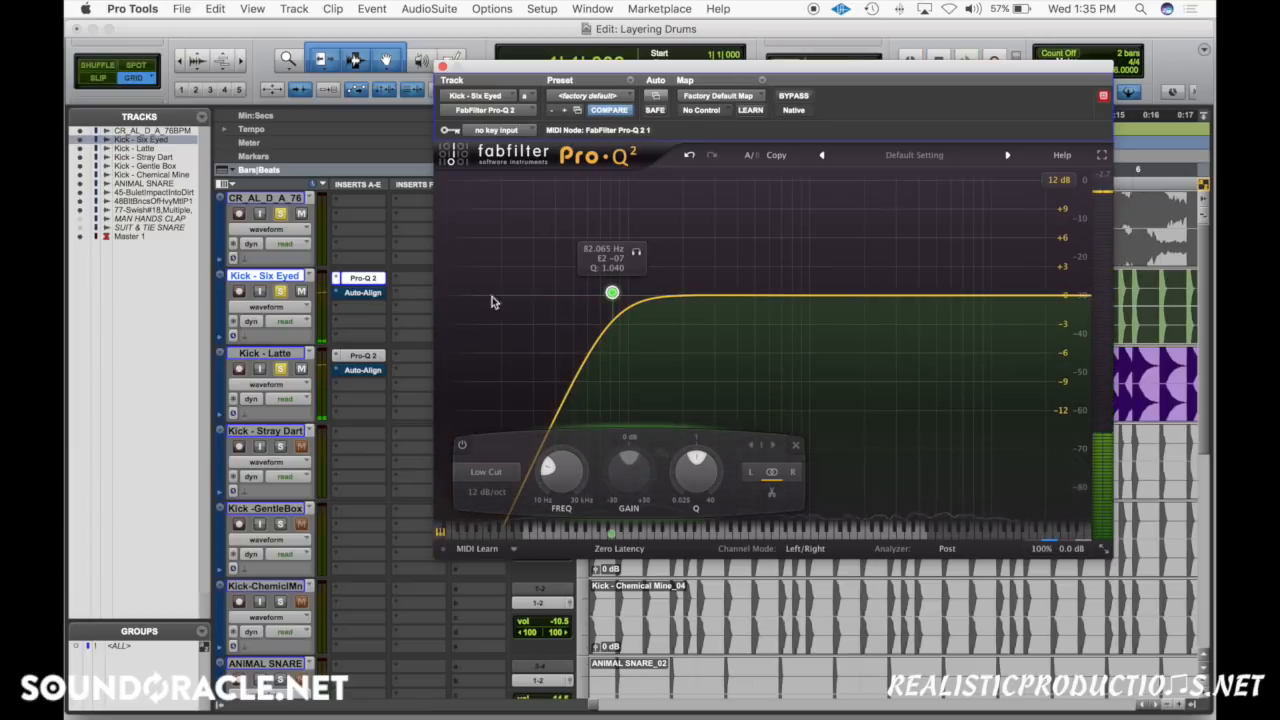
Insert the stereo EQ3 7-Band between Pro-Q 2 and Auto-Align on Kick - Six Eyed.
{"action": "left_click", "coordinate": [340, 291]}
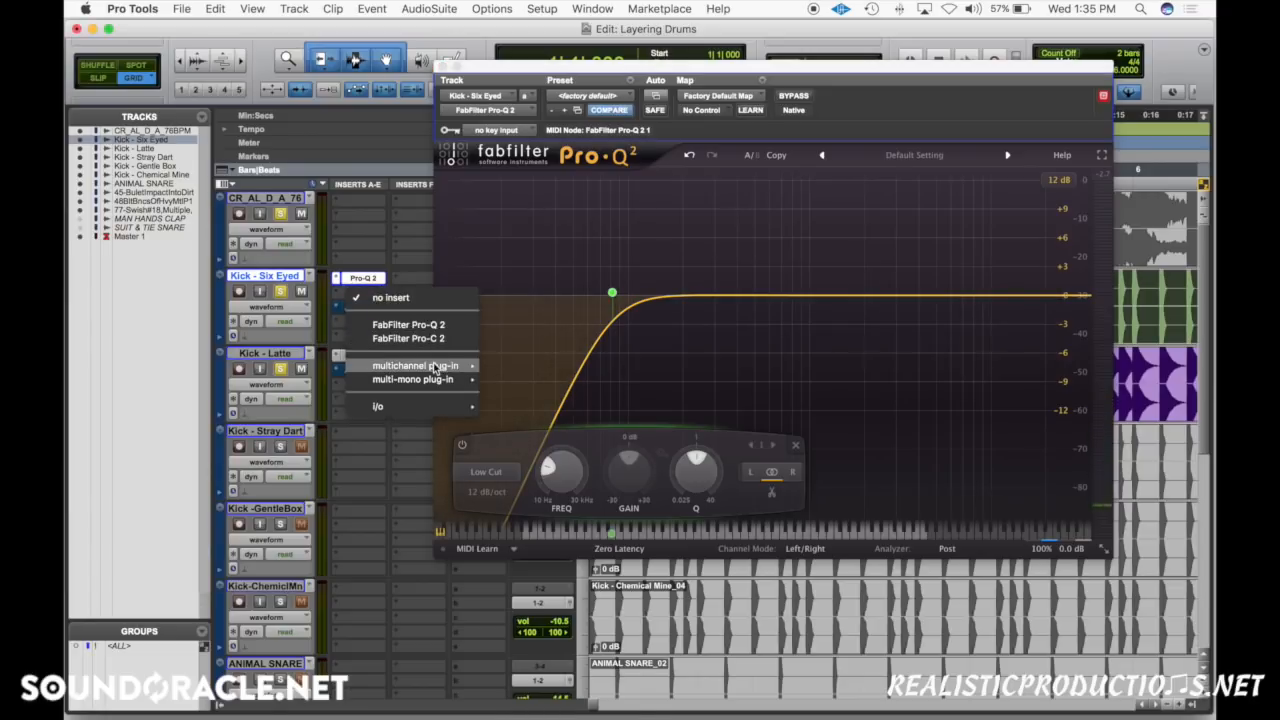
{"action": "mouse_move", "coordinate": [440, 366]}
{"action": "mouse_move", "coordinate": [570, 130]}
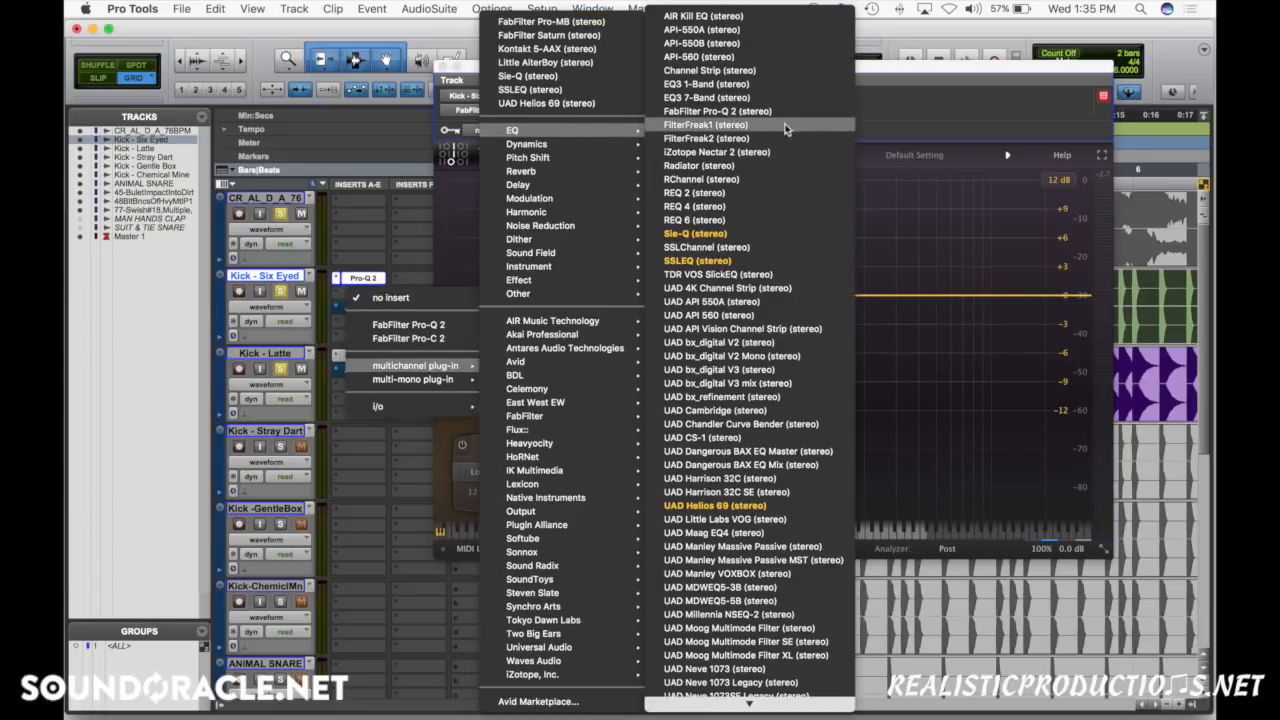
{"action": "left_click", "coordinate": [717, 111]}
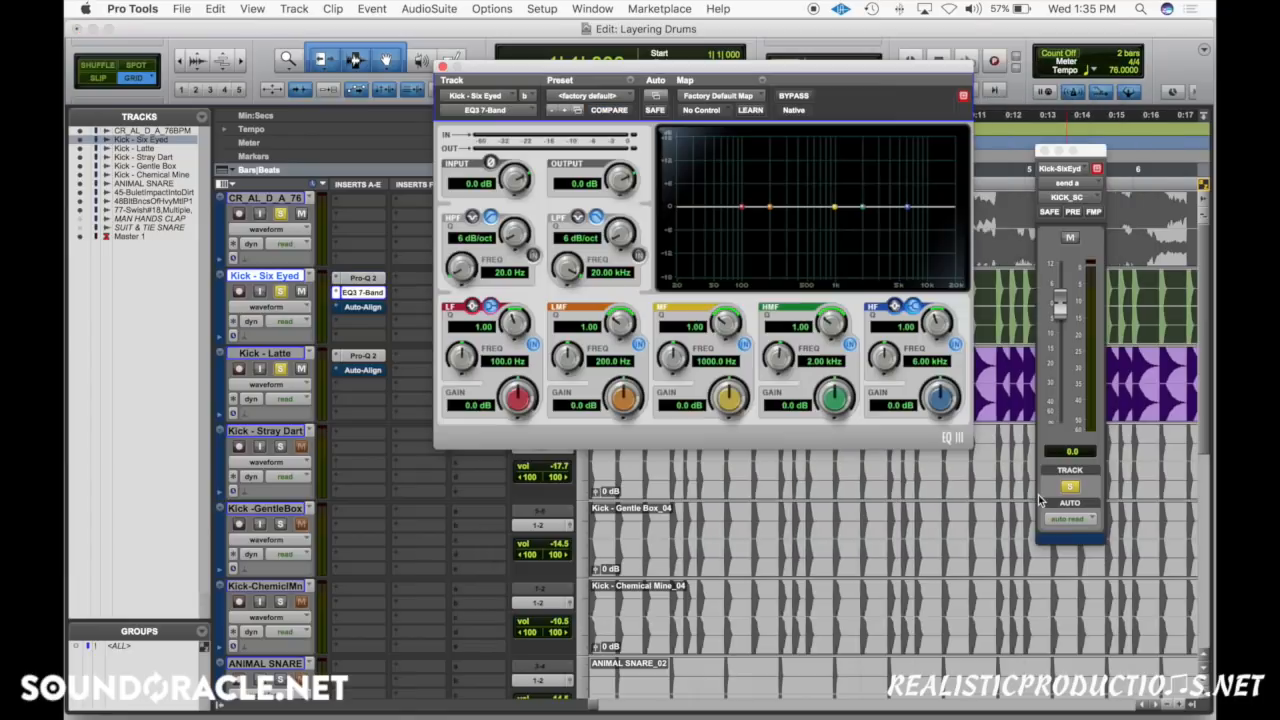
Toggle the input phase invert of EQ3 7-Band on Kick - Six Eyed during playback, leaving it switched on.
{"action": "left_click", "coordinate": [490, 163]}
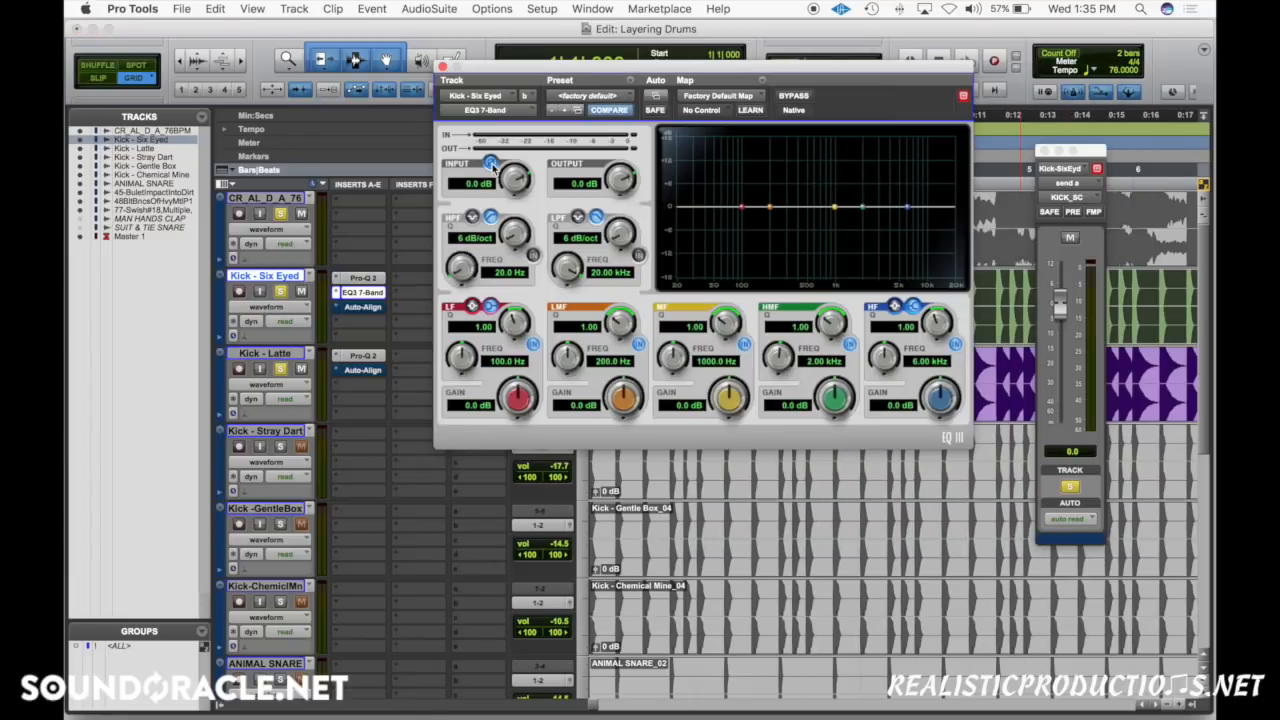
{"action": "key", "text": "space"}
{"action": "left_click", "coordinate": [490, 163]}
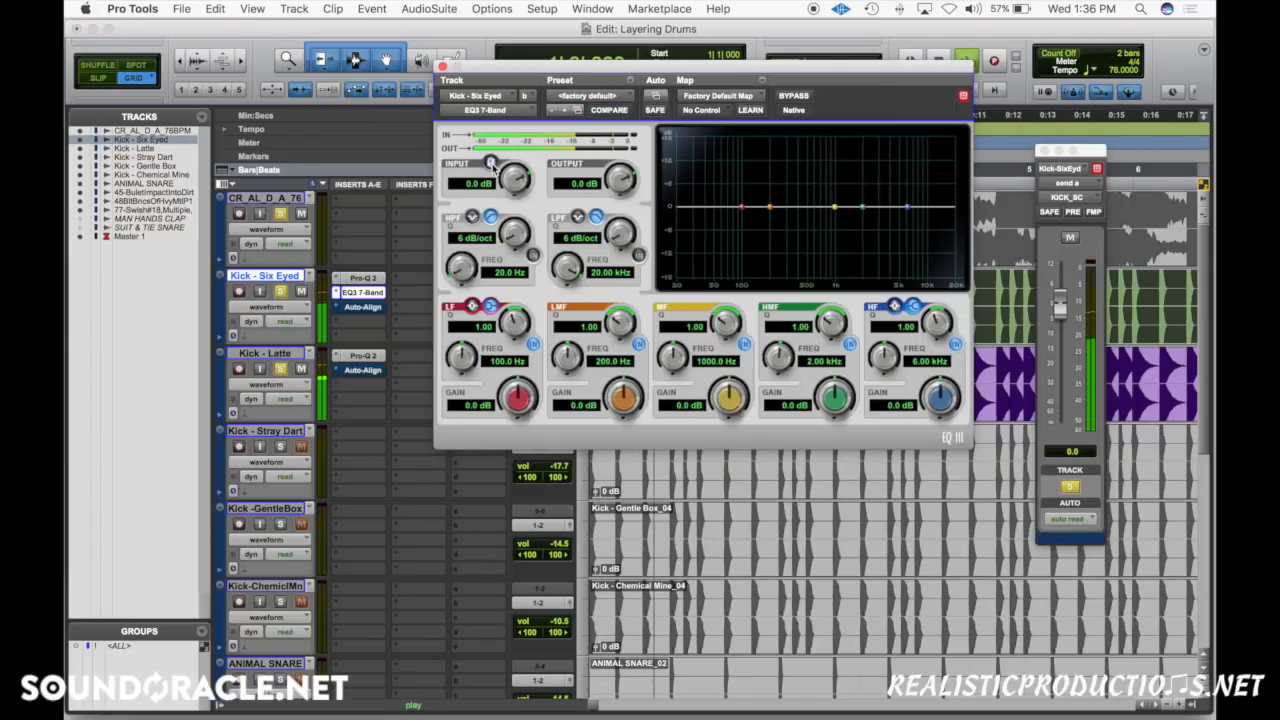
{"action": "left_click", "coordinate": [491, 164]}
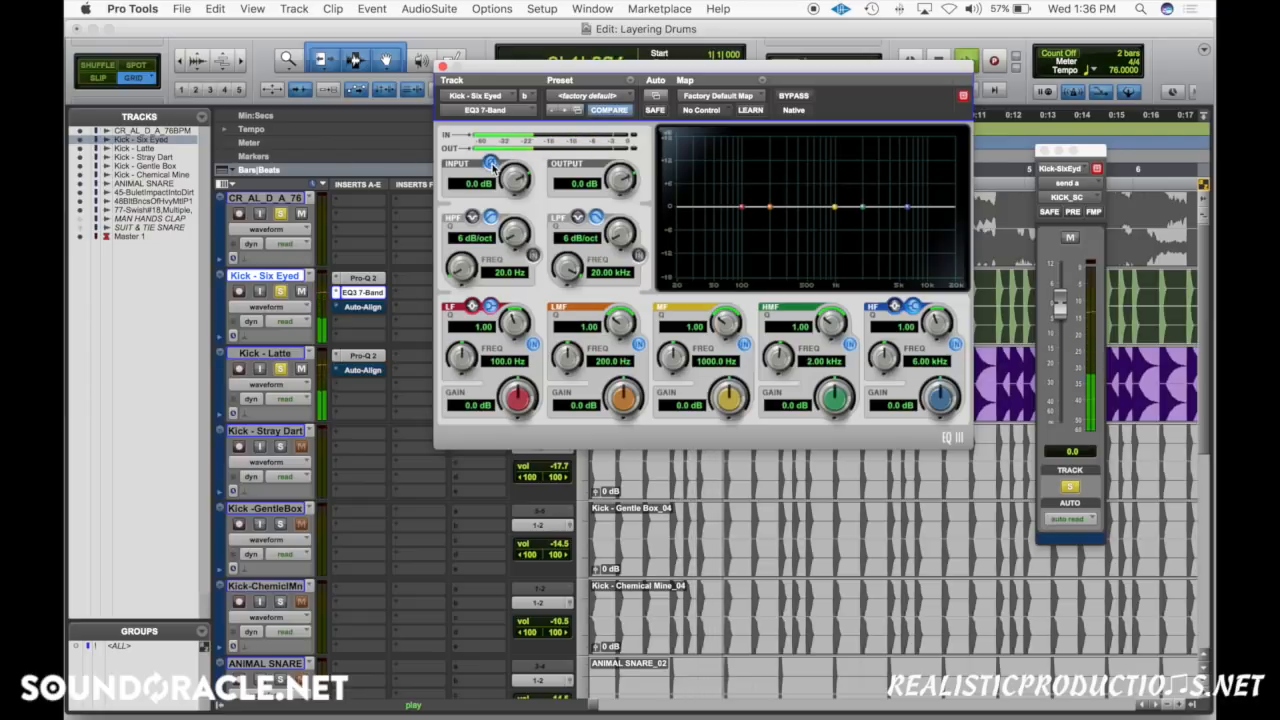
Switch off the phase invert in EQ3 7-Band and remove the plug-in from Kick - Six Eyed.
{"action": "left_click", "coordinate": [491, 164]}
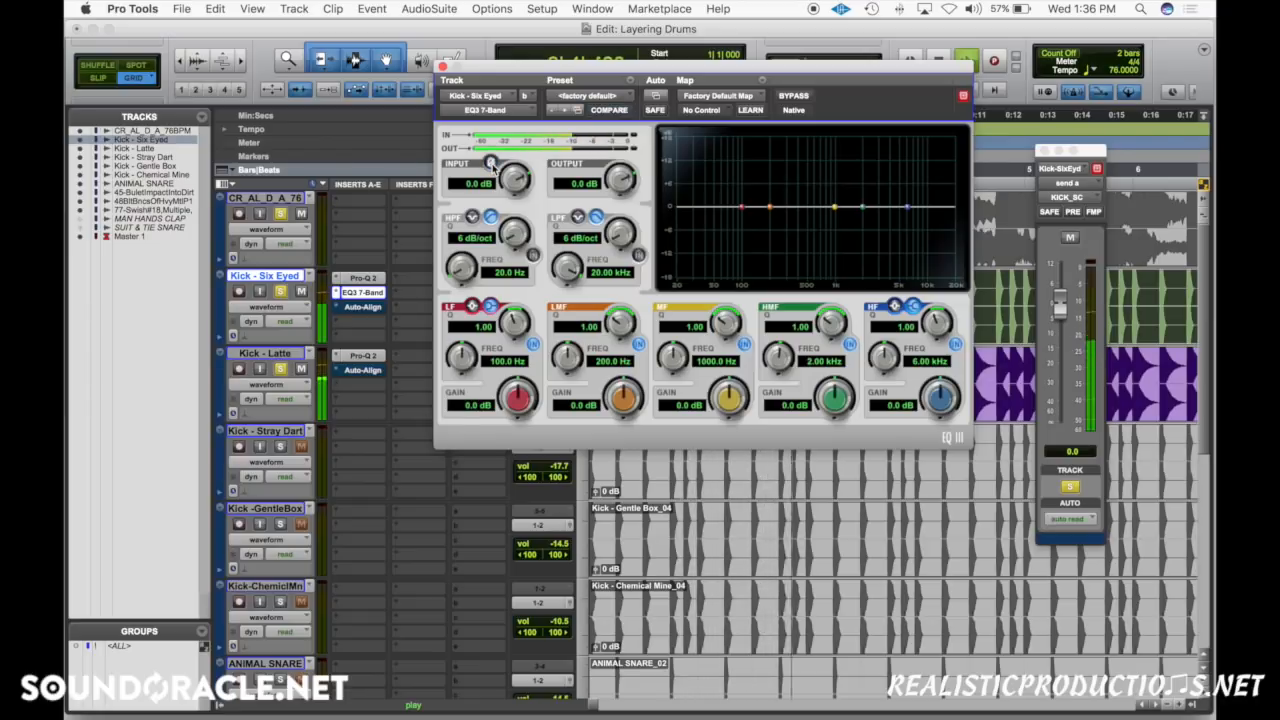
{"action": "left_click", "coordinate": [443, 66]}
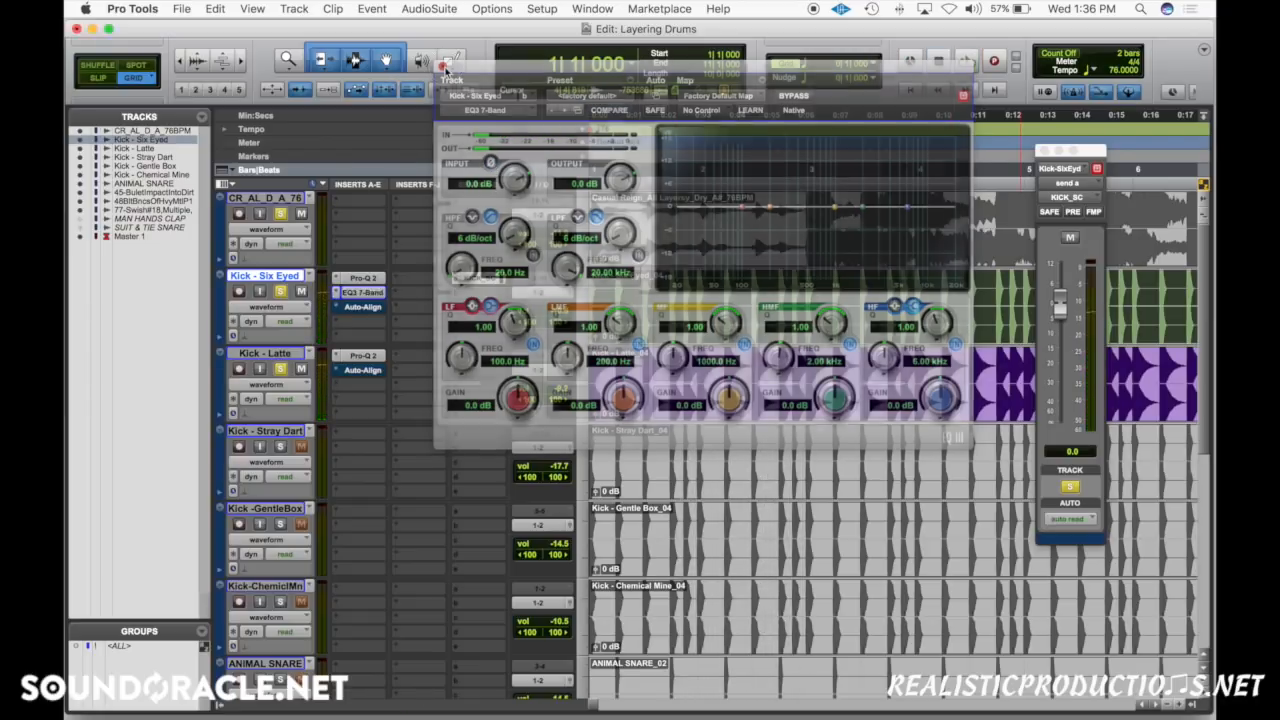
{"action": "left_click", "coordinate": [338, 293]}
{"action": "left_click", "coordinate": [374, 227]}
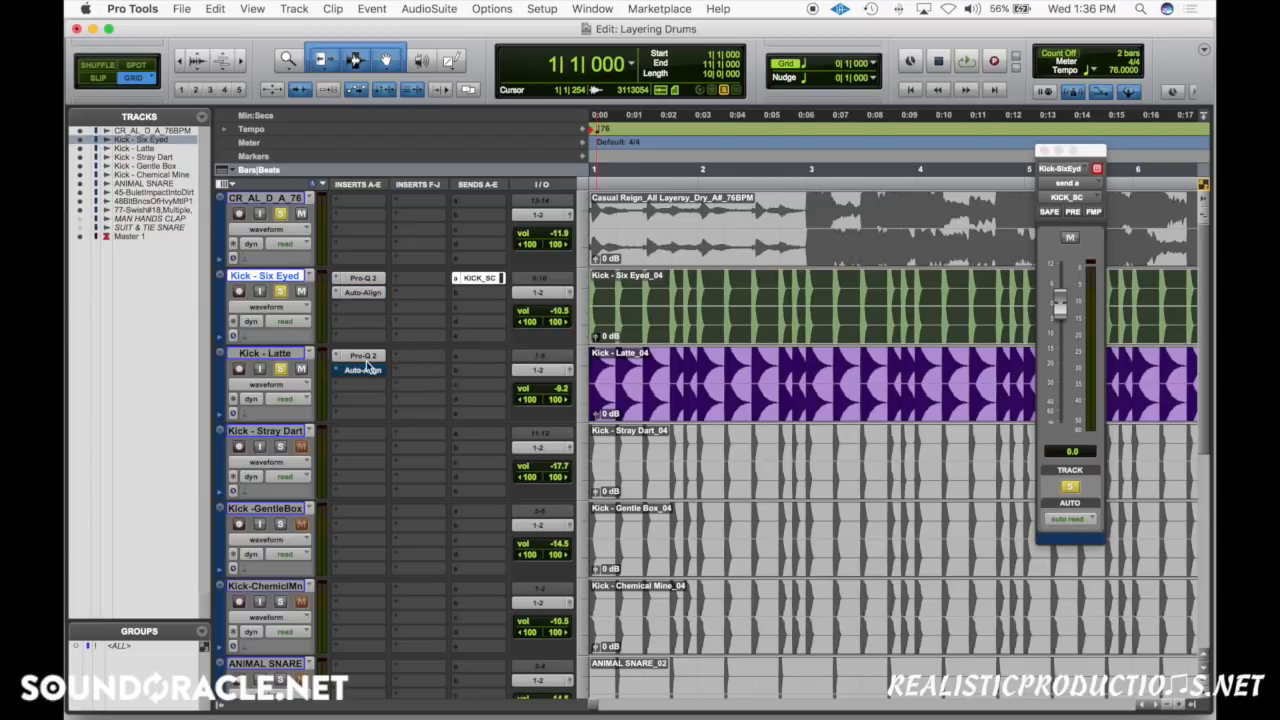
Set Auto-Align on Kick - Six Eyed to send 1 and on Kick - Latte to receive 1.
{"action": "left_click", "coordinate": [364, 295]}
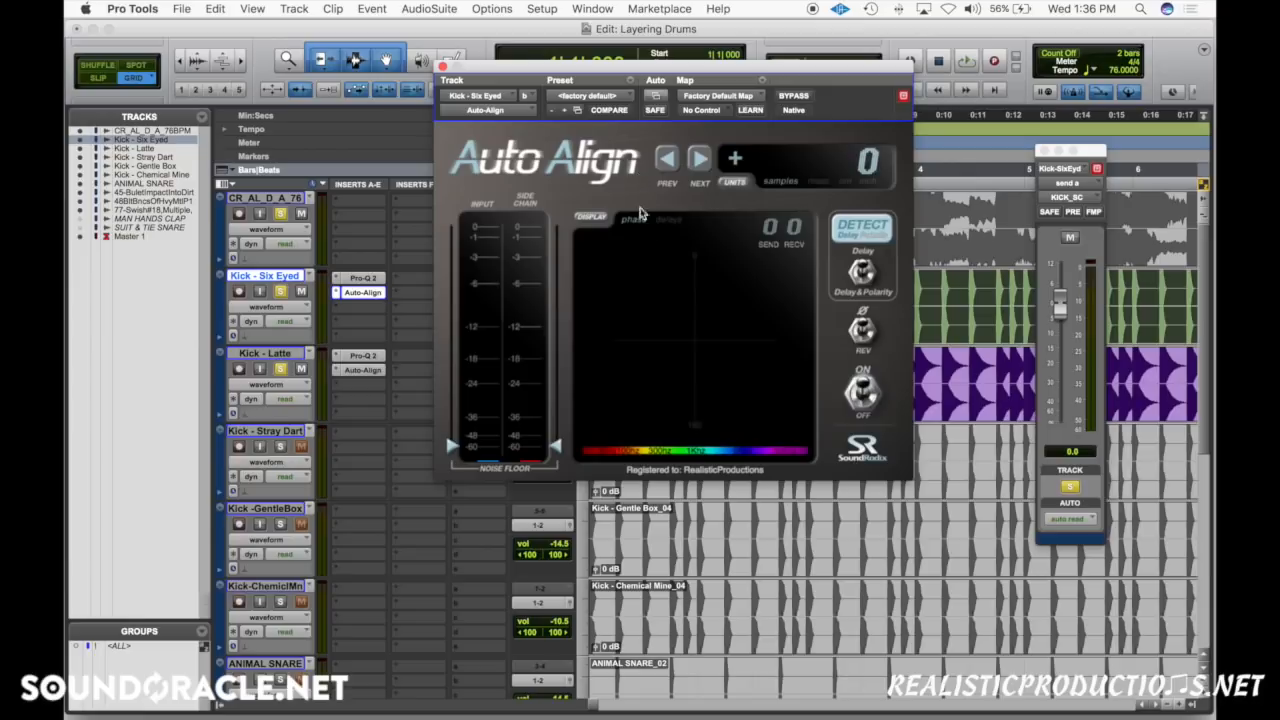
{"action": "left_click", "coordinate": [778, 234]}
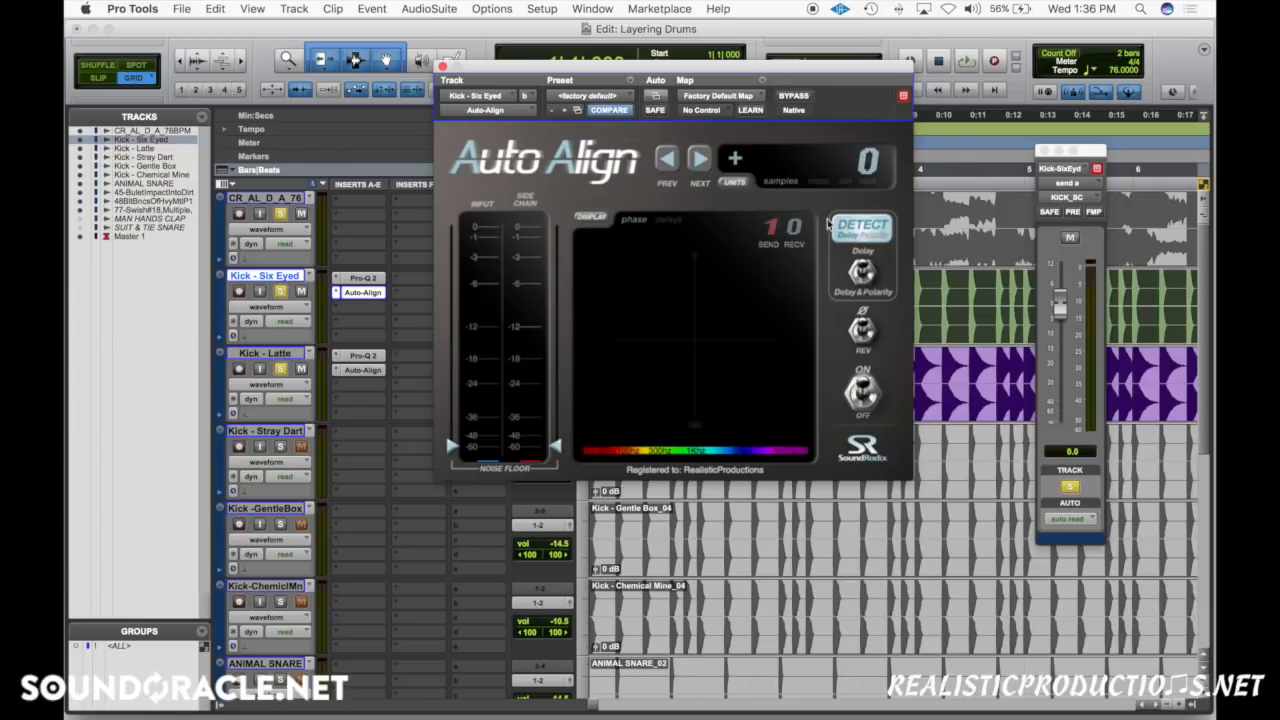
{"action": "left_click", "coordinate": [363, 374]}
{"action": "left_click", "coordinate": [793, 236]}
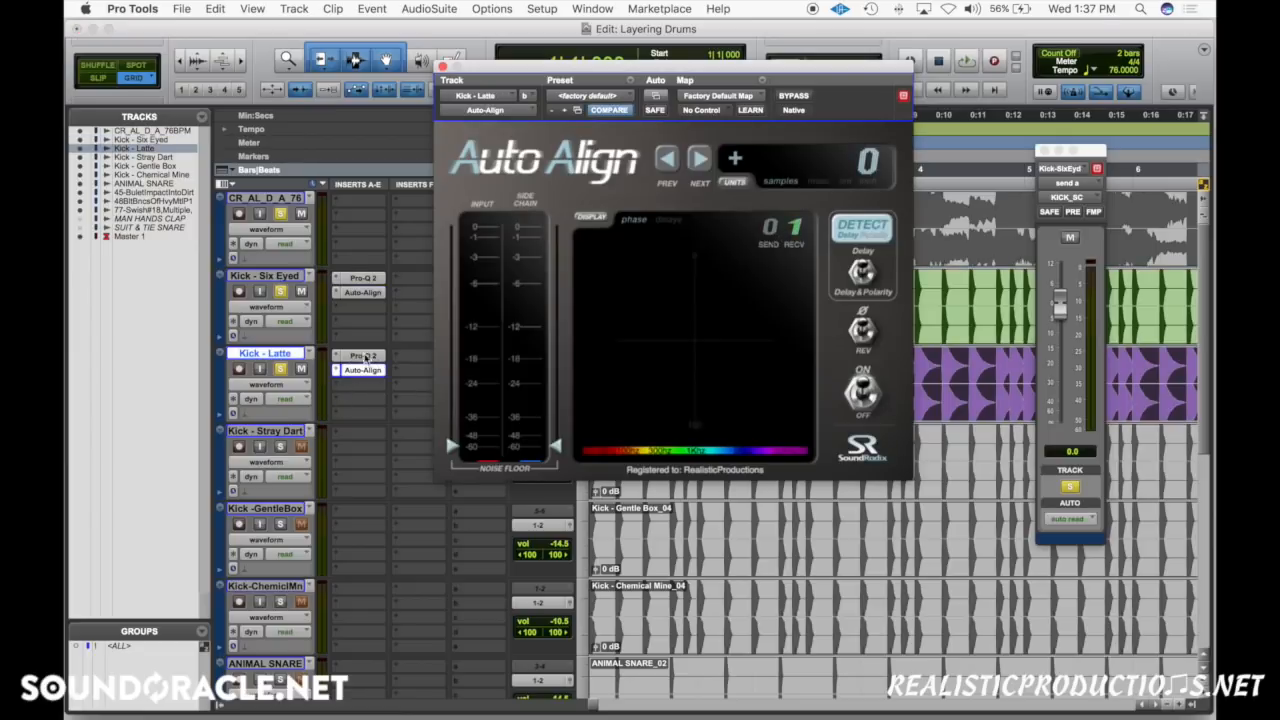
Detect the delay and polarity of Kick - Latte against Kick - Six Eyed with Auto-Align during playback.
{"action": "left_click", "coordinate": [862, 227]}
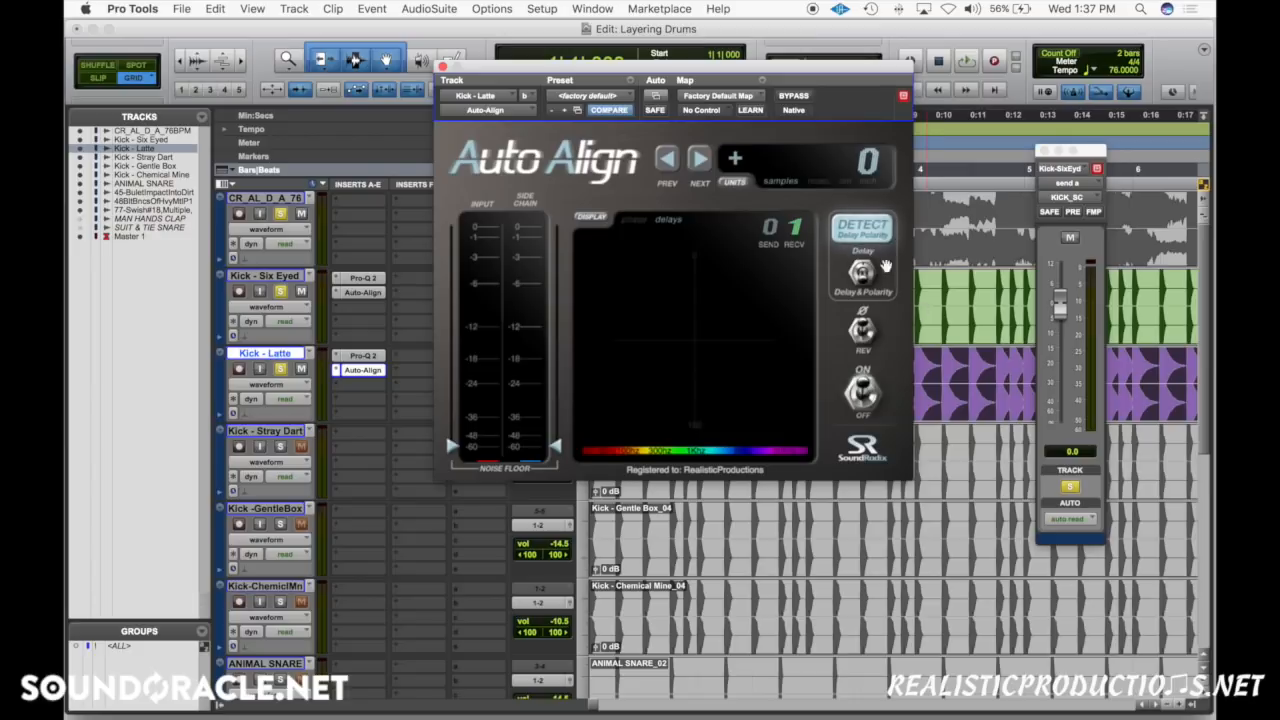
{"action": "left_click_drag", "start_coordinate": [678, 79], "coordinate": [787, 113]}
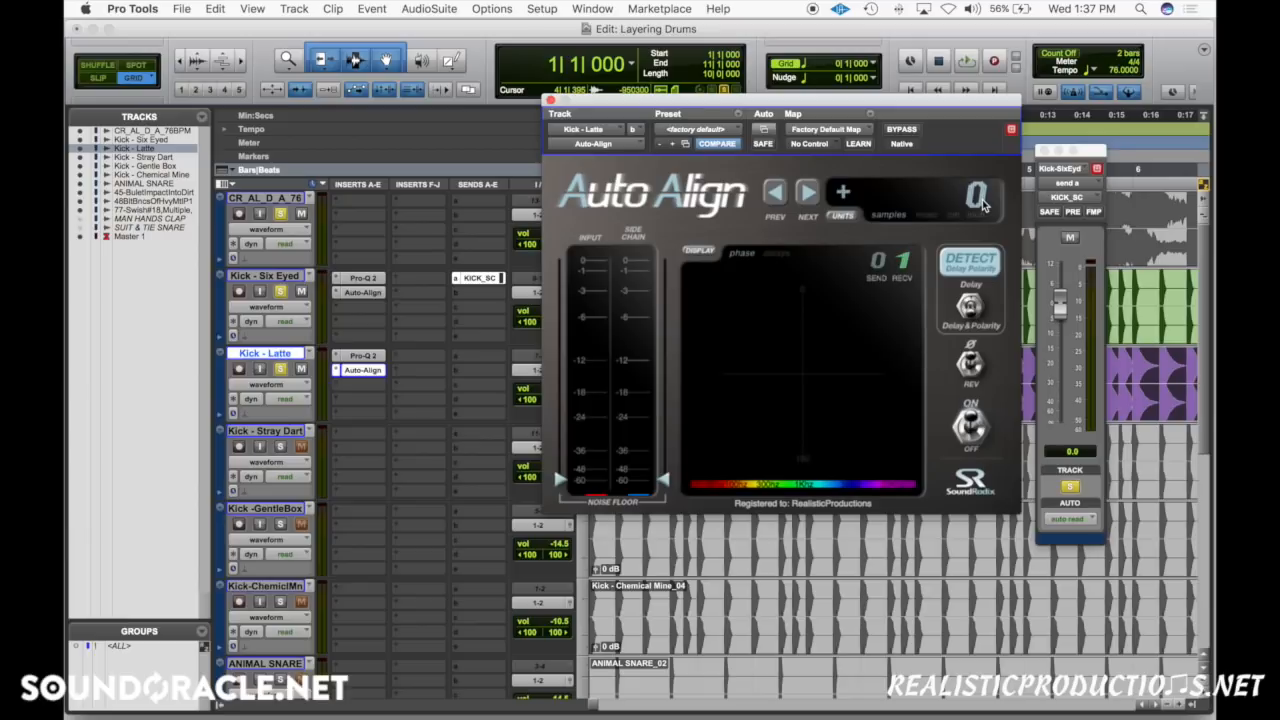
{"action": "key", "text": "space"}
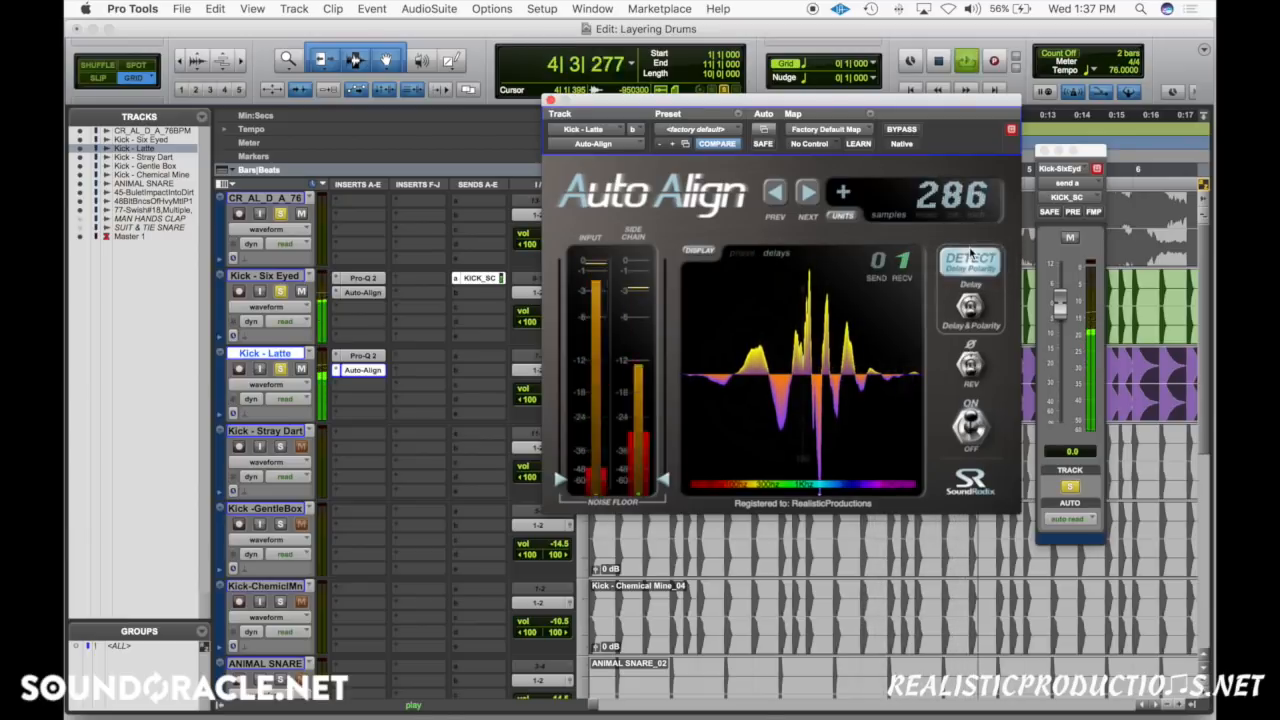
{"action": "key", "text": "space"}
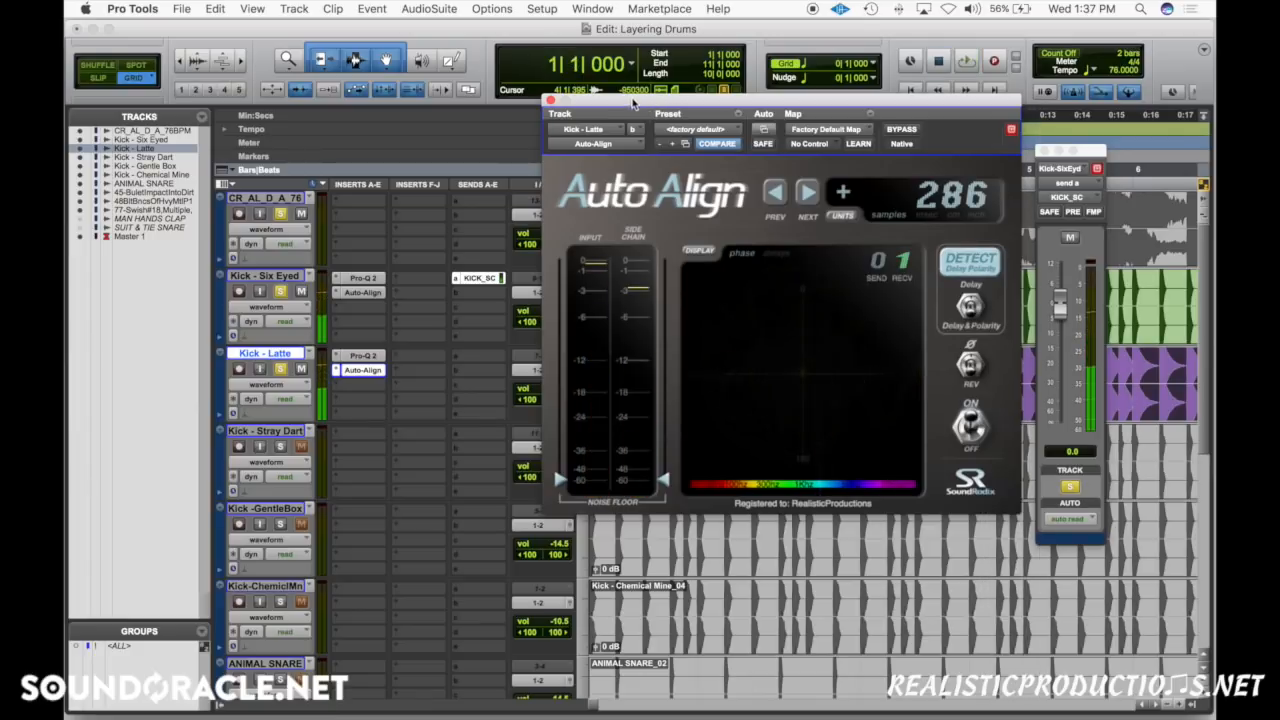
Select both kick tracks and play them back with Auto-Align active, leaving its window out of the way.
{"action": "left_click_drag", "start_coordinate": [615, 105], "coordinate": [1041, 42]}
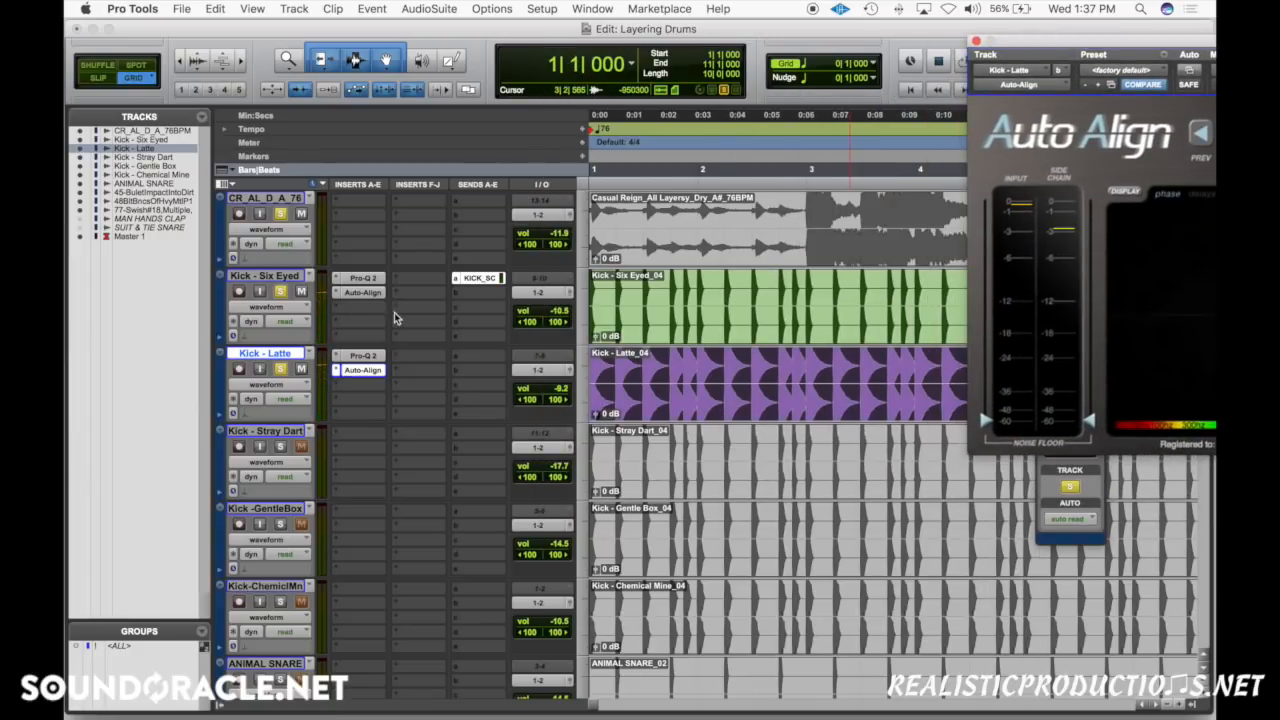
{"action": "left_click", "coordinate": [269, 280]}
{"action": "left_click", "coordinate": [286, 353], "text": "shift"}
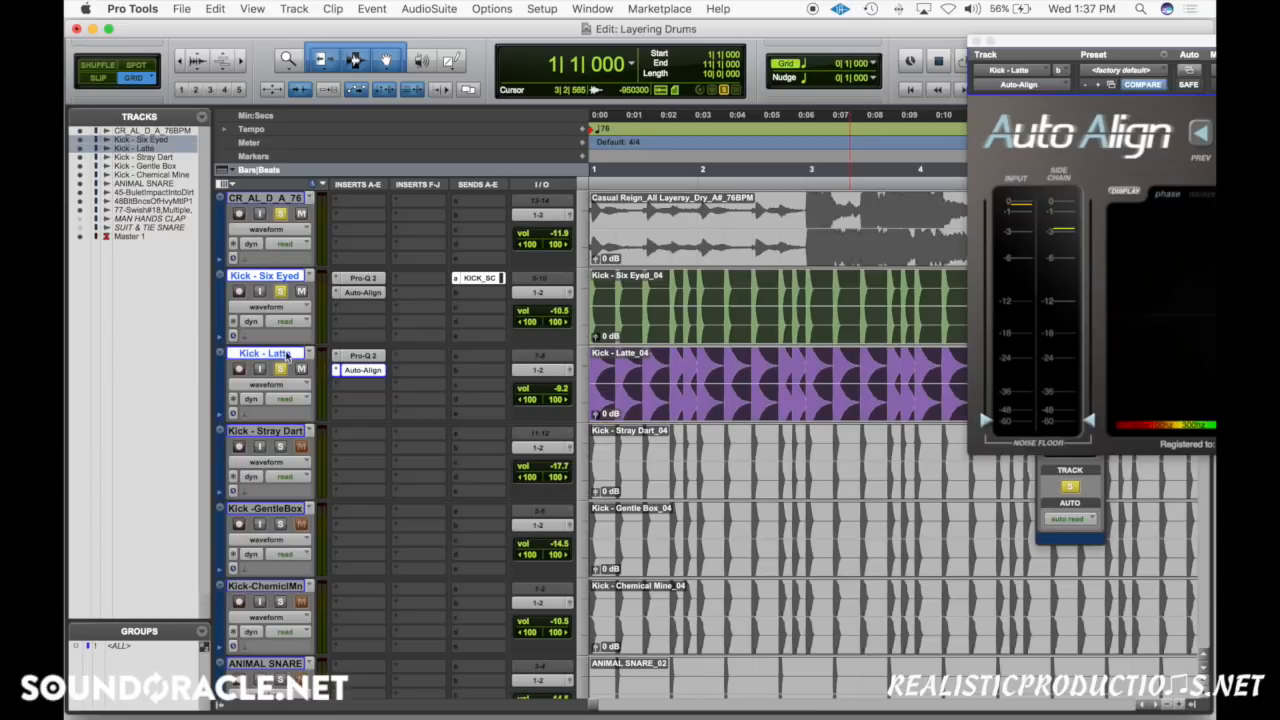
{"action": "key", "text": "space"}
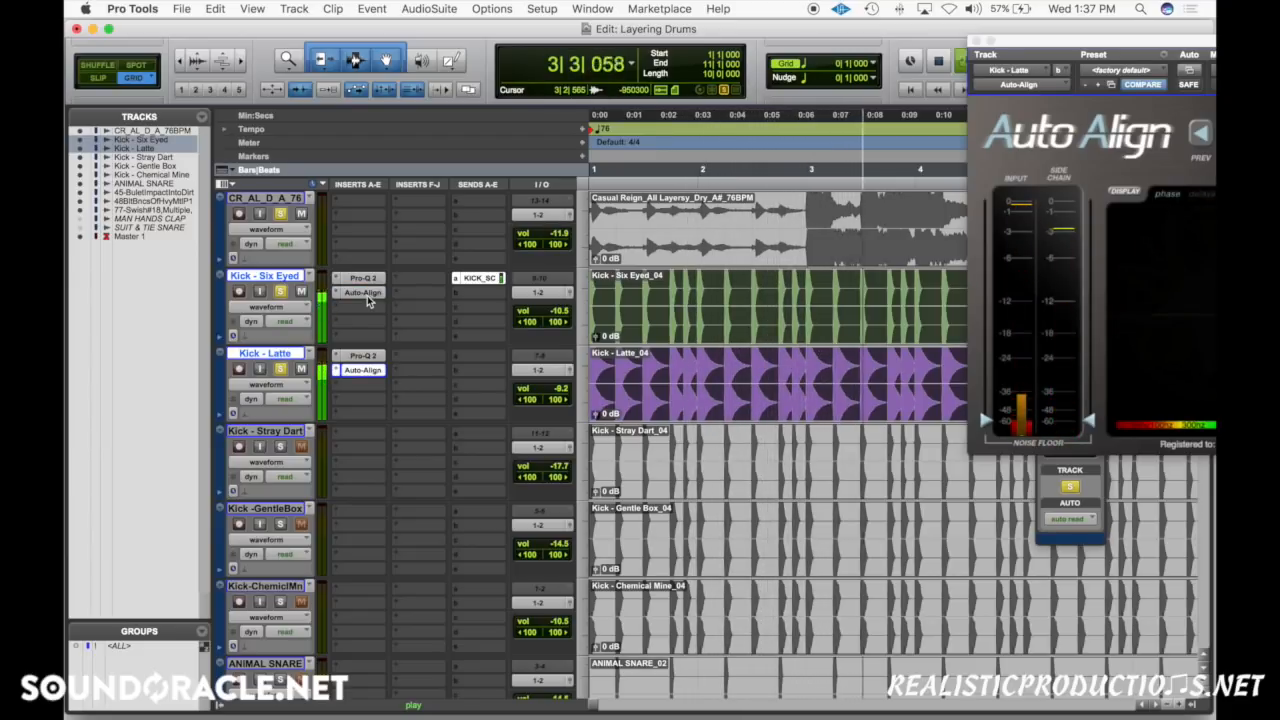
{"action": "key", "text": "space"}
{"action": "key", "text": "Return"}
Insert the stereo BDL Panipulator on Master 1 and place its window in full view.
{"action": "scroll", "coordinate": [471, 397], "scroll_direction": "down", "scroll_amount": 5}
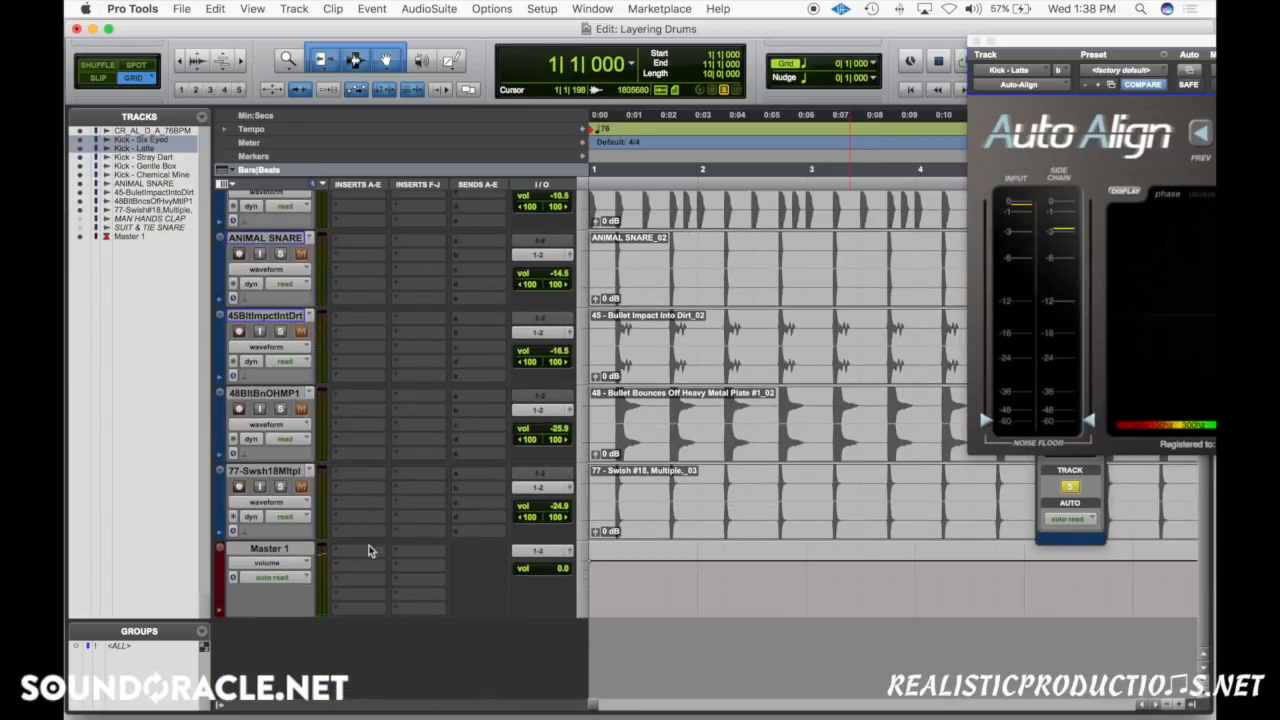
{"action": "left_click", "coordinate": [368, 551]}
{"action": "mouse_move", "coordinate": [430, 624]}
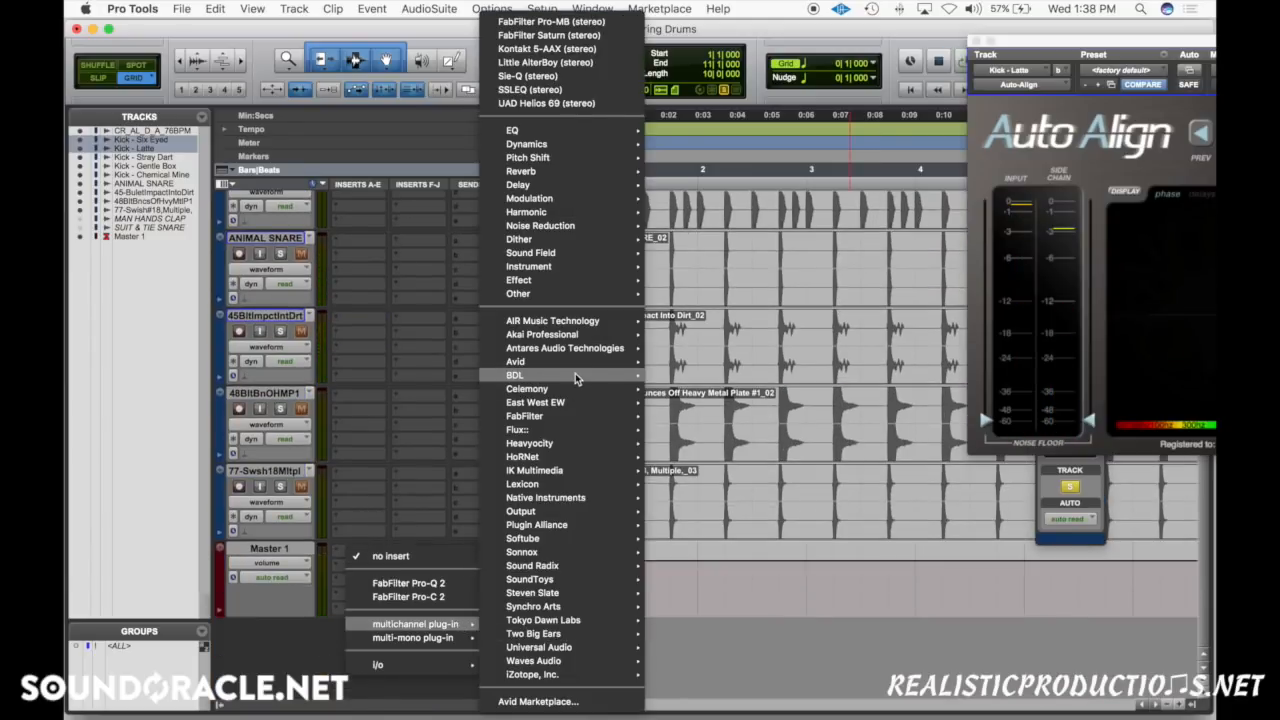
{"action": "left_click", "coordinate": [767, 378]}
{"action": "left_click", "coordinate": [347, 551]}
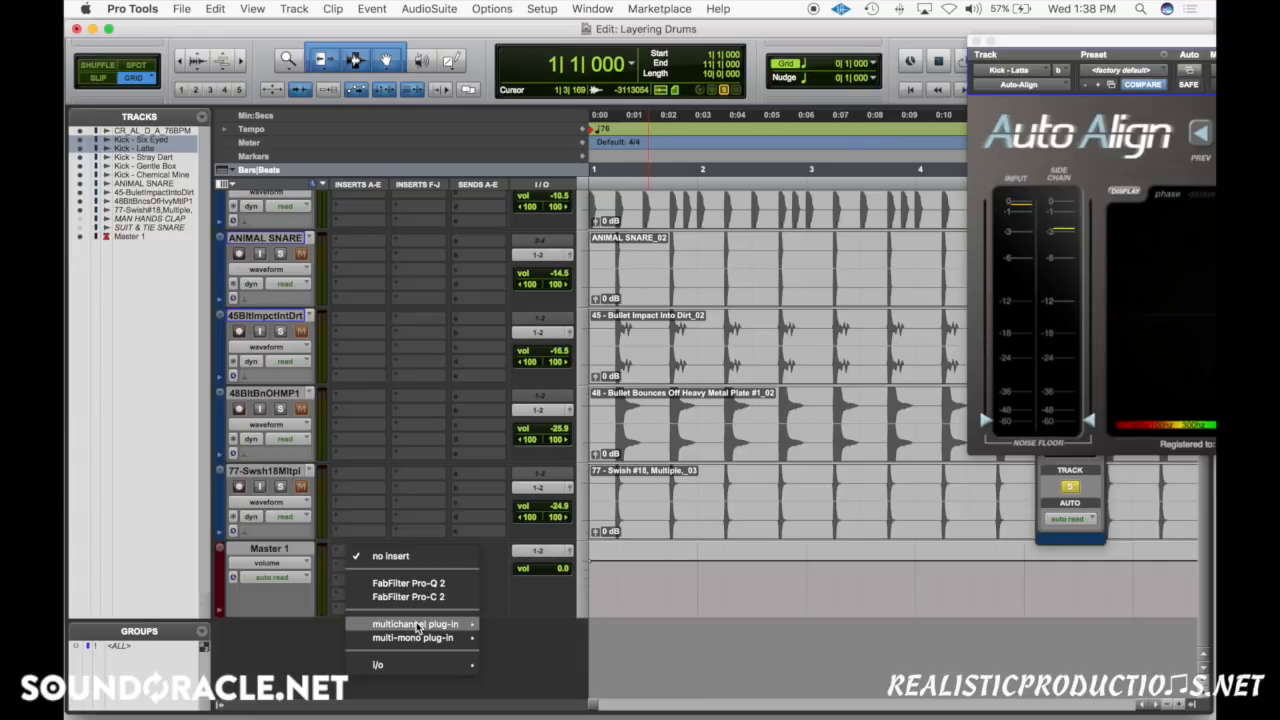
{"action": "mouse_move", "coordinate": [418, 624]}
{"action": "mouse_move", "coordinate": [540, 375]}
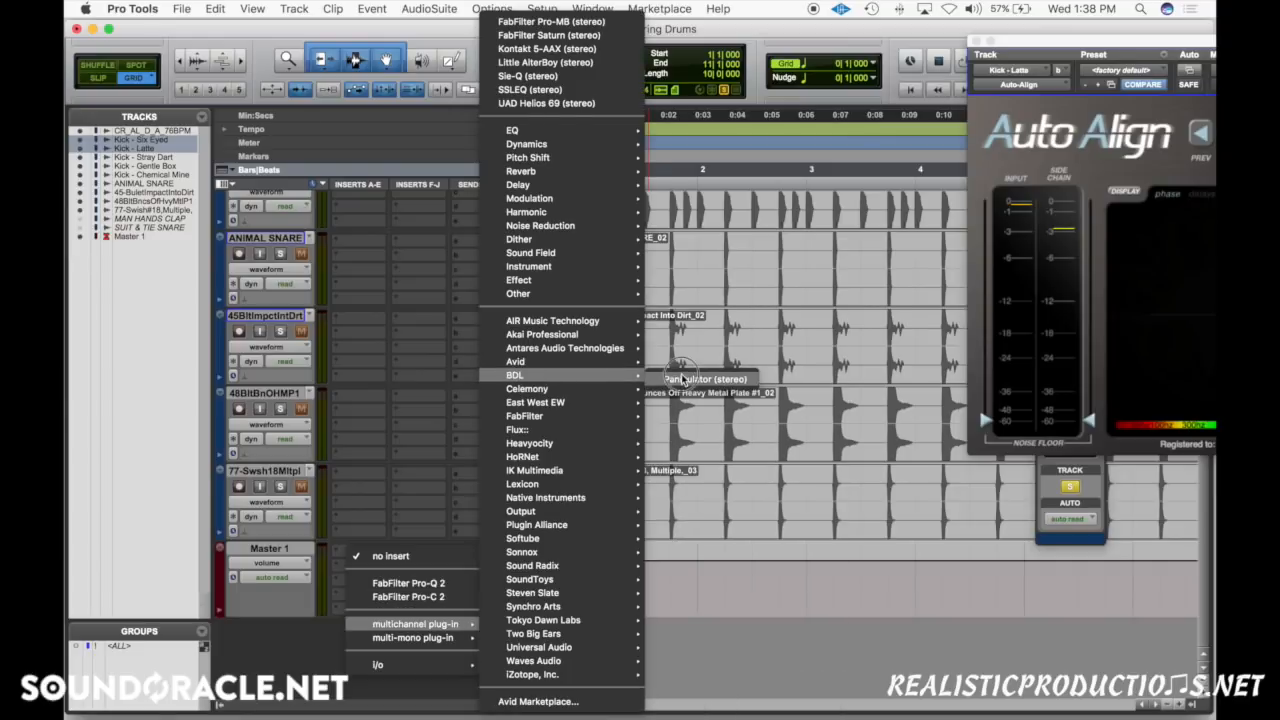
{"action": "left_click", "coordinate": [683, 379]}
{"action": "left_click_drag", "start_coordinate": [1066, 44], "coordinate": [487, 50]}
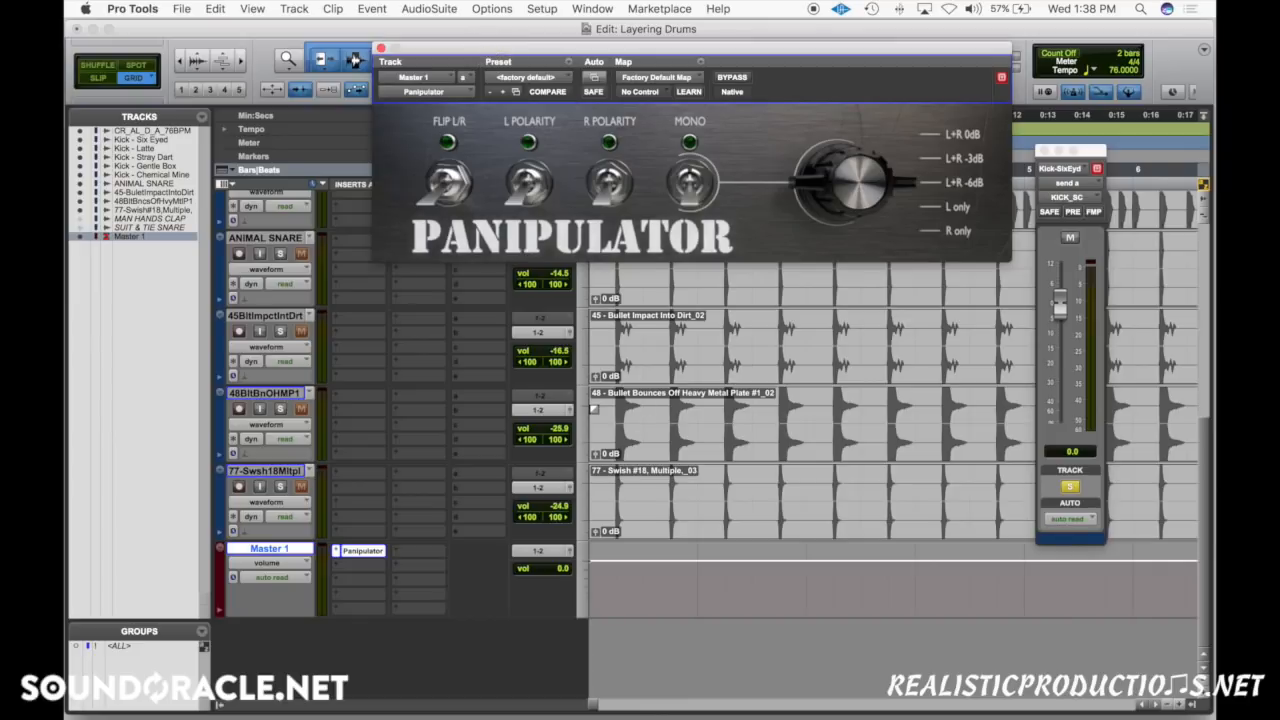
Bypass Auto-Align on both kicks and compare Panipulator's mono switch on and off during playback.
{"action": "scroll", "coordinate": [482, 416], "scroll_direction": "up", "scroll_amount": 5}
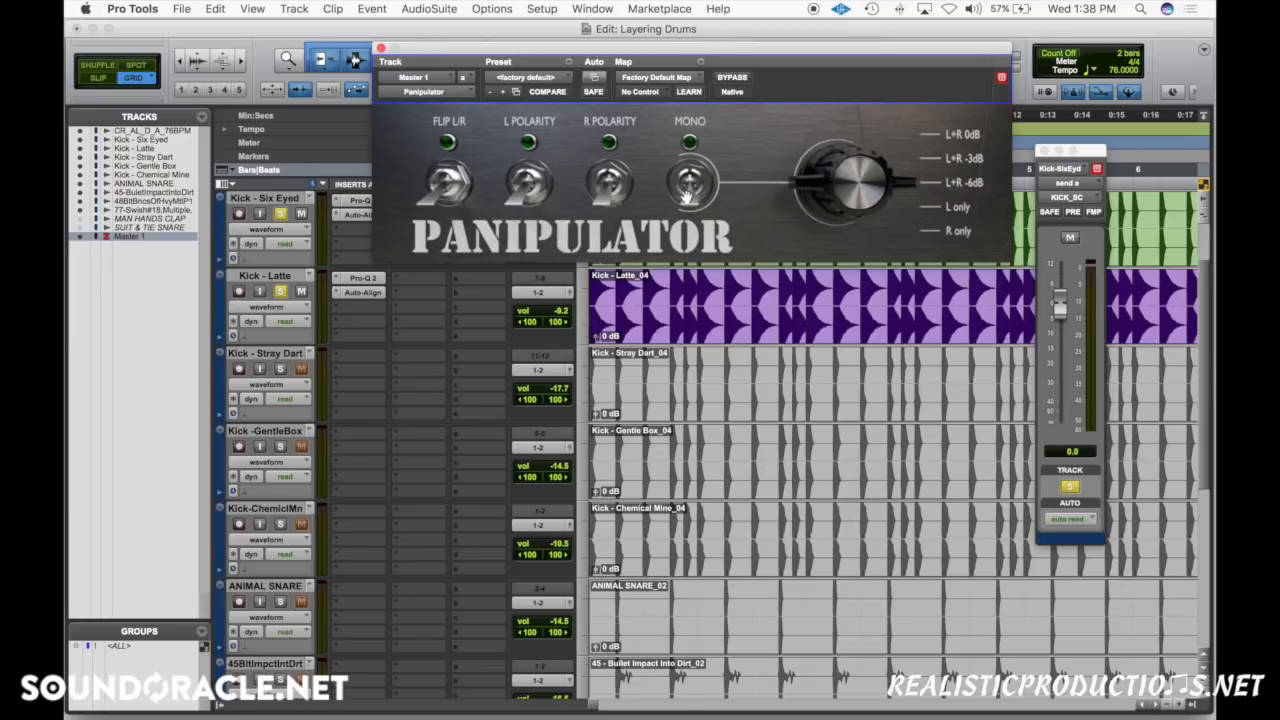
{"action": "left_click", "coordinate": [350, 214]}
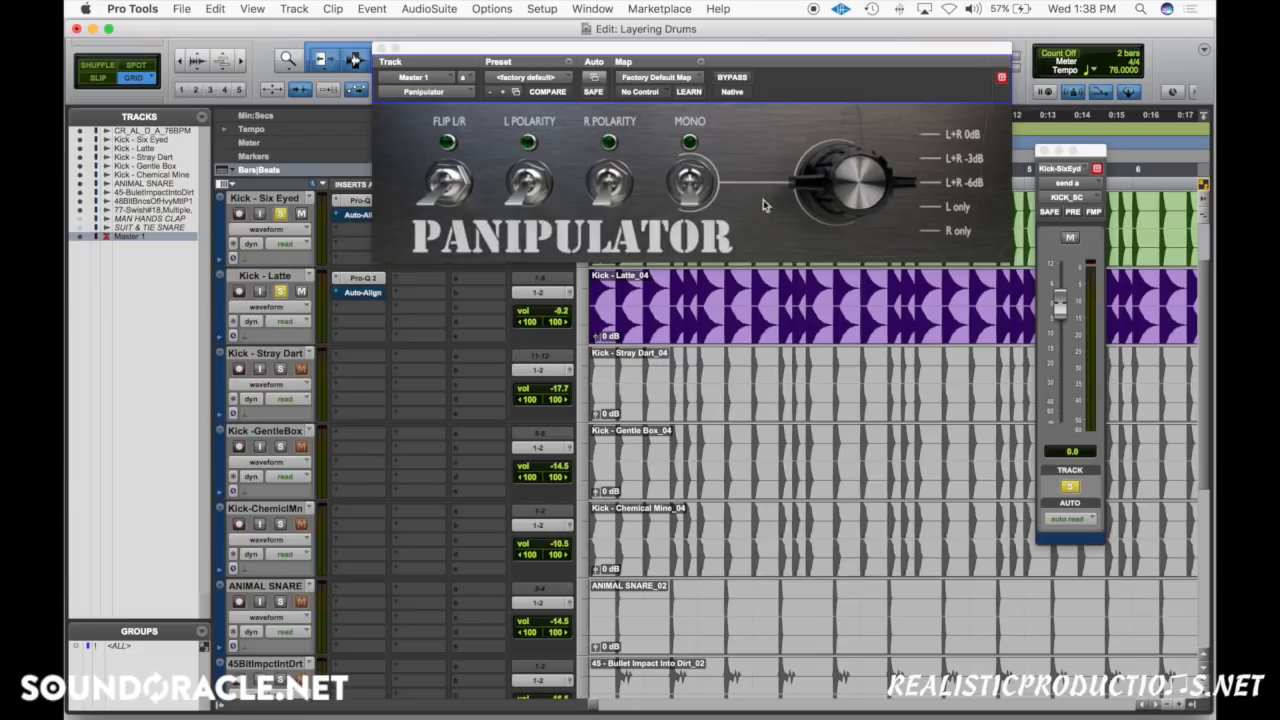
{"action": "left_click", "coordinate": [688, 184]}
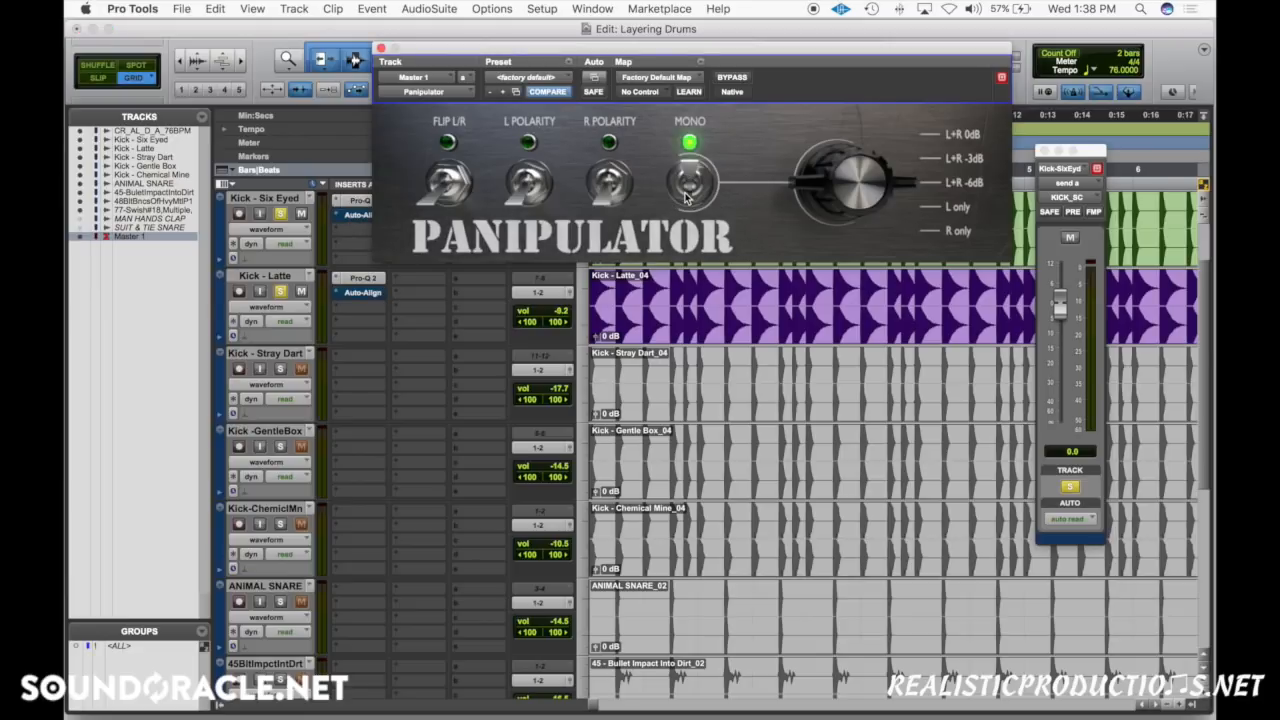
{"action": "key", "text": "space"}
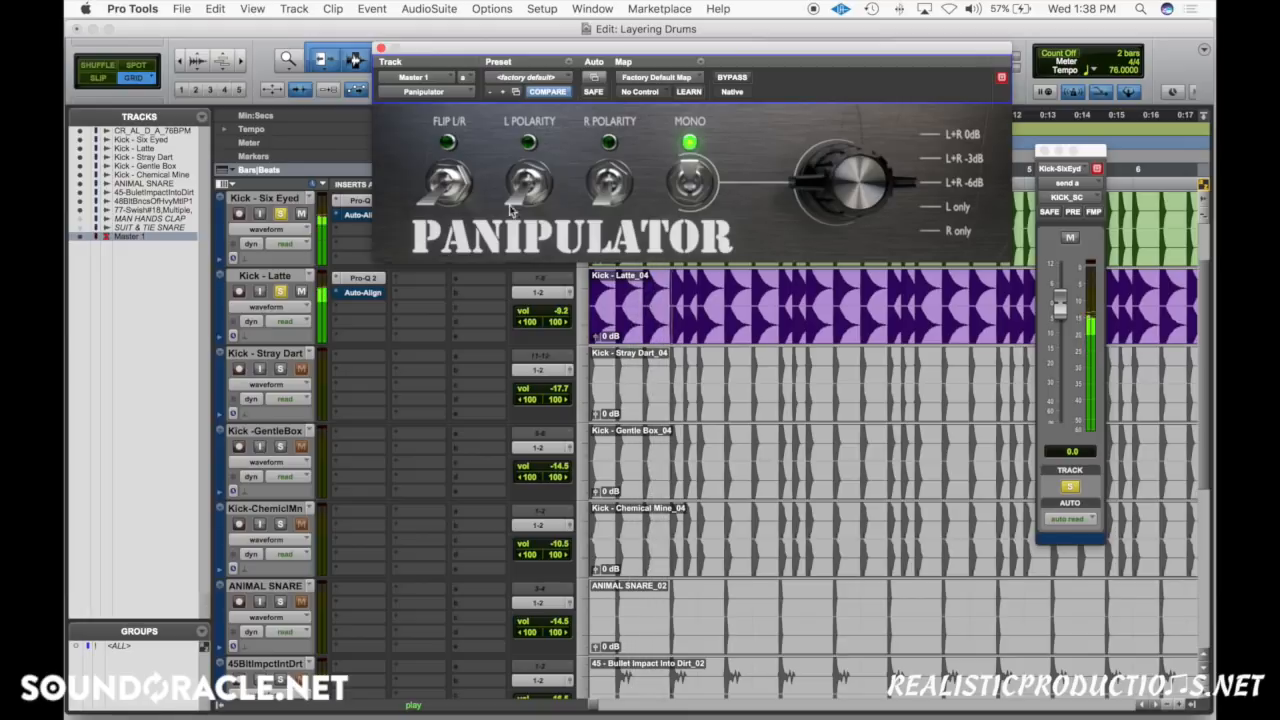
{"action": "left_click", "coordinate": [688, 182]}
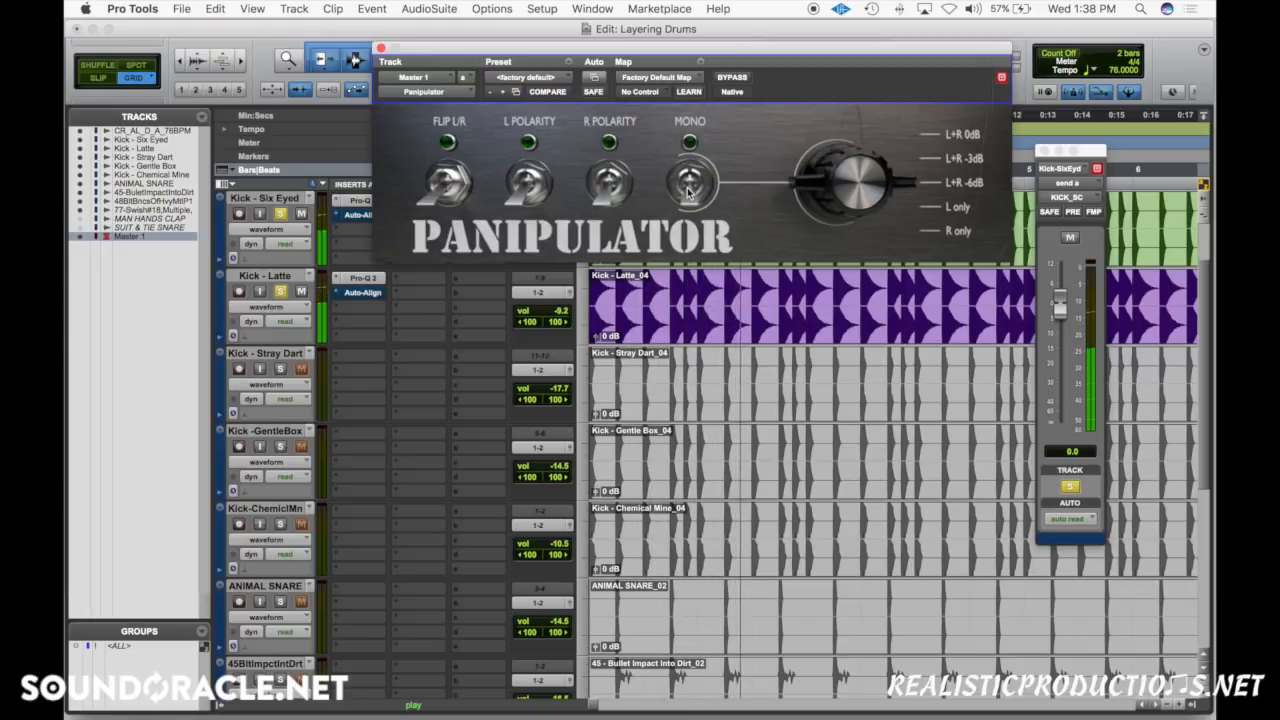
{"action": "left_click", "coordinate": [686, 182]}
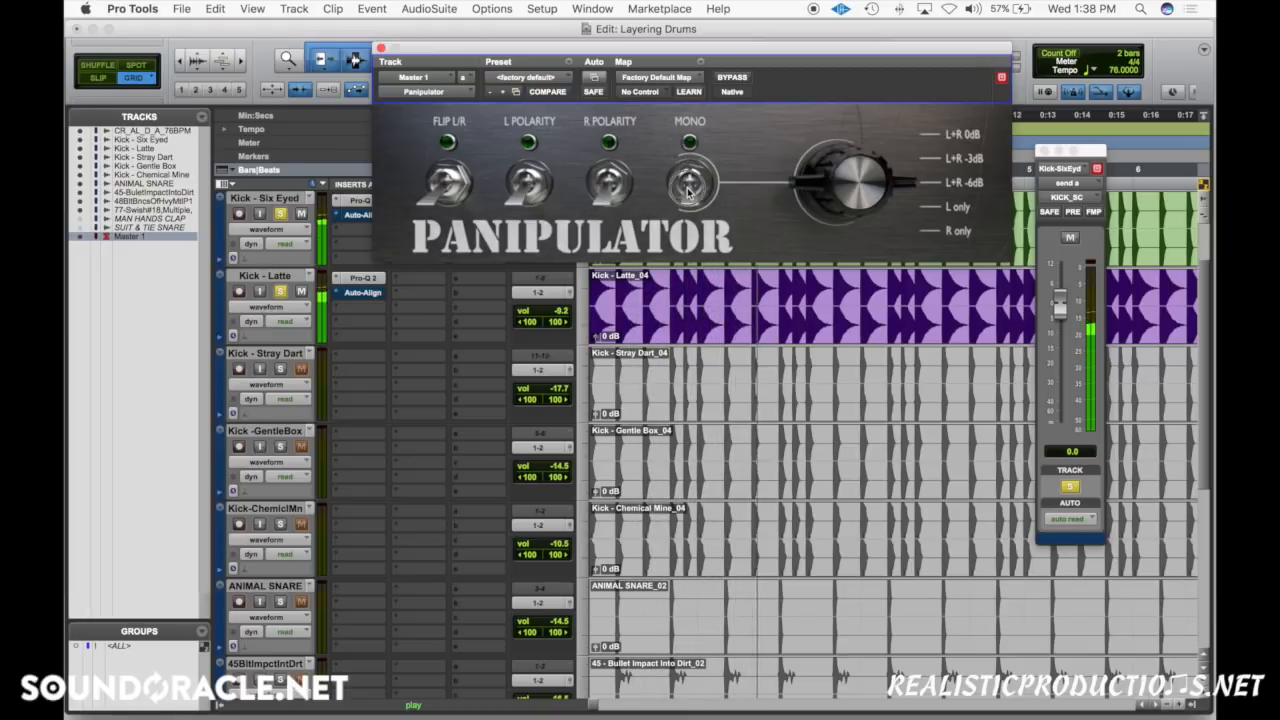
Toggle the Auto-Align bypass on both kicks while listening in mono, leaving Auto-Align active.
{"action": "left_click", "coordinate": [360, 217], "text": "alt+super"}
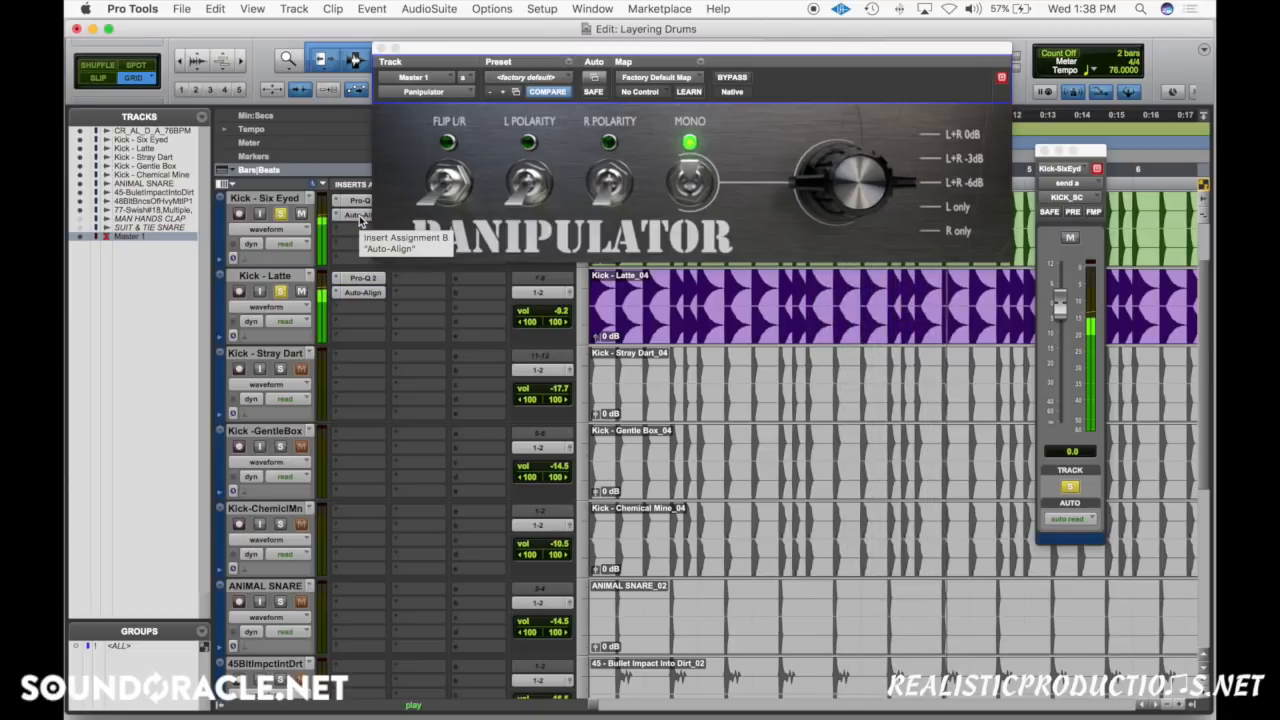
{"action": "left_click", "coordinate": [360, 217], "text": "alt+super"}
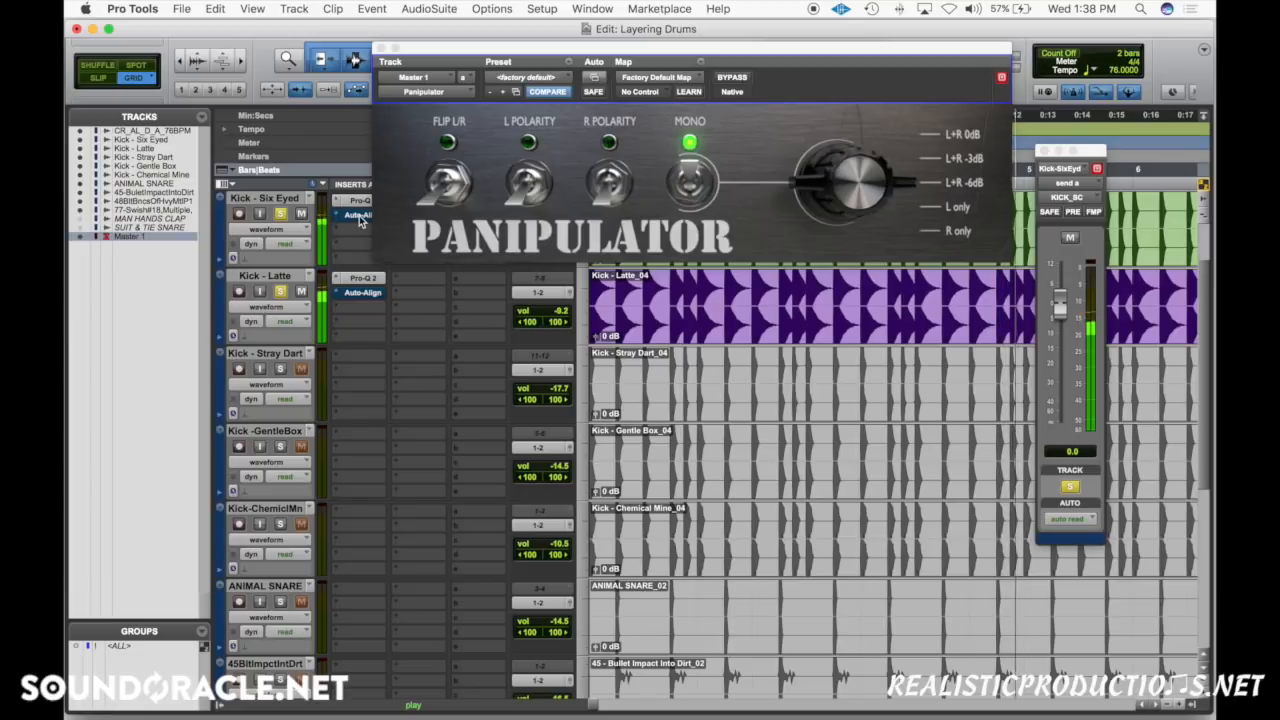
{"action": "left_click", "coordinate": [359, 216], "text": "alt+super"}
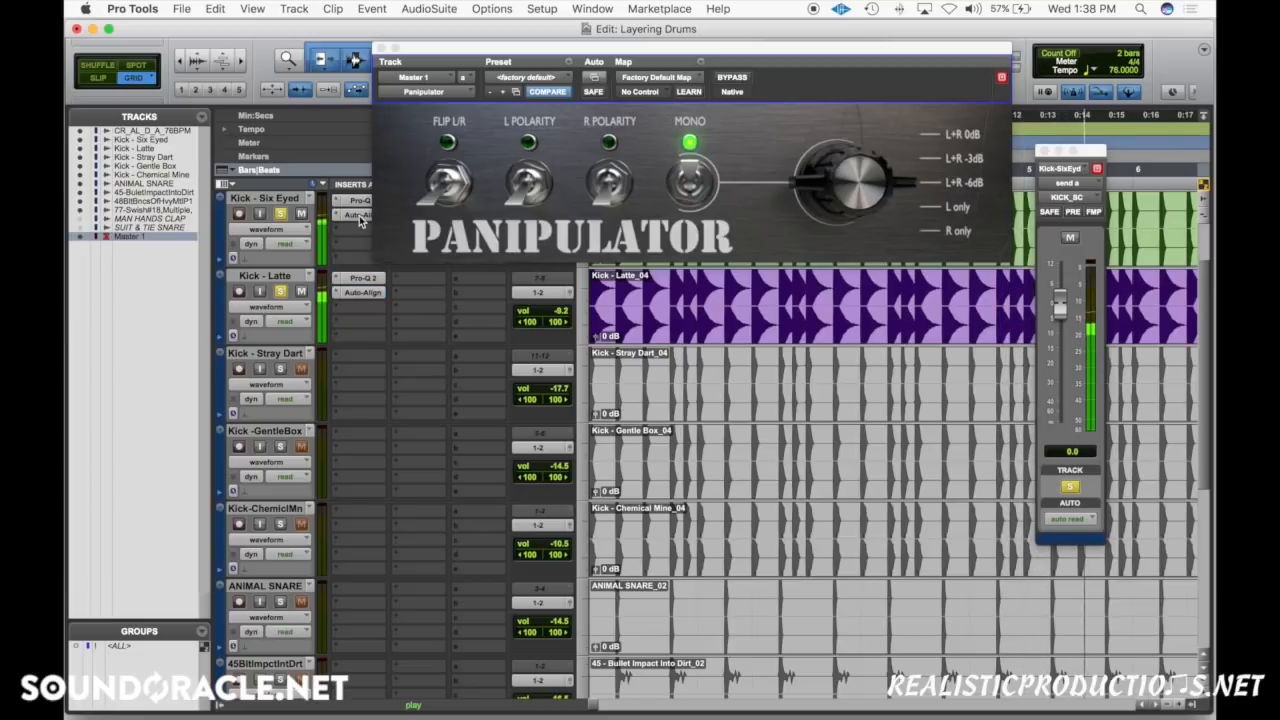
Stop playback, switch off Panipulator's mono mode and close the plug-in window.
{"action": "key", "text": "space"}
{"action": "left_click", "coordinate": [692, 180]}
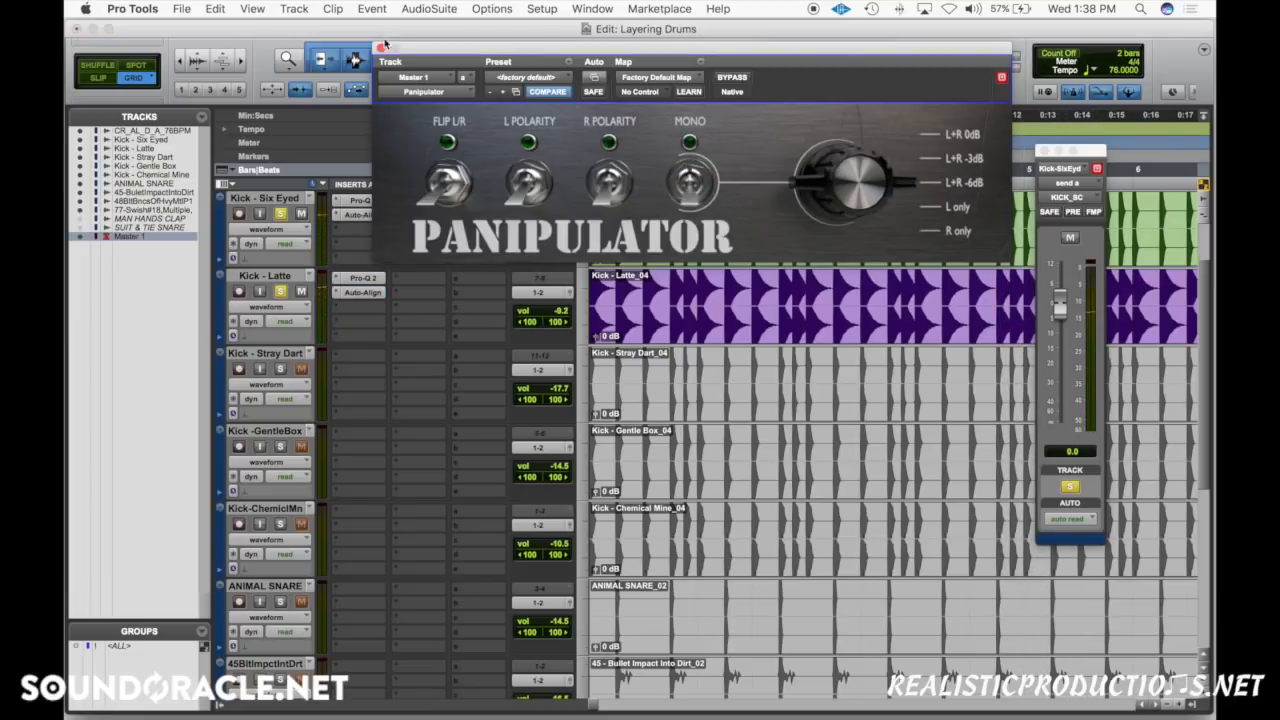
{"action": "left_click", "coordinate": [382, 48]}
{"action": "scroll", "coordinate": [337, 453], "scroll_direction": "down", "scroll_amount": 5}
{"action": "scroll", "coordinate": [334, 447], "scroll_direction": "down", "scroll_amount": 3}
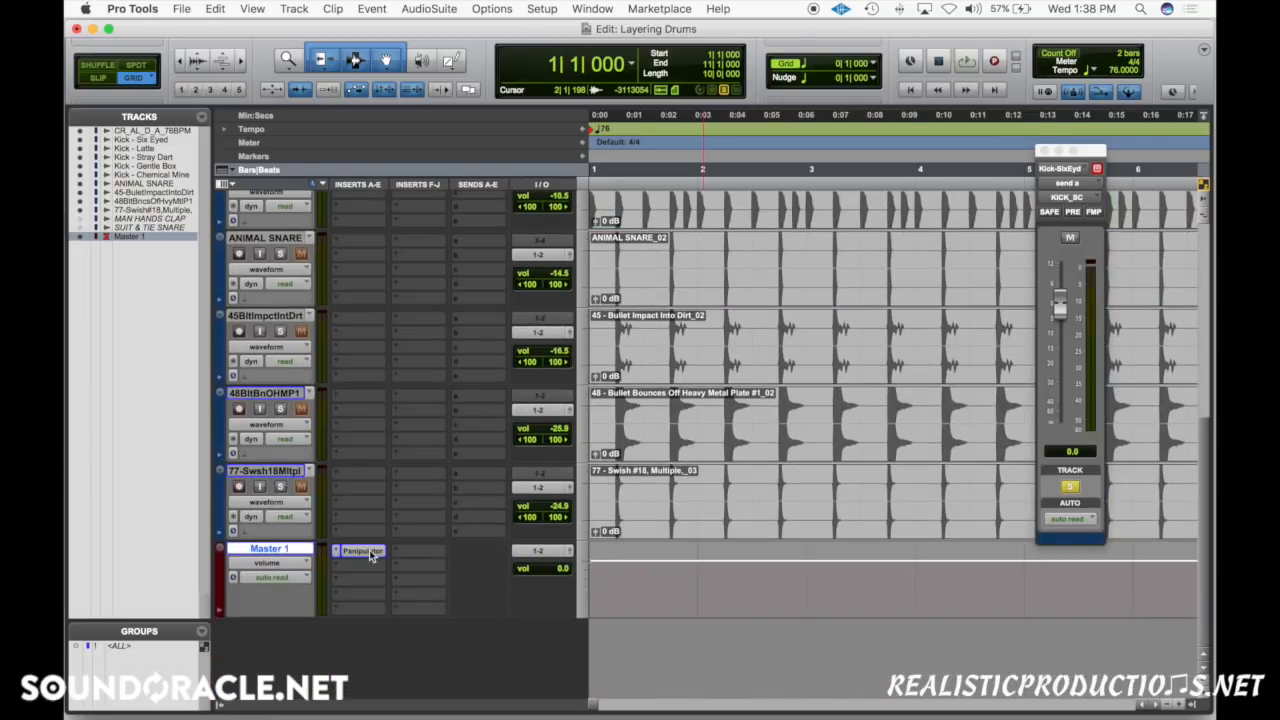
{"action": "scroll", "coordinate": [808, 445], "scroll_direction": "up", "scroll_amount": 10}
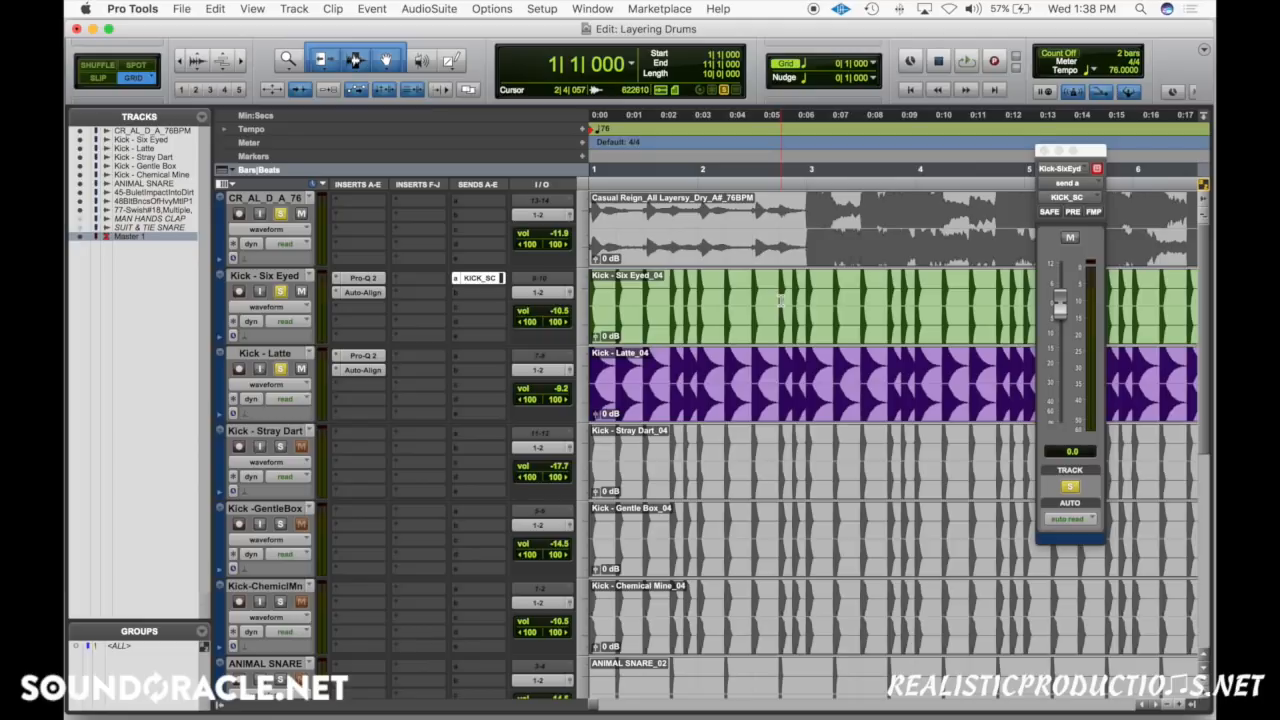
Review the Auto-Align settings on Kick - Six Eyed and Kick - Latte, clearing the window off the tracks.
{"action": "left_click", "coordinate": [359, 293]}
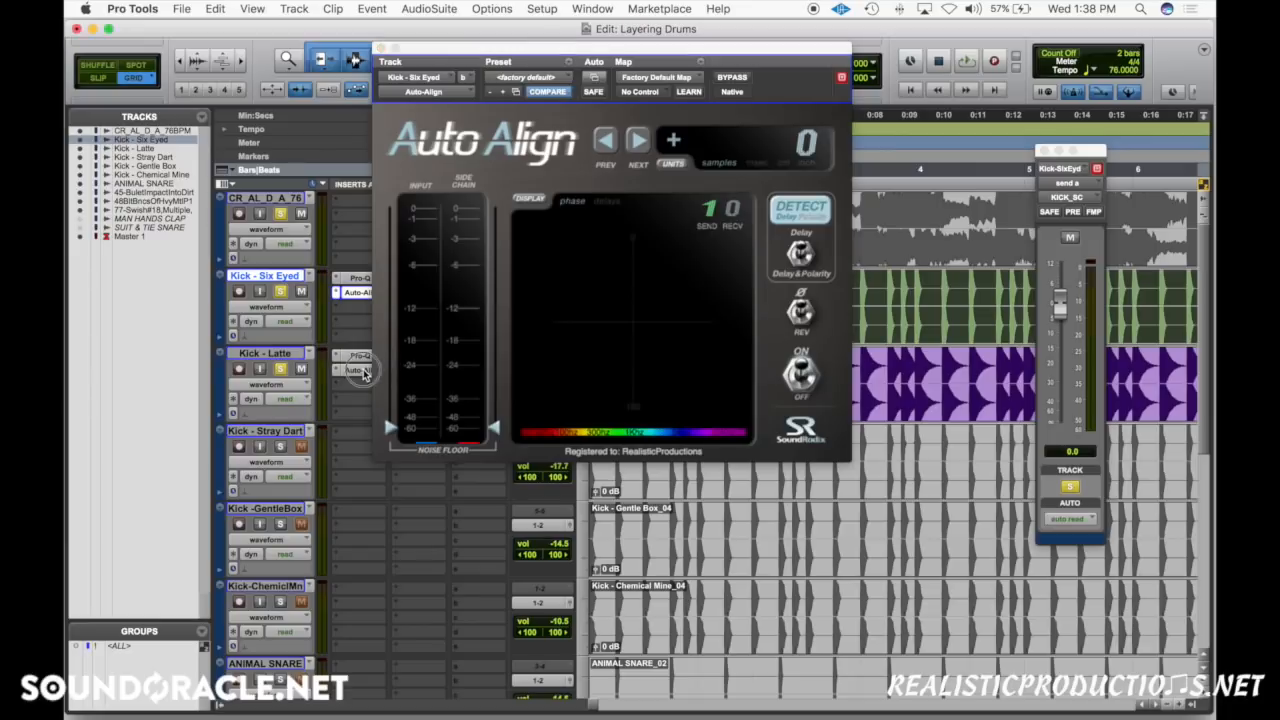
{"action": "left_click", "coordinate": [360, 371]}
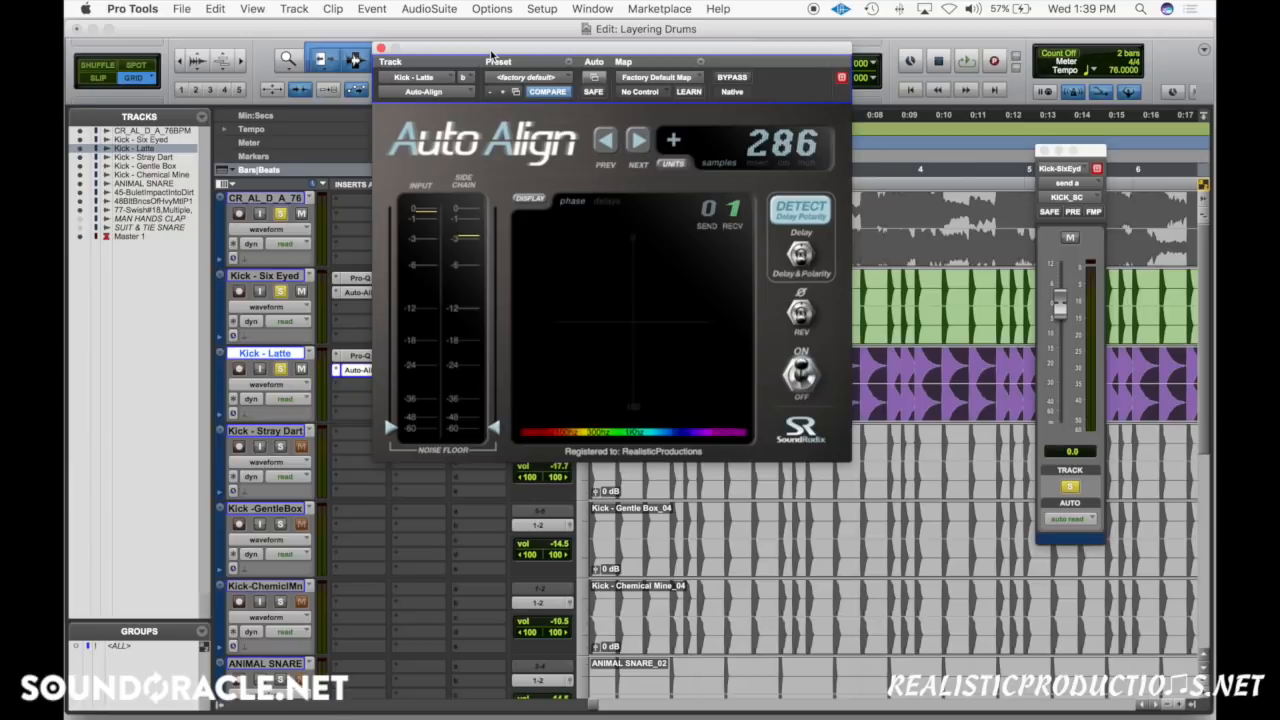
{"action": "left_click_drag", "start_coordinate": [491, 55], "coordinate": [1112, 240]}
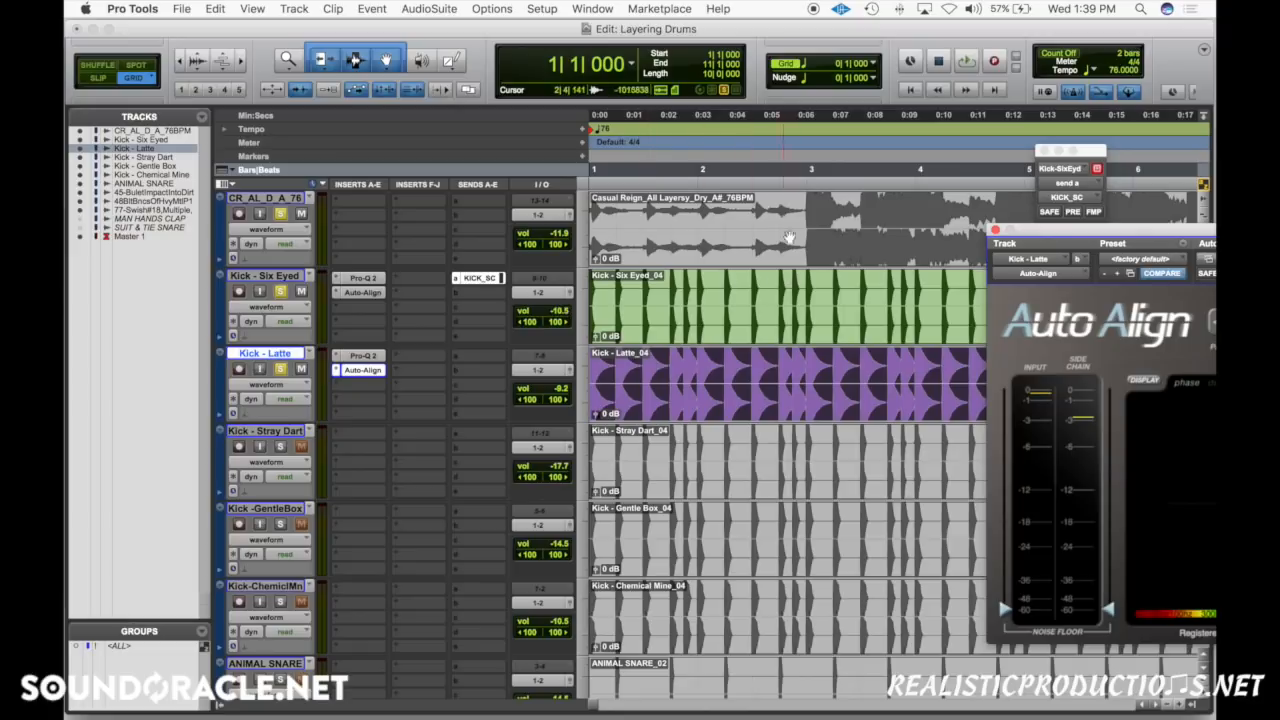
Clear the solo on all tracks and select the Kick - Six Eyed track.
{"action": "left_click", "coordinate": [281, 292], "text": "alt"}
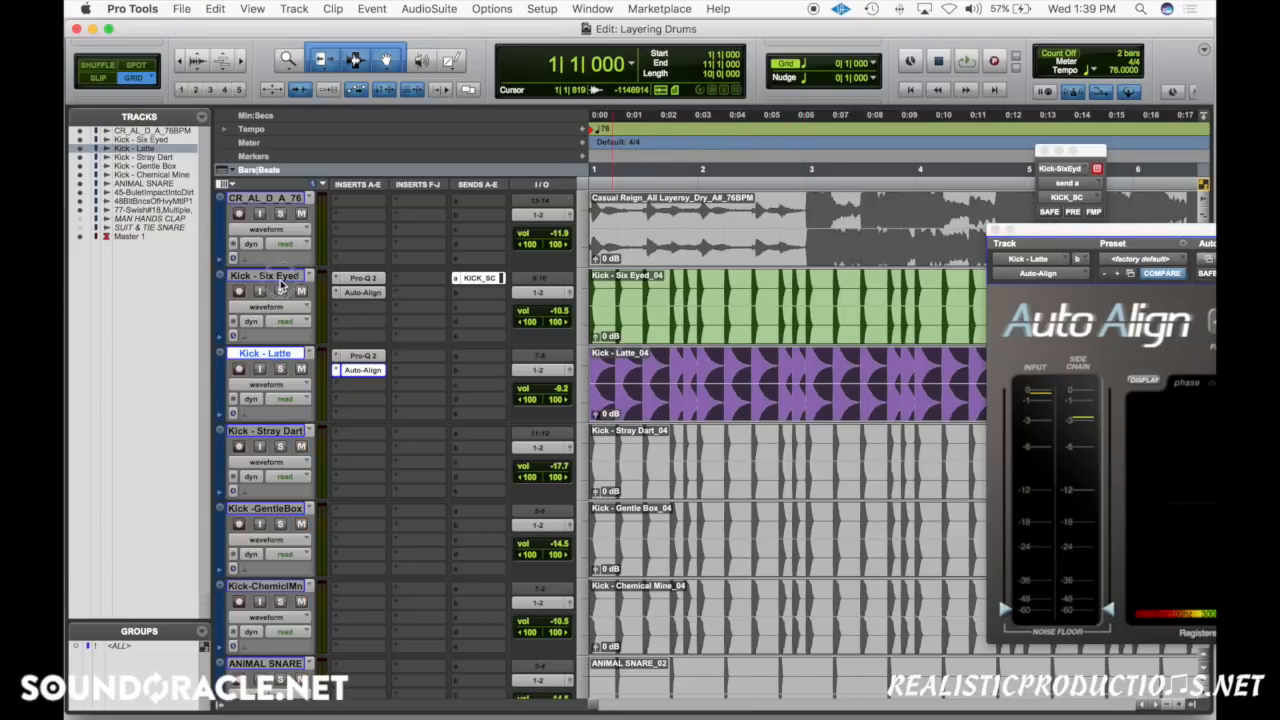
{"action": "left_click", "coordinate": [266, 275]}
{"action": "key", "text": "super+m"}
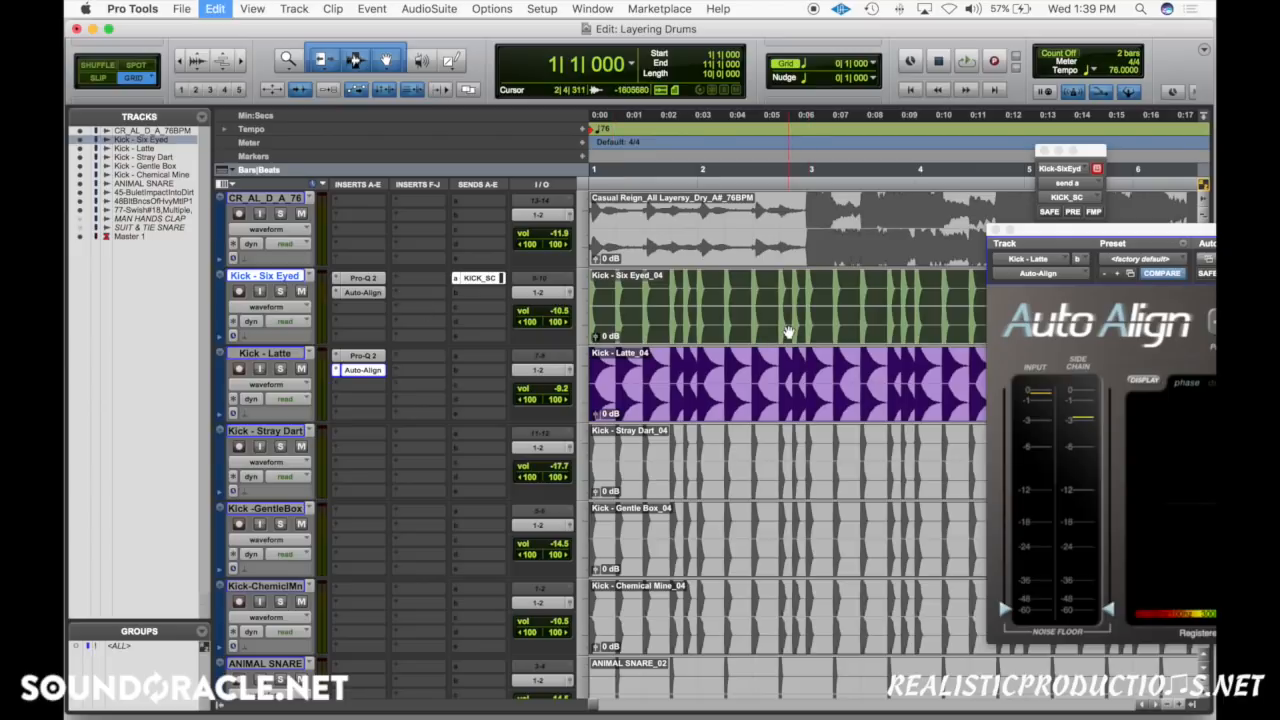
Remove the Auto-Align plug-in from both the Kick - Six Eyed and Kick - Latte tracks.
{"action": "left_click", "coordinate": [336, 293]}
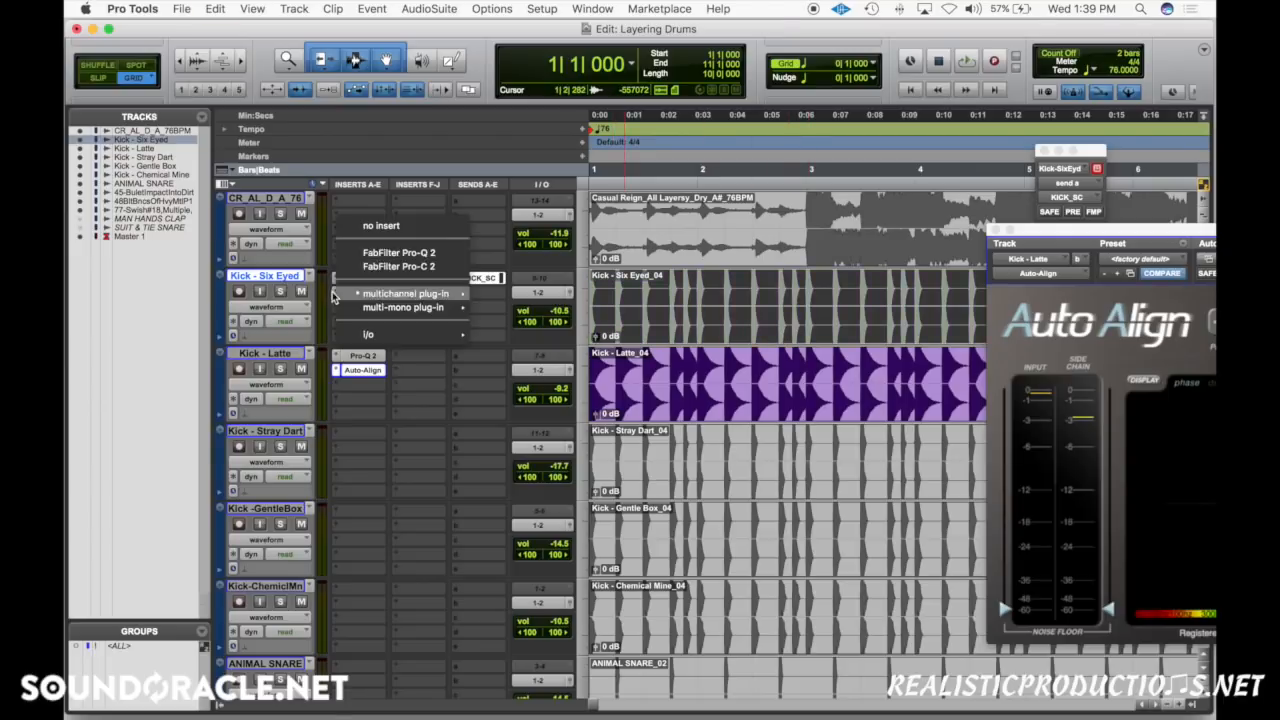
{"action": "left_click", "coordinate": [381, 229]}
{"action": "left_click", "coordinate": [337, 370]}
{"action": "left_click", "coordinate": [377, 305]}
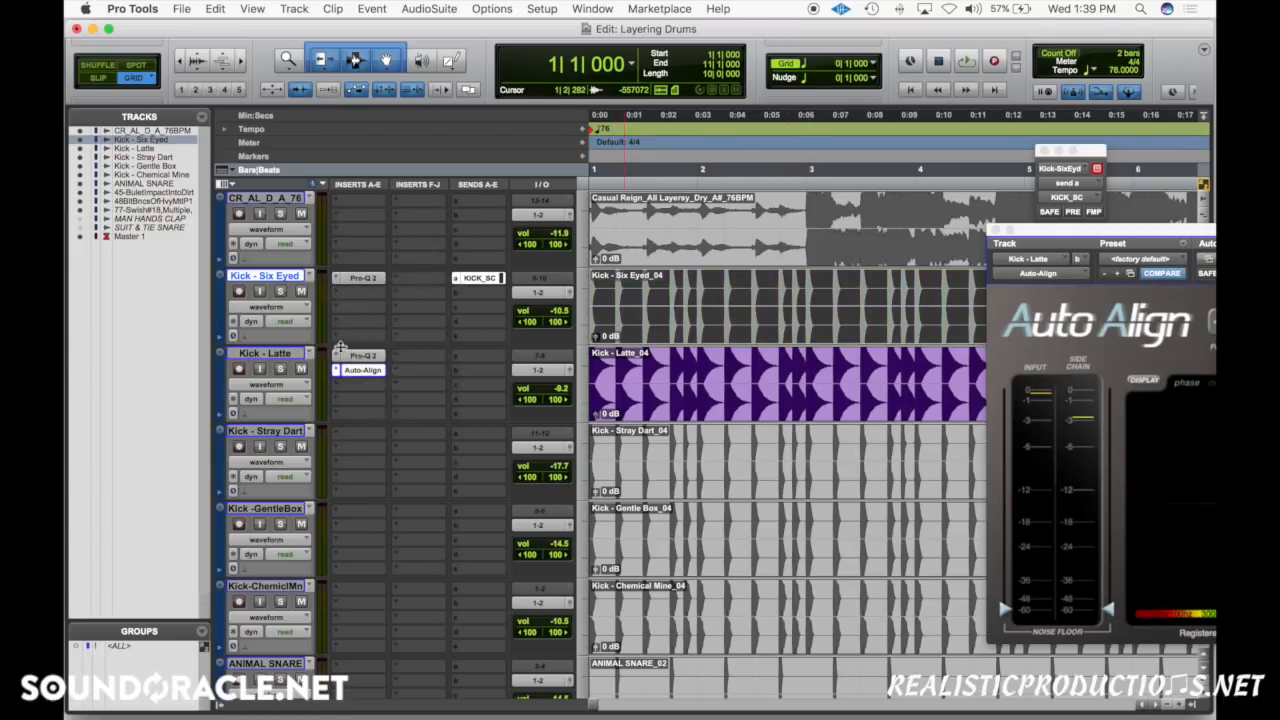
{"action": "left_click", "coordinate": [337, 357]}
{"action": "left_click", "coordinate": [374, 292]}
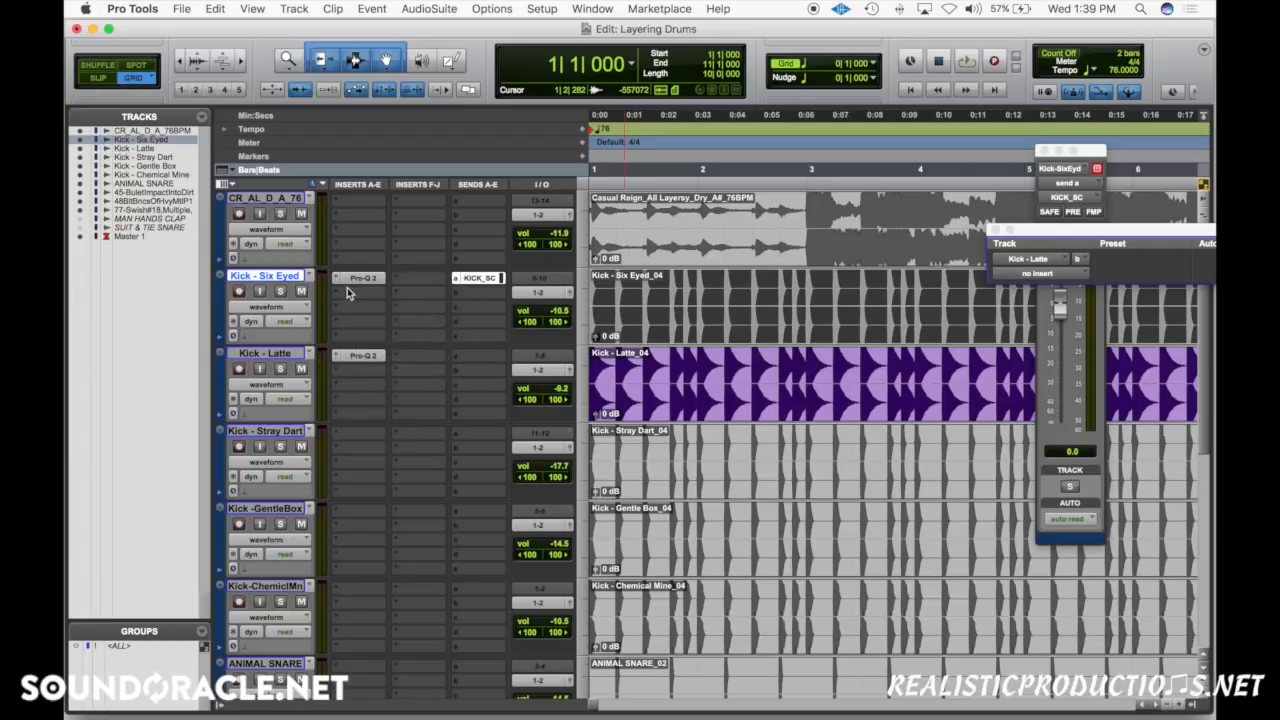
Remove the FabFilter Pro-Q 2 insert from Kick - Six Eyed and Kick - Latte.
{"action": "left_click", "coordinate": [336, 279]}
{"action": "left_click", "coordinate": [371, 213]}
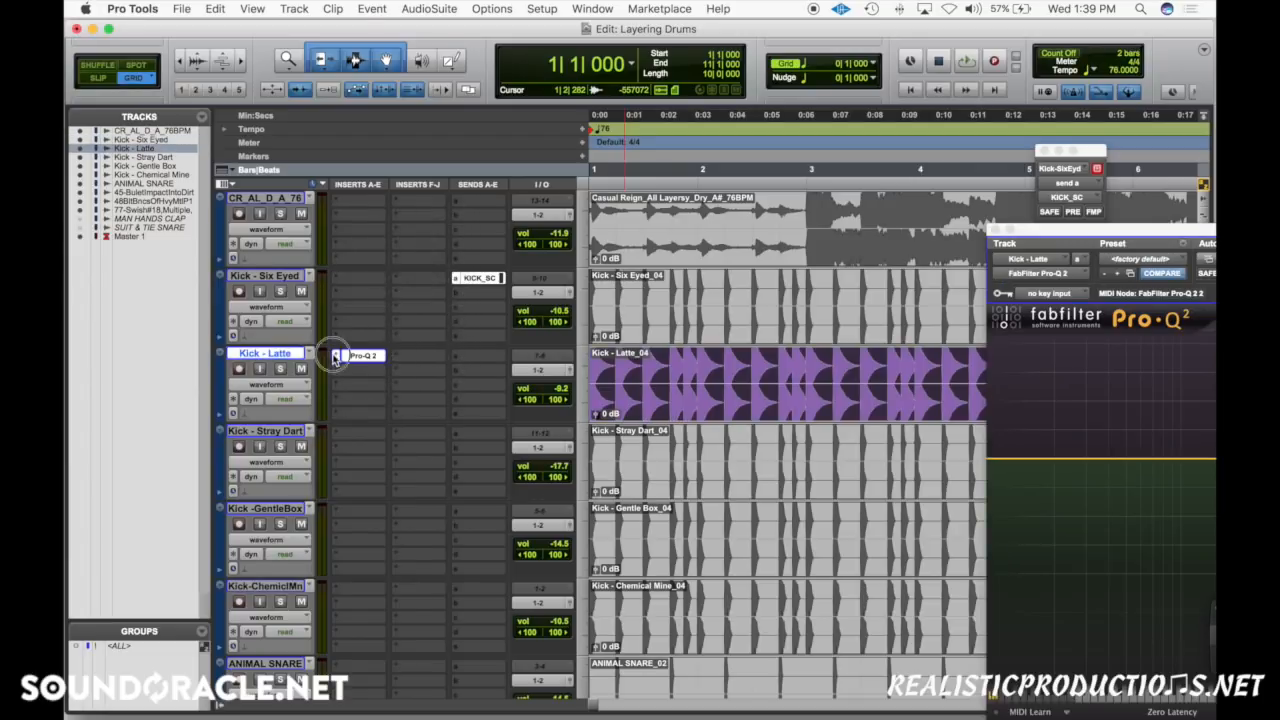
{"action": "left_click", "coordinate": [336, 357]}
{"action": "left_click", "coordinate": [374, 292]}
Unmute the clips on the Kick - Stray Dart and Kick - Gentle Box tracks.
{"action": "left_click", "coordinate": [272, 432]}
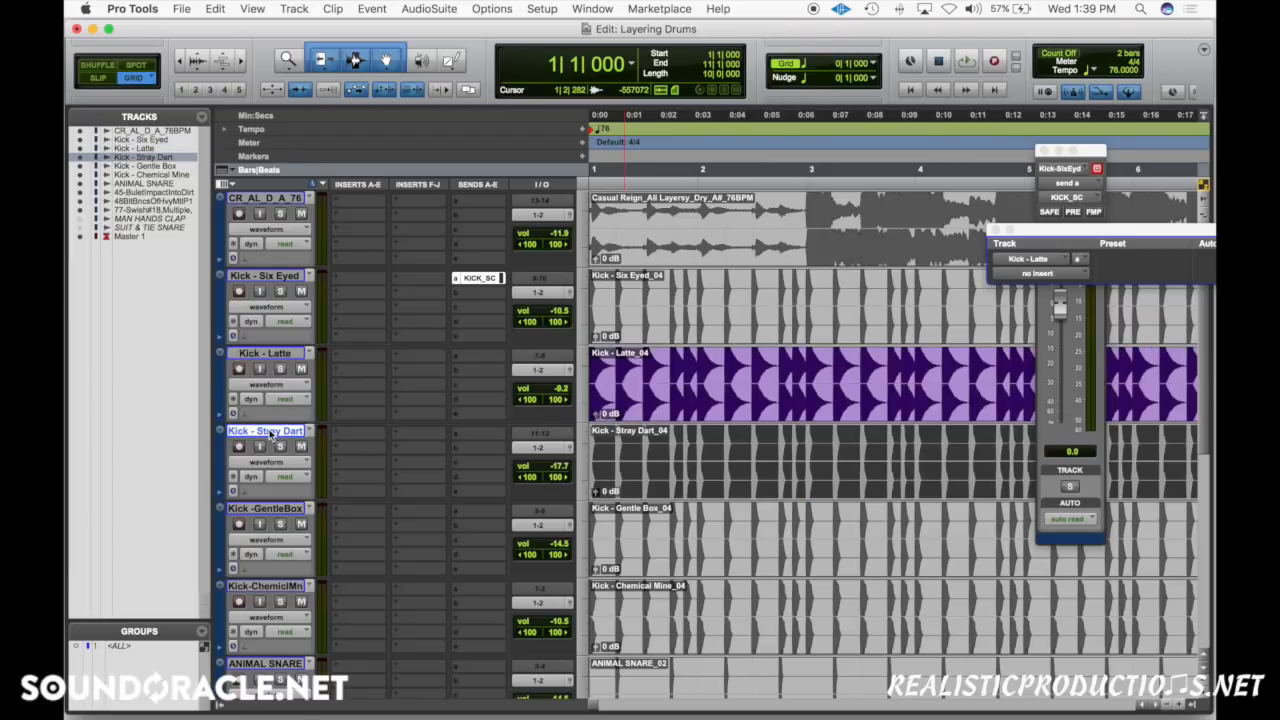
{"action": "left_click", "coordinate": [672, 552], "text": "shift"}
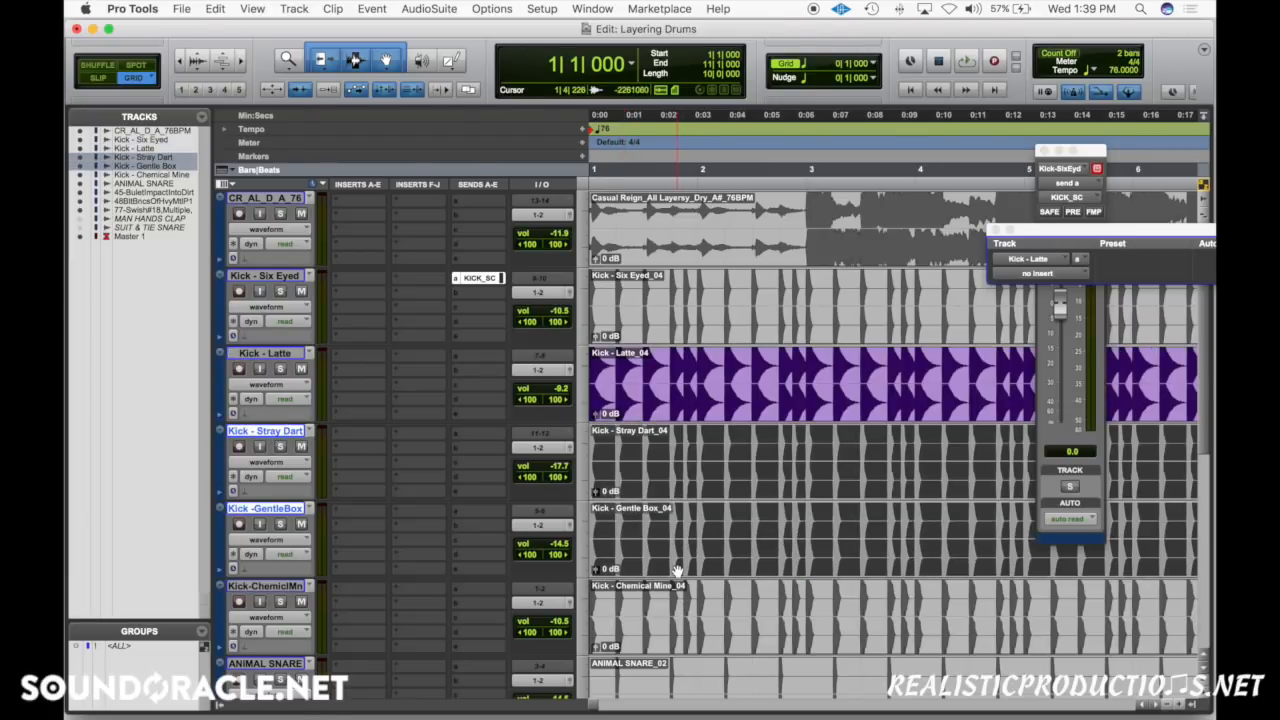
{"action": "key", "text": "super+m"}
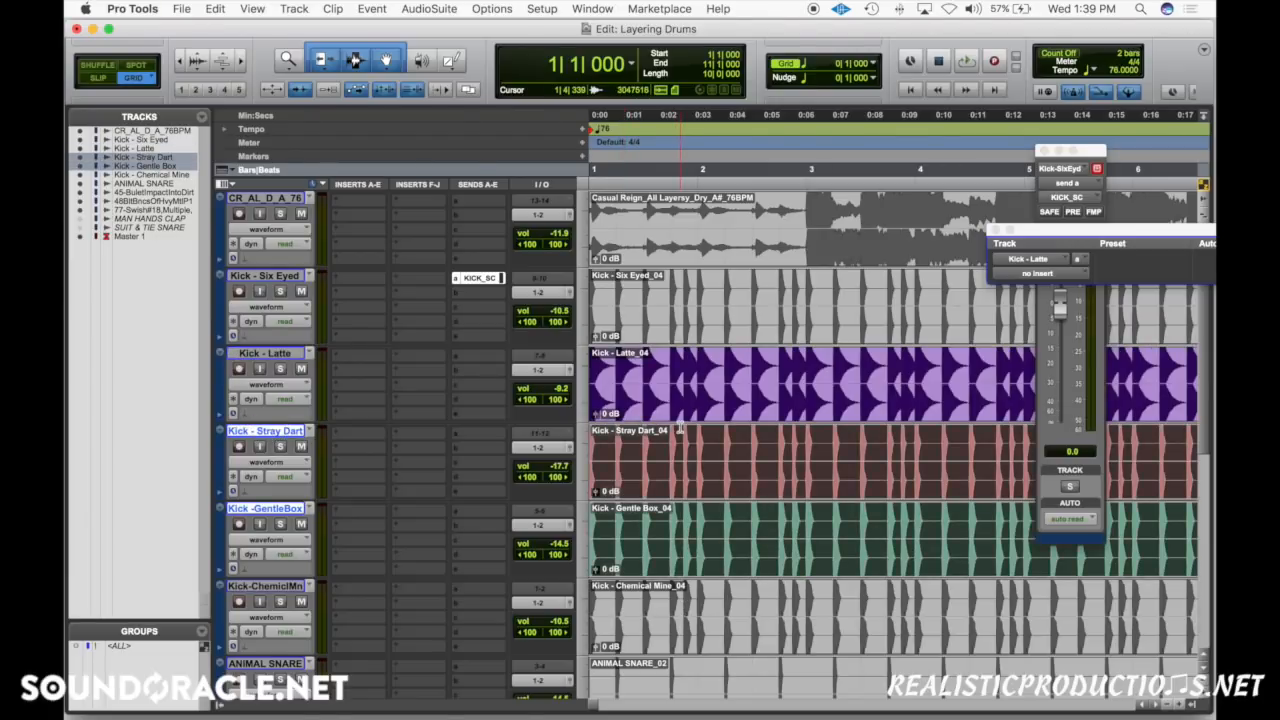
Audition the Kick - Latte and Kick - Stray Dart tracks one after the other, each in solo.
{"action": "left_click", "coordinate": [285, 355]}
{"action": "left_click", "coordinate": [281, 372]}
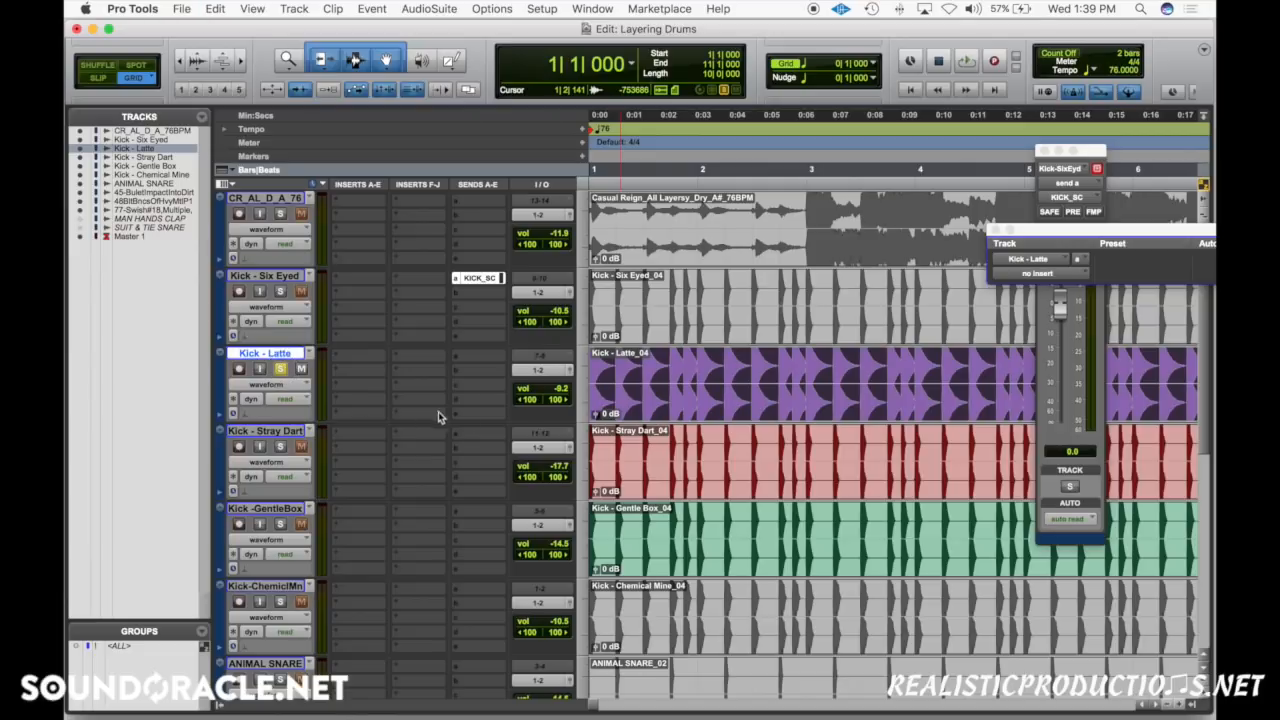
{"action": "key", "text": "space"}
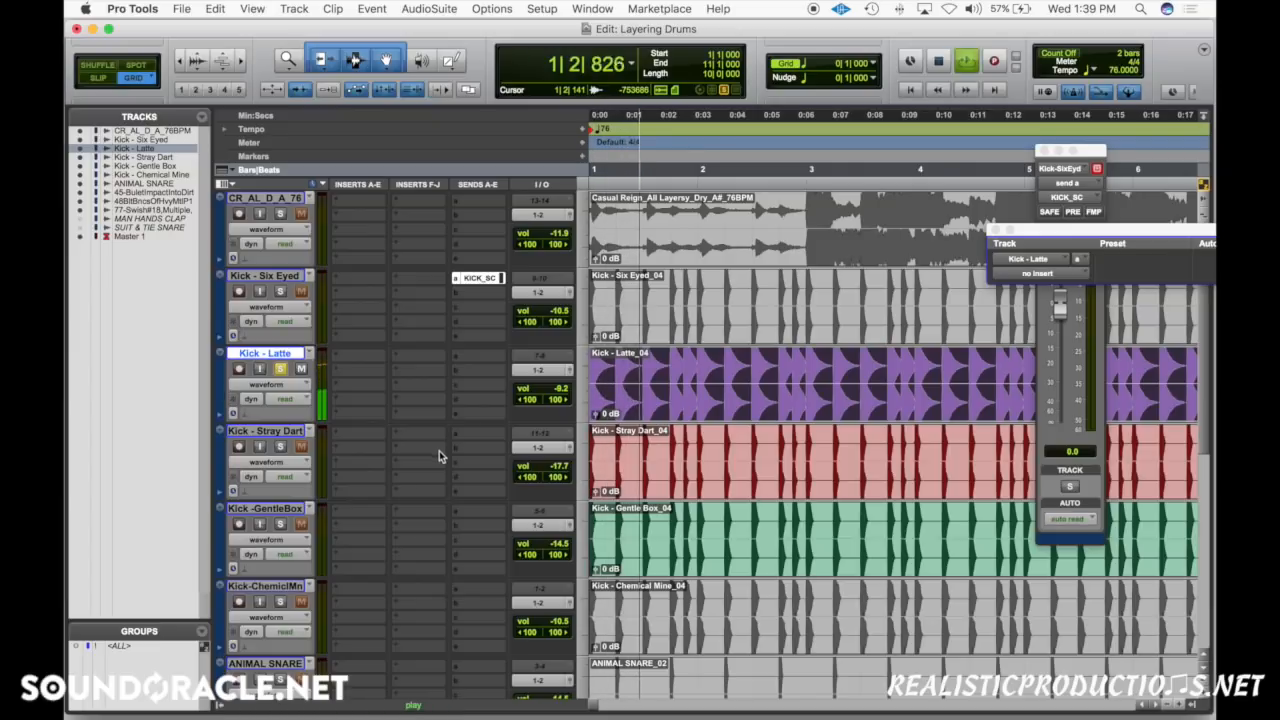
{"action": "key", "text": "space"}
{"action": "left_click", "coordinate": [280, 446]}
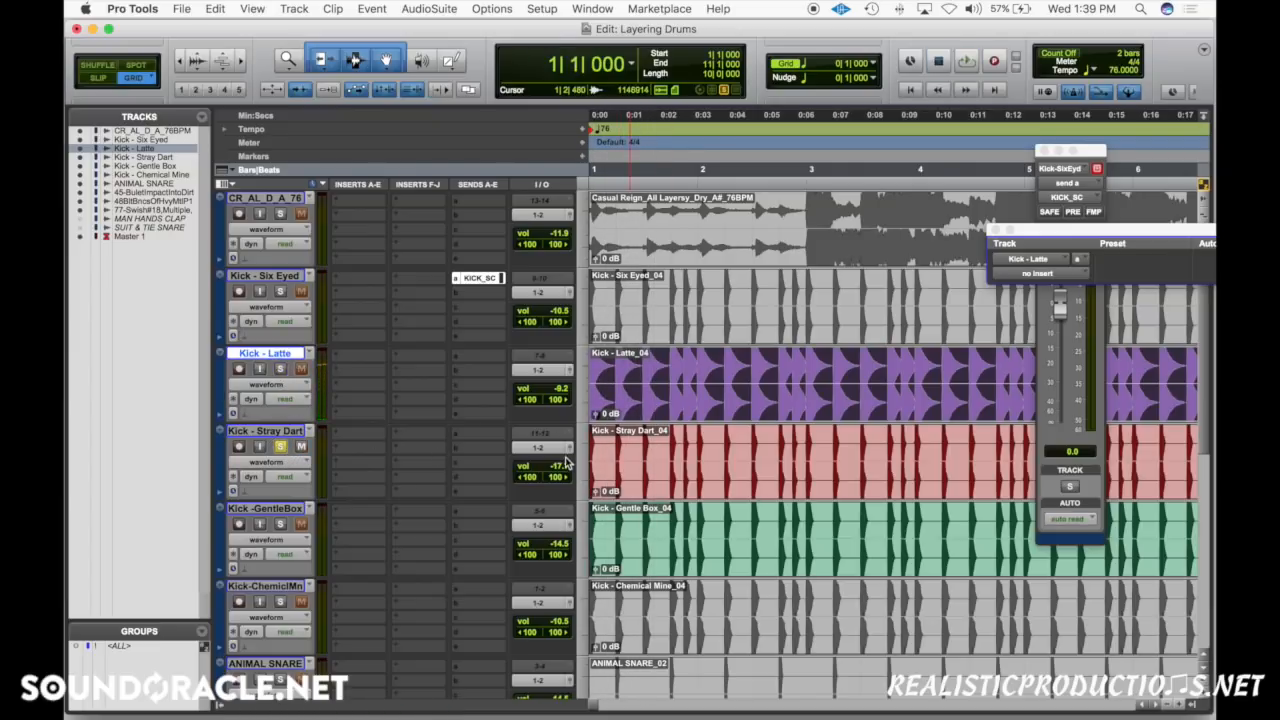
{"action": "key", "text": "space"}
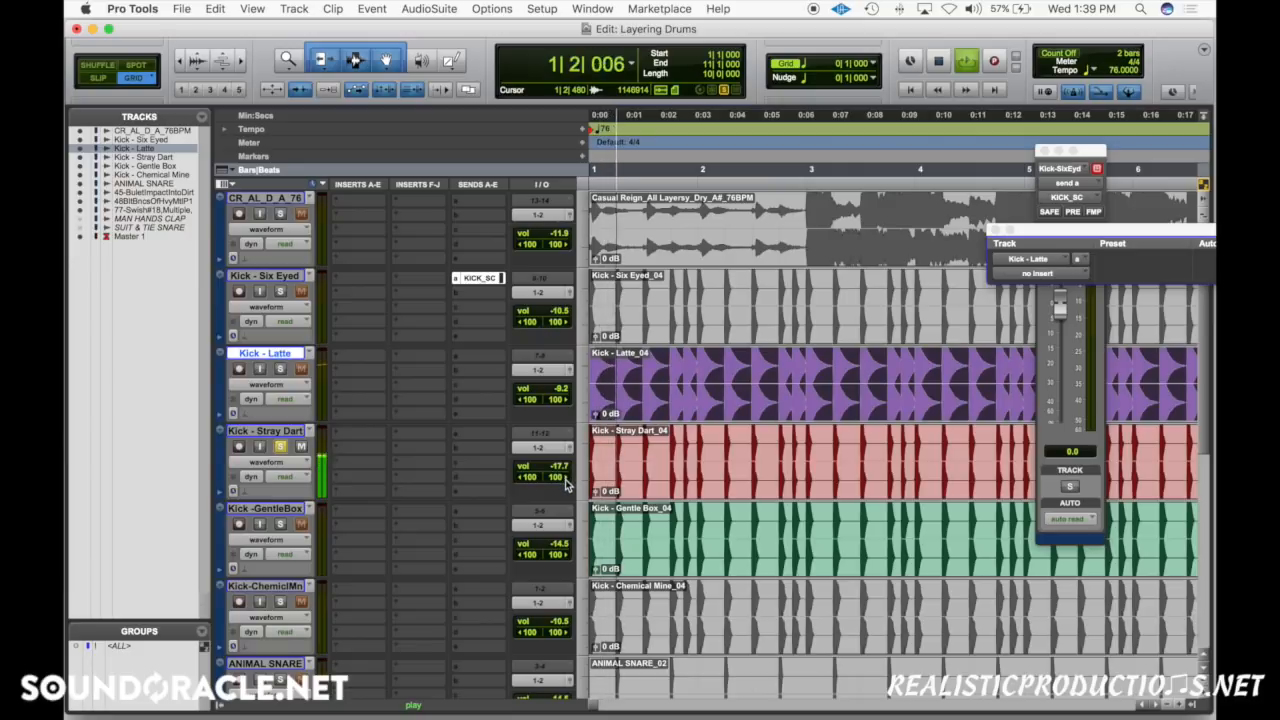
{"action": "key", "text": "space"}
Move the solo from Kick - Stray Dart to Kick - Gentle Box and audition it.
{"action": "scroll", "coordinate": [692, 455], "scroll_direction": "down", "scroll_amount": 1}
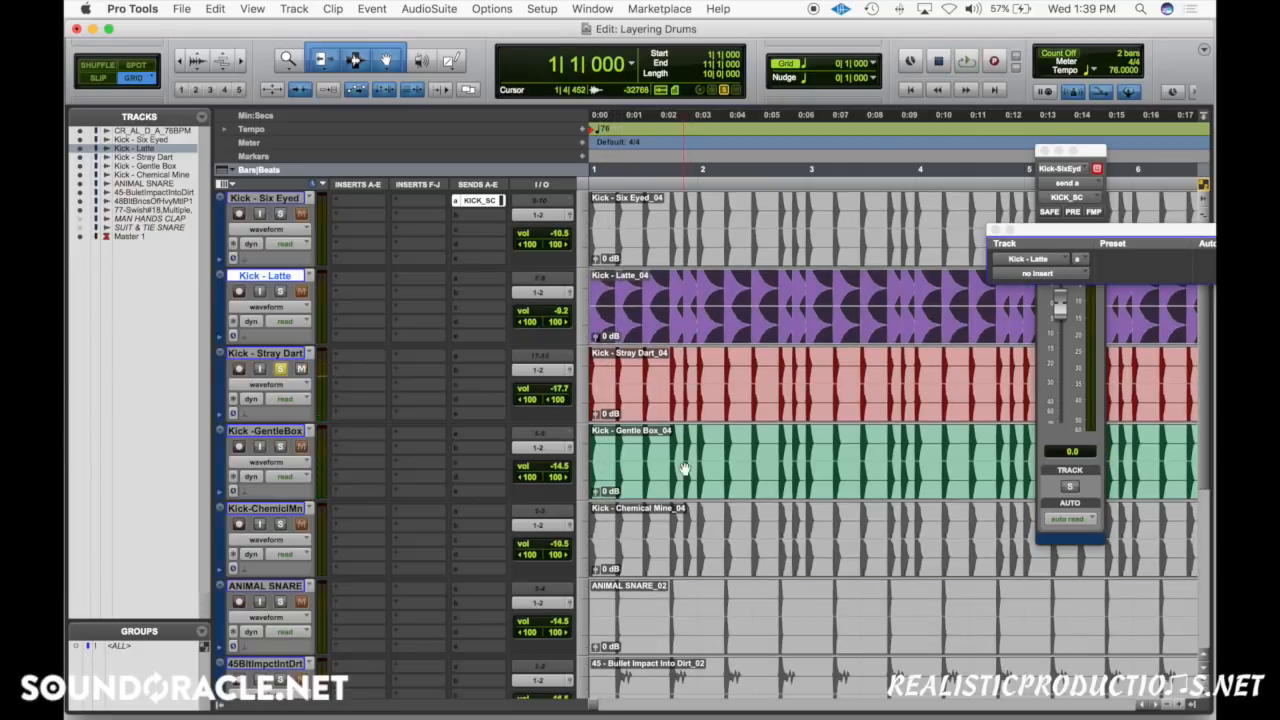
{"action": "left_click", "coordinate": [281, 369]}
{"action": "left_click", "coordinate": [280, 446]}
{"action": "key", "text": "space"}
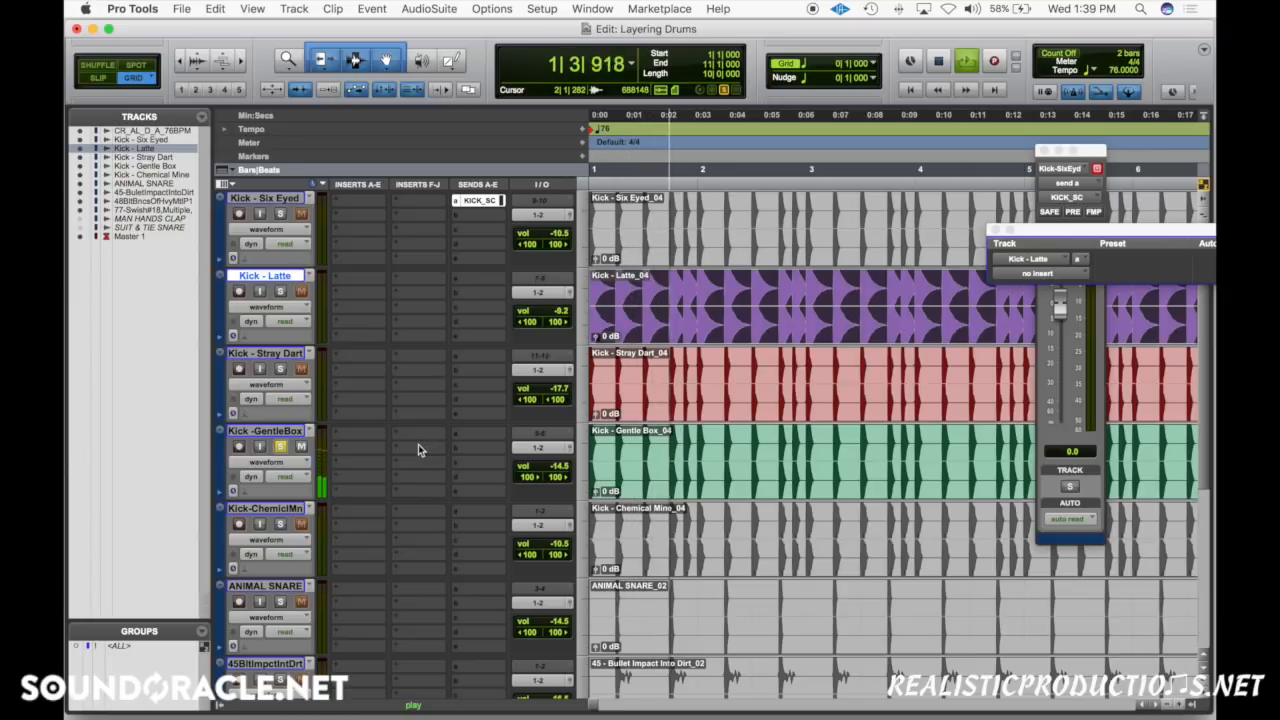
{"action": "key", "text": "space"}
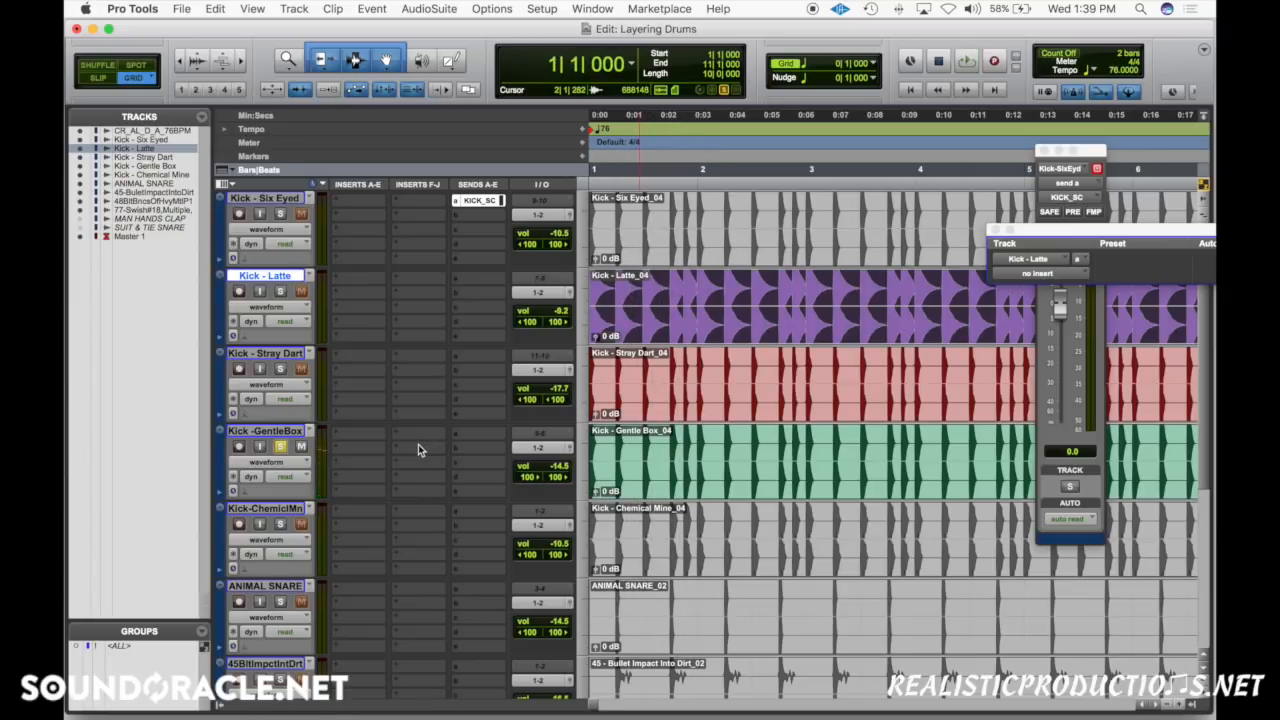
Save the session and clear the solo on all tracks.
{"action": "key", "text": "super+bracketright"}
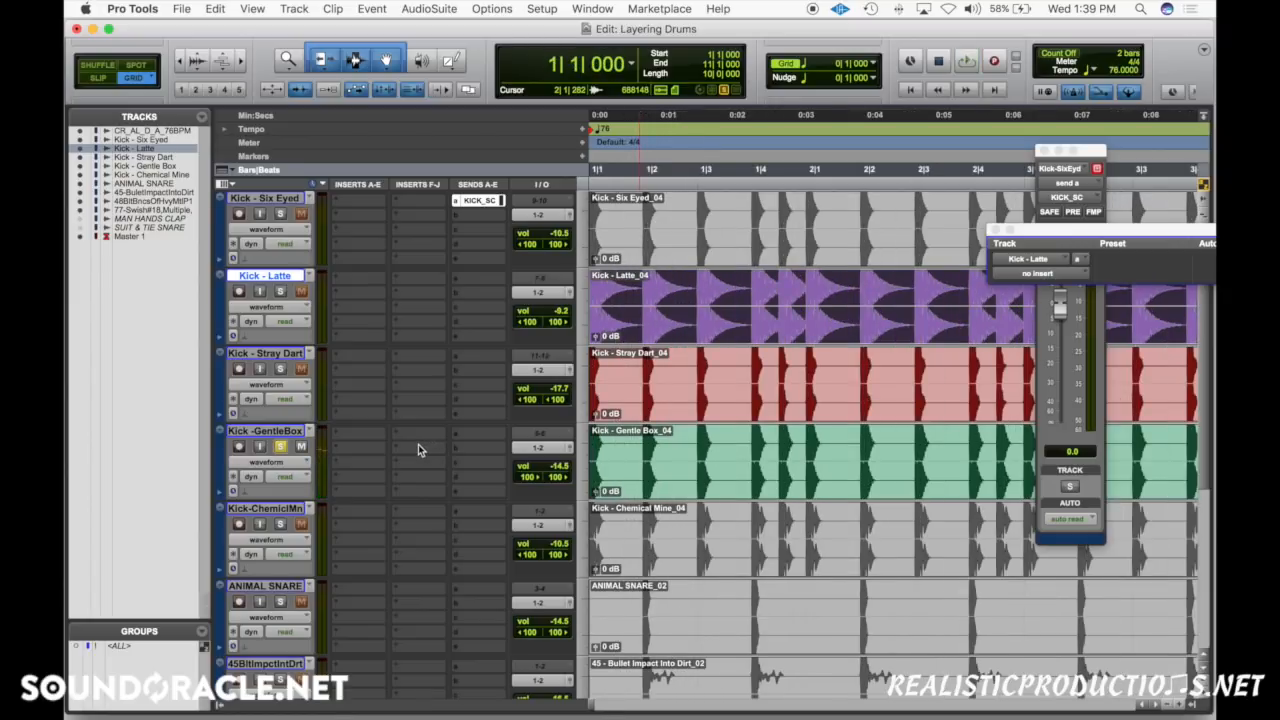
{"action": "key", "text": "super+bracketleft"}
{"action": "key", "text": "super+s"}
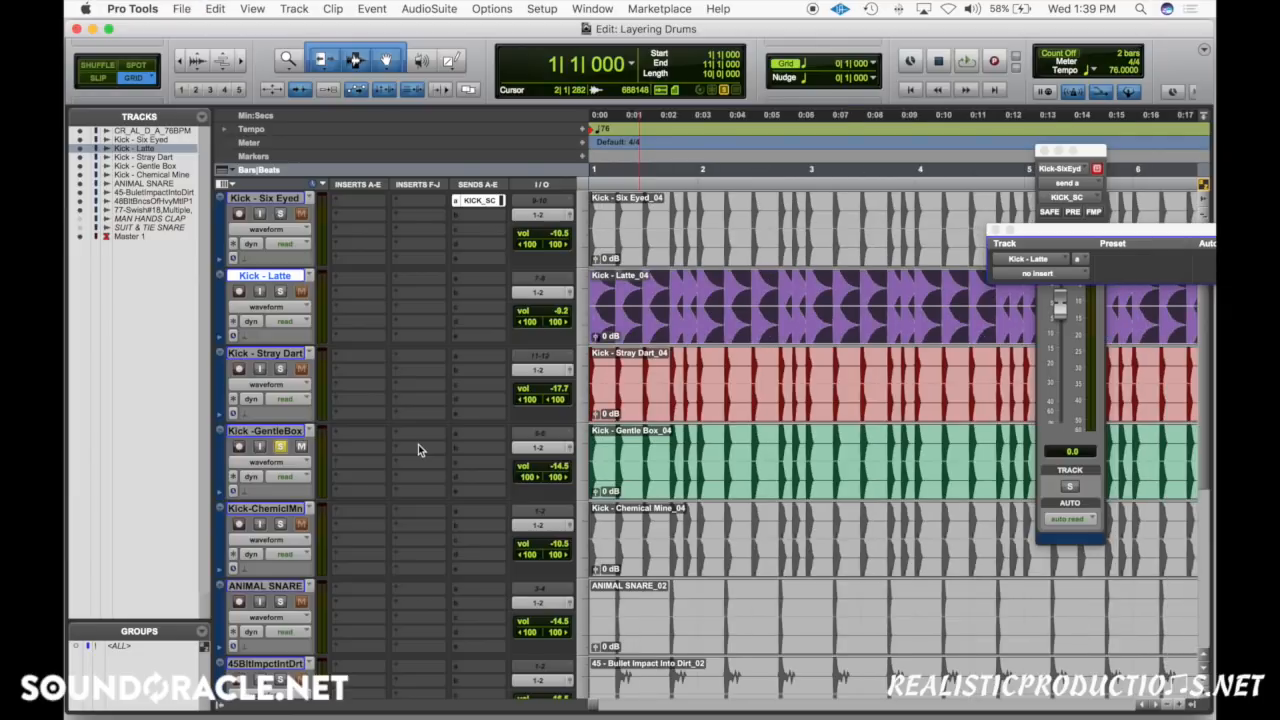
{"action": "scroll", "coordinate": [691, 454], "scroll_direction": "up", "scroll_amount": 2}
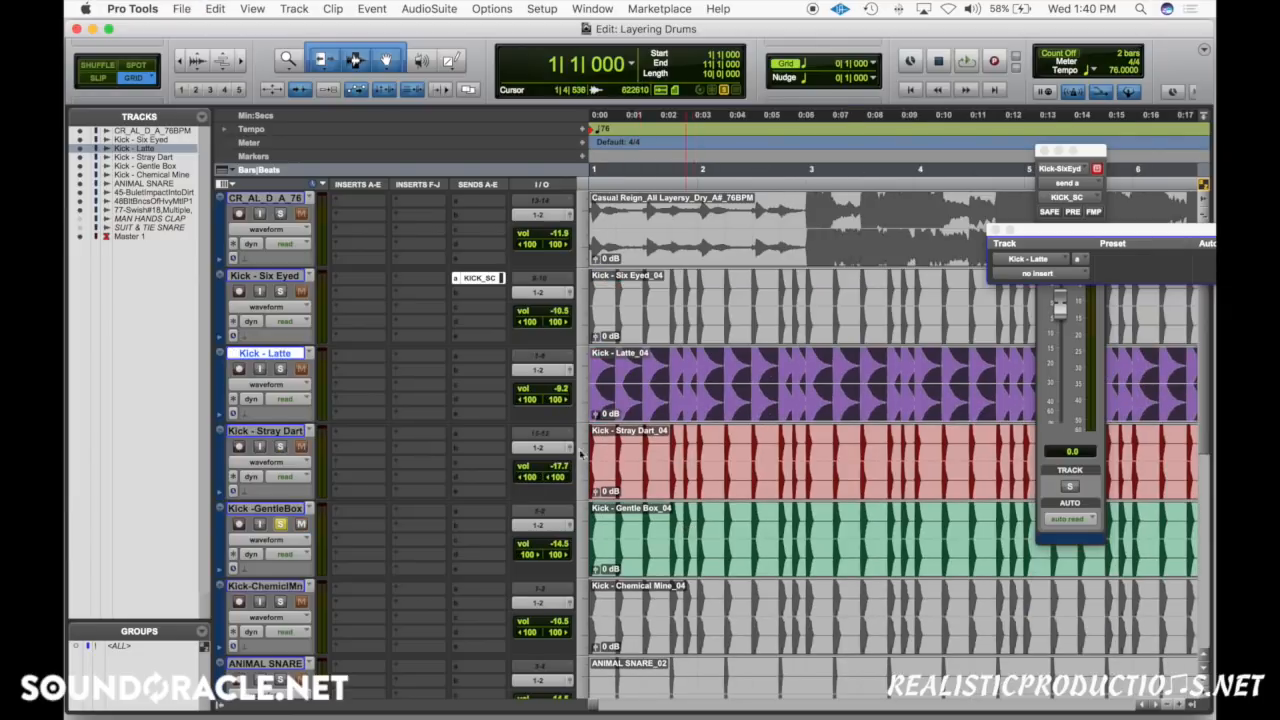
{"action": "left_click", "coordinate": [282, 370], "text": "alt"}
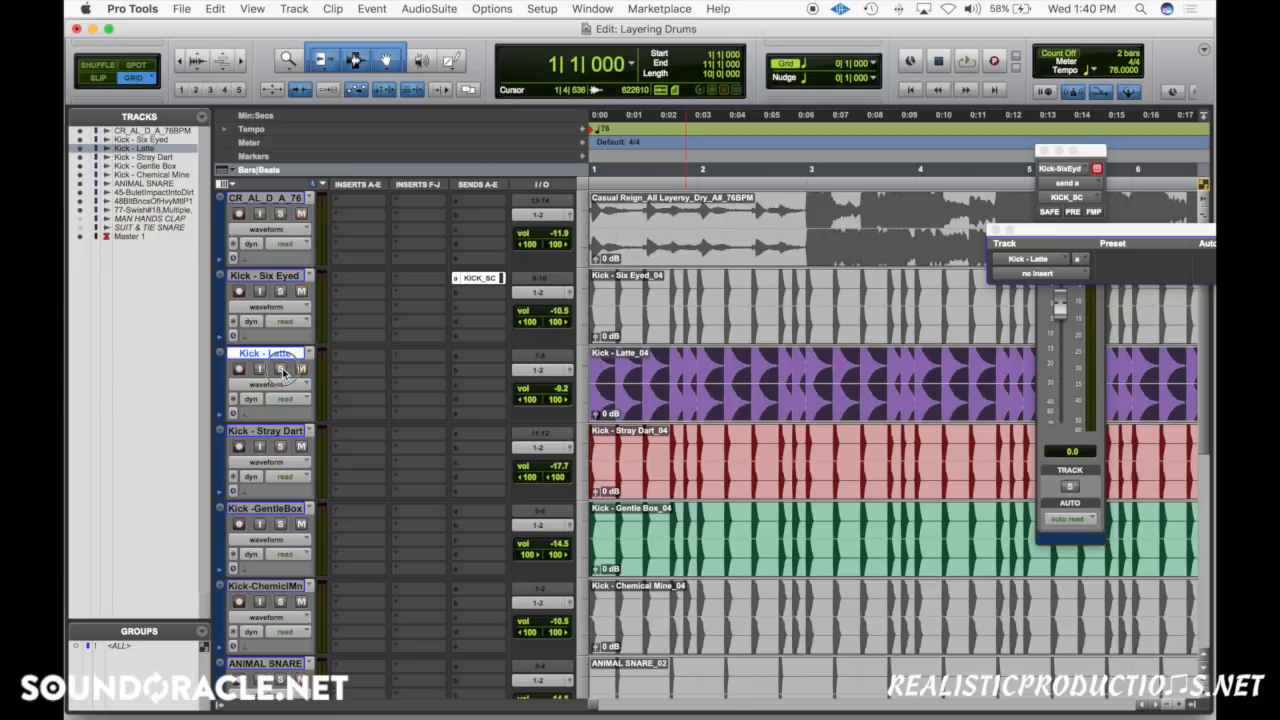
Play the Latte, Stray Dart and Gentle Box kicks together, toggling individual layers out and back in to compare them.
{"action": "scroll", "coordinate": [751, 578], "scroll_direction": "down", "scroll_amount": 4}
{"action": "scroll", "coordinate": [653, 473], "scroll_direction": "up", "scroll_amount": 2}
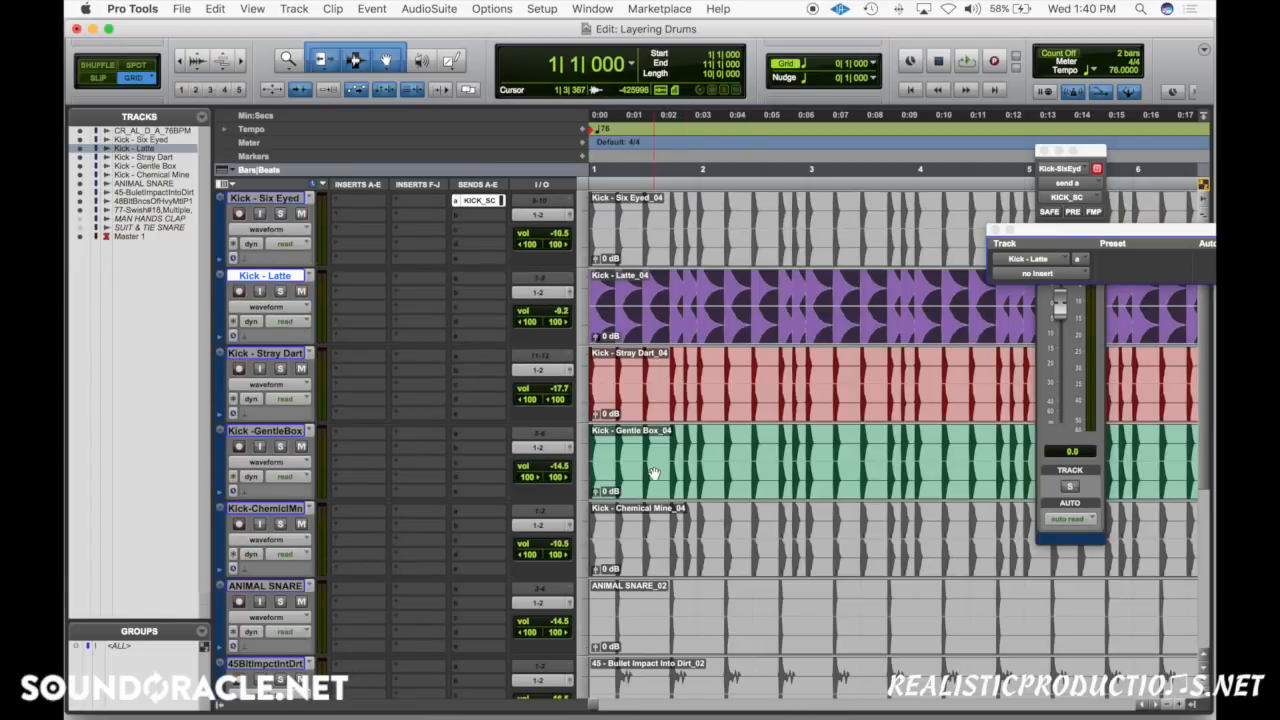
{"action": "key", "text": "space"}
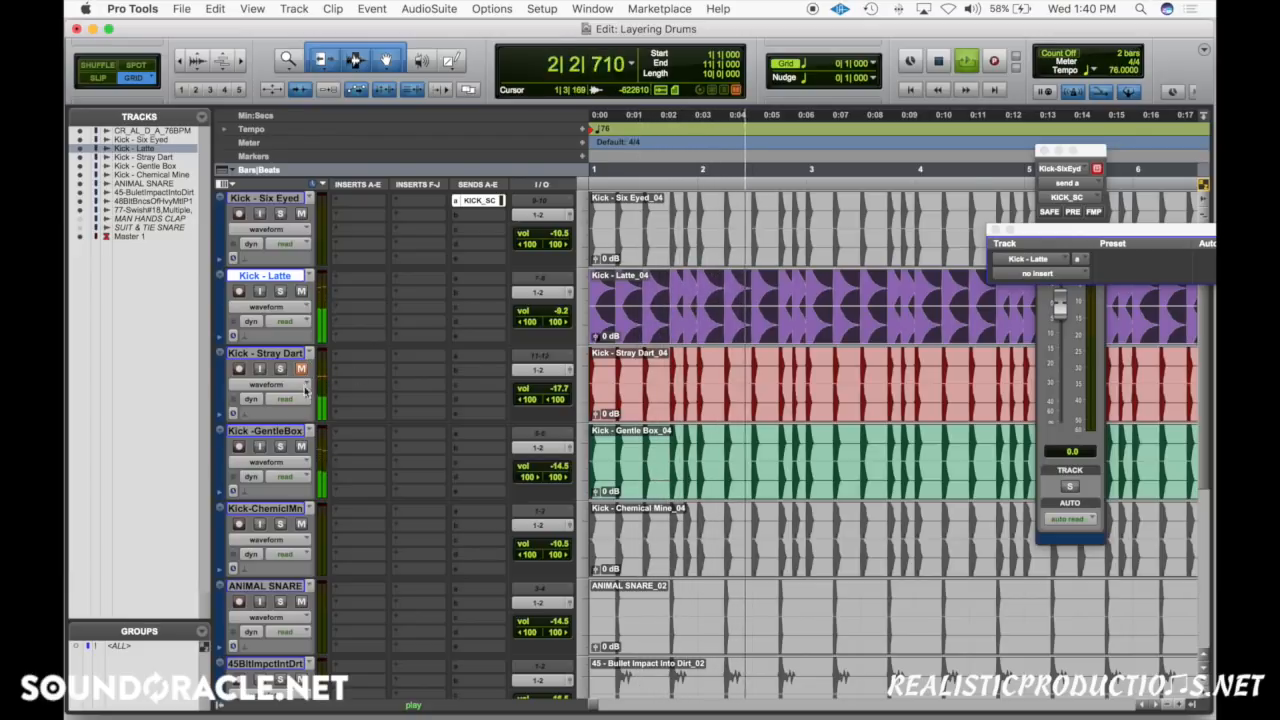
{"action": "left_click", "coordinate": [282, 447]}
{"action": "left_click", "coordinate": [291, 448]}
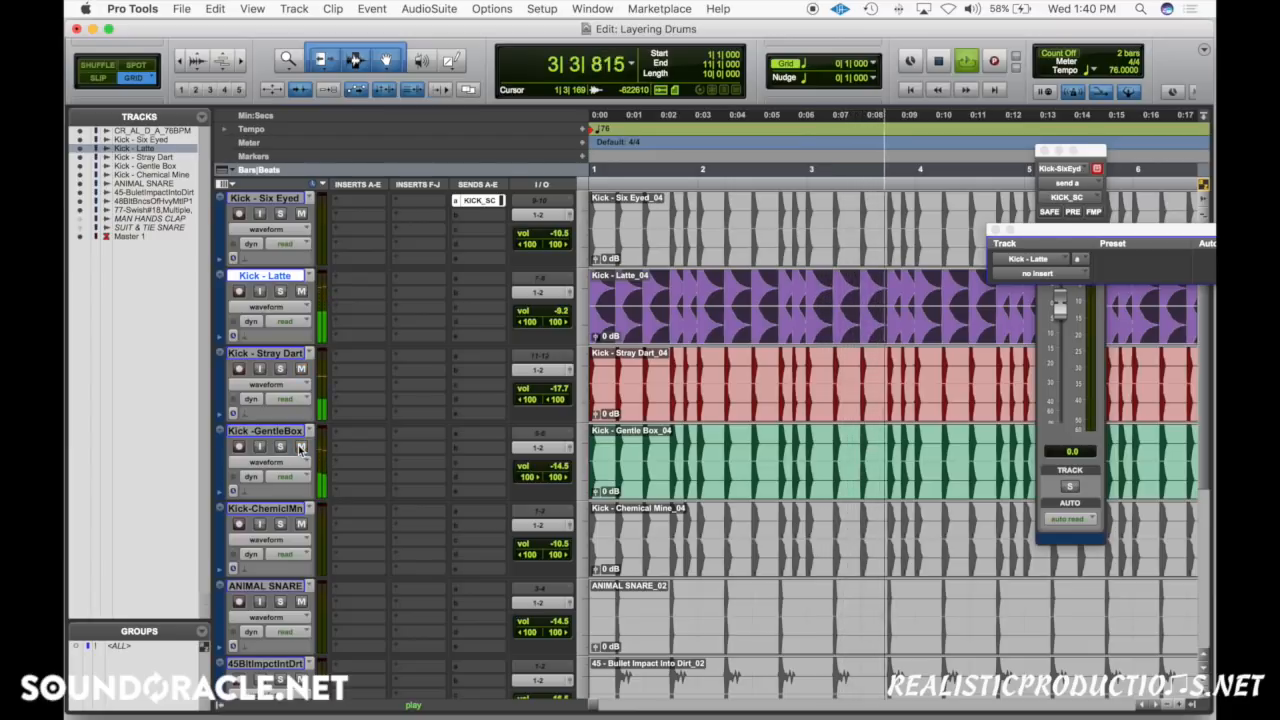
{"action": "key", "text": "space"}
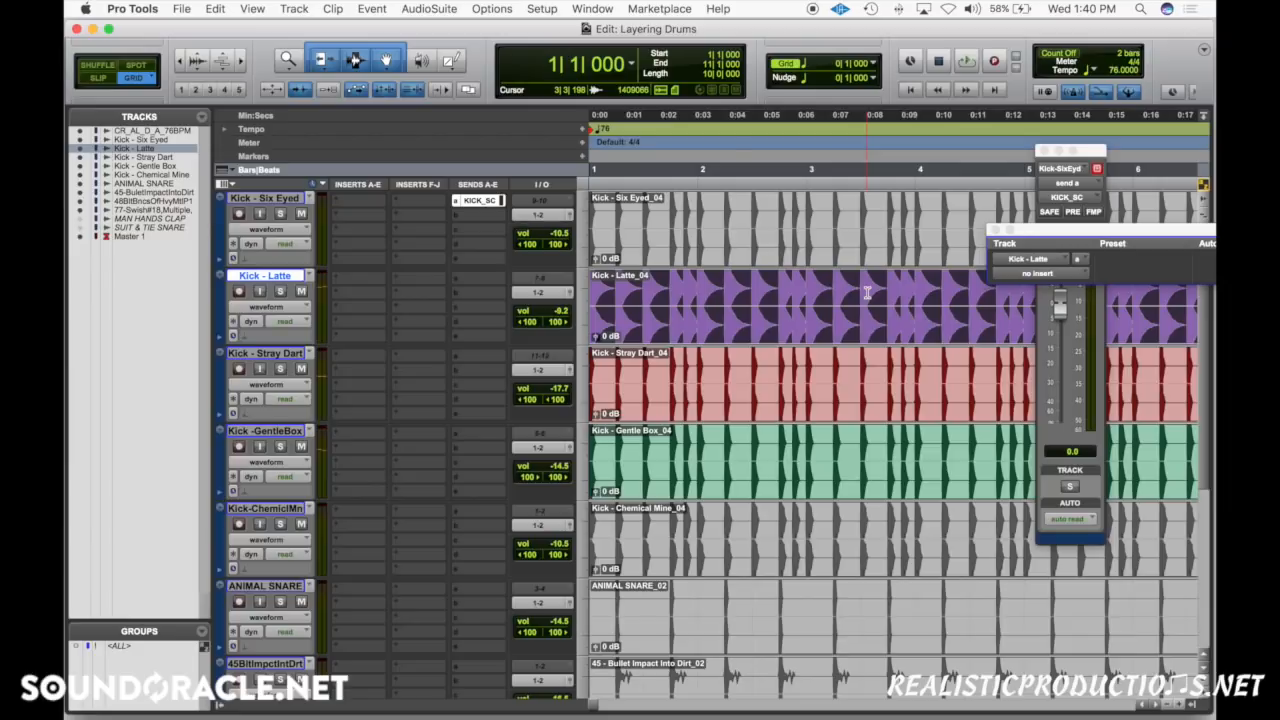
Select the Latte, Stray Dart and Gentle Box kick tracks and insert FabFilter Pro-Q 2 on Kick - Latte.
{"action": "left_click", "coordinate": [348, 282]}
{"action": "mouse_move", "coordinate": [440, 351]}
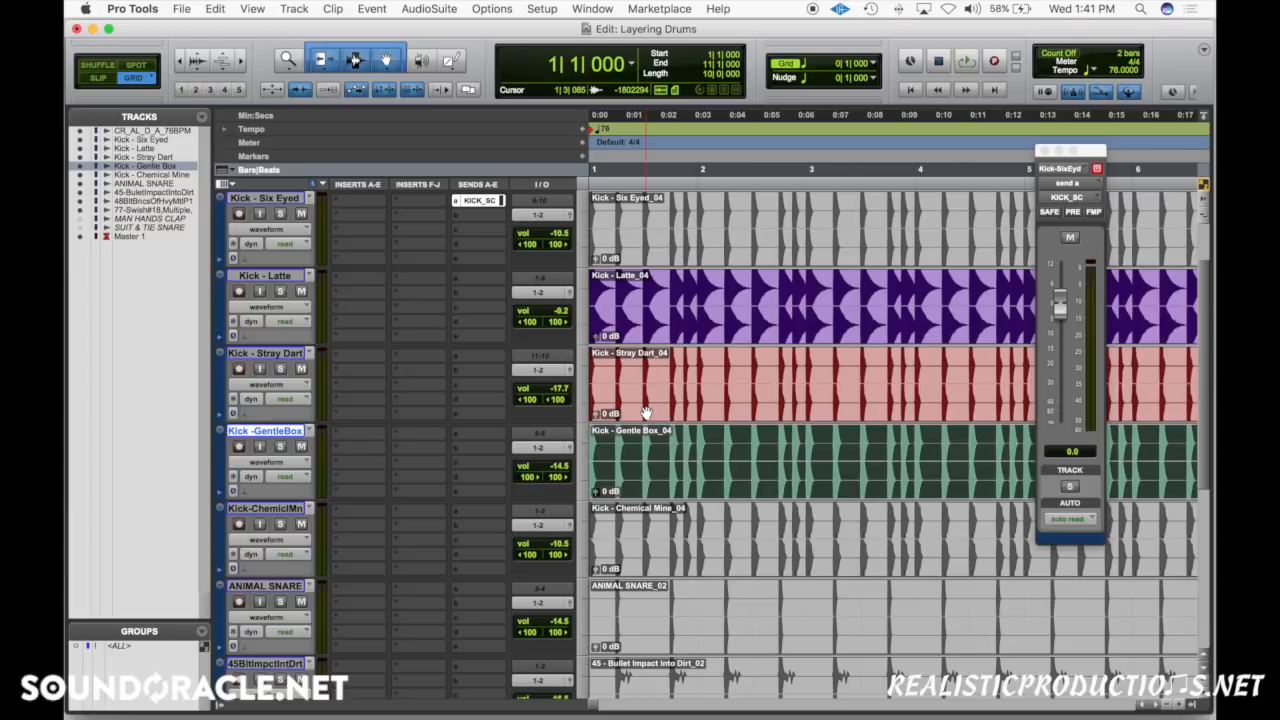
{"action": "left_click_drag", "start_coordinate": [275, 287], "coordinate": [277, 433]}
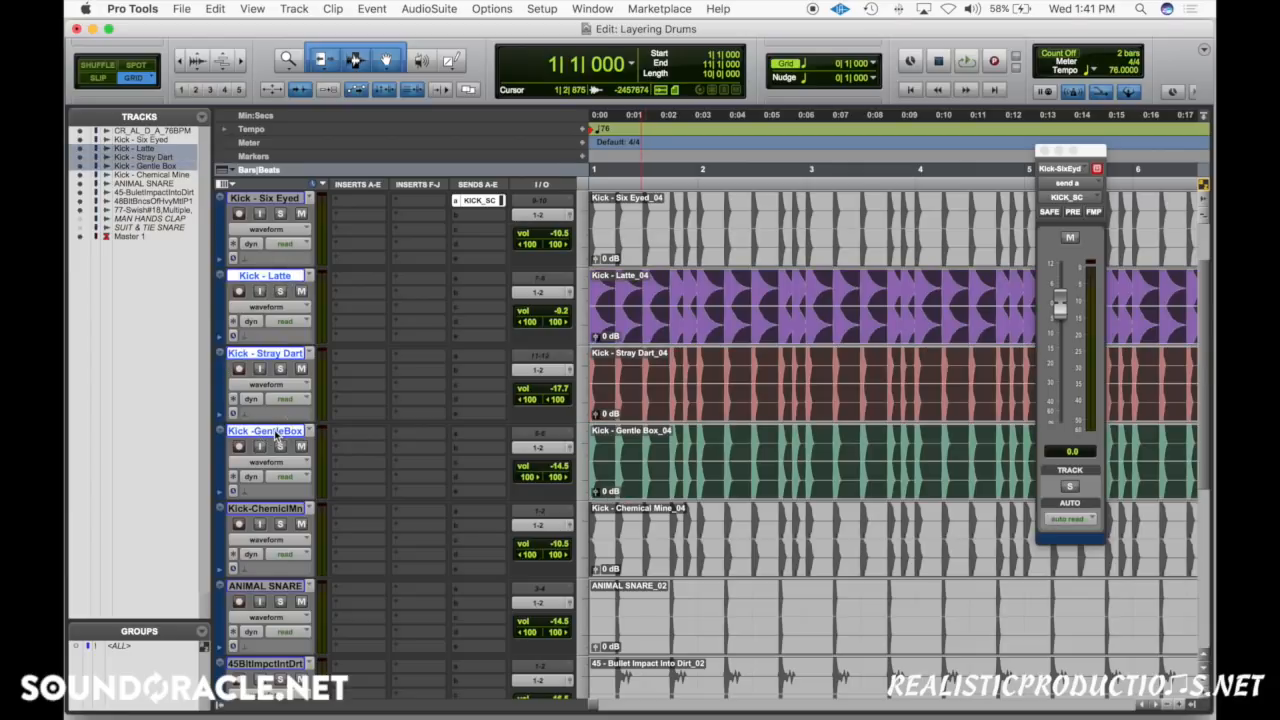
{"action": "scroll", "coordinate": [435, 336], "scroll_direction": "up", "scroll_amount": 2}
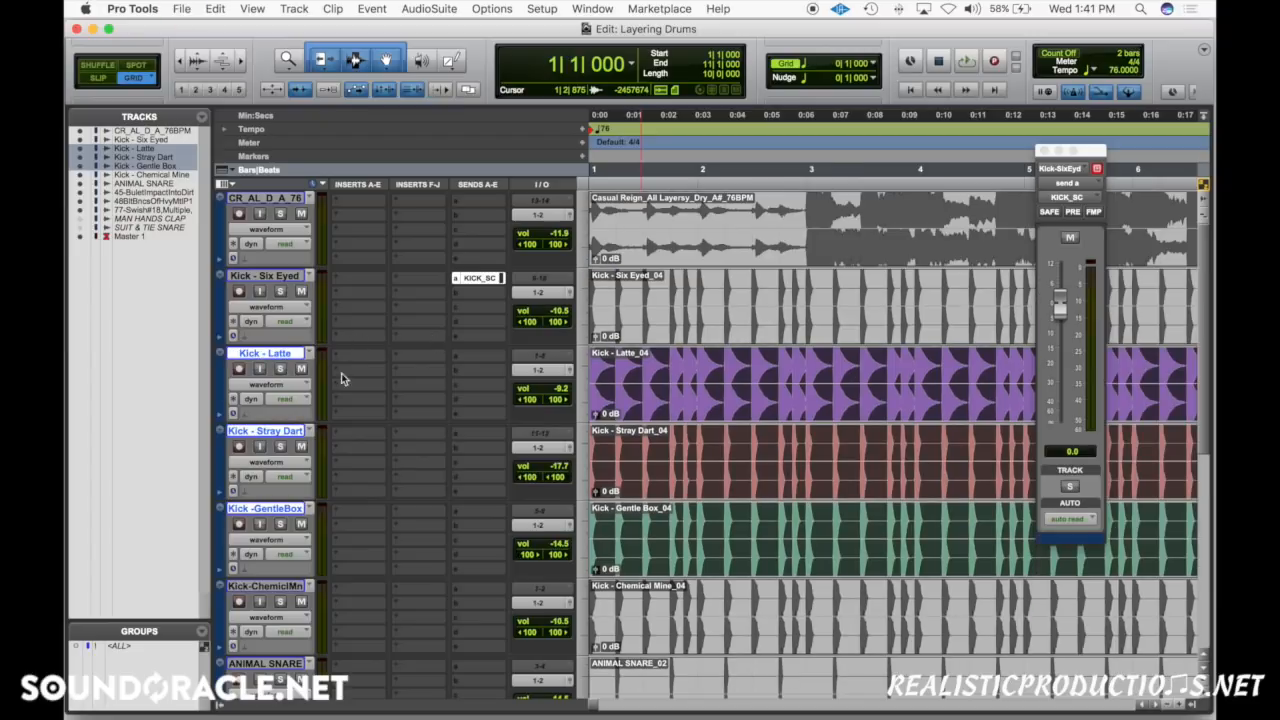
{"action": "left_click", "coordinate": [358, 360]}
{"action": "left_click", "coordinate": [380, 392]}
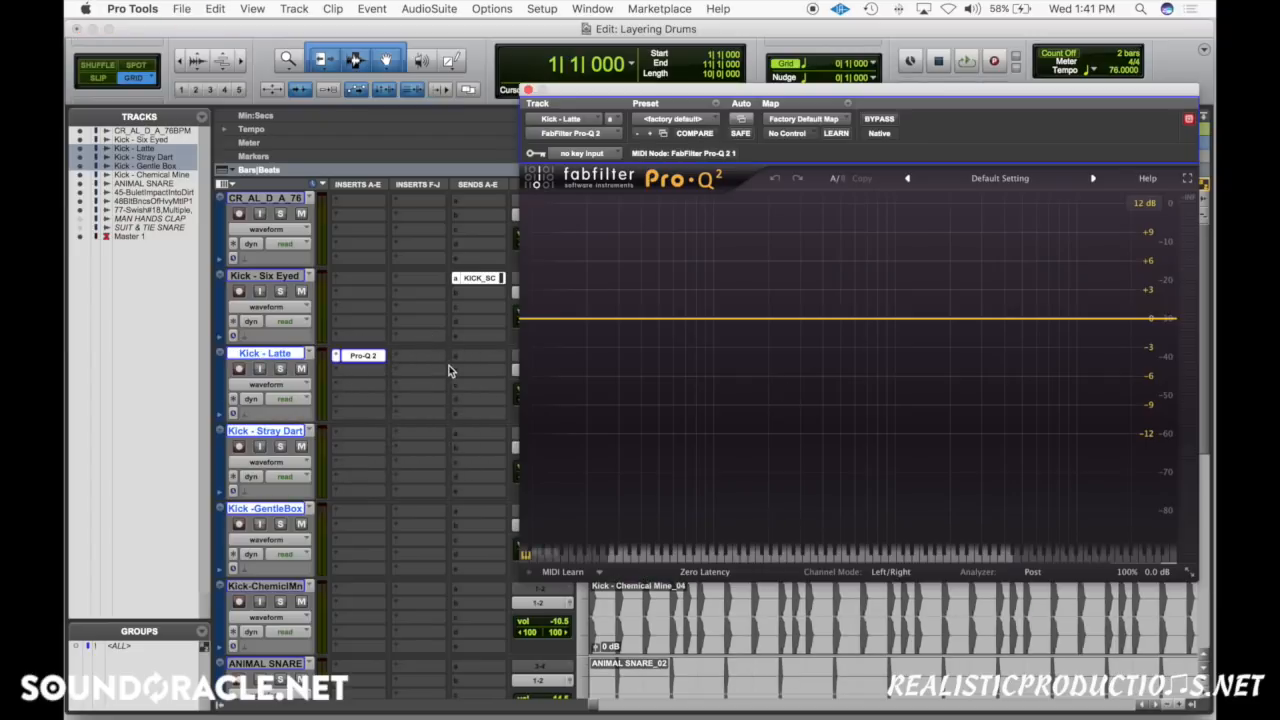
Play Kick - Latte in solo and add a low-shelf cut of about 2.1 dB at about 17 Hz.
{"action": "left_click", "coordinate": [282, 371]}
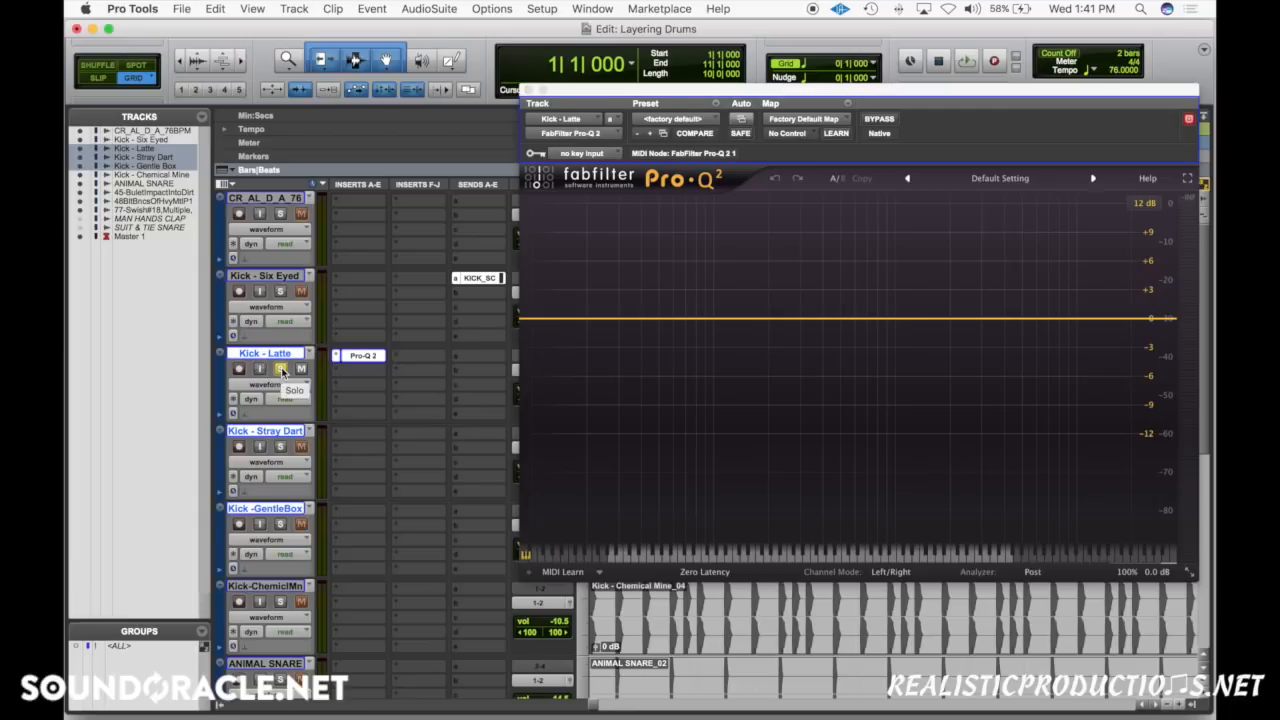
{"action": "key", "text": "space"}
{"action": "left_click", "coordinate": [541, 321]}
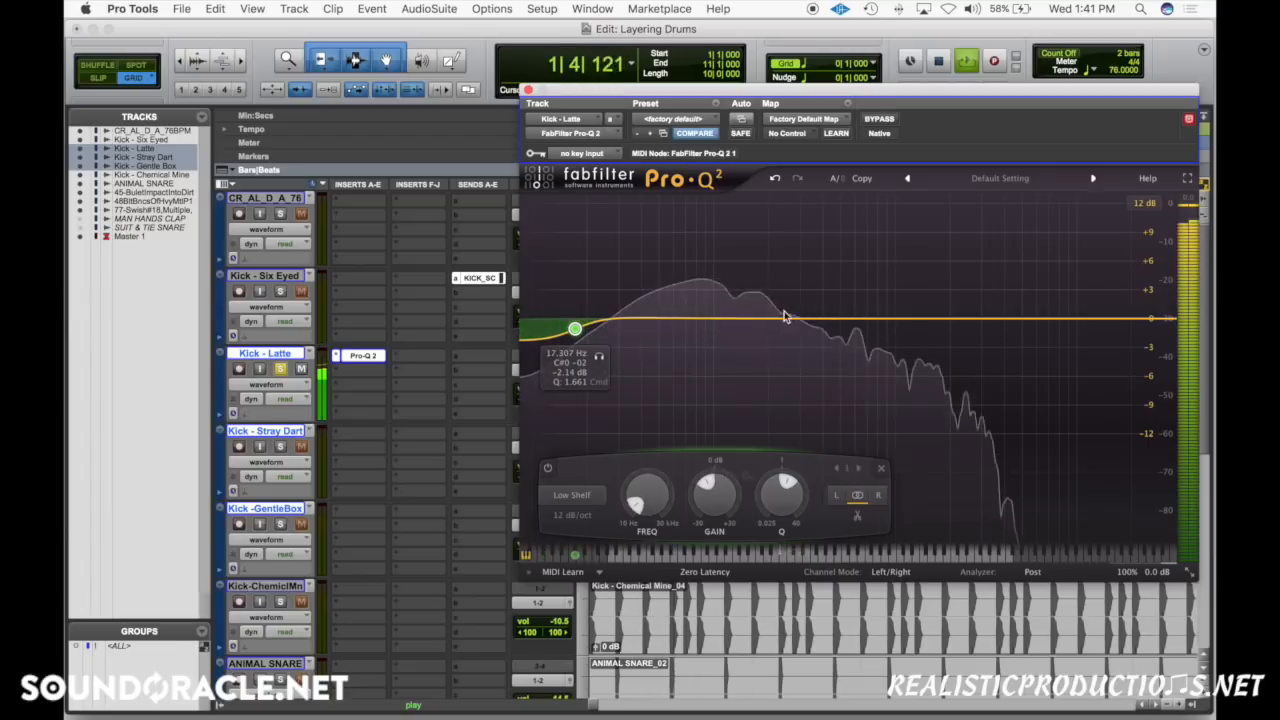
Add a narrow bell band at 111.44 Hz on Kick - Latte and set it to -1.86 dB with a Q of 8.559.
{"action": "left_click_drag", "start_coordinate": [726, 318], "coordinate": [722, 210]}
{"action": "key", "text": "space"}
{"action": "key", "text": "space"}
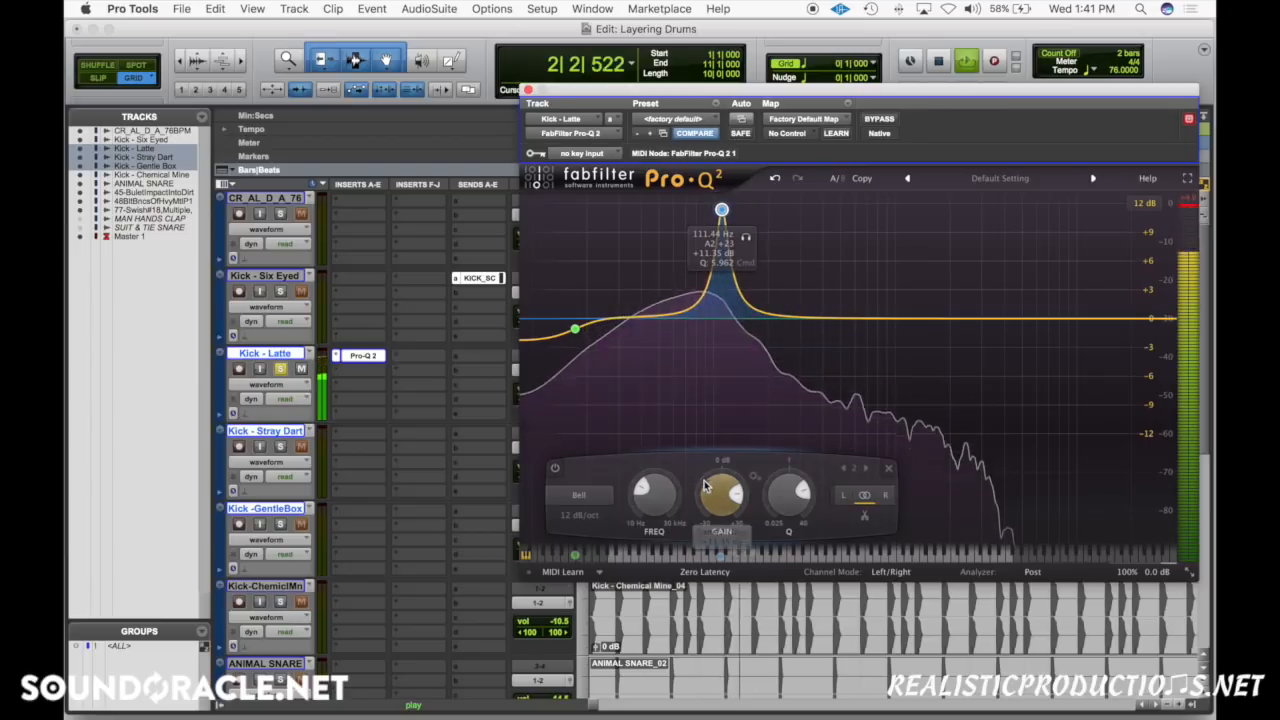
{"action": "scroll", "coordinate": [705, 487], "scroll_direction": "down", "scroll_amount": 12}
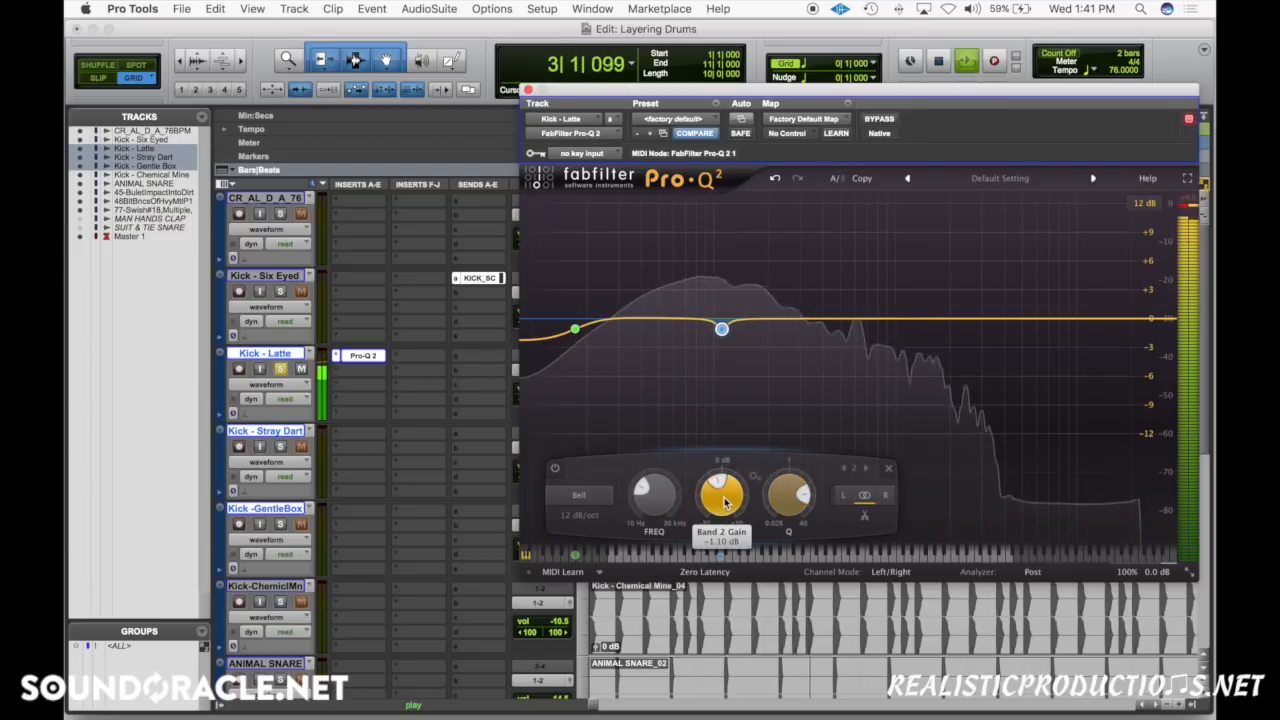
{"action": "scroll", "coordinate": [705, 487], "scroll_direction": "down", "scroll_amount": 3}
Add a slight bell cut around 280 Hz and a high-cut filter to the Kick - Latte EQ.
{"action": "left_click_drag", "start_coordinate": [842, 321], "coordinate": [797, 226]}
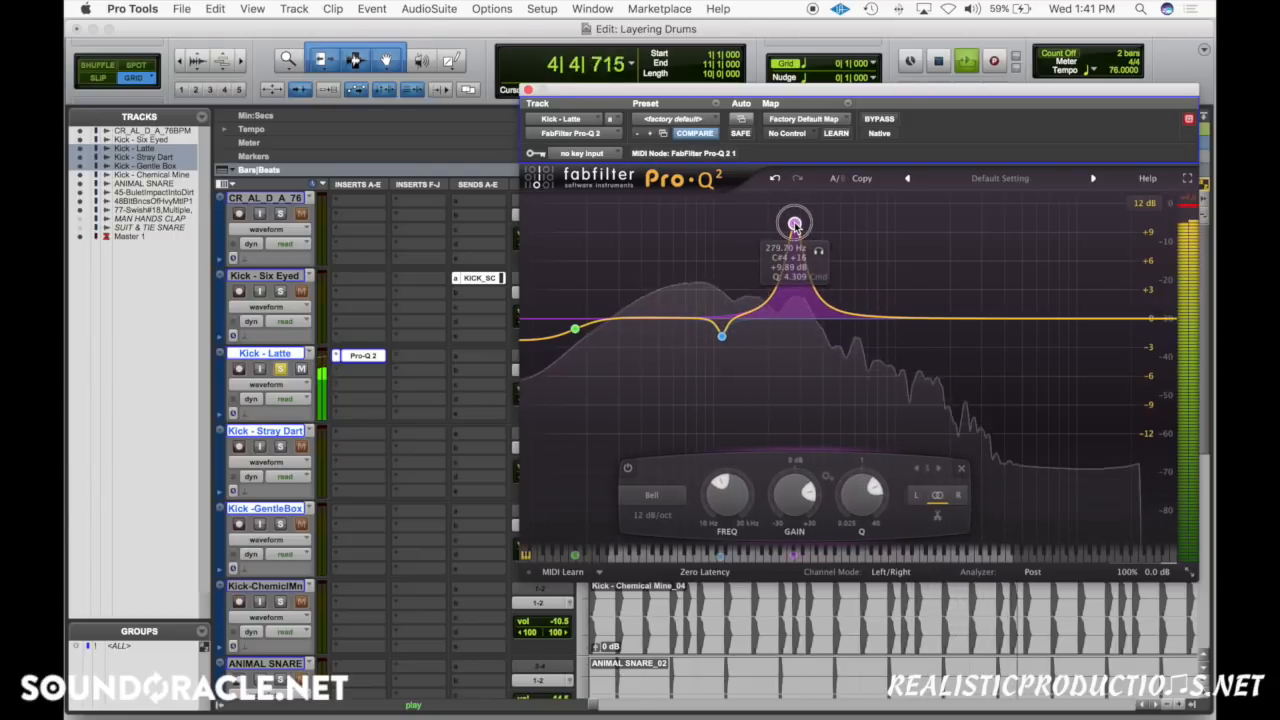
{"action": "left_click_drag", "start_coordinate": [798, 497], "coordinate": [795, 509]}
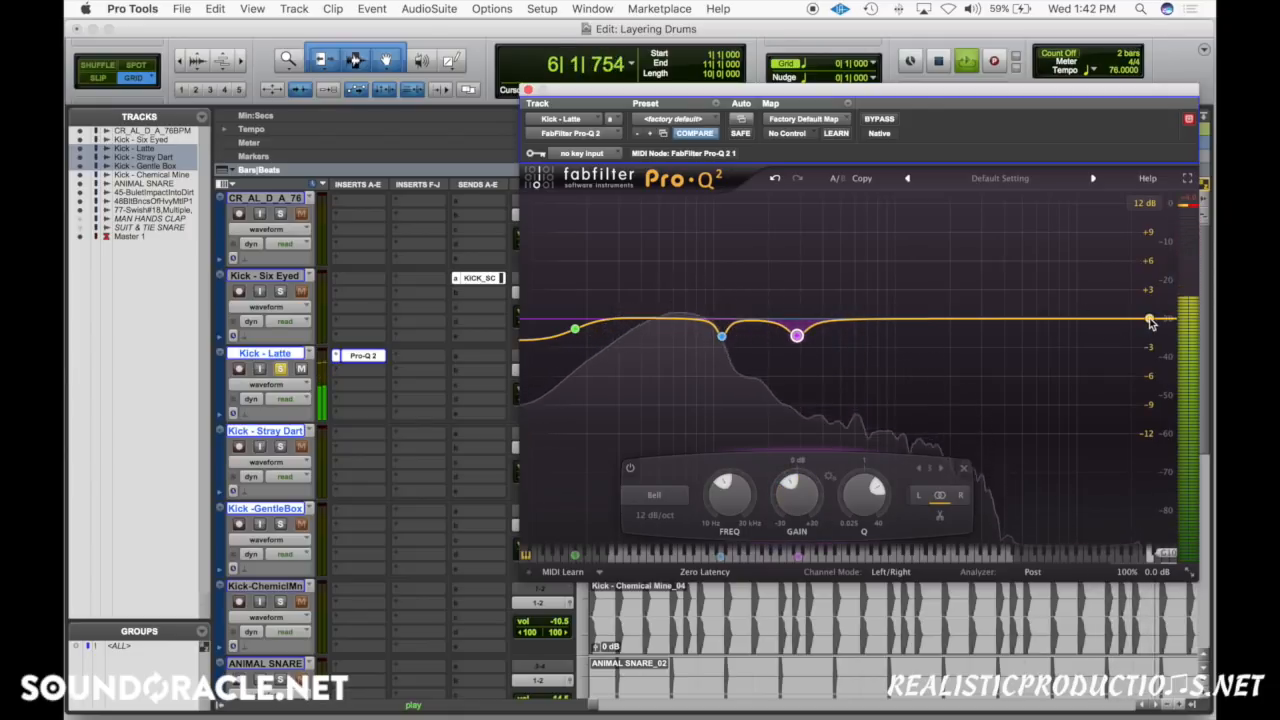
{"action": "left_click_drag", "start_coordinate": [1152, 318], "coordinate": [990, 321]}
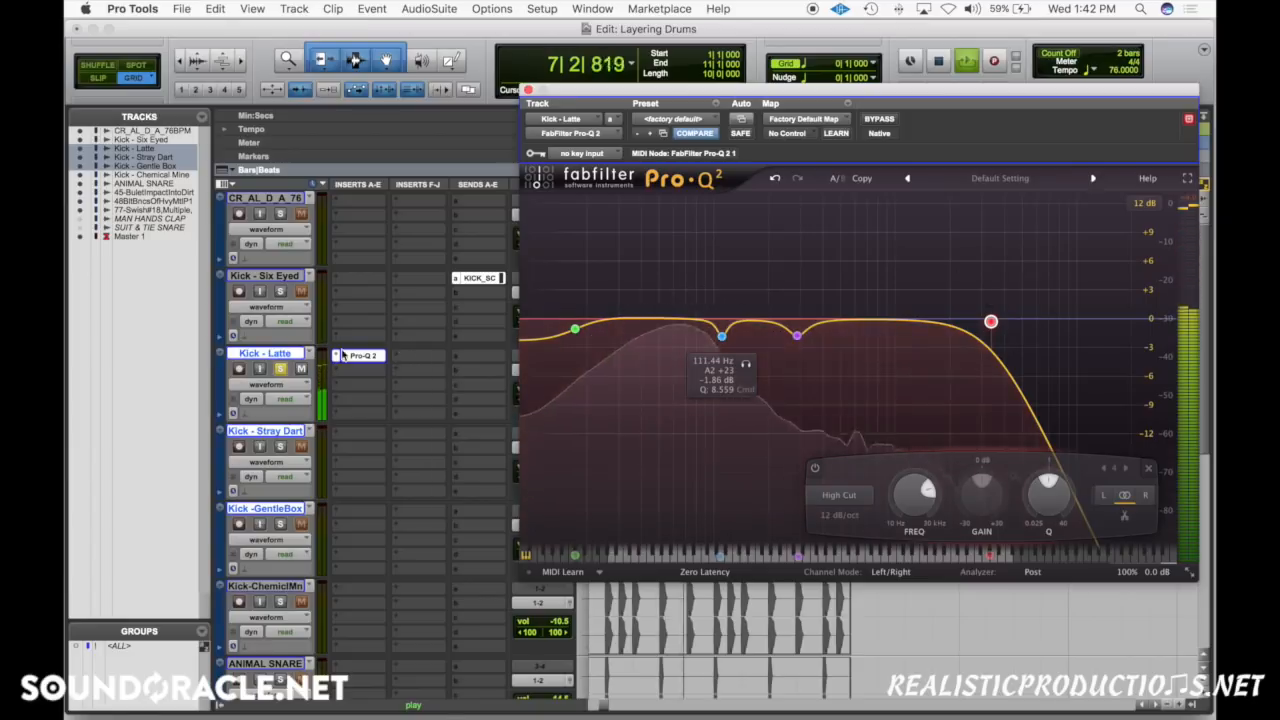
Stop playback, move the solo from Kick - Latte to Kick - Stray Dart and close the EQ window.
{"action": "key", "text": "space"}
{"action": "left_click", "coordinate": [280, 370]}
{"action": "left_click", "coordinate": [281, 447]}
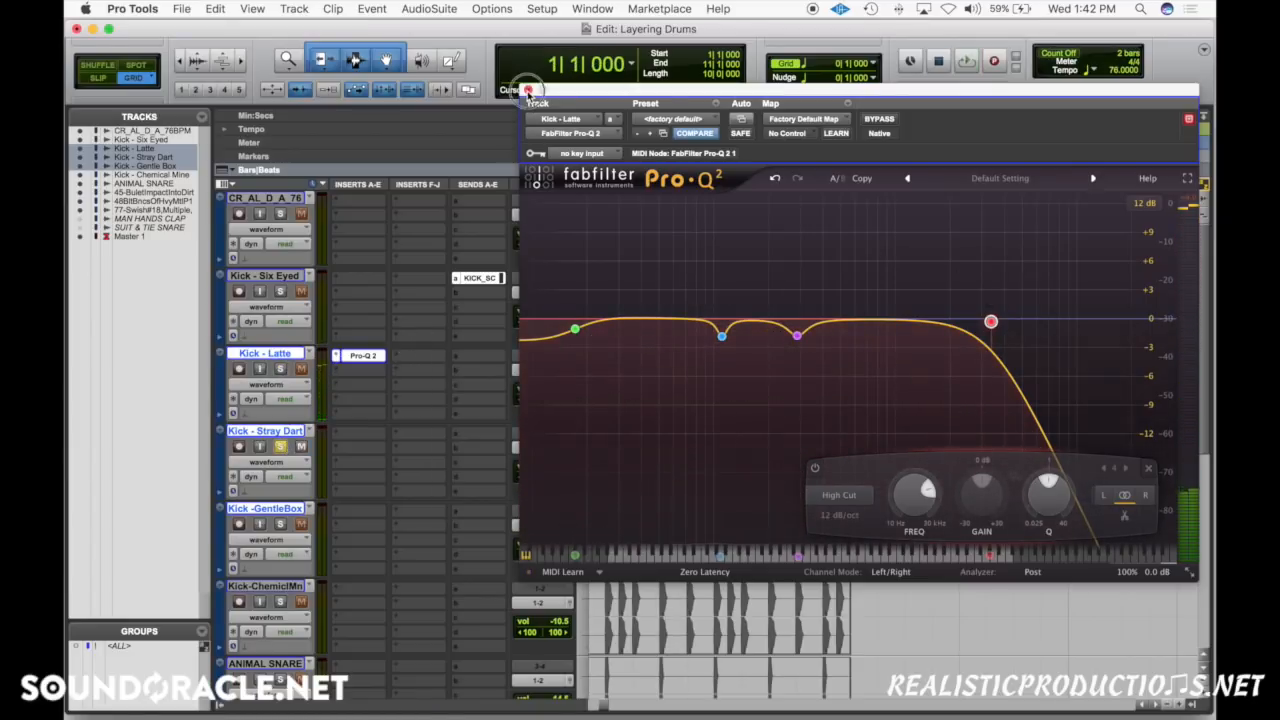
{"action": "left_click", "coordinate": [527, 90]}
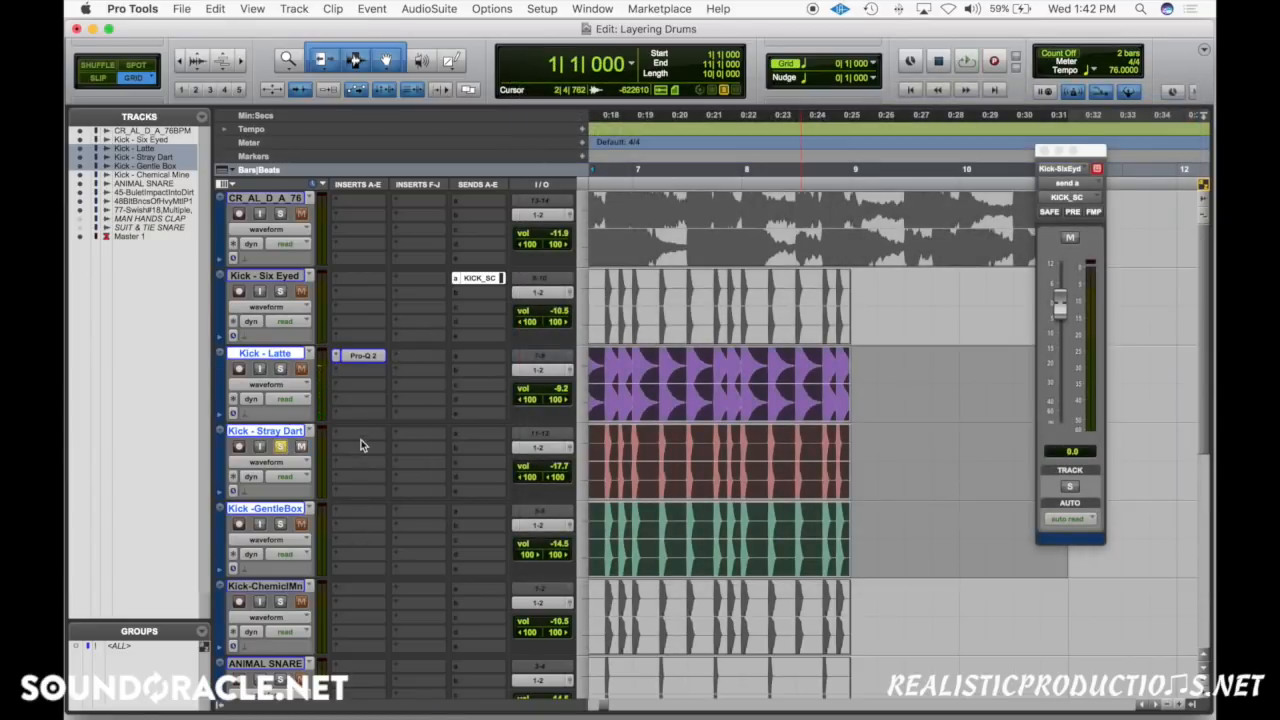
Insert FabFilter Pro-Q 2 on Kick - Stray Dart and add an 18 dB/oct low cut at 57.581 Hz during playback.
{"action": "left_click", "coordinate": [359, 457]}
{"action": "left_click", "coordinate": [396, 476]}
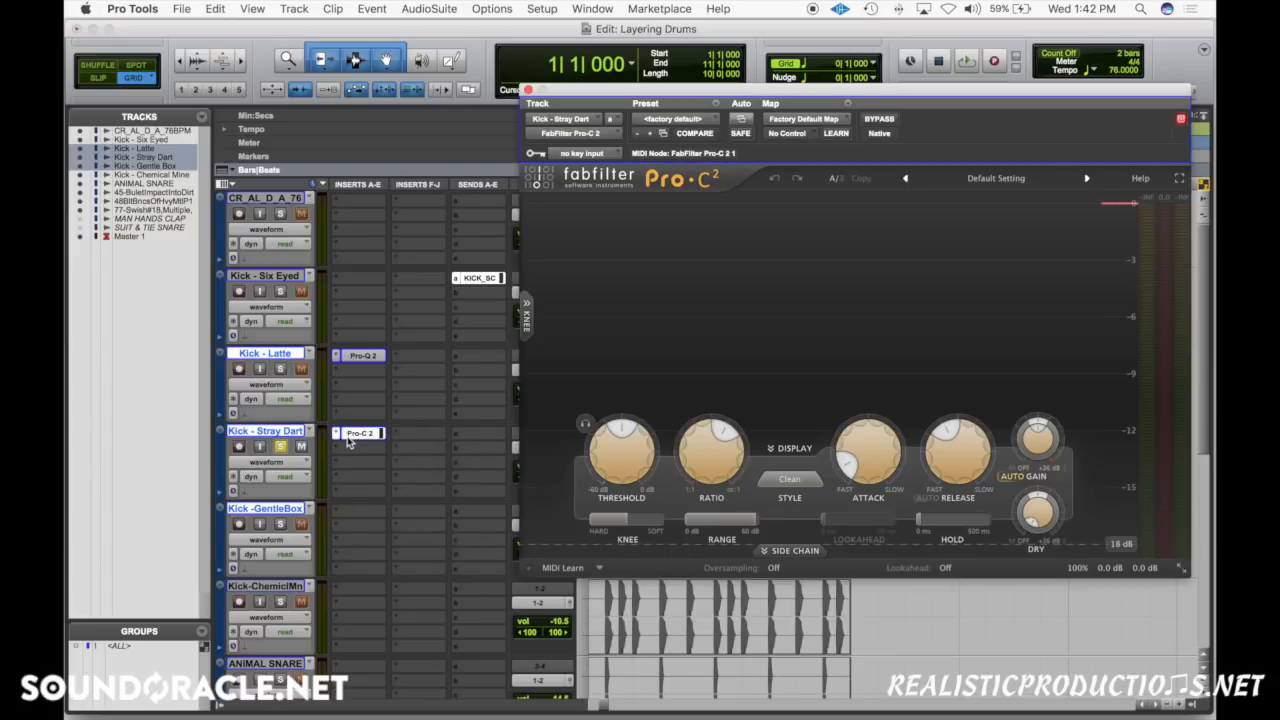
{"action": "left_click", "coordinate": [342, 432]}
{"action": "left_click", "coordinate": [380, 394]}
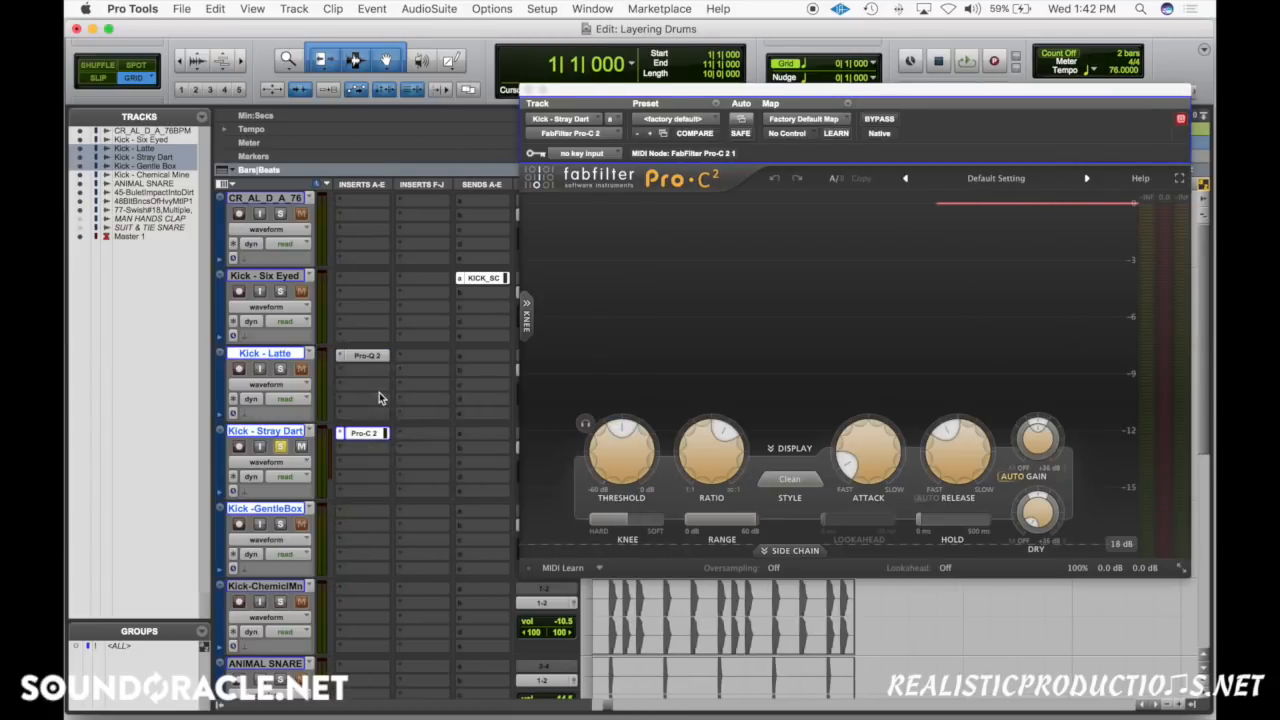
{"action": "key", "text": "space"}
{"action": "left_click", "coordinate": [537, 322]}
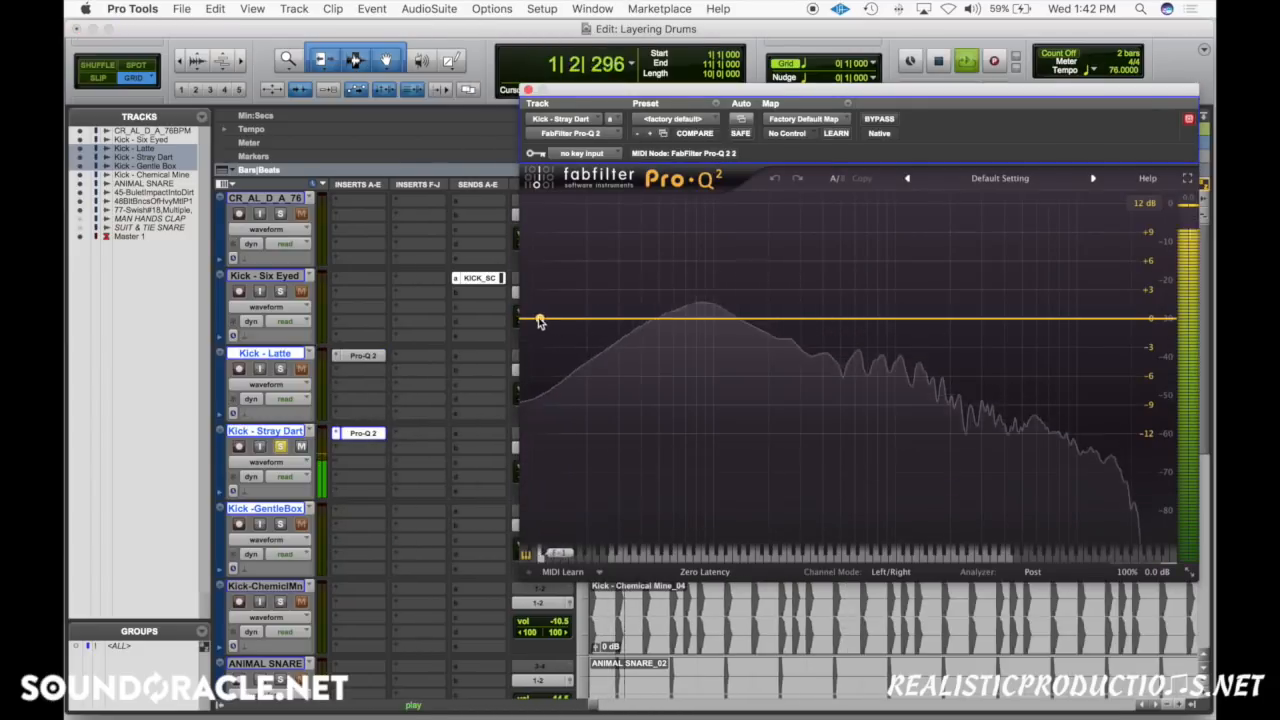
{"action": "left_click_drag", "start_coordinate": [535, 319], "coordinate": [670, 318]}
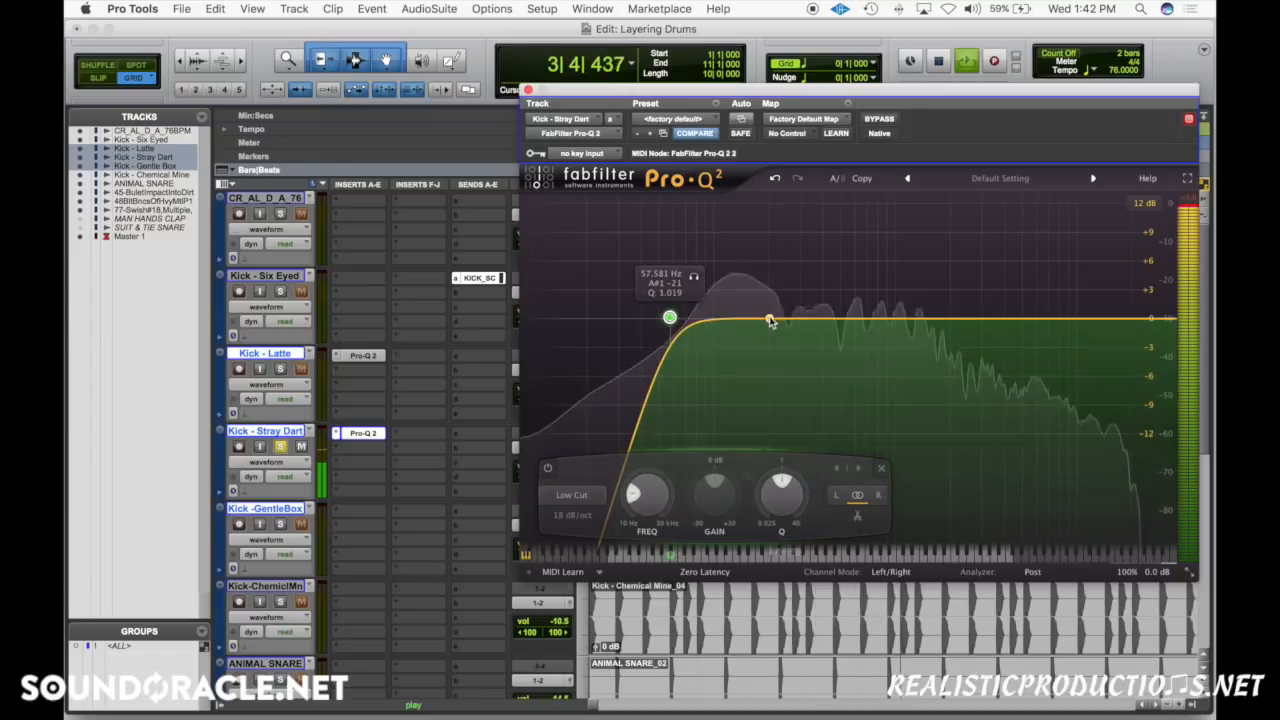
Add a narrow bell cut of about 3 dB near 115 Hz and a wider bell cut of about 2.4 dB at 344.21 Hz.
{"action": "left_click_drag", "start_coordinate": [769, 318], "coordinate": [732, 219]}
{"action": "scroll", "coordinate": [731, 267], "scroll_direction": "up", "scroll_amount": 10}
{"action": "left_click_drag", "start_coordinate": [713, 476], "coordinate": [714, 488]}
{"action": "left_click_drag", "start_coordinate": [863, 318], "coordinate": [809, 240]}
{"action": "left_click_drag", "start_coordinate": [810, 479], "coordinate": [810, 490]}
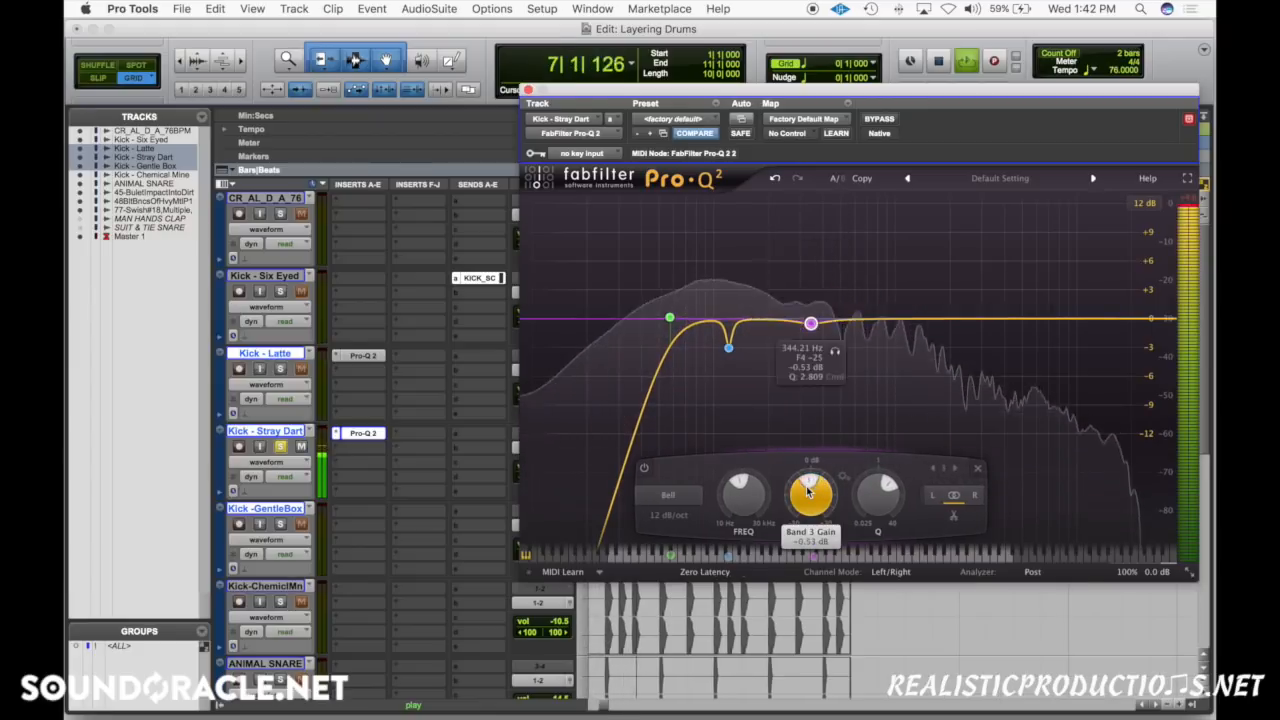
Move the solo from Kick - Stray Dart to Kick - Gentle Box and insert Pro-Q 2 on Gentle Box.
{"action": "left_click", "coordinate": [280, 524]}
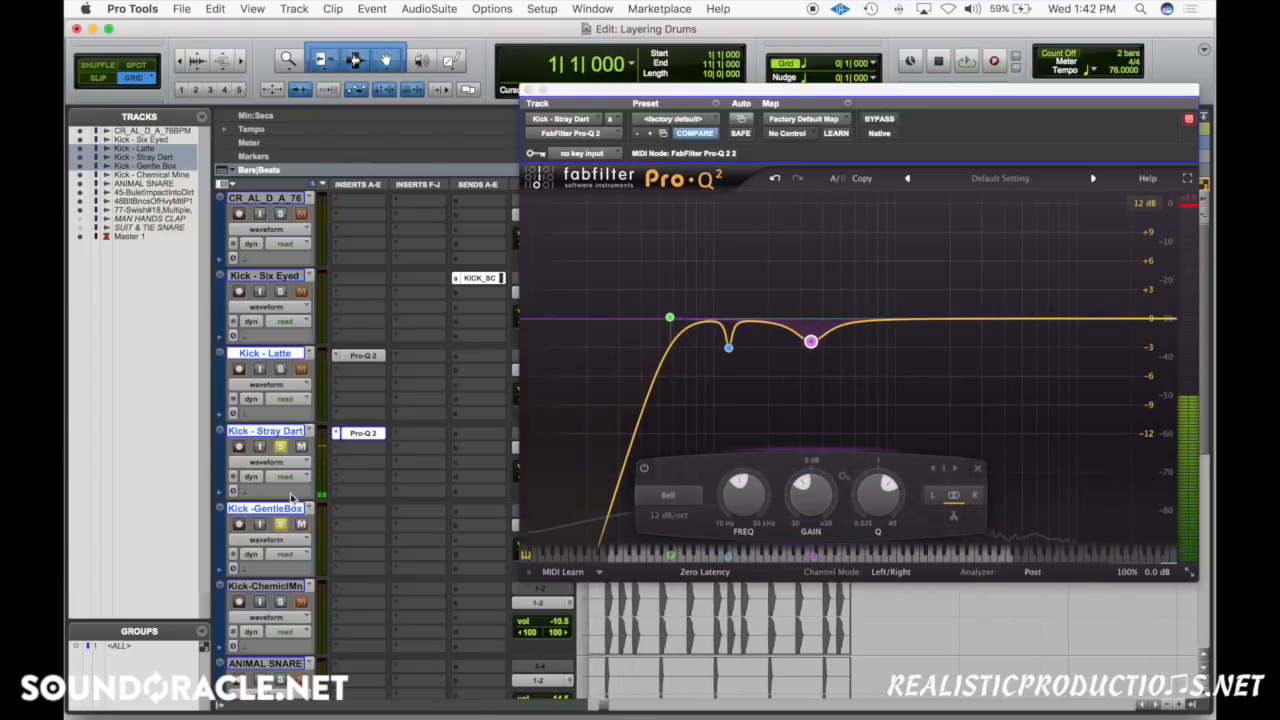
{"action": "left_click", "coordinate": [346, 513]}
{"action": "left_click", "coordinate": [400, 545]}
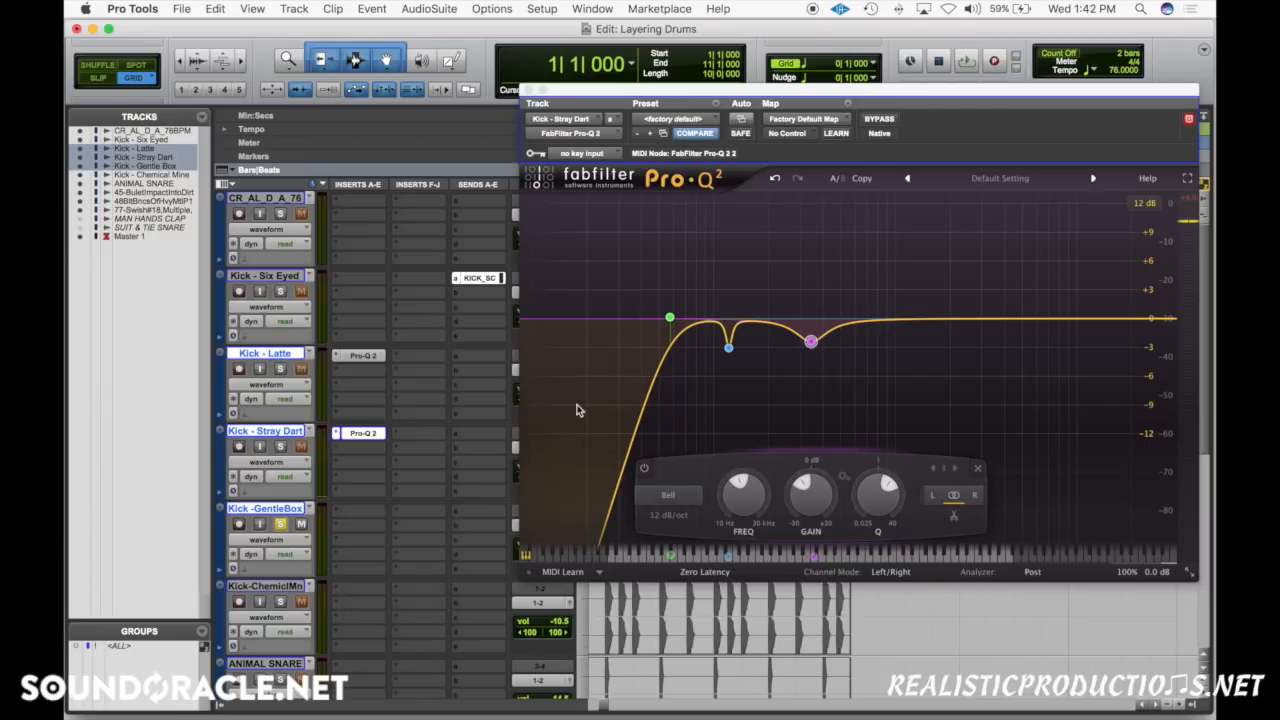
Play Kick - Gentle Box and add a 12 dB/oct low cut at 67.340 Hz and a bell cut of about 2 dB near 125 Hz.
{"action": "key", "text": "space"}
{"action": "left_click_drag", "start_coordinate": [533, 323], "coordinate": [664, 314]}
{"action": "left_click_drag", "start_coordinate": [853, 321], "coordinate": [735, 238]}
{"action": "scroll", "coordinate": [742, 498], "scroll_direction": "down", "scroll_amount": 8}
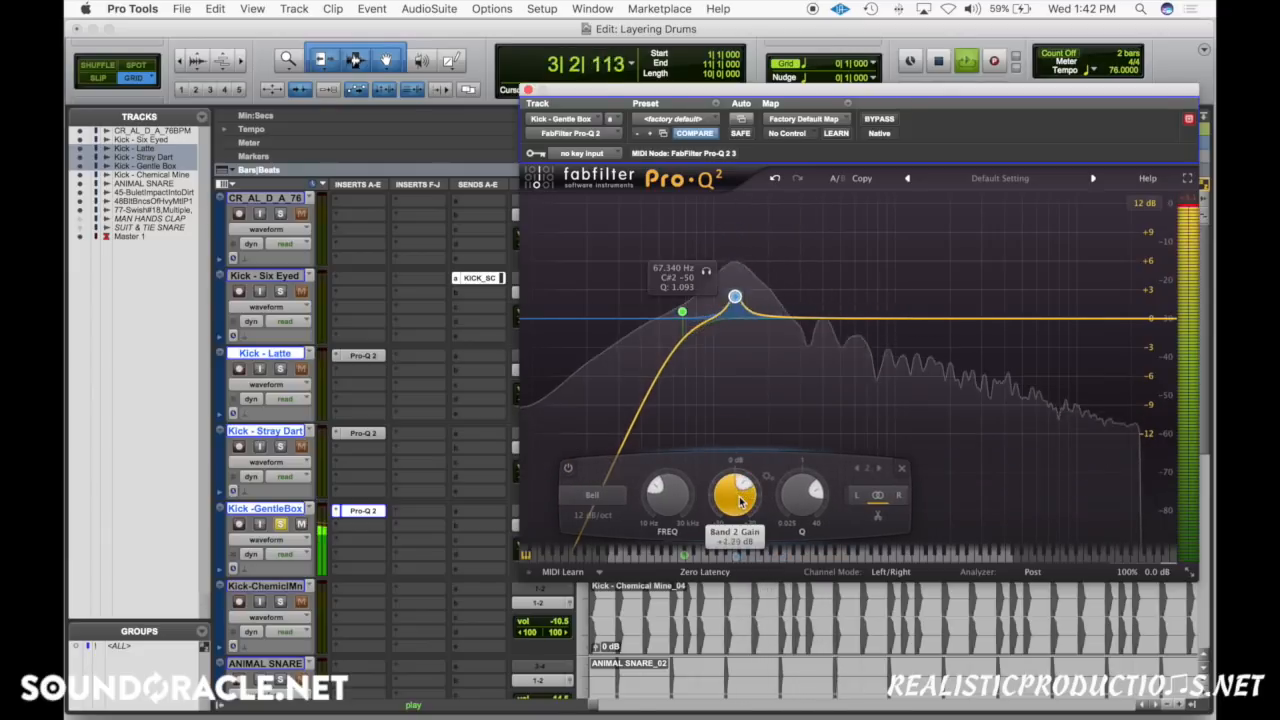
Add a bell cut of about 3 dB at 401.81 Hz with a Q of 1.752 on Gentle Box and close the EQ window.
{"action": "left_click_drag", "start_coordinate": [840, 321], "coordinate": [823, 245]}
{"action": "scroll", "coordinate": [823, 492], "scroll_direction": "down", "scroll_amount": 8}
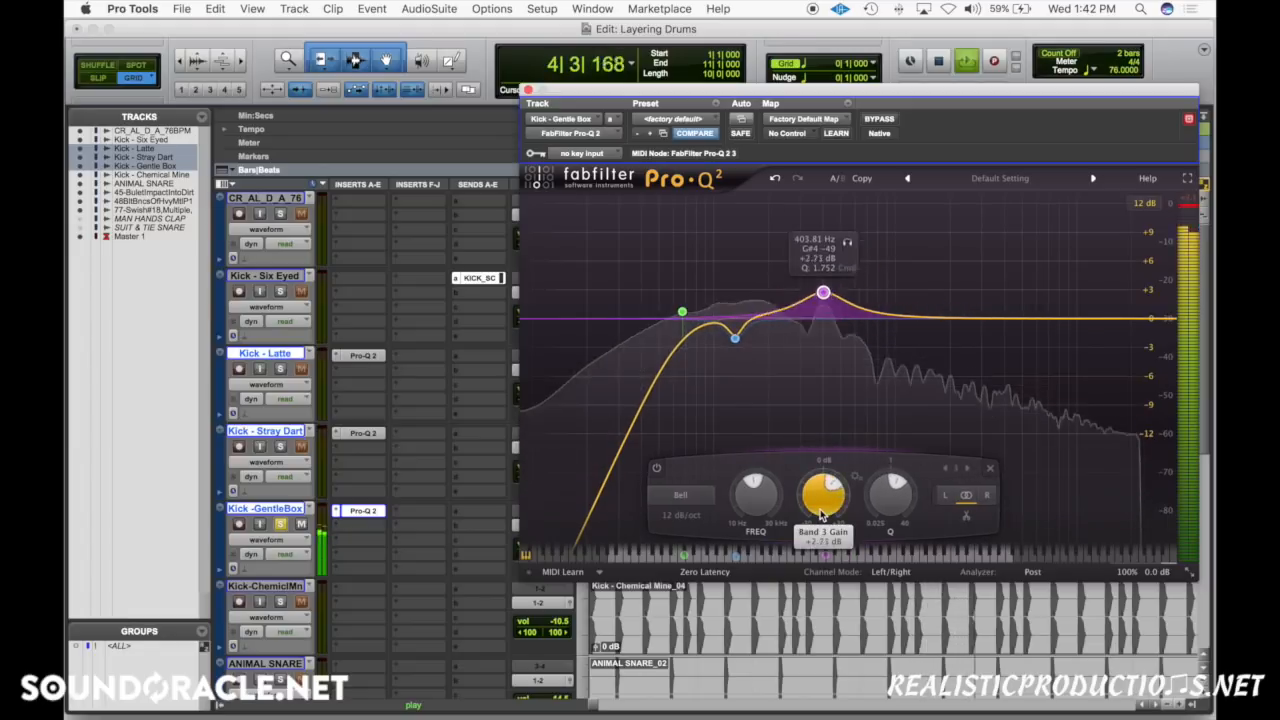
{"action": "left_click", "coordinate": [528, 90]}
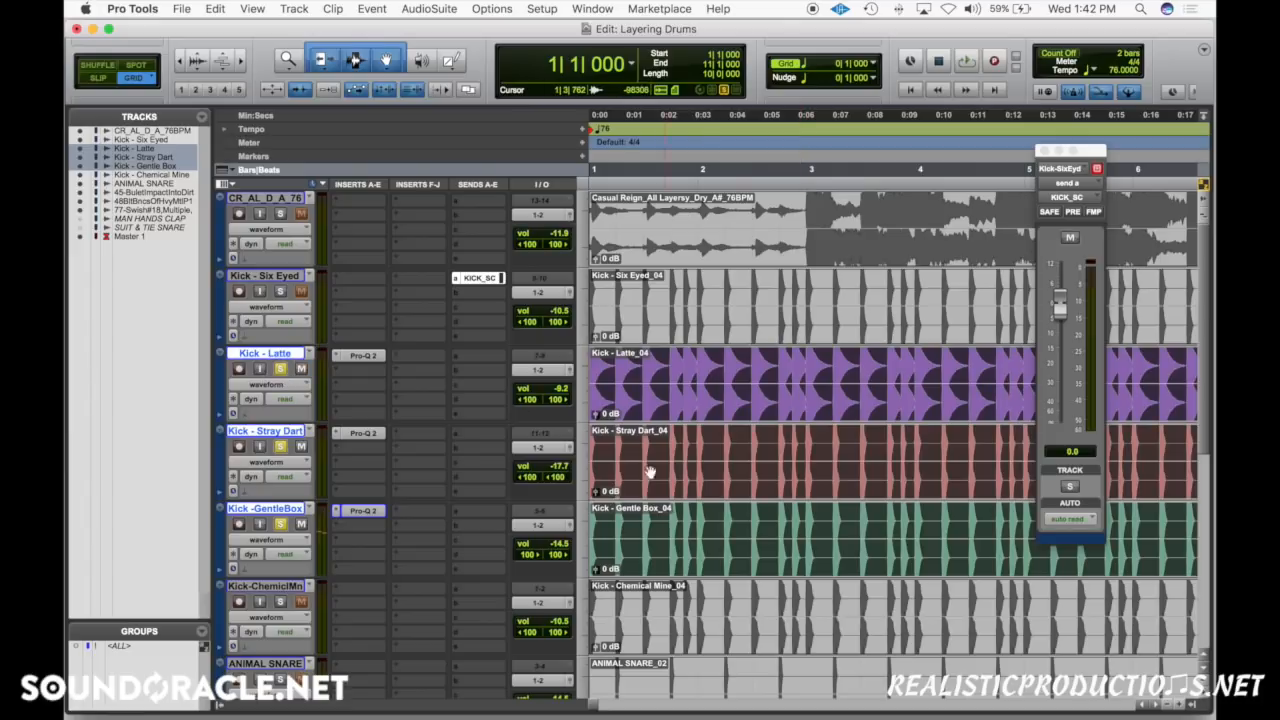
Play the three soloed kicks together and toggle the bypass of their Pro-Q 2 EQs to compare the sound.
{"action": "key", "text": "space"}
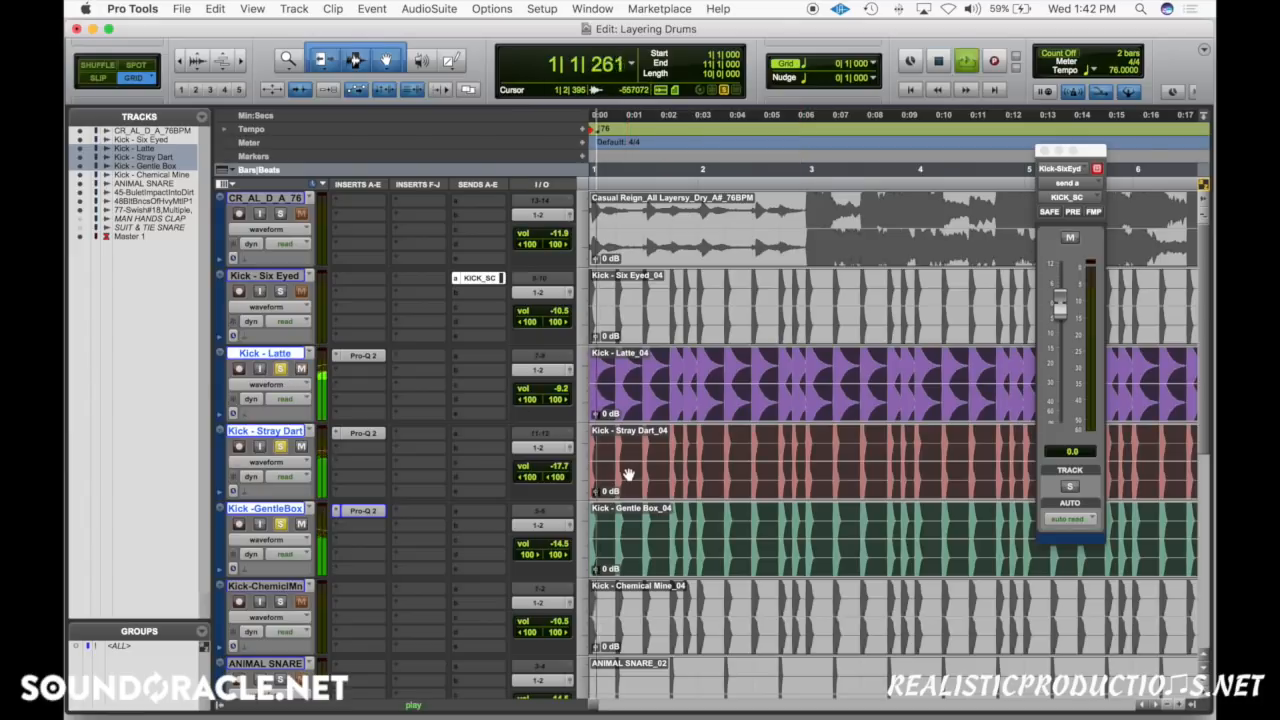
{"action": "left_click", "coordinate": [373, 357], "text": "alt+shift+super"}
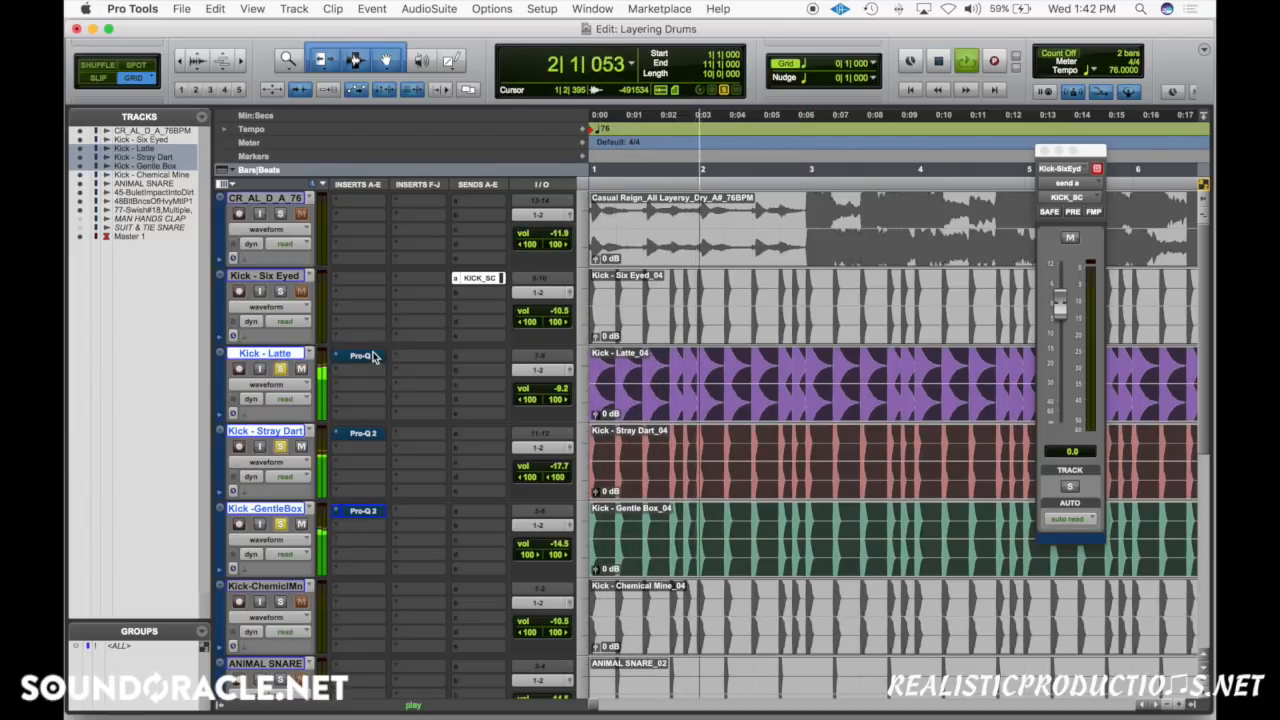
{"action": "left_click", "coordinate": [373, 357], "text": "alt+shift+super"}
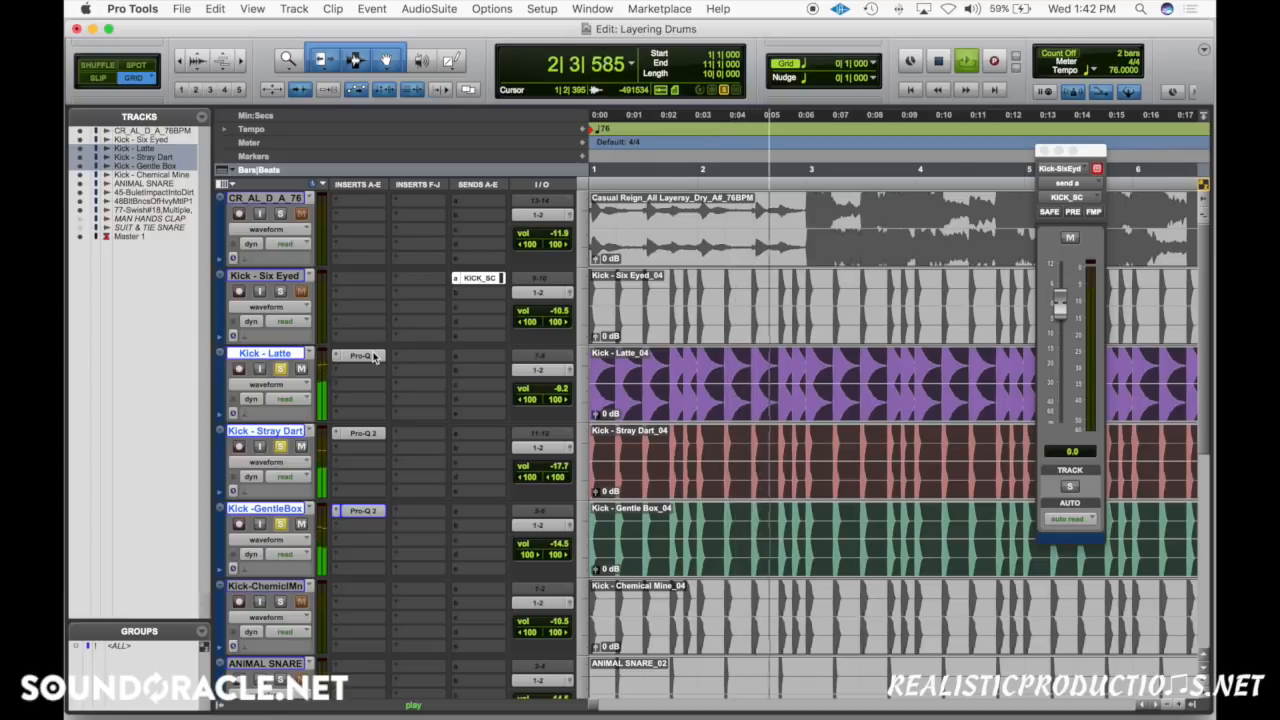
{"action": "key", "text": "space"}
Play from bar 3 with the CR_AL_D_A_76BPM track soloed alongside the kicks, comparing all three Pro-Q 2 EQs bypassed and active.
{"action": "left_click", "coordinate": [802, 374]}
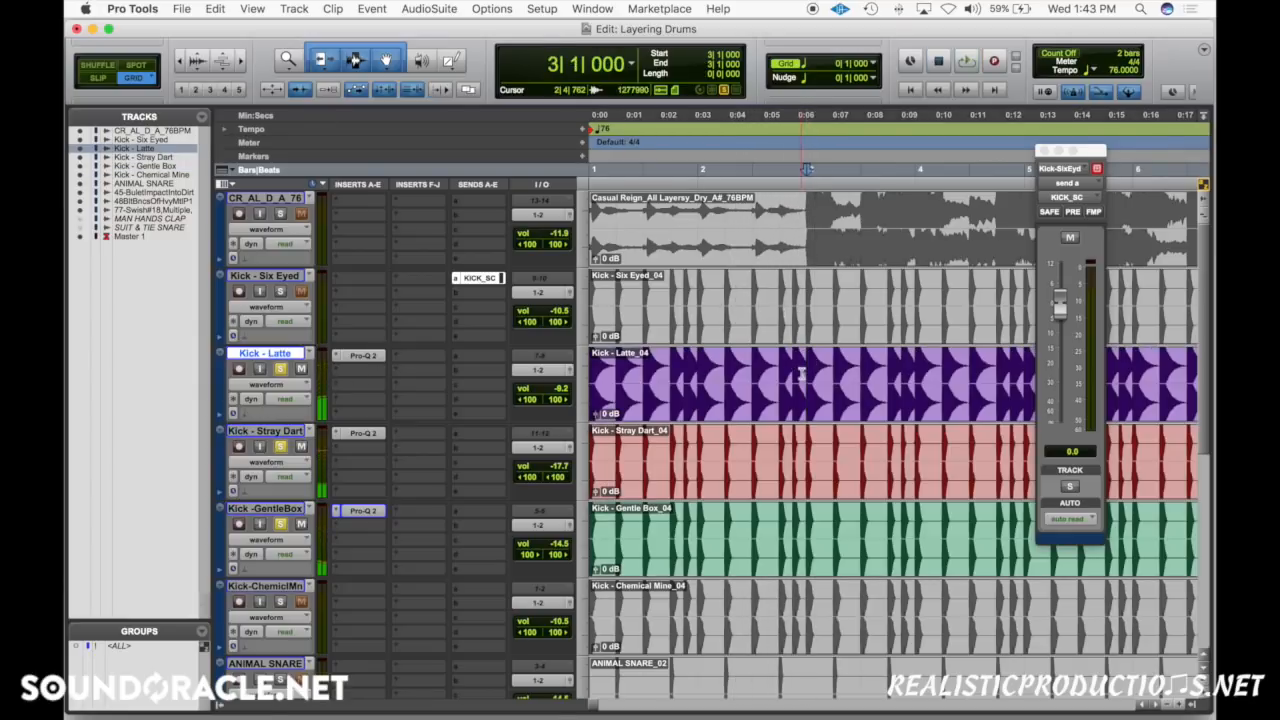
{"action": "left_click", "coordinate": [728, 250]}
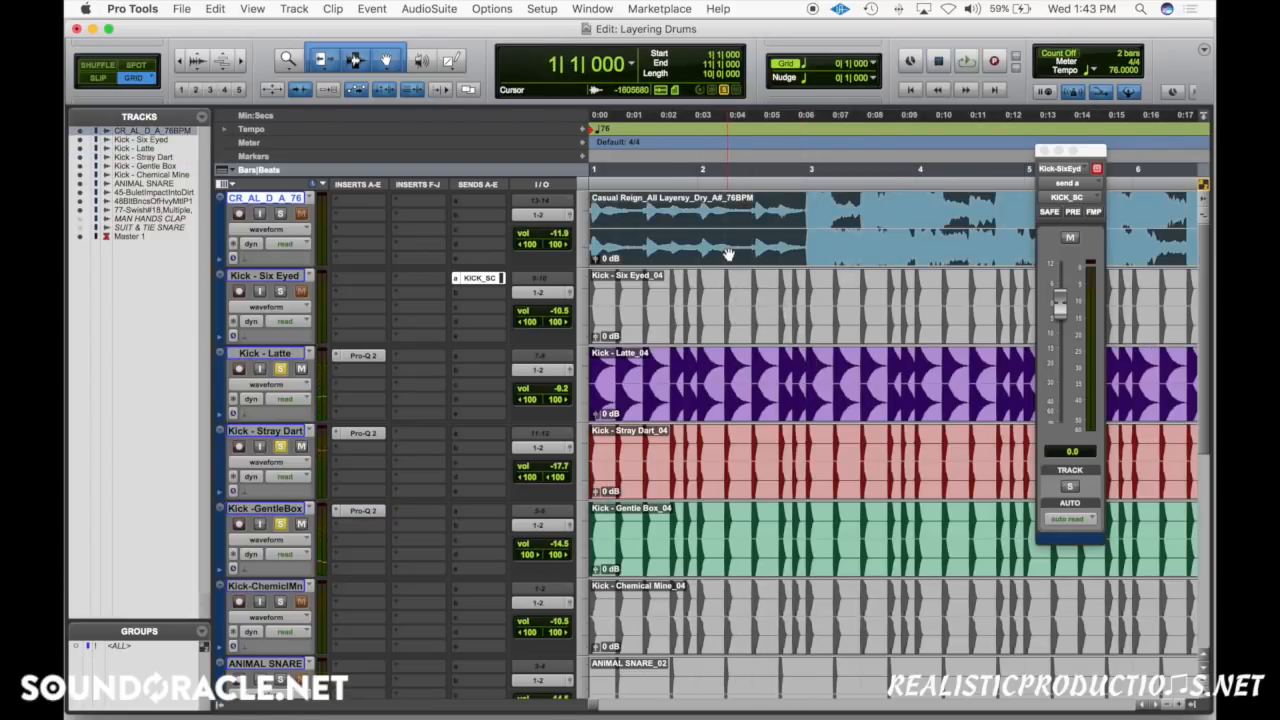
{"action": "left_click", "coordinate": [804, 354]}
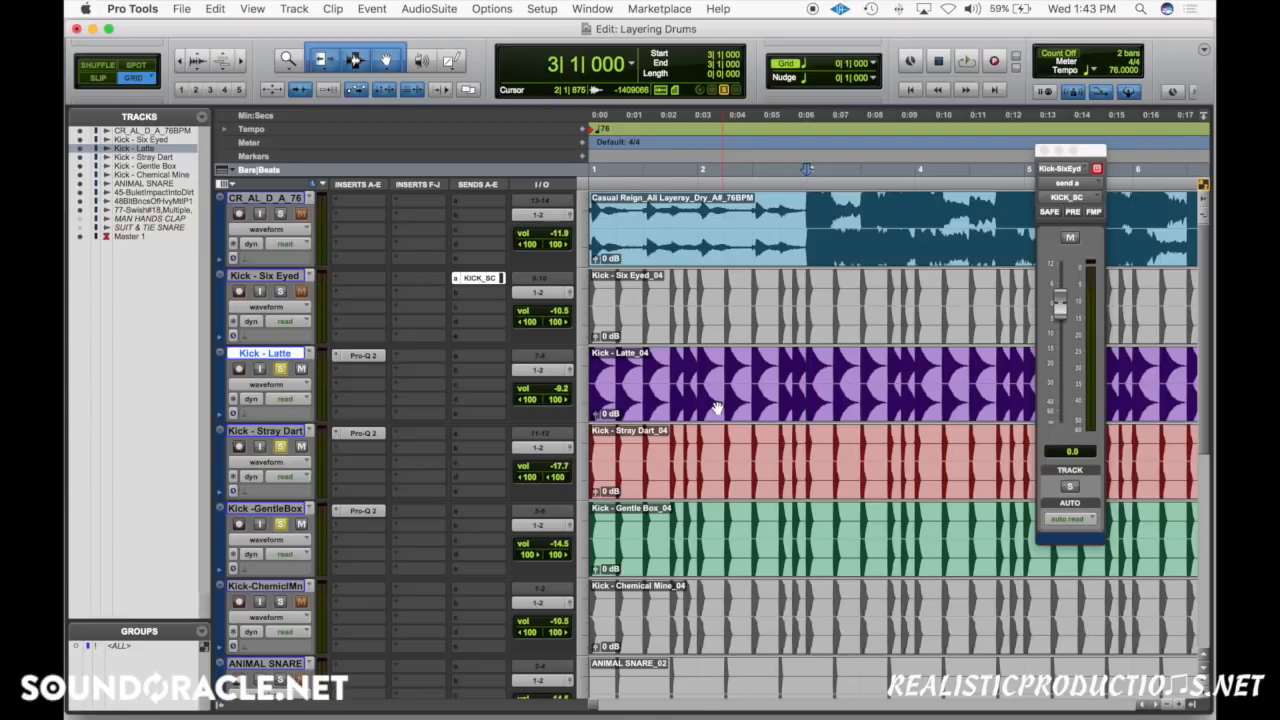
{"action": "key", "text": "space"}
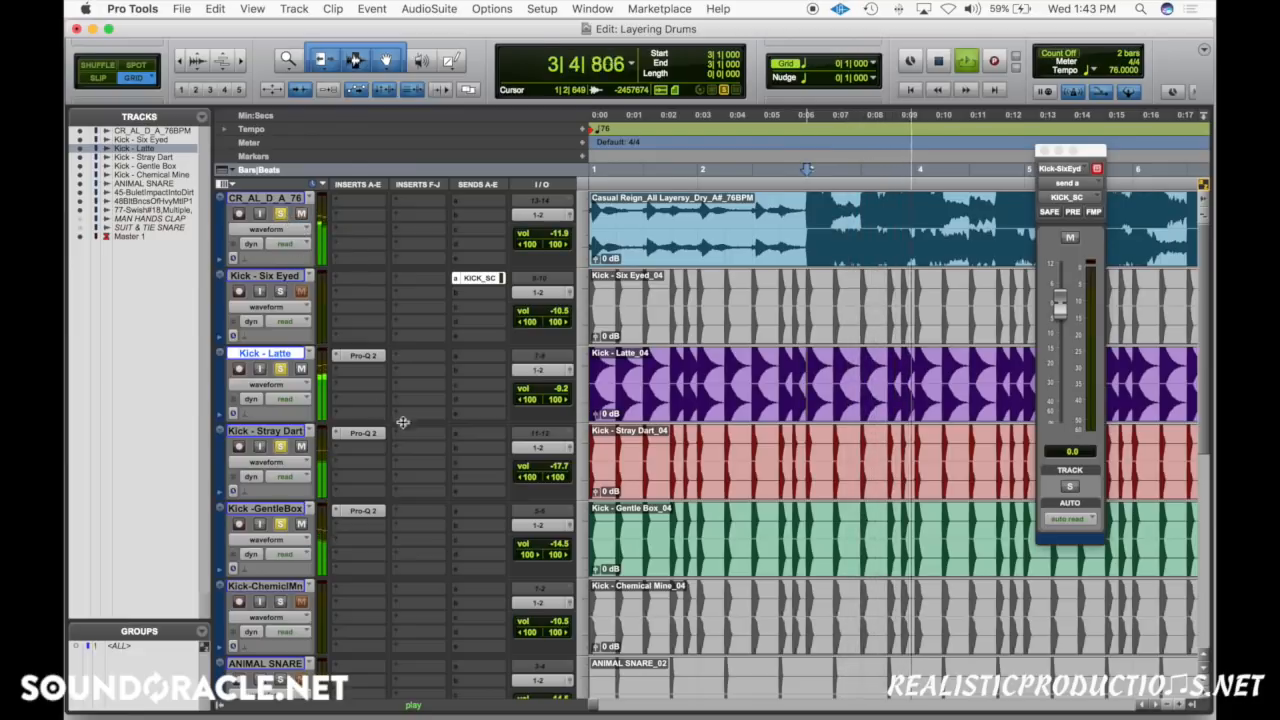
{"action": "left_click", "coordinate": [370, 354], "text": "alt+super"}
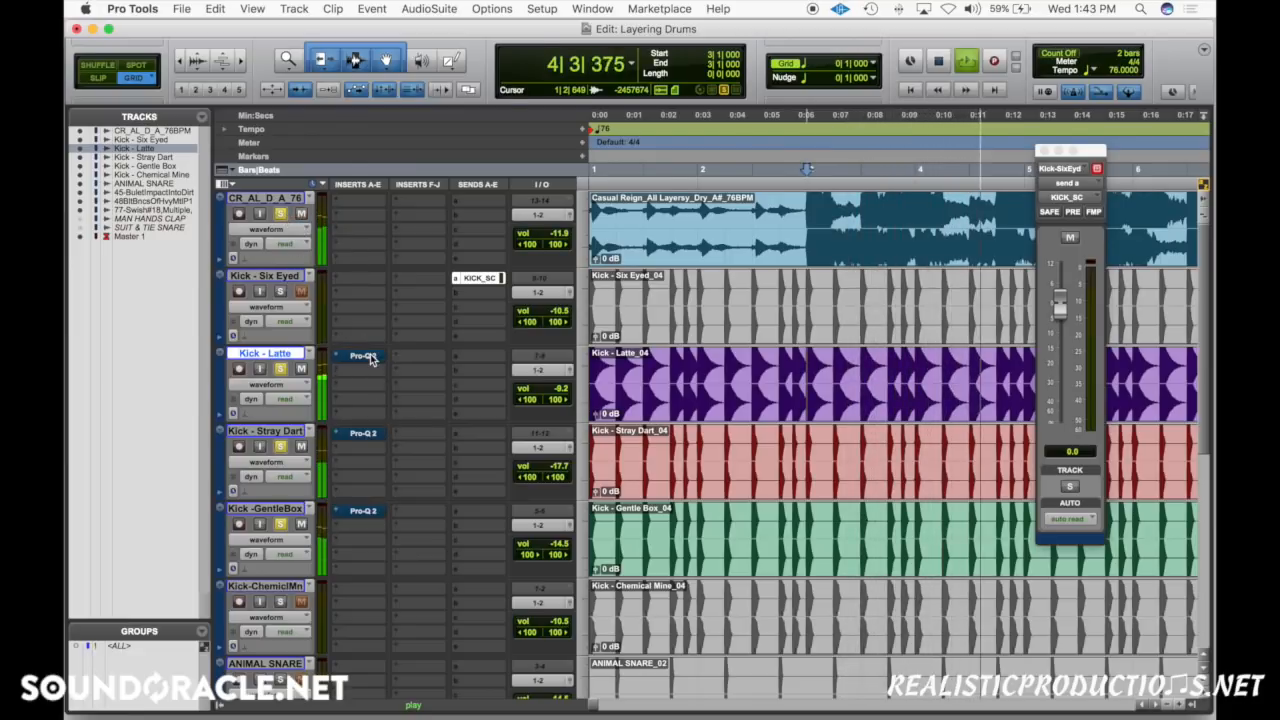
{"action": "left_click", "coordinate": [370, 354], "text": "alt+super"}
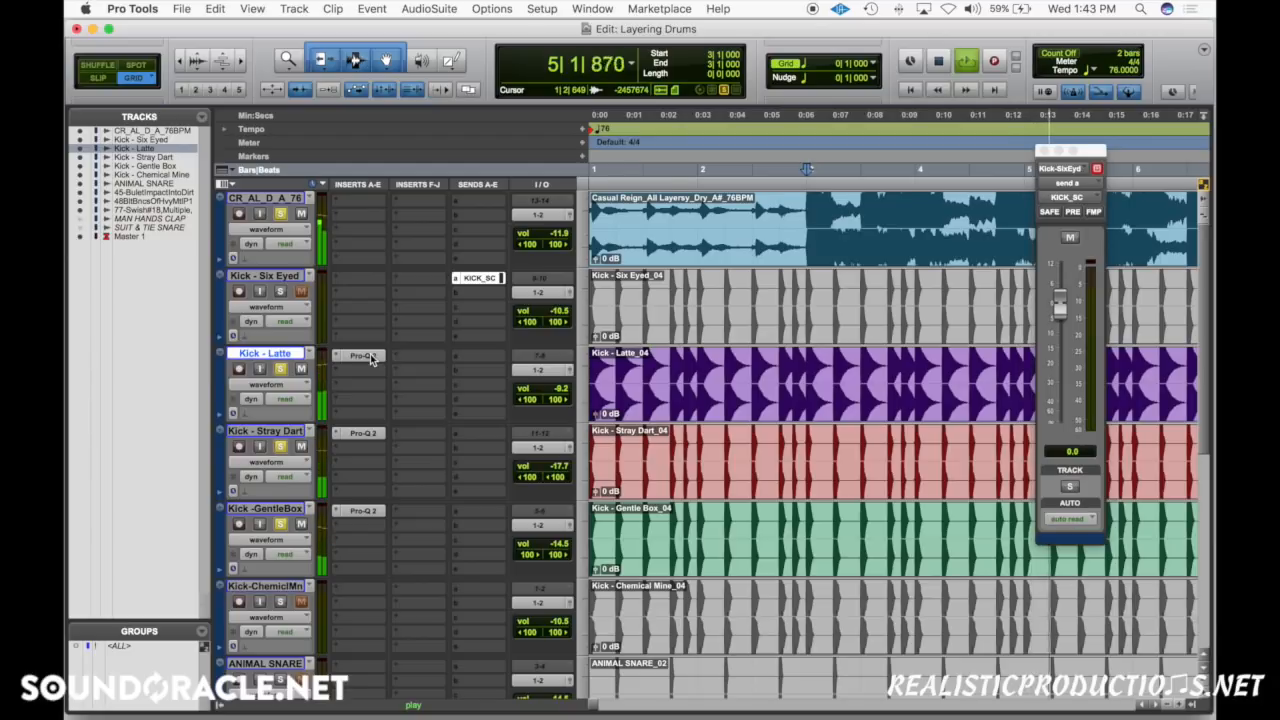
{"action": "key", "text": "space"}
Lower the EQ low cut to 42.125 Hz on Kick - Stray Dart and to 44.358 Hz on Kick - Gentle Box.
{"action": "left_click", "coordinate": [363, 432]}
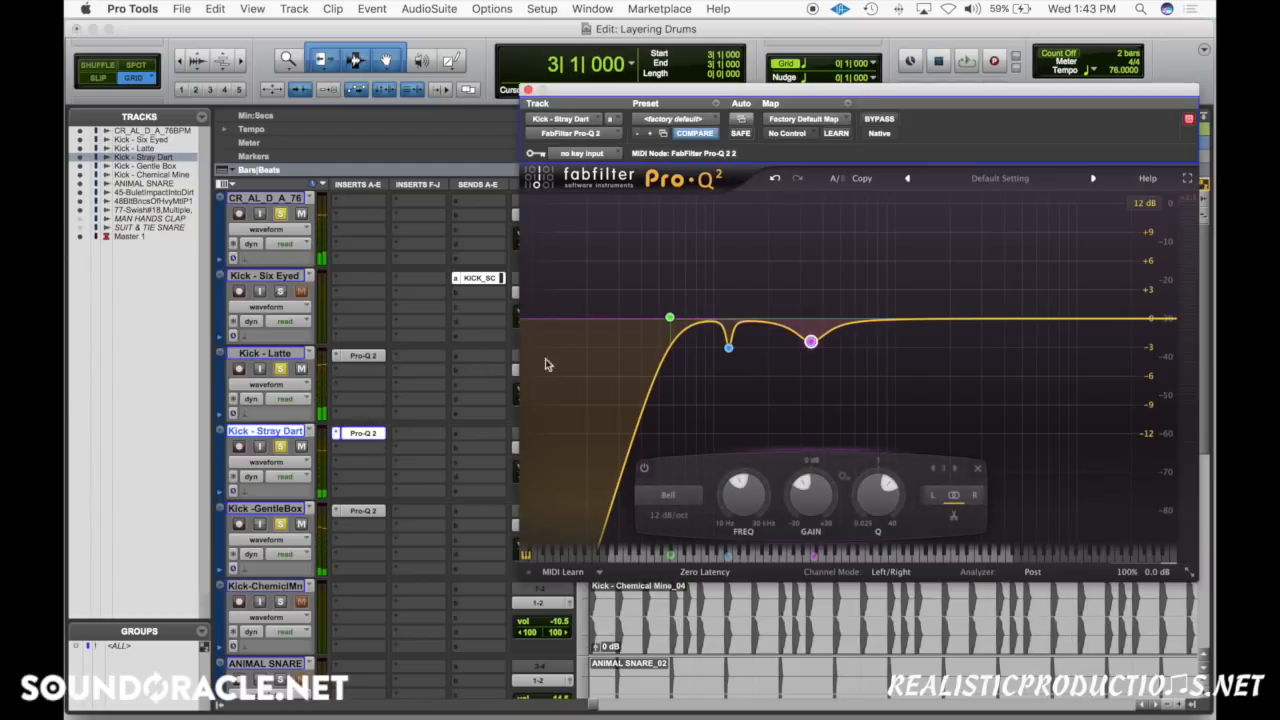
{"action": "left_click_drag", "start_coordinate": [669, 318], "coordinate": [645, 318]}
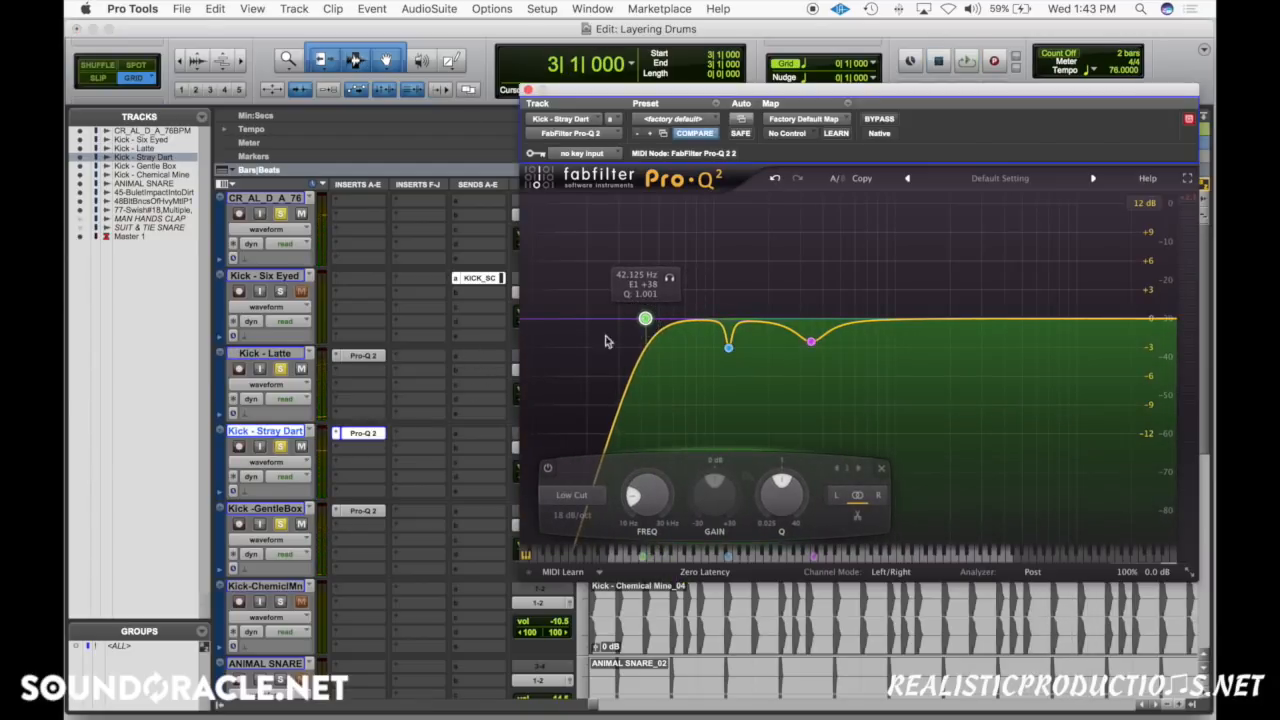
{"action": "left_click", "coordinate": [365, 511]}
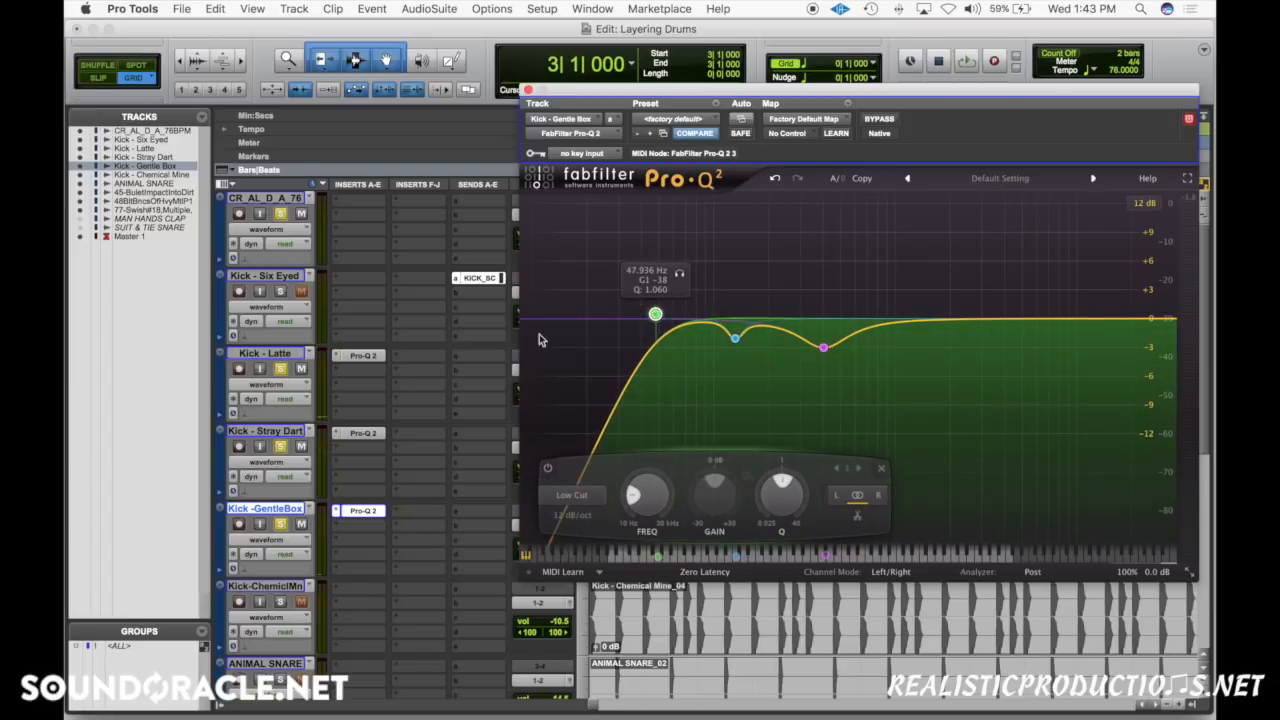
{"action": "left_click_drag", "start_coordinate": [652, 318], "coordinate": [649, 316]}
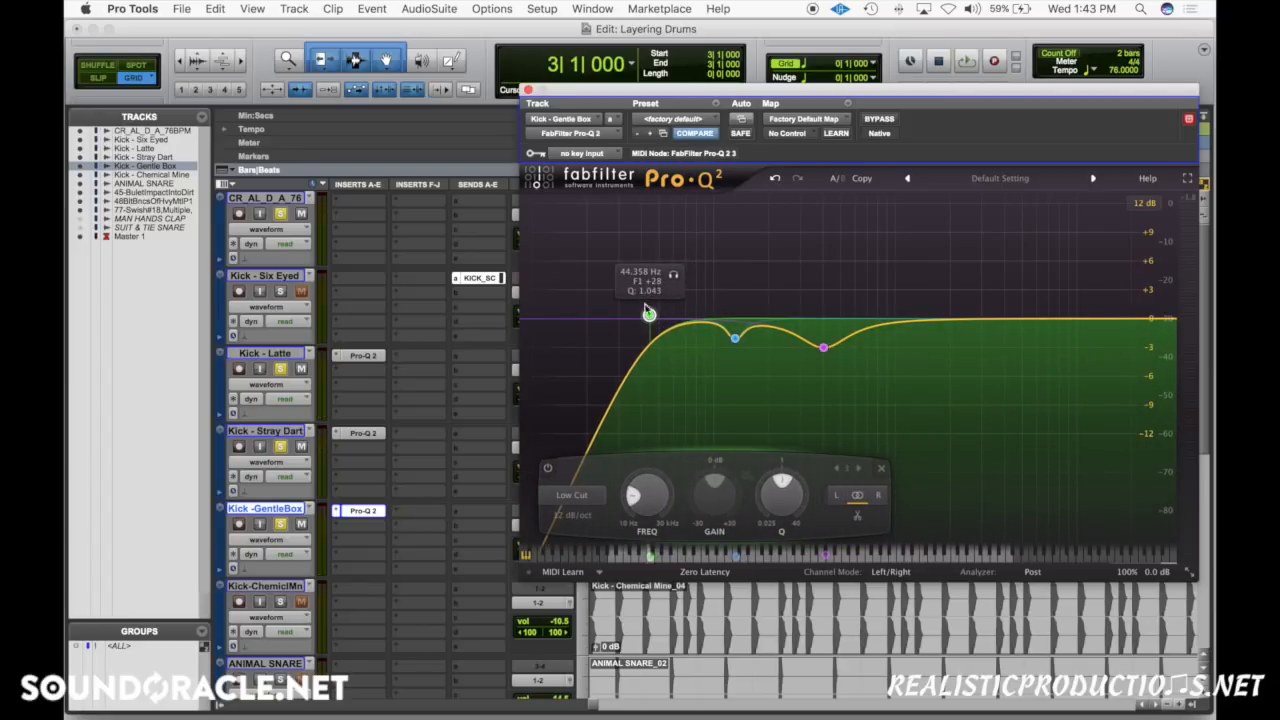
Close the EQ window and replay from bar 3, comparing the readjusted kick EQs bypassed and active.
{"action": "key", "text": "space"}
{"action": "left_click", "coordinate": [528, 90]}
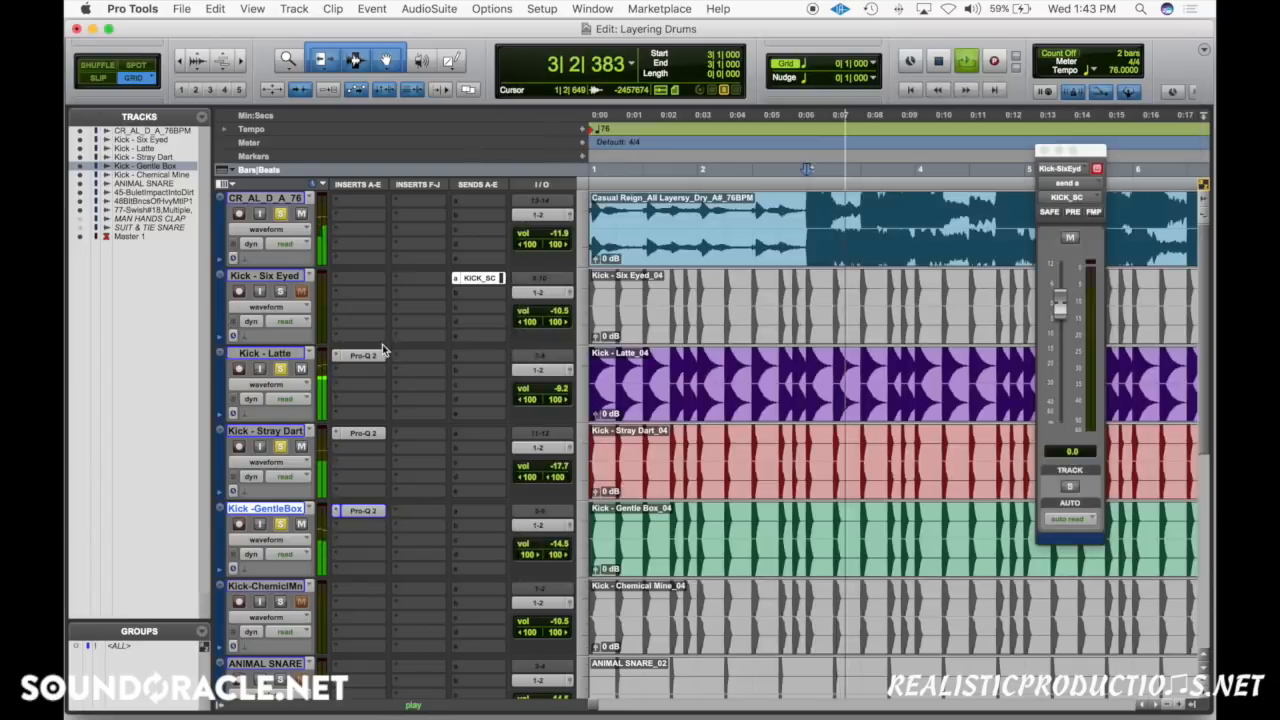
{"action": "left_click", "coordinate": [357, 359], "text": "alt+super"}
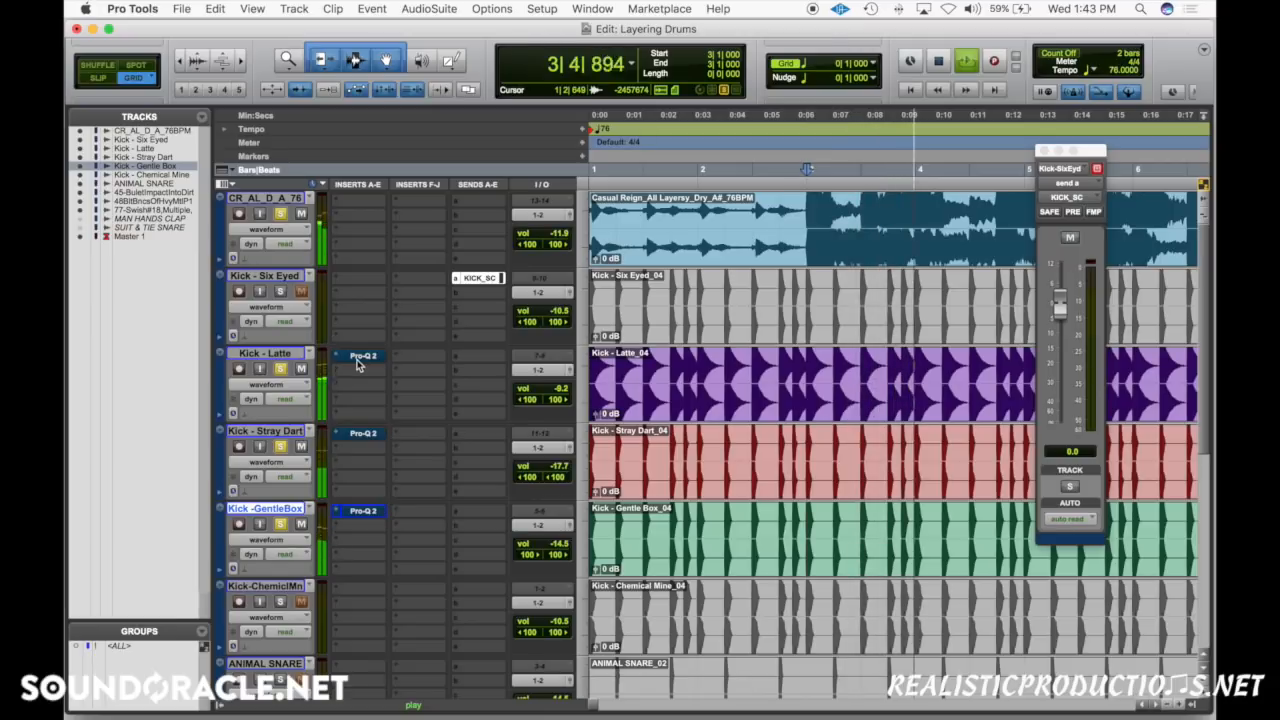
{"action": "left_click", "coordinate": [357, 363], "text": "alt+super"}
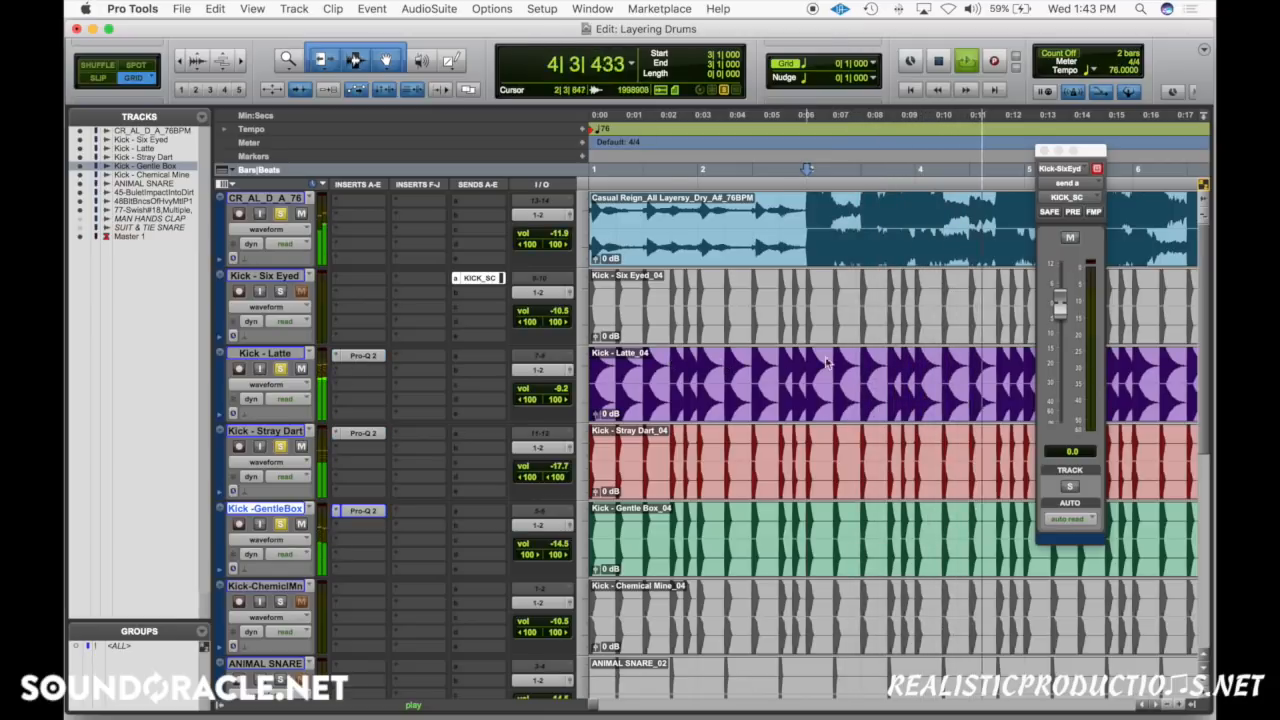
{"action": "key", "text": "space"}
Route the outputs of Kick - Latte, Stray Dart and Gentle Box to a new stereo Aux Input track named KickSum.
{"action": "left_click", "coordinate": [280, 355]}
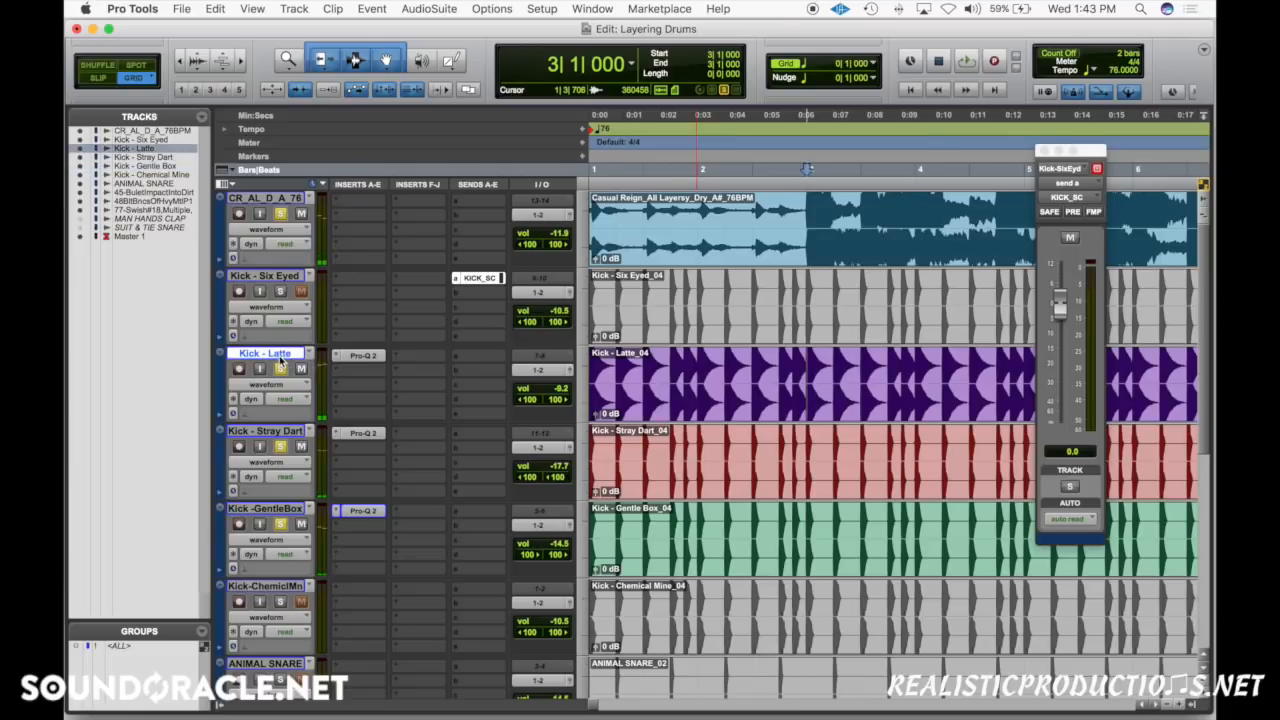
{"action": "left_click", "coordinate": [284, 509], "text": "shift"}
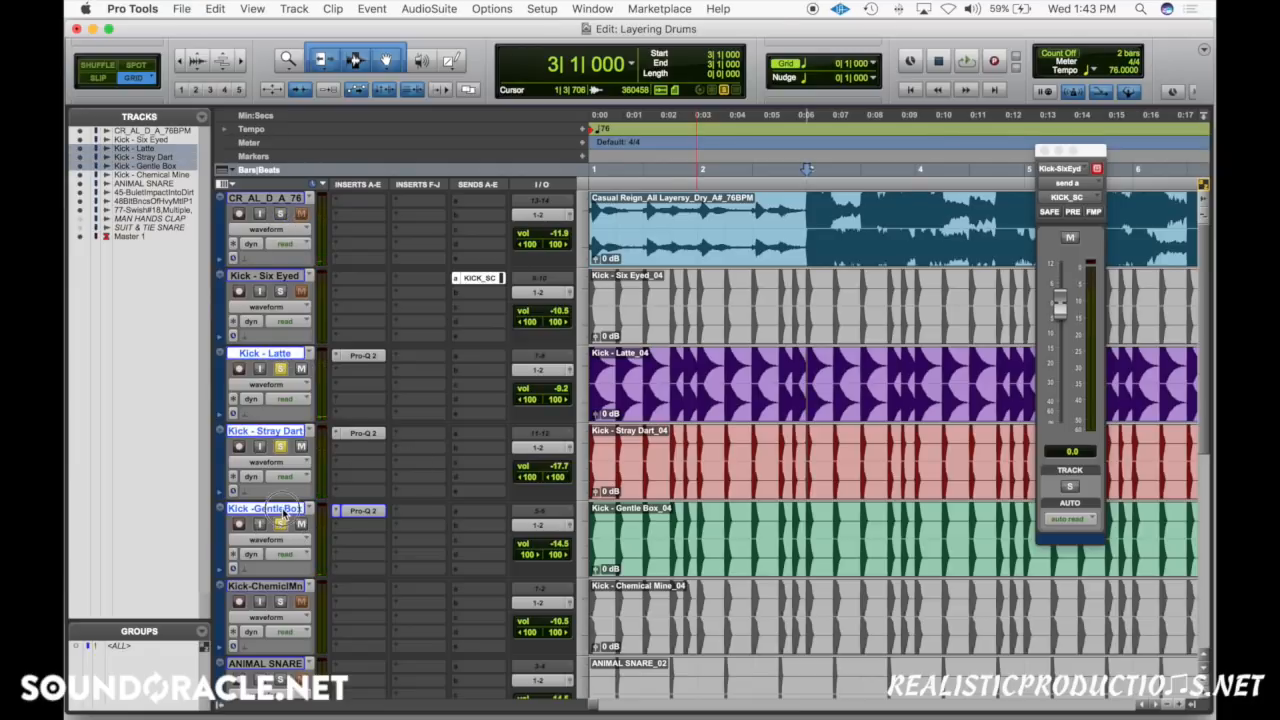
{"action": "left_click", "coordinate": [538, 524]}
{"action": "left_click", "coordinate": [565, 580]}
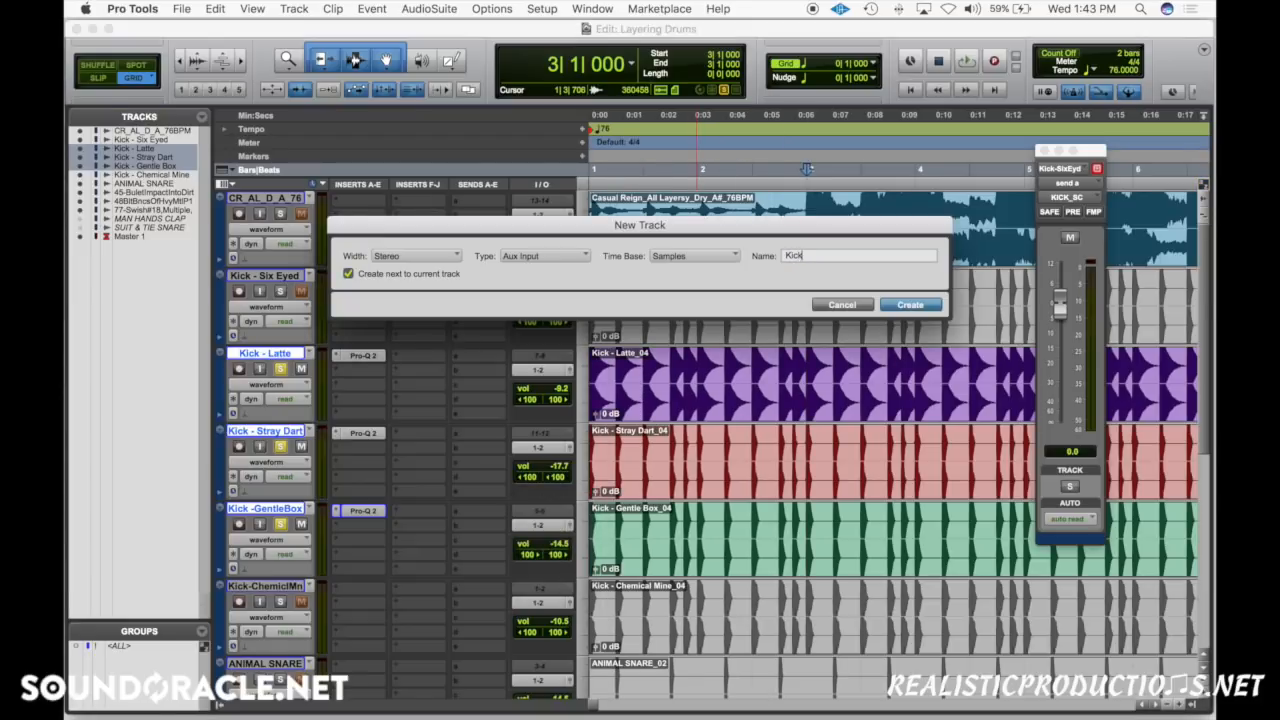
{"action": "key", "text": "Return"}
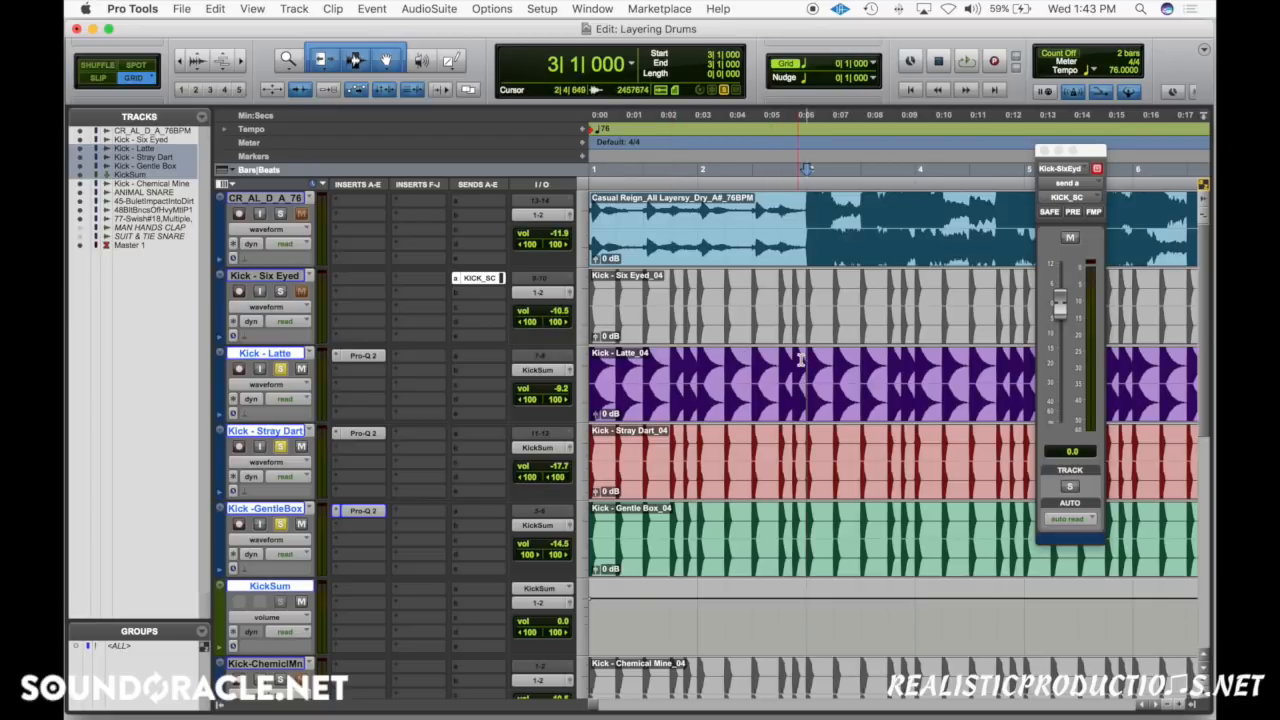
Insert Pro-Q 2 on KickSum and add a slight low-shelf cut while playing the kicks from bar 1.
{"action": "left_click_drag", "start_coordinate": [800, 360], "coordinate": [545, 537]}
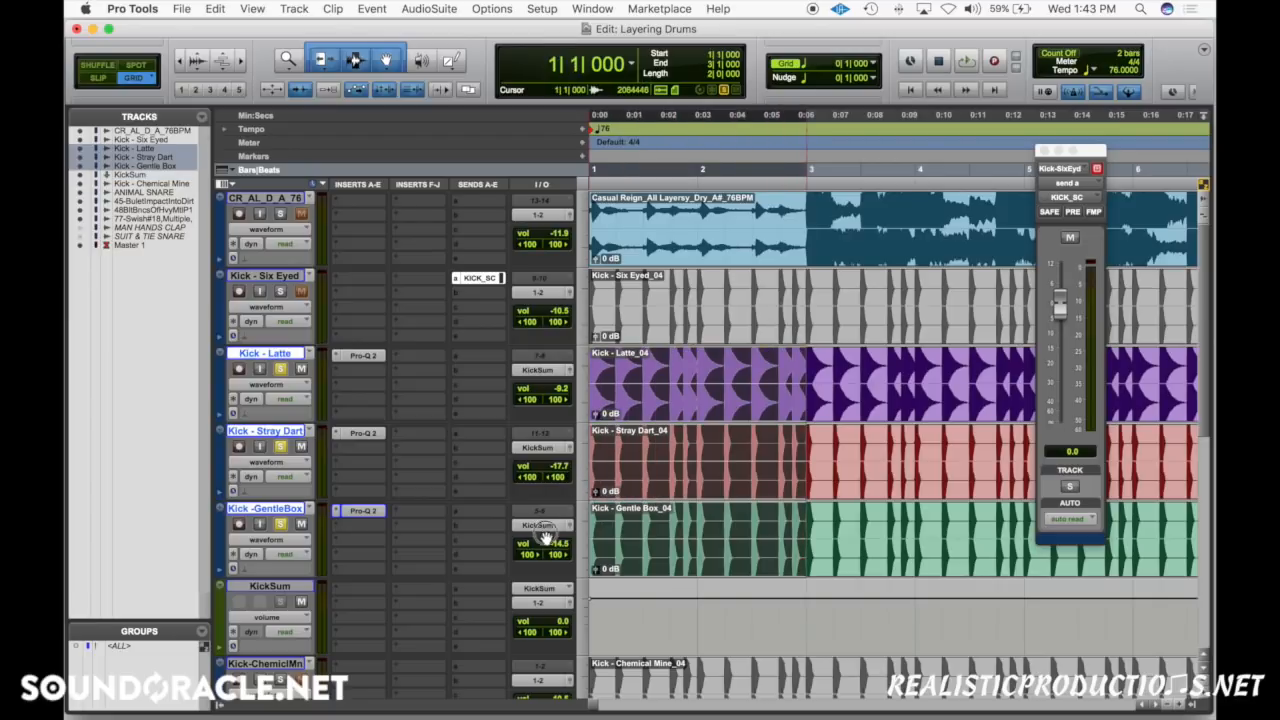
{"action": "left_click", "coordinate": [373, 590]}
{"action": "left_click", "coordinate": [375, 537]}
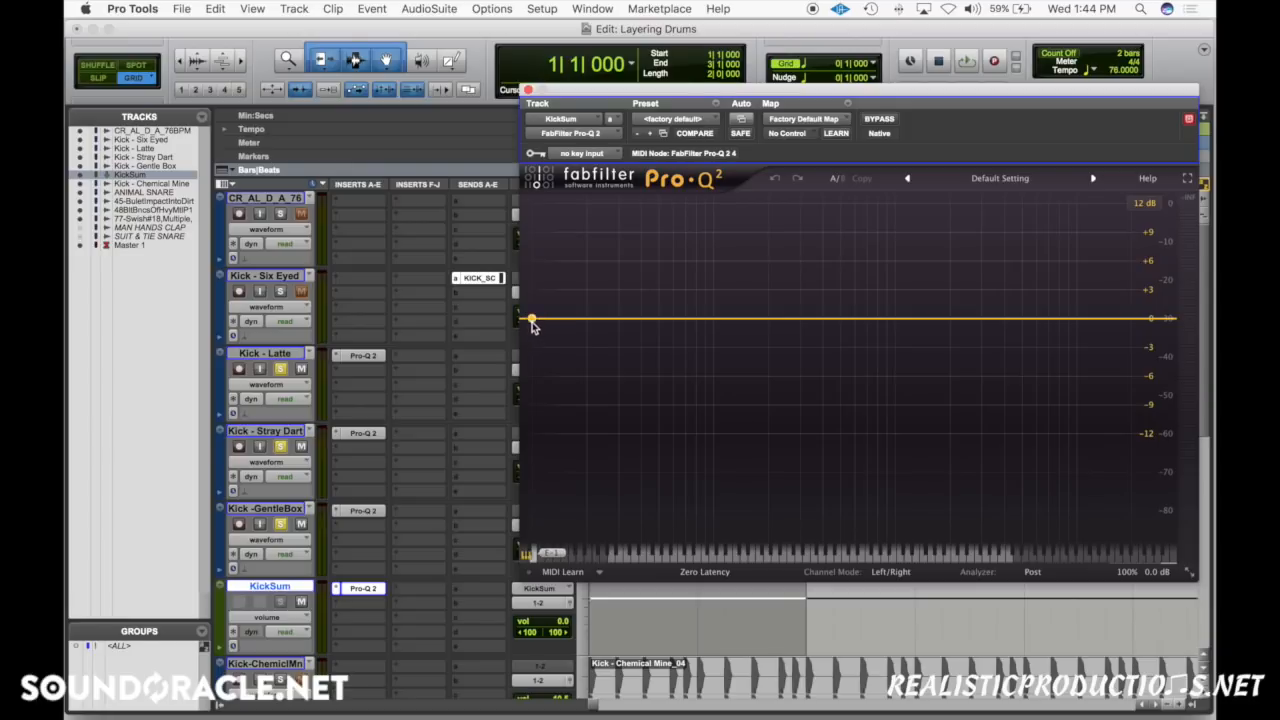
{"action": "key", "text": "space"}
{"action": "left_click_drag", "start_coordinate": [532, 320], "coordinate": [574, 338]}
Add a very narrow bell band at about 111.5 Hz on KickSum and cut it by about 2 dB.
{"action": "left_click_drag", "start_coordinate": [682, 320], "coordinate": [727, 236]}
{"action": "scroll", "coordinate": [707, 275], "scroll_direction": "up", "scroll_amount": 10}
{"action": "scroll", "coordinate": [716, 492], "scroll_direction": "down", "scroll_amount": 10}
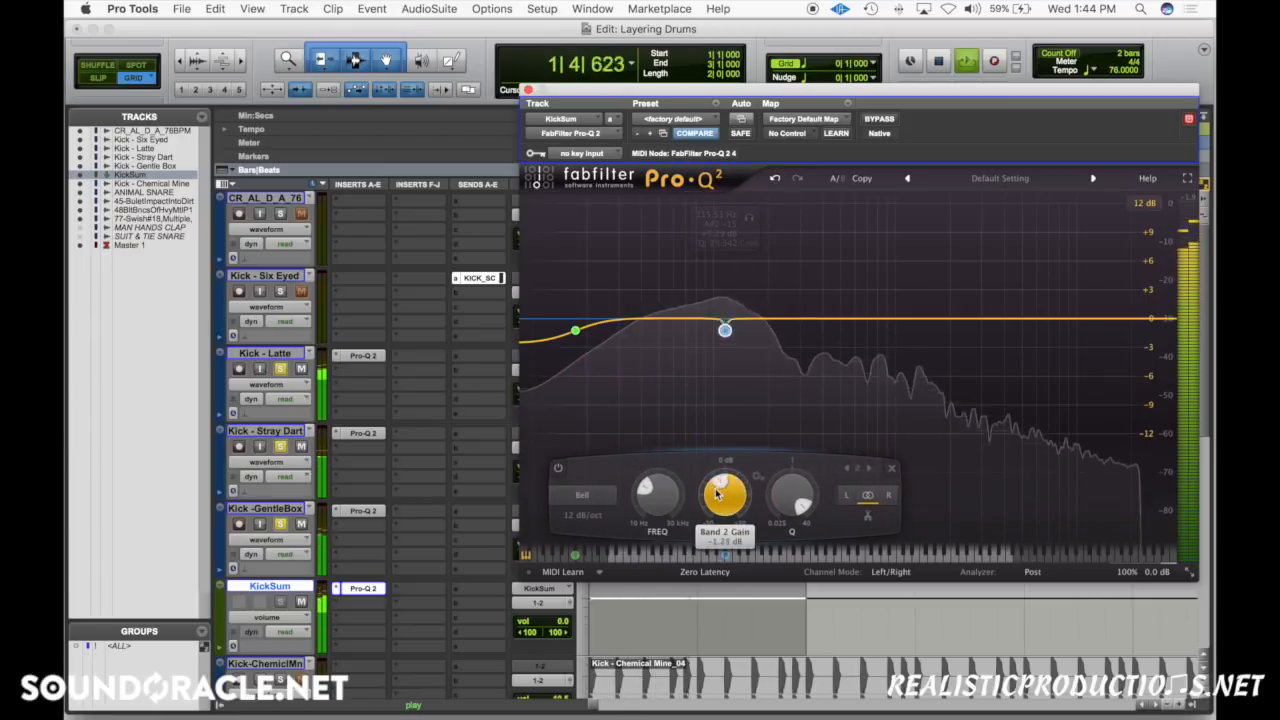
{"action": "scroll", "coordinate": [716, 492], "scroll_direction": "up", "scroll_amount": 2}
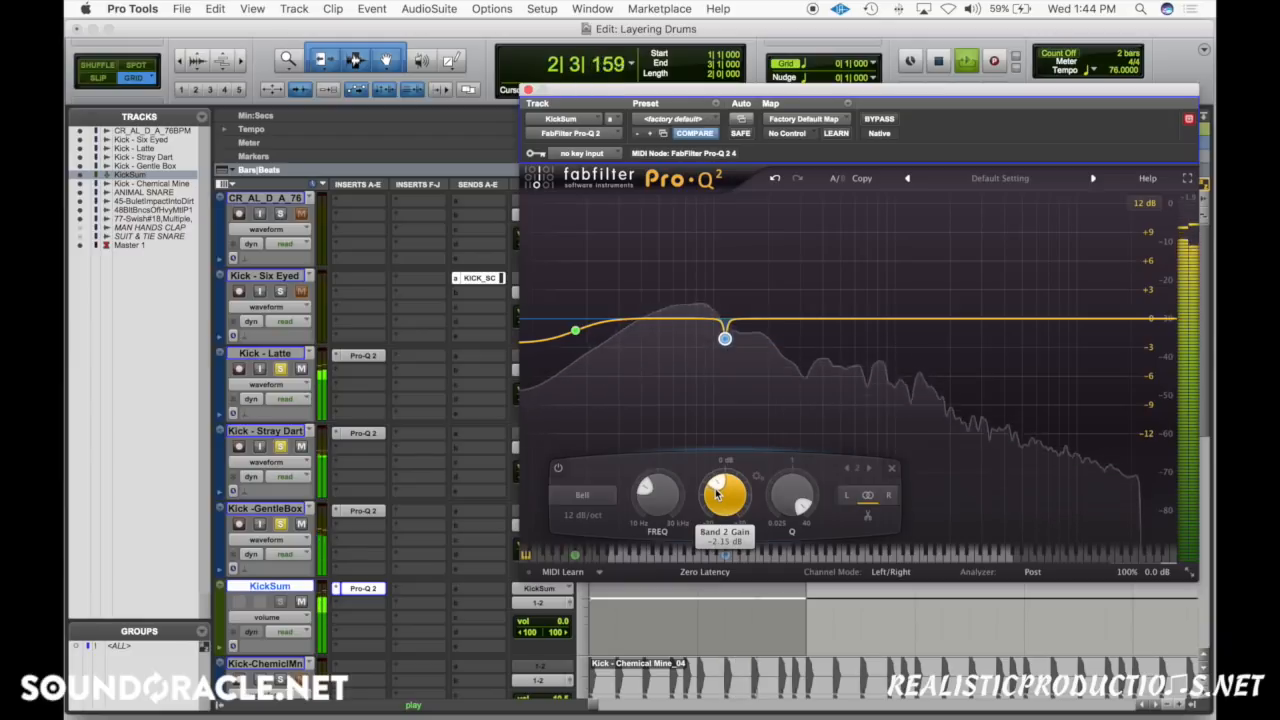
Add a third bell band around 300 Hz to the KickSum EQ and set its gain to -1.30 dB.
{"action": "left_click", "coordinate": [820, 320]}
{"action": "left_click_drag", "start_coordinate": [820, 320], "coordinate": [802, 248]}
{"action": "scroll", "coordinate": [802, 492], "scroll_direction": "down", "scroll_amount": 6}
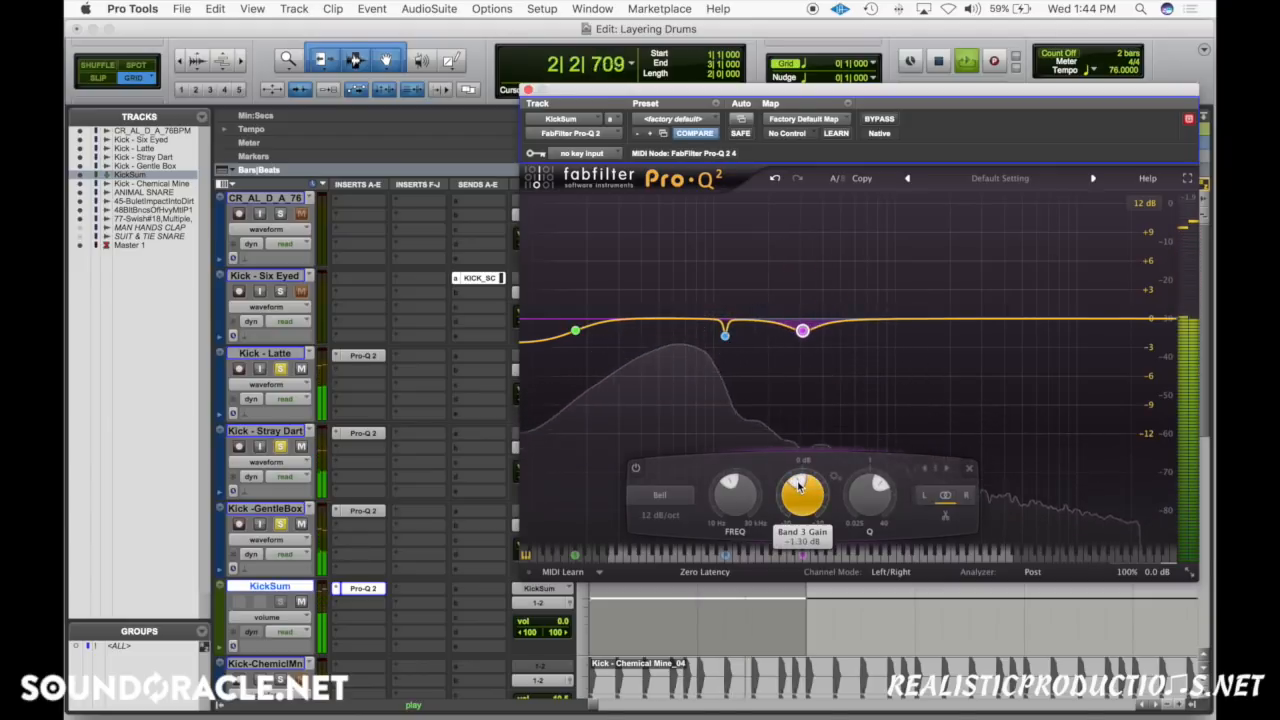
Insert the stereo UAD API 550A EQ after Pro-Q 2 on KickSum and audition the kicks through it.
{"action": "key", "text": "space"}
{"action": "left_click", "coordinate": [362, 602]}
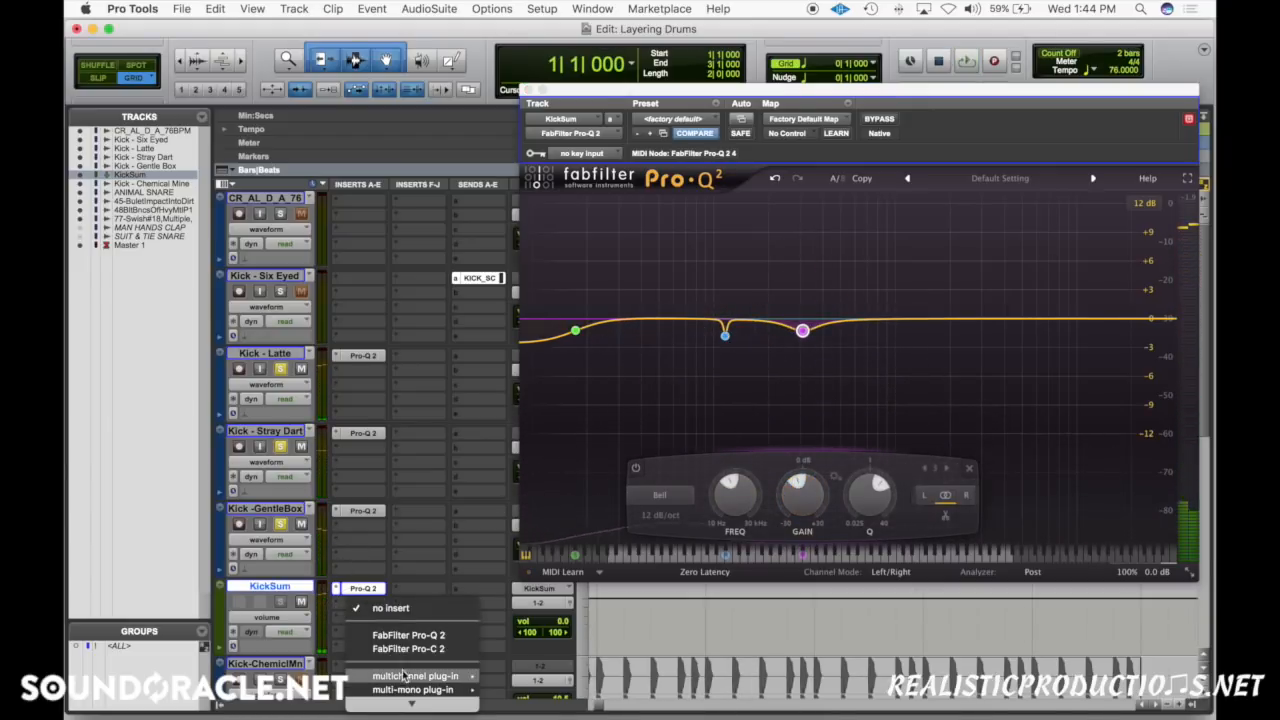
{"action": "mouse_move", "coordinate": [420, 676]}
{"action": "mouse_move", "coordinate": [637, 513]}
{"action": "mouse_move", "coordinate": [625, 131]}
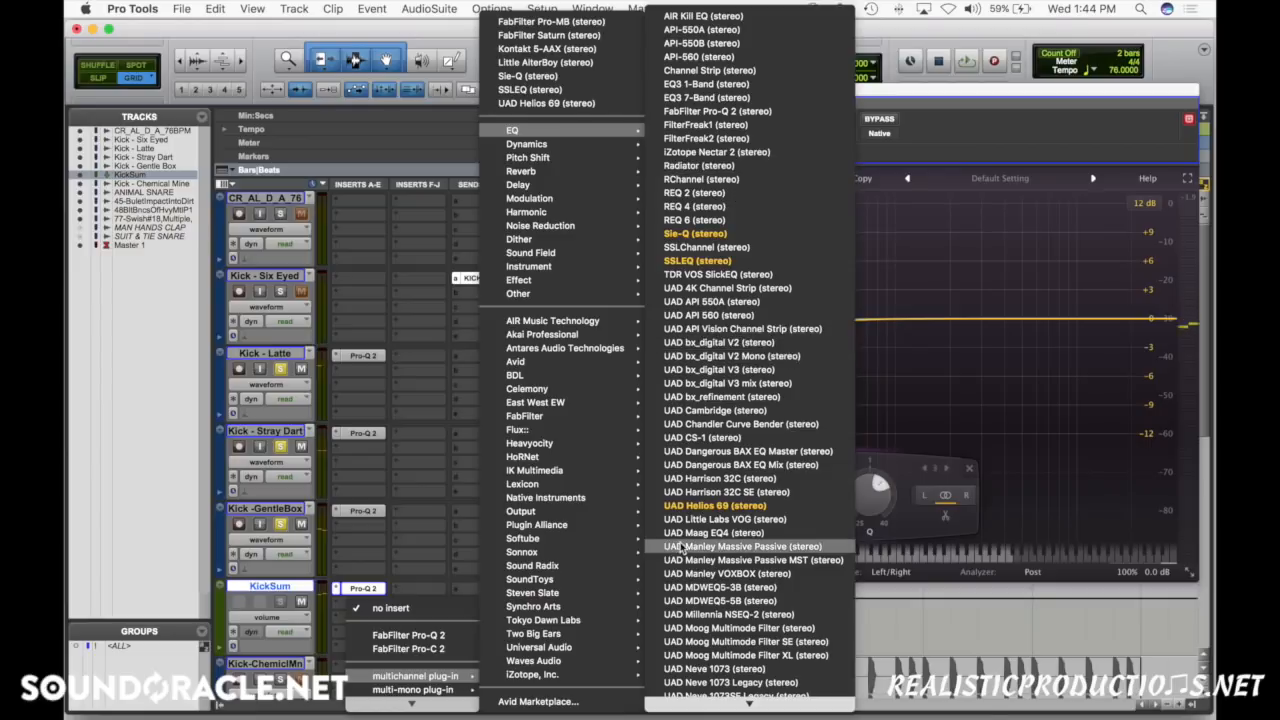
{"action": "scroll", "coordinate": [705, 566], "scroll_direction": "down", "scroll_amount": 1}
{"action": "scroll", "coordinate": [705, 566], "scroll_direction": "down", "scroll_amount": 2}
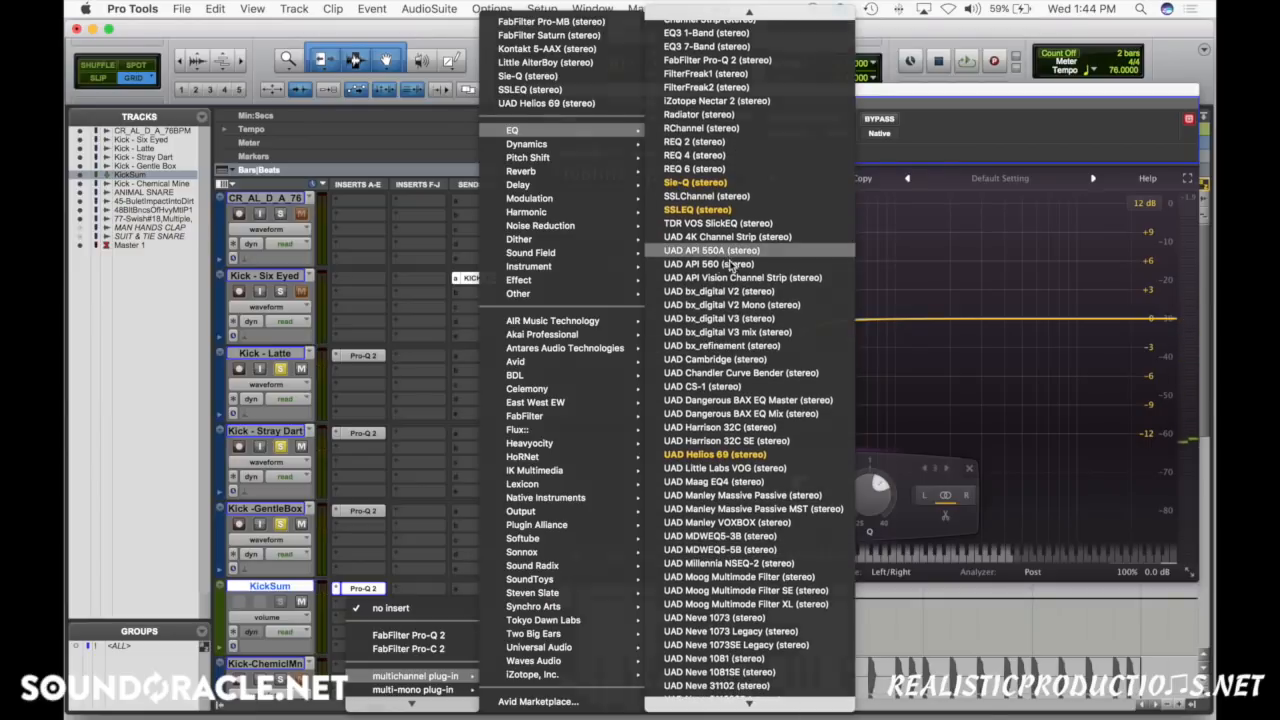
{"action": "left_click", "coordinate": [710, 250]}
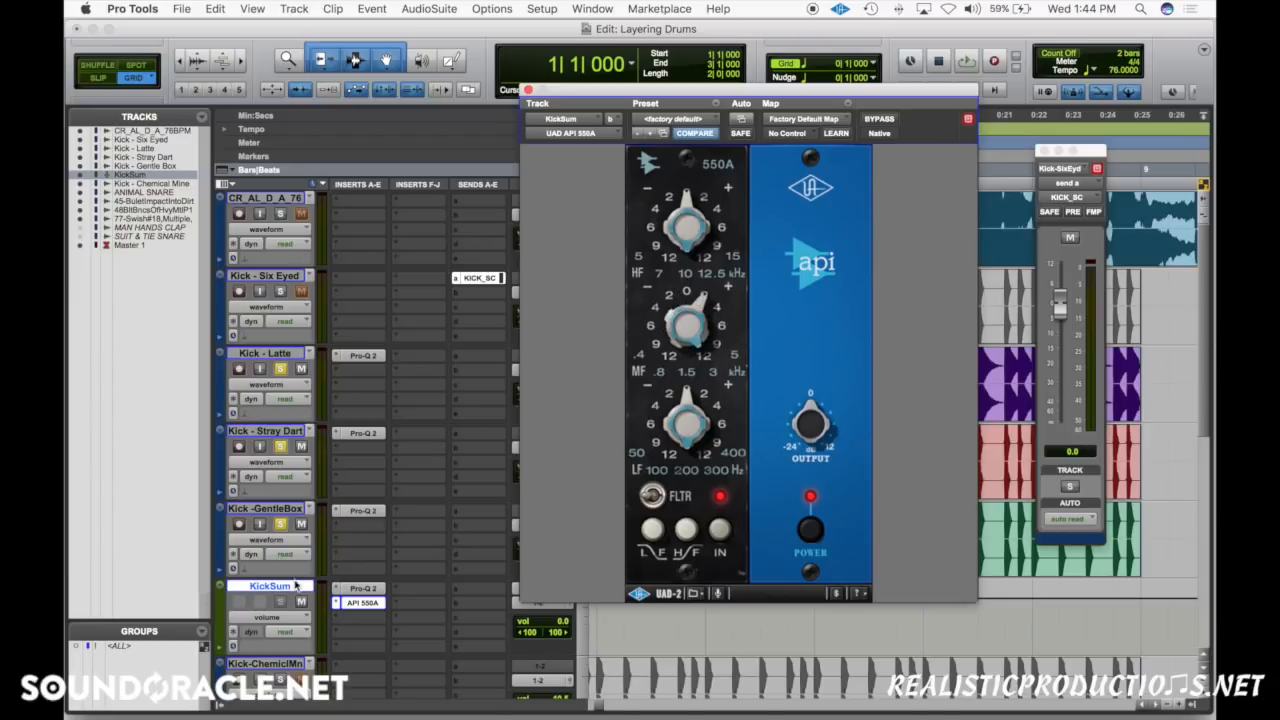
{"action": "key", "text": "space"}
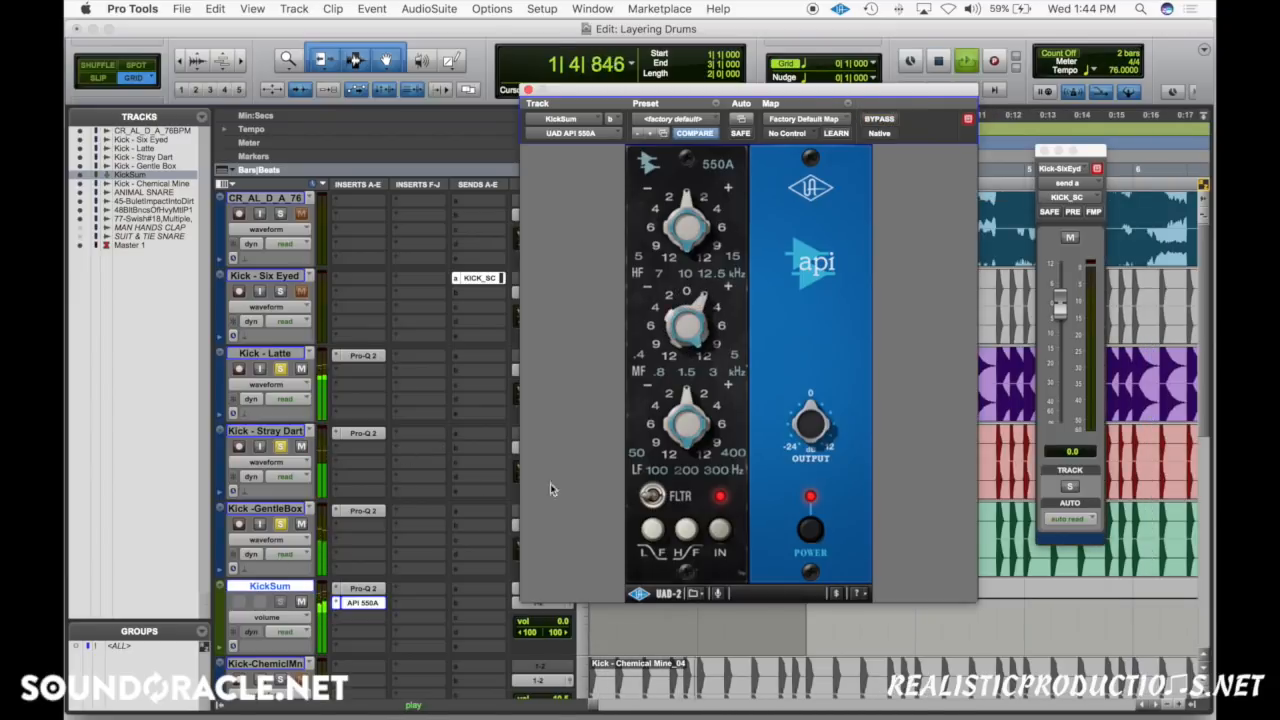
{"action": "key", "text": "space"}
Insert the stereo UAD Neve 1073SE Legacy EQ after the API 550A on KickSum and play the kicks through it.
{"action": "left_click", "coordinate": [378, 623]}
{"action": "mouse_move", "coordinate": [413, 690]}
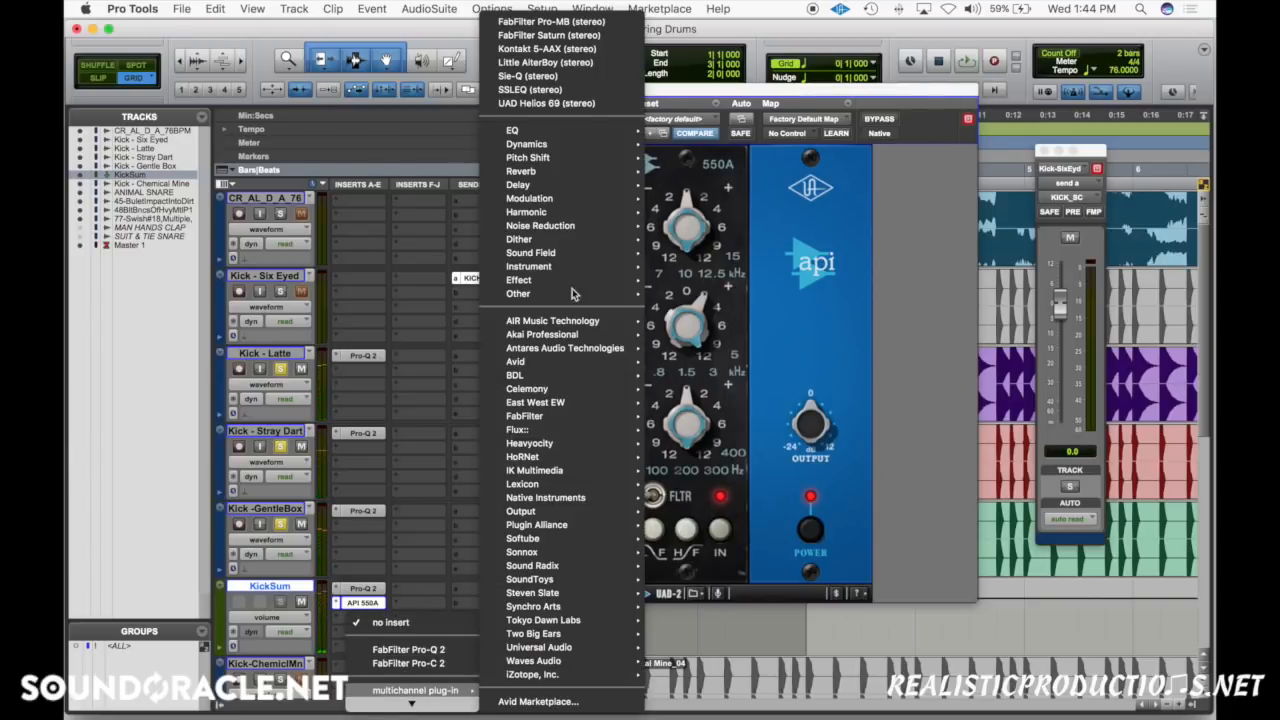
{"action": "mouse_move", "coordinate": [569, 130]}
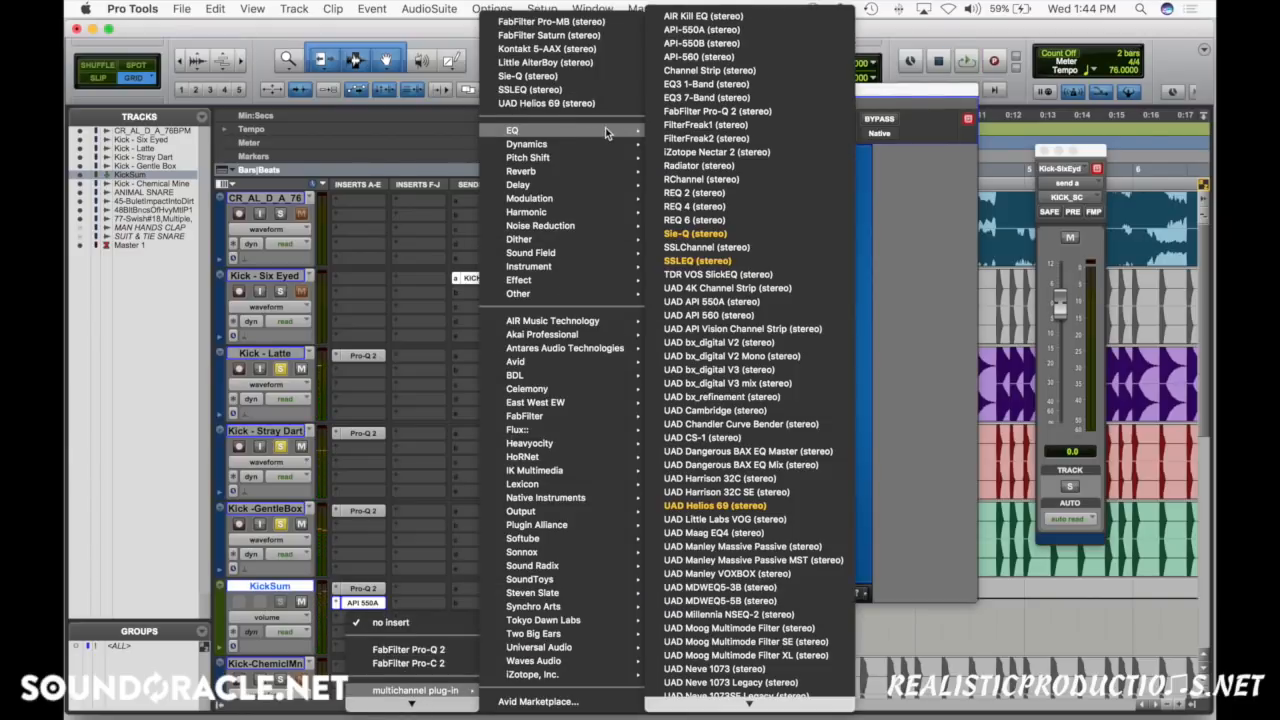
{"action": "scroll", "coordinate": [728, 492], "scroll_direction": "down", "scroll_amount": 5}
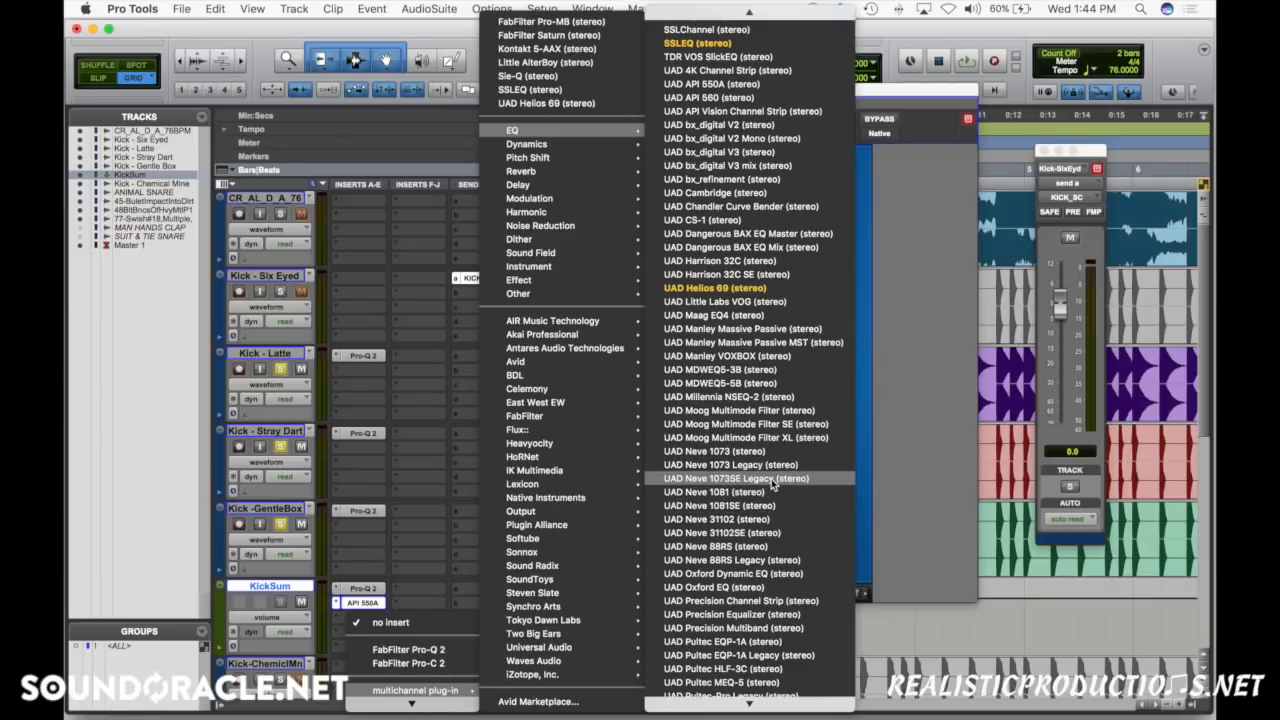
{"action": "left_click", "coordinate": [771, 481]}
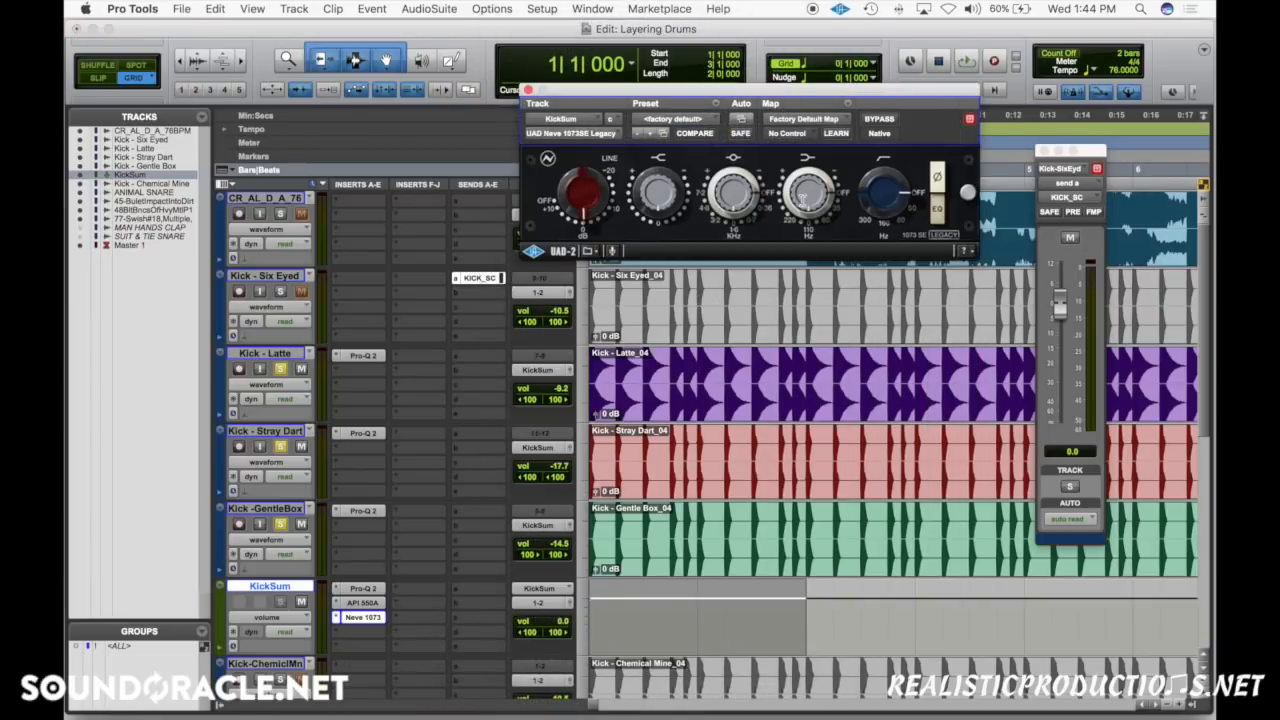
{"action": "key", "text": "space"}
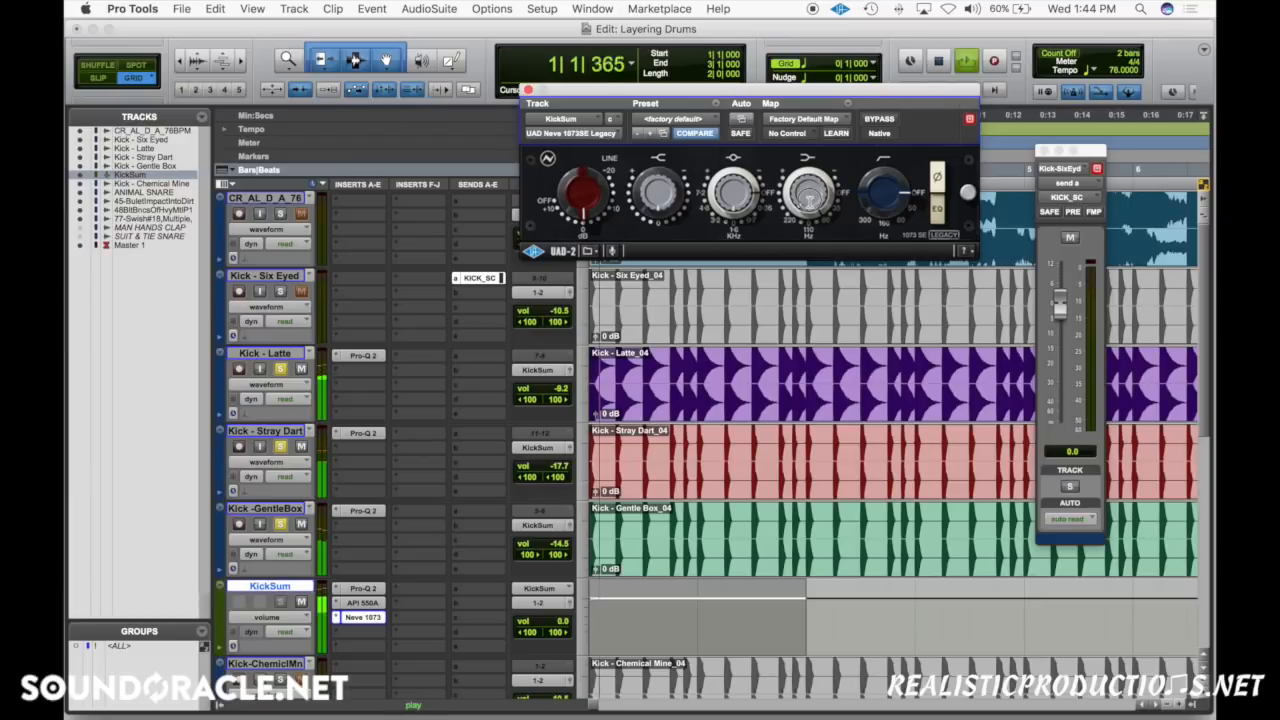
{"action": "left_click", "coordinate": [878, 119]}
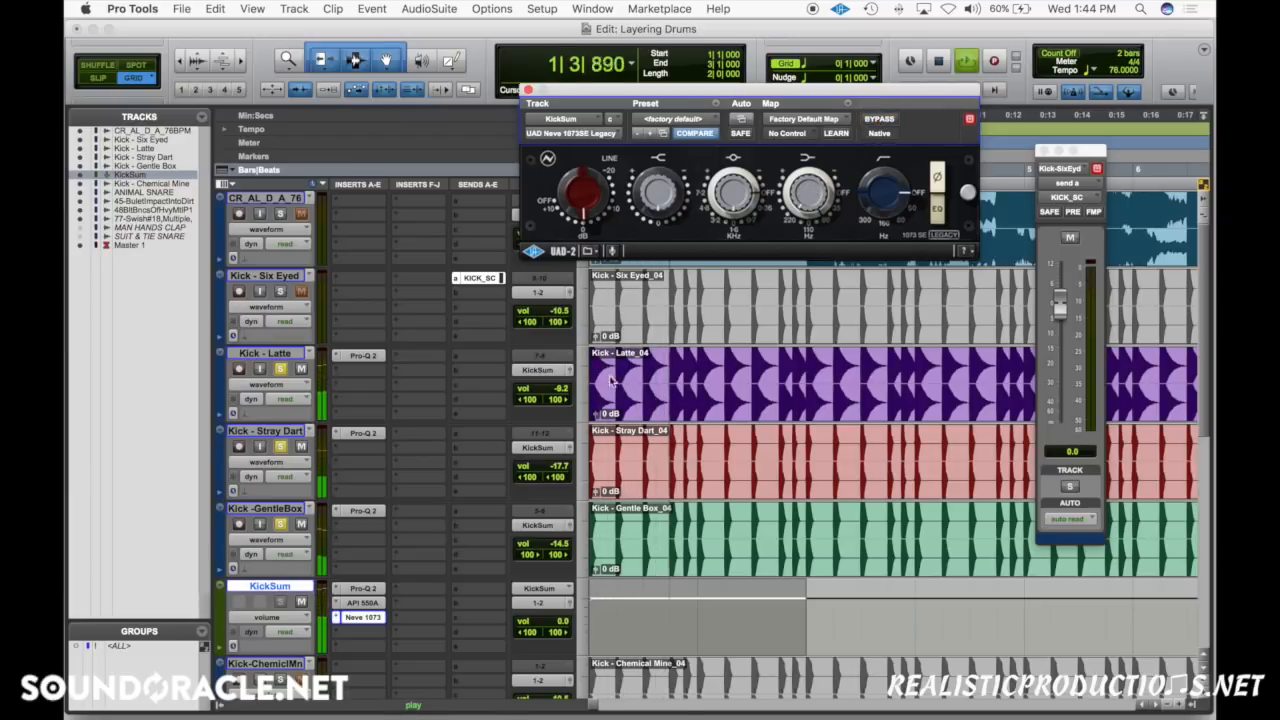
Unsolo the kicks, play the full mix from bar 3, and compare it with the kick and KickSum inserts bypassed and active.
{"action": "left_click", "coordinate": [756, 398]}
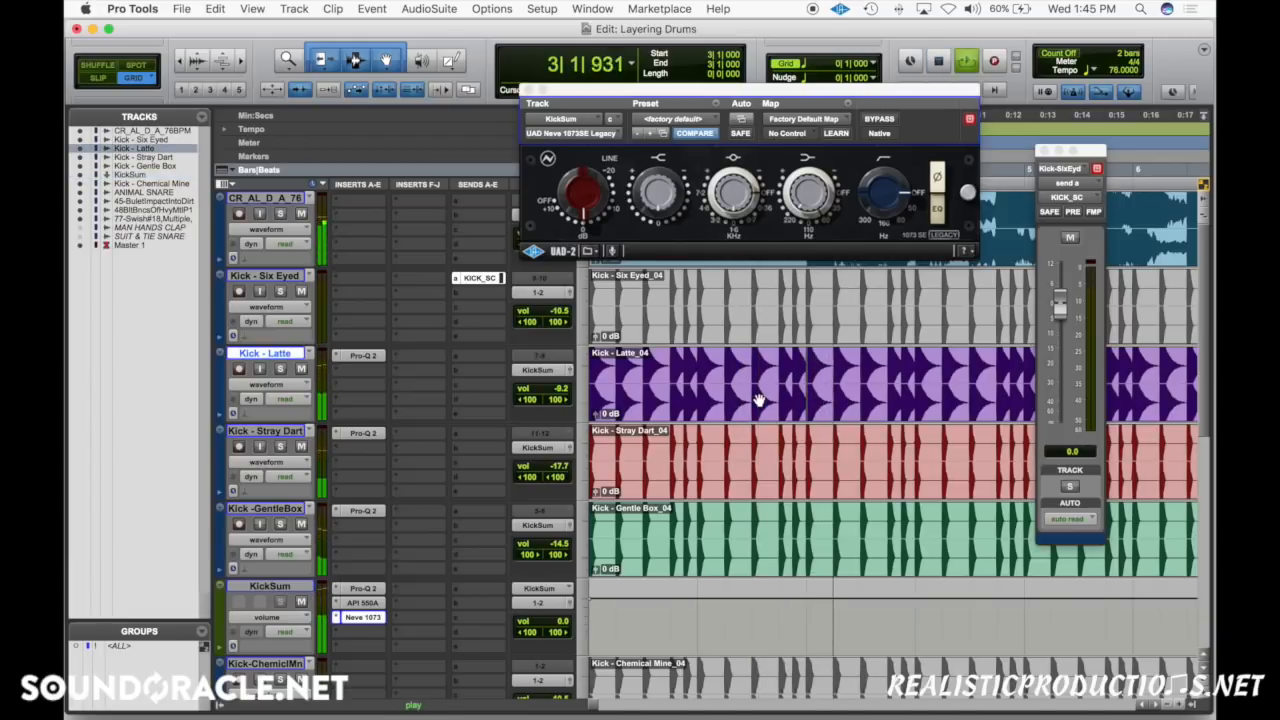
{"action": "left_click", "coordinate": [370, 588], "text": "shift+super"}
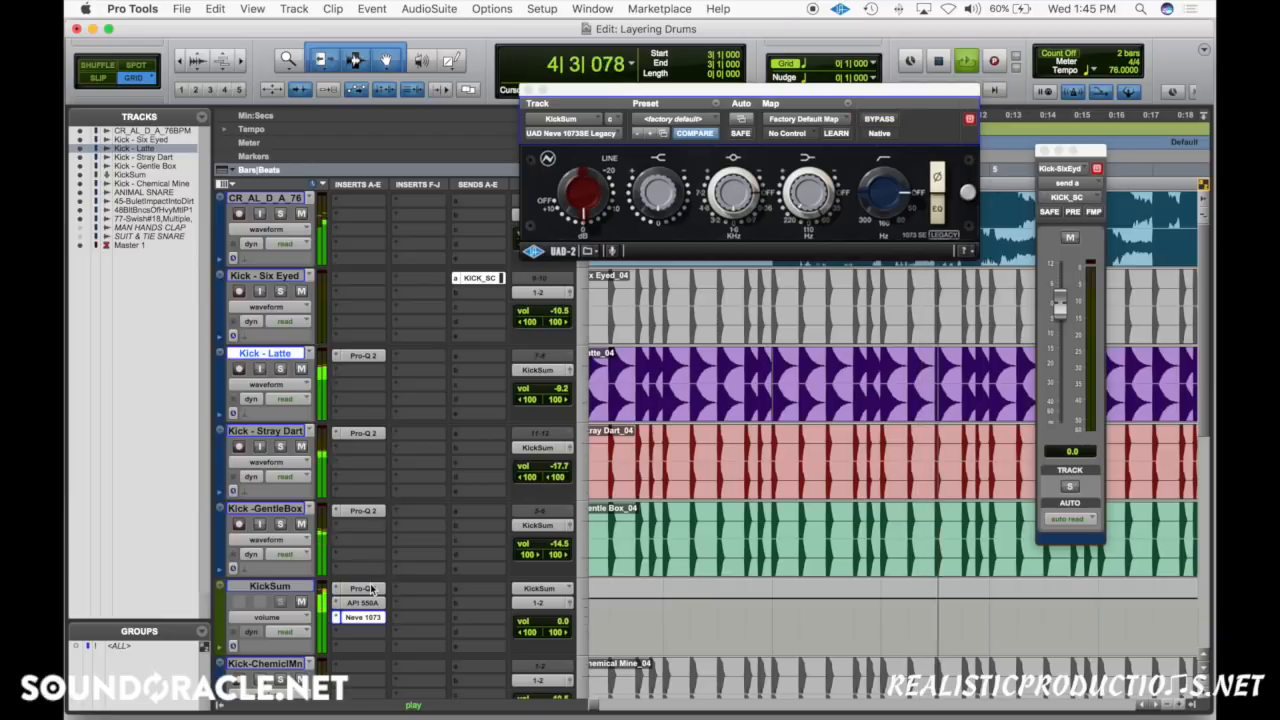
{"action": "left_click", "coordinate": [366, 357], "text": "alt+super"}
{"action": "key", "text": "space"}
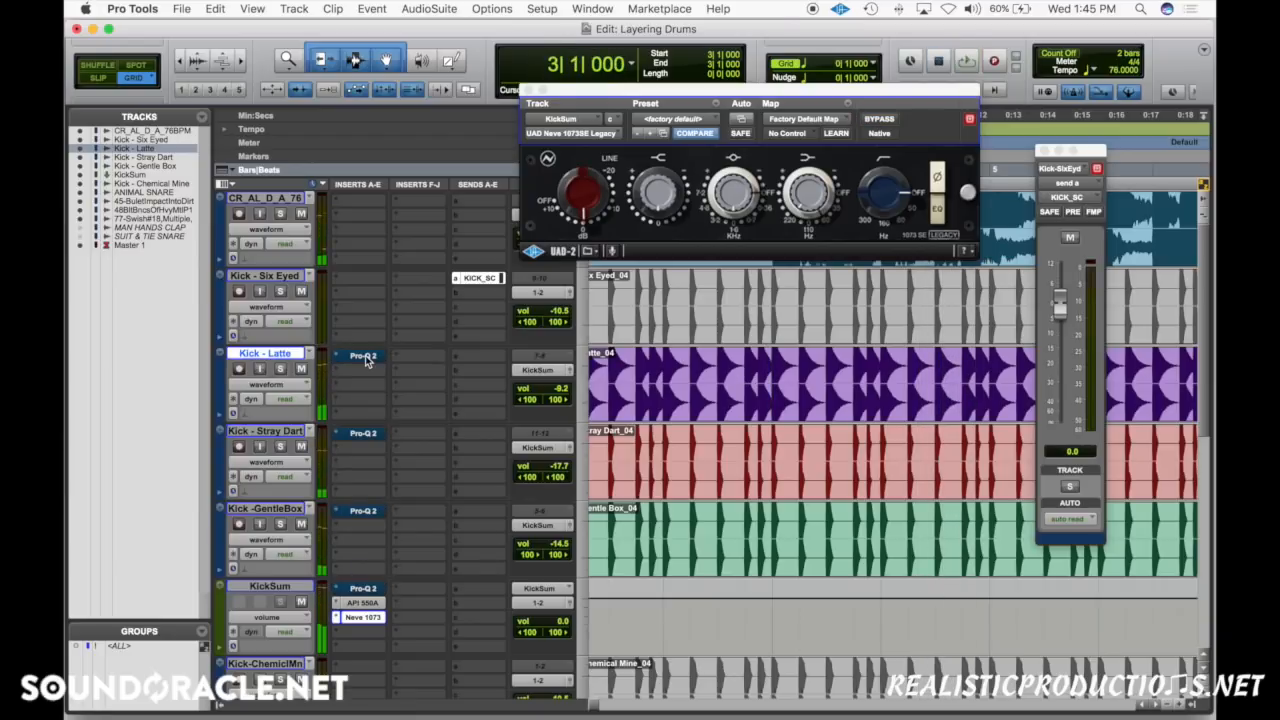
{"action": "key", "text": "space"}
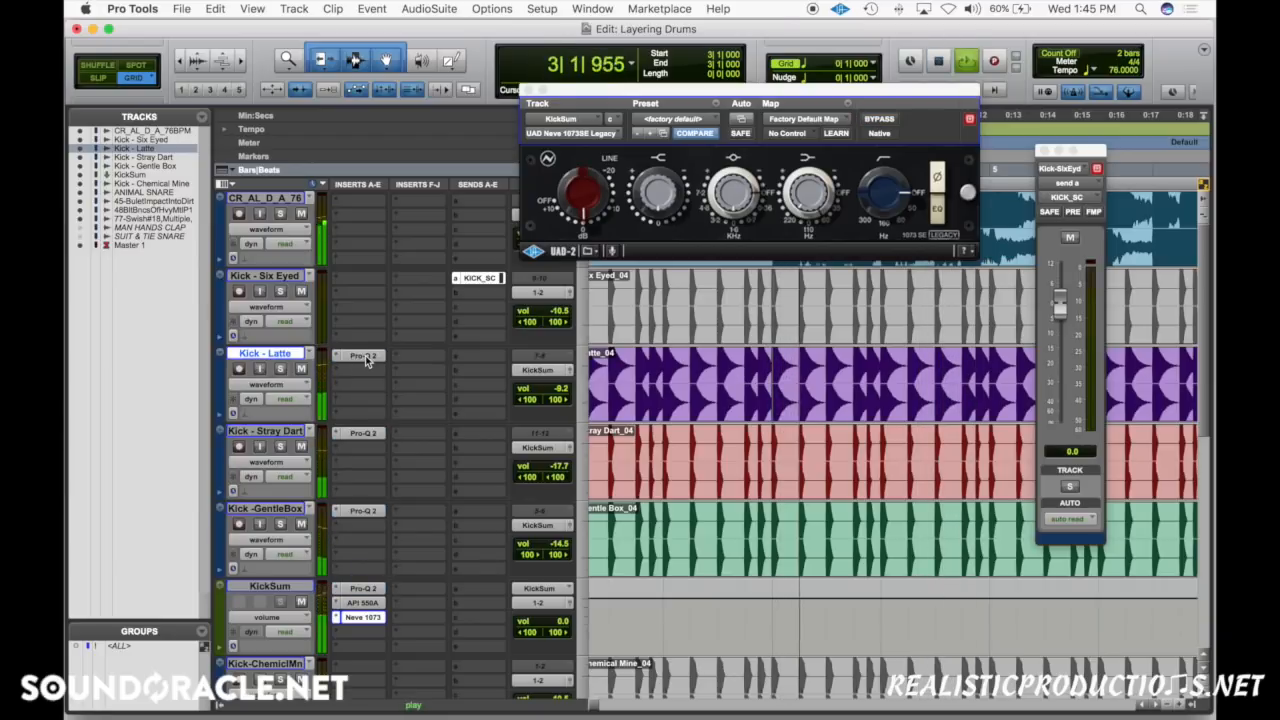
{"action": "left_click", "coordinate": [365, 357], "text": "alt+super"}
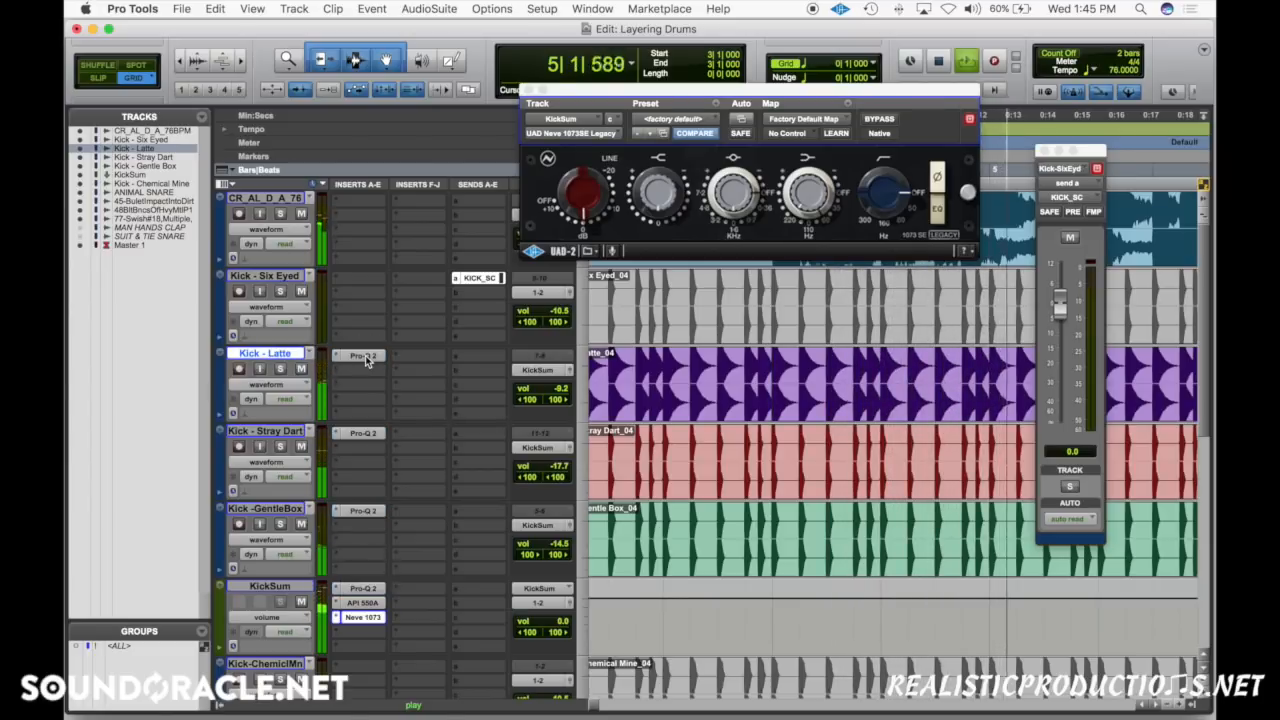
{"action": "left_click", "coordinate": [365, 357], "text": "alt+super"}
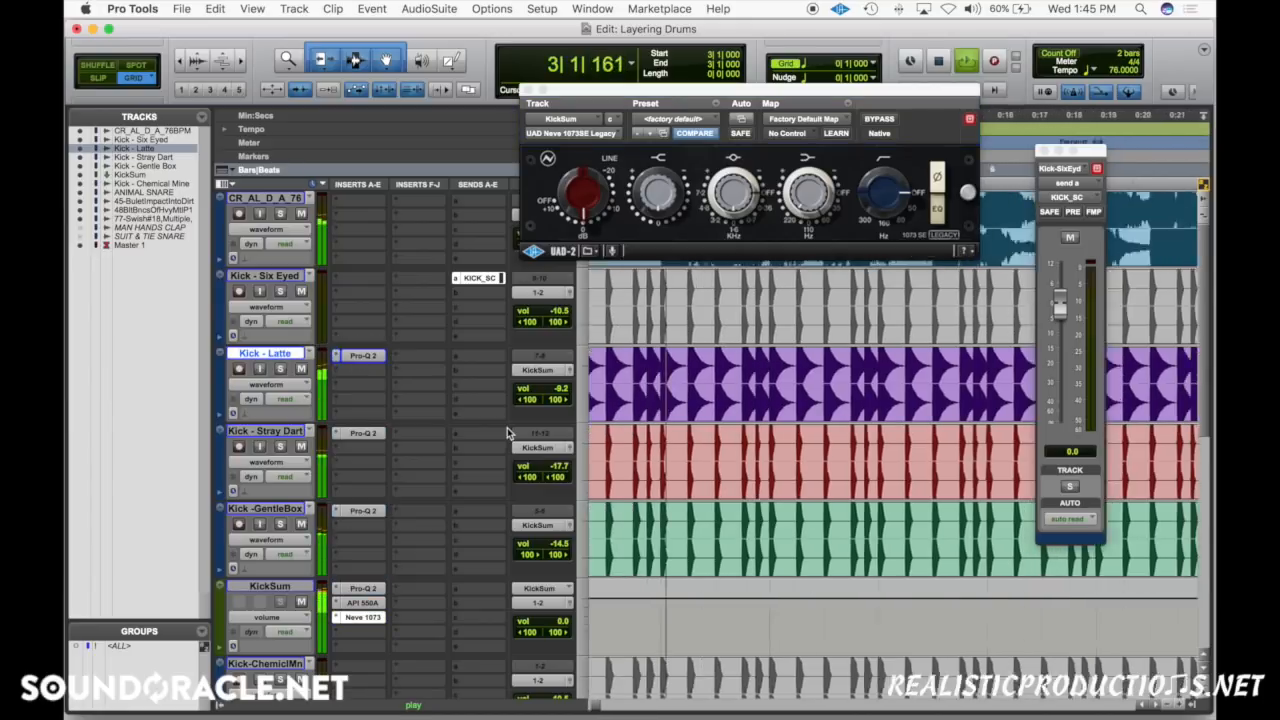
{"action": "left_click", "coordinate": [364, 357], "text": "alt+super"}
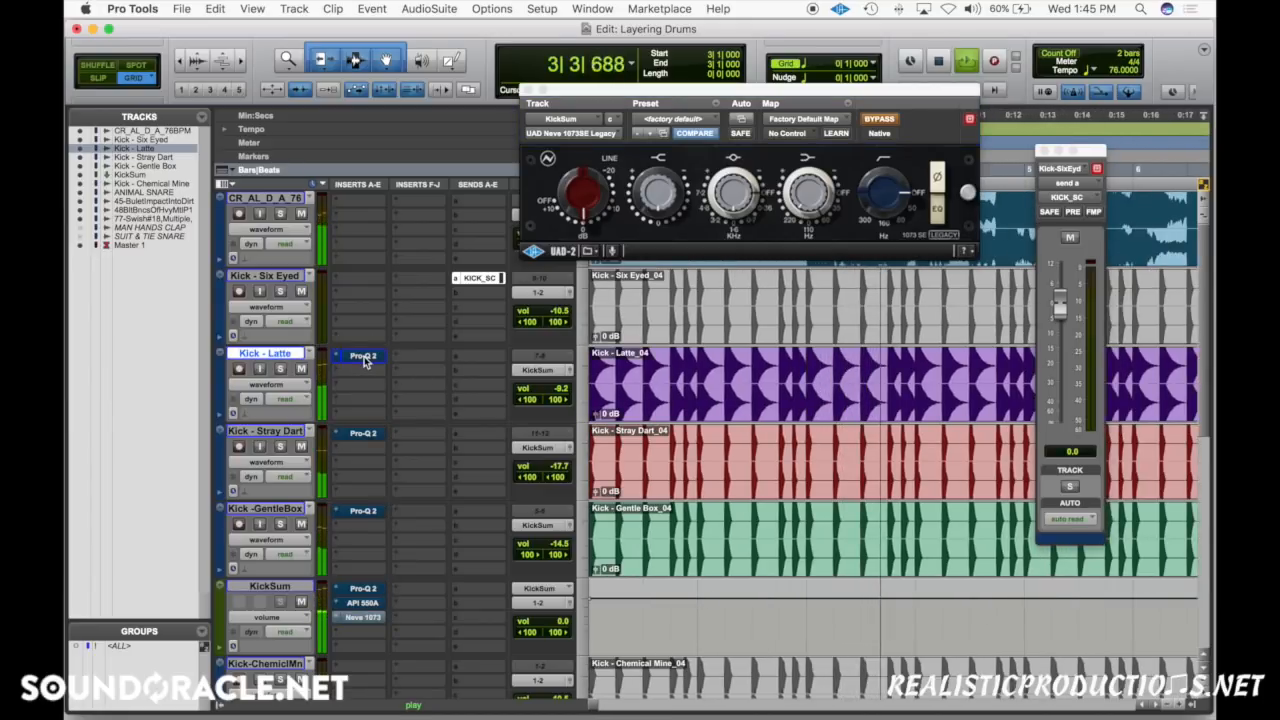
{"action": "left_click", "coordinate": [364, 356], "text": "alt+super"}
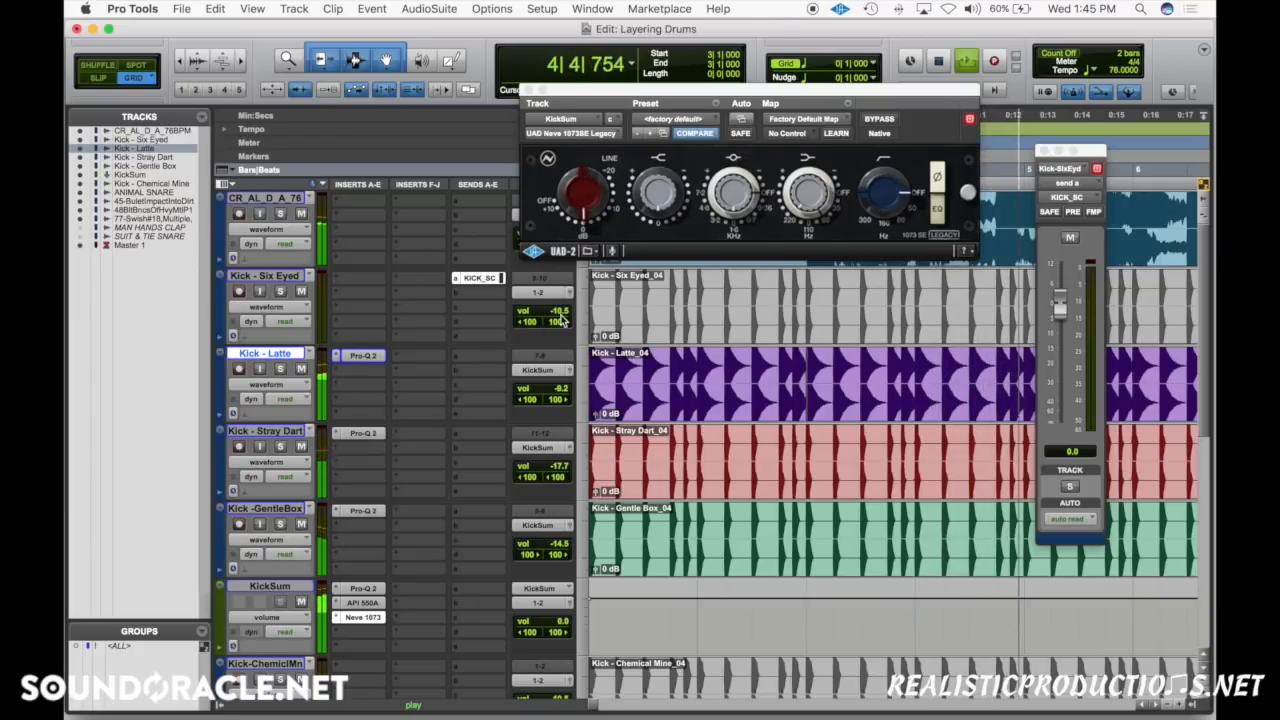
Close the Neve 1073SE window and listen to the full mix again from bar 3.
{"action": "key", "text": "space"}
{"action": "left_click", "coordinate": [529, 90]}
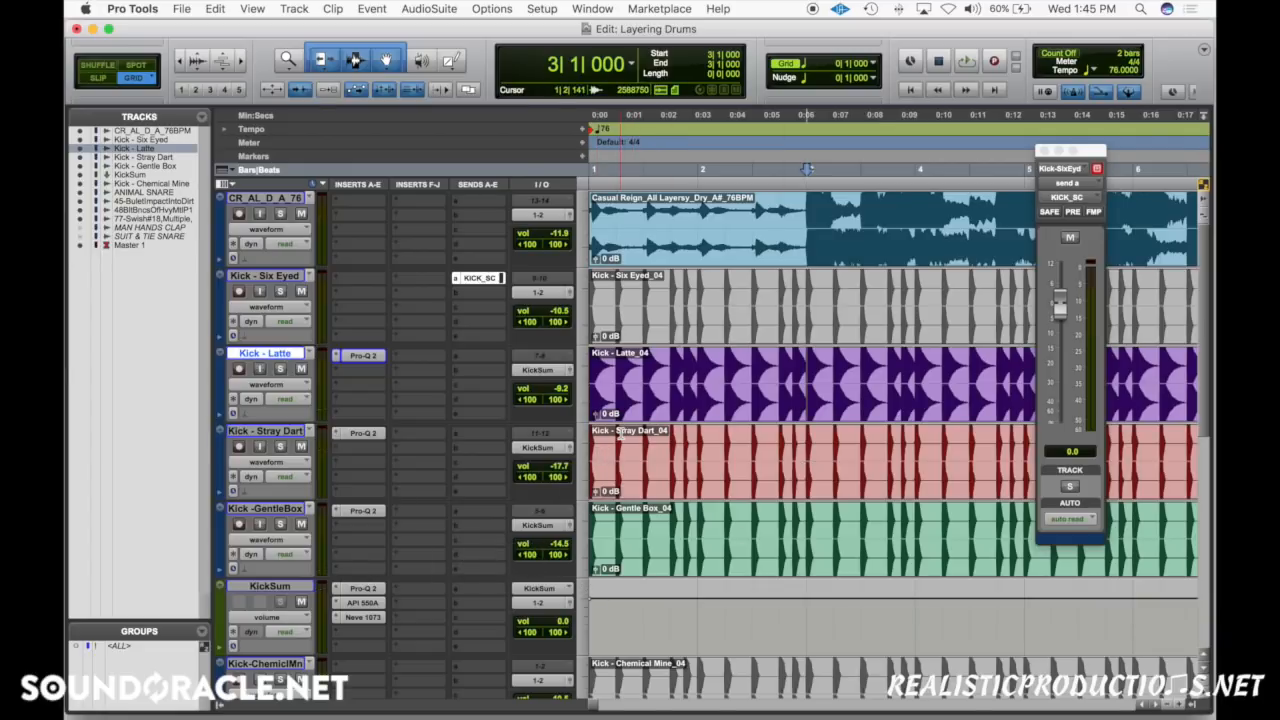
{"action": "key", "text": "space"}
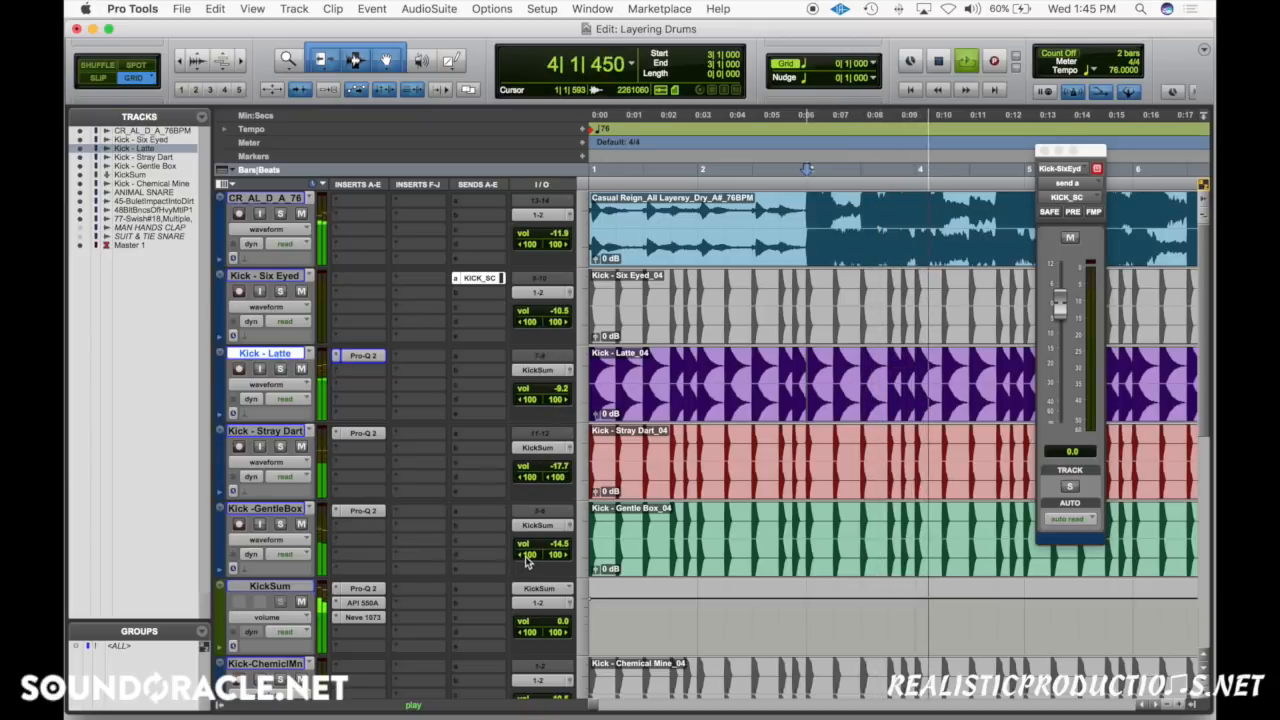
{"action": "key", "text": "space"}
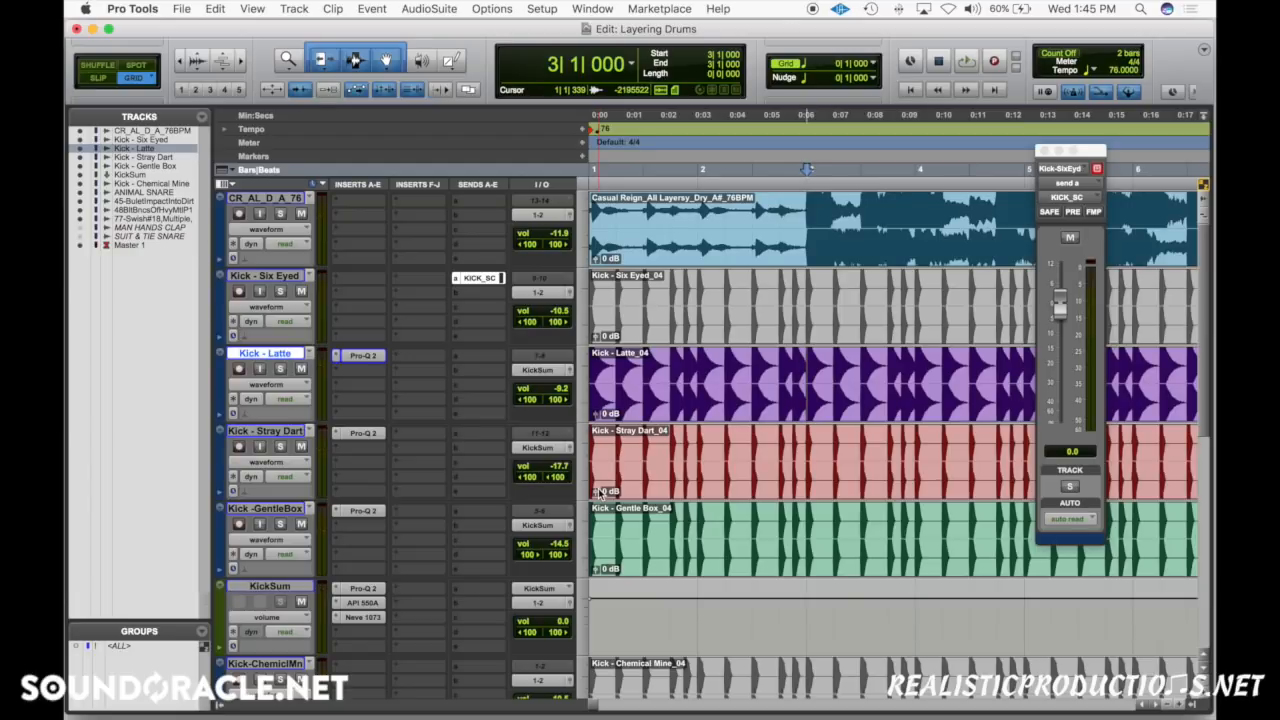
Solo the three layered kicks and try raising Stray Dart to -11.8 dB and Gentle Box to -8.6 dB during playback from bar 3.
{"action": "left_click", "coordinate": [283, 509], "text": "shift"}
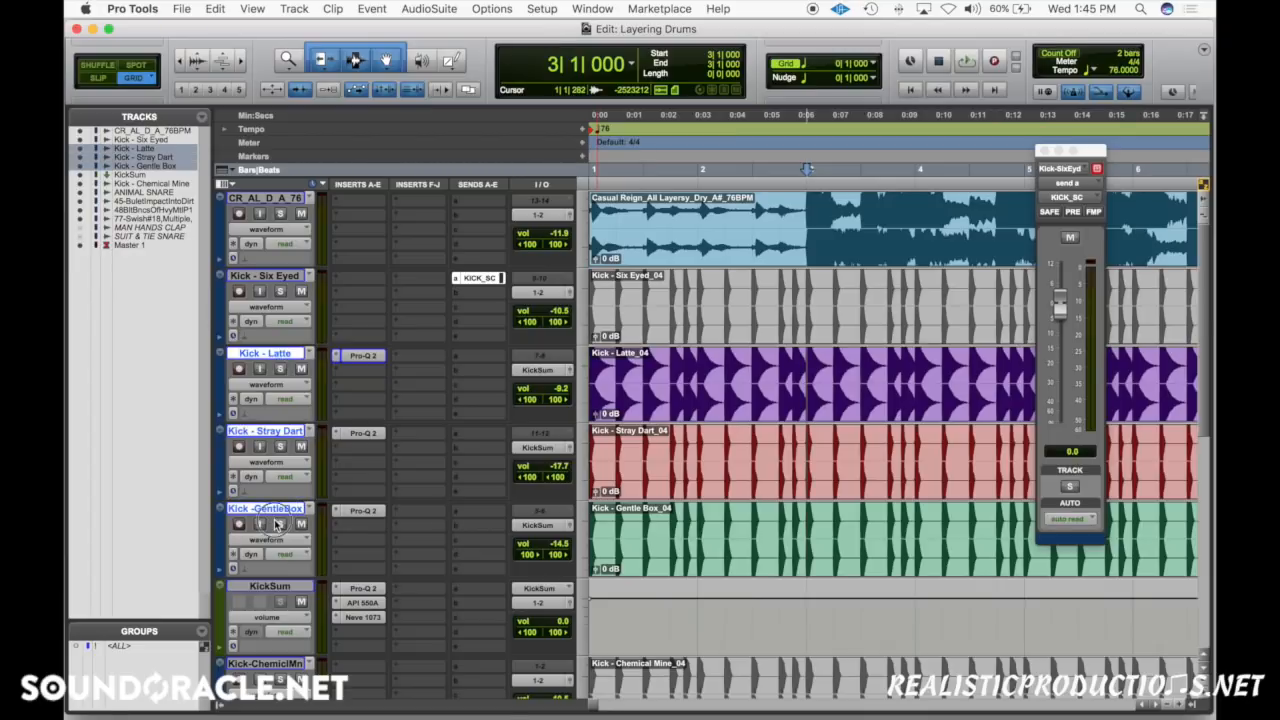
{"action": "key", "text": "space"}
{"action": "scroll", "coordinate": [661, 484], "scroll_direction": "down", "scroll_amount": 4}
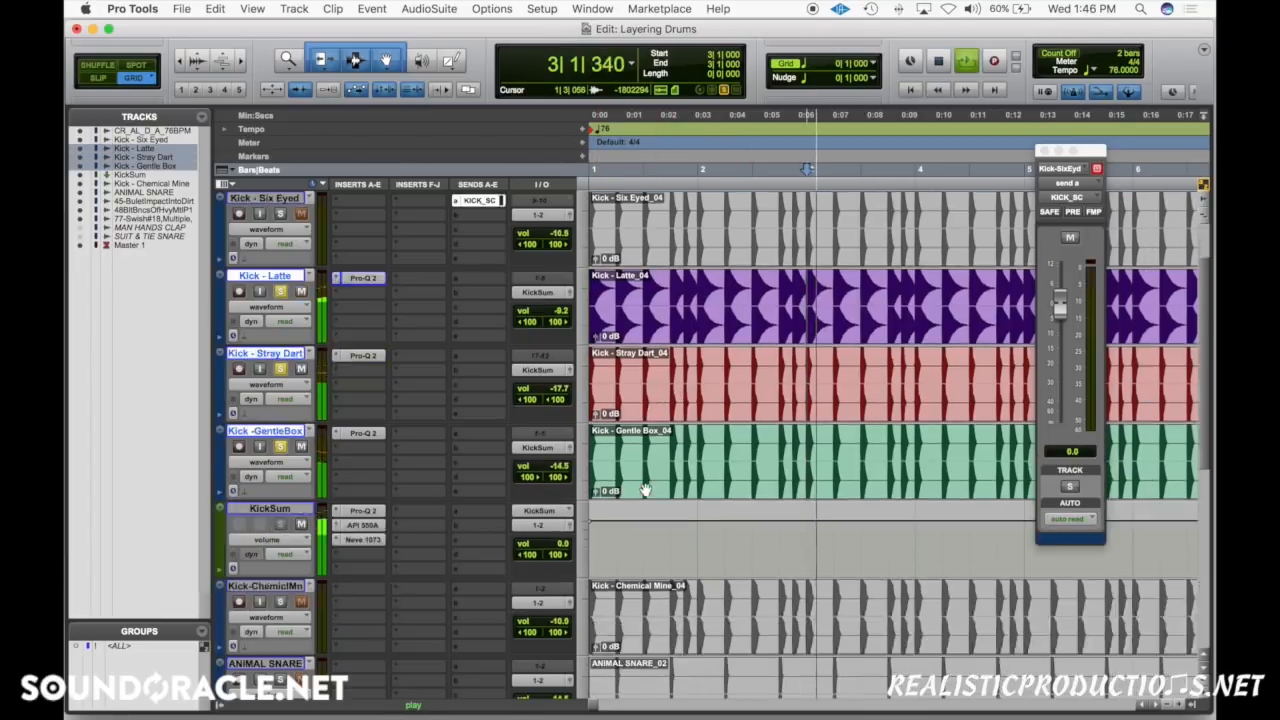
{"action": "left_click", "coordinate": [558, 316]}
{"action": "left_click_drag", "start_coordinate": [557, 315], "coordinate": [557, 305]}
{"action": "left_click_drag", "start_coordinate": [561, 389], "coordinate": [561, 377]}
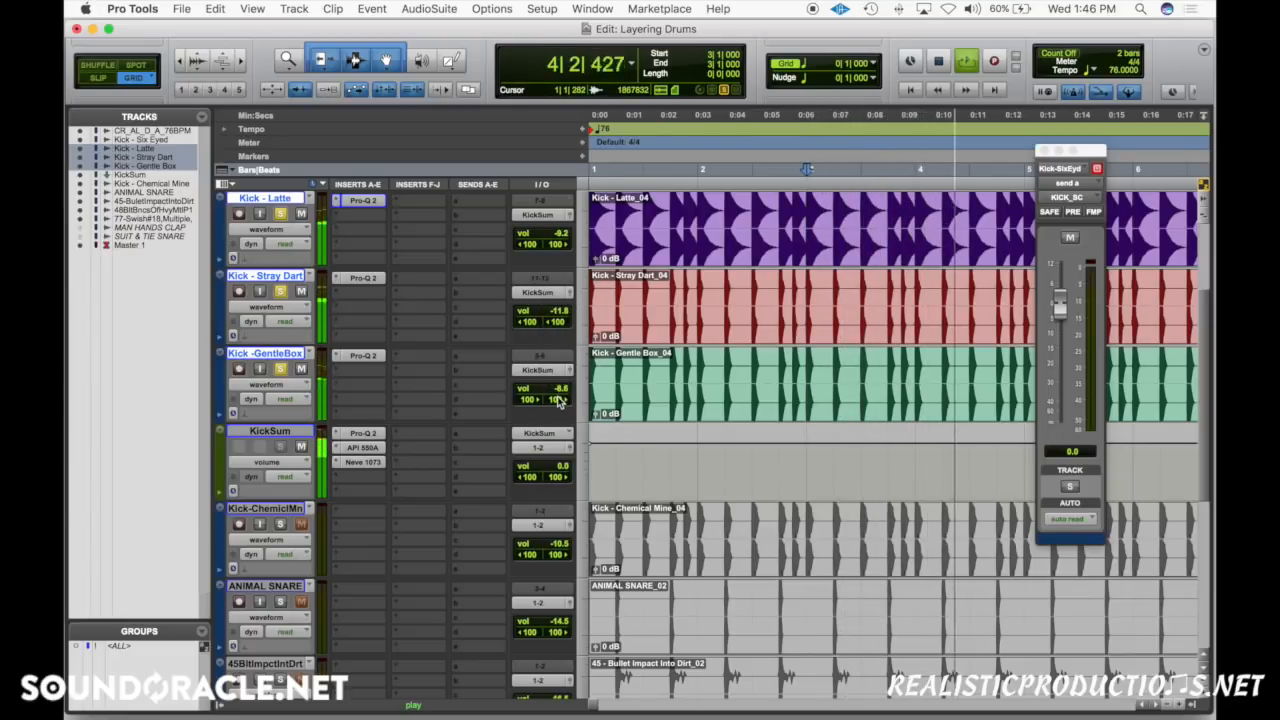
Move the Master 1 track up among the kick tracks so that it sits directly below KickSum.
{"action": "scroll", "coordinate": [300, 485], "scroll_direction": "down", "scroll_amount": 8}
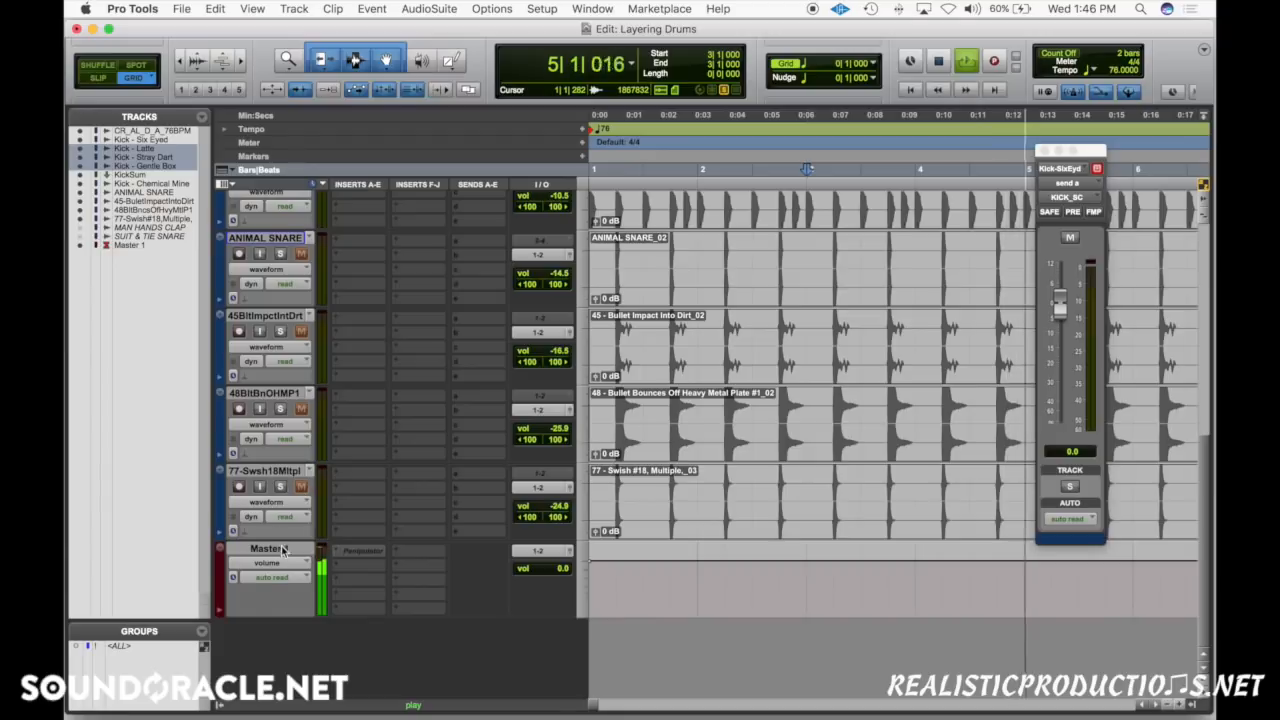
{"action": "left_click_drag", "start_coordinate": [285, 548], "coordinate": [386, 356]}
{"action": "scroll", "coordinate": [384, 358], "scroll_direction": "up", "scroll_amount": 2}
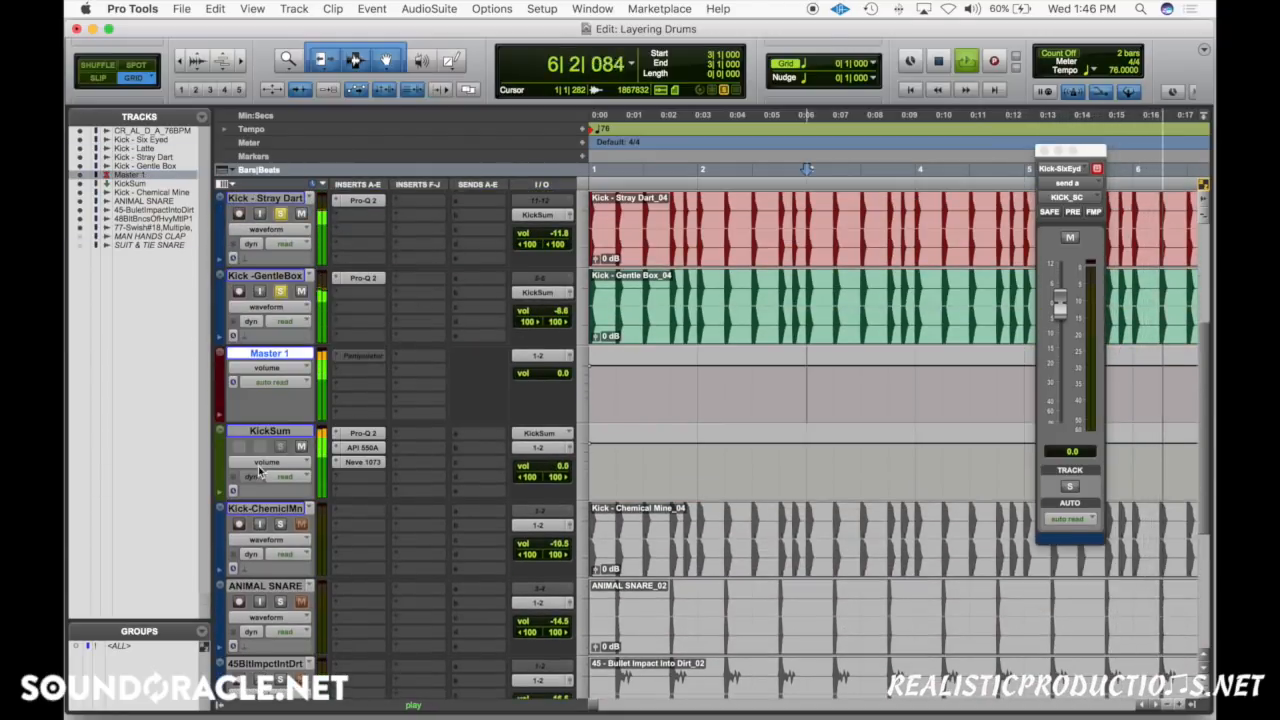
{"action": "left_click_drag", "start_coordinate": [286, 433], "coordinate": [291, 362]}
{"action": "scroll", "coordinate": [502, 440], "scroll_direction": "up", "scroll_amount": 8}
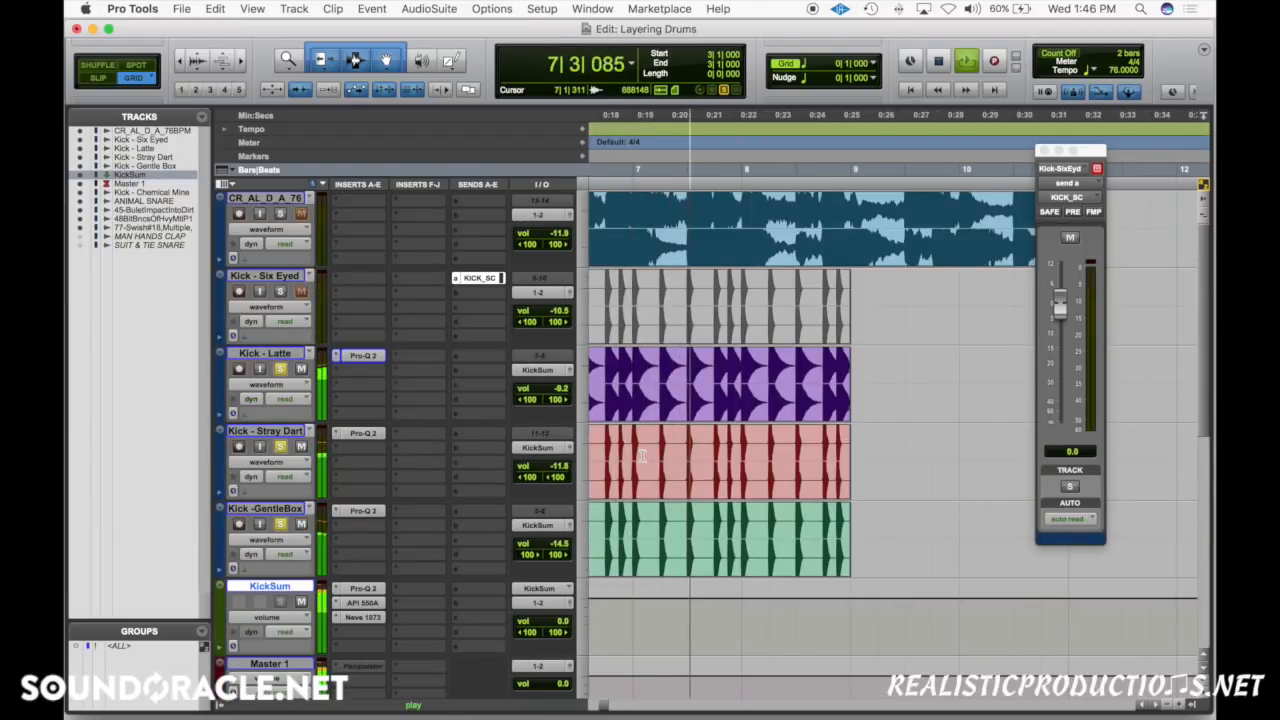
Set the Kick - Stray Dart volume to -16.4 dB during playback, then stop and unsolo the three kicks.
{"action": "scroll", "coordinate": [573, 393], "scroll_direction": "down", "scroll_amount": 3}
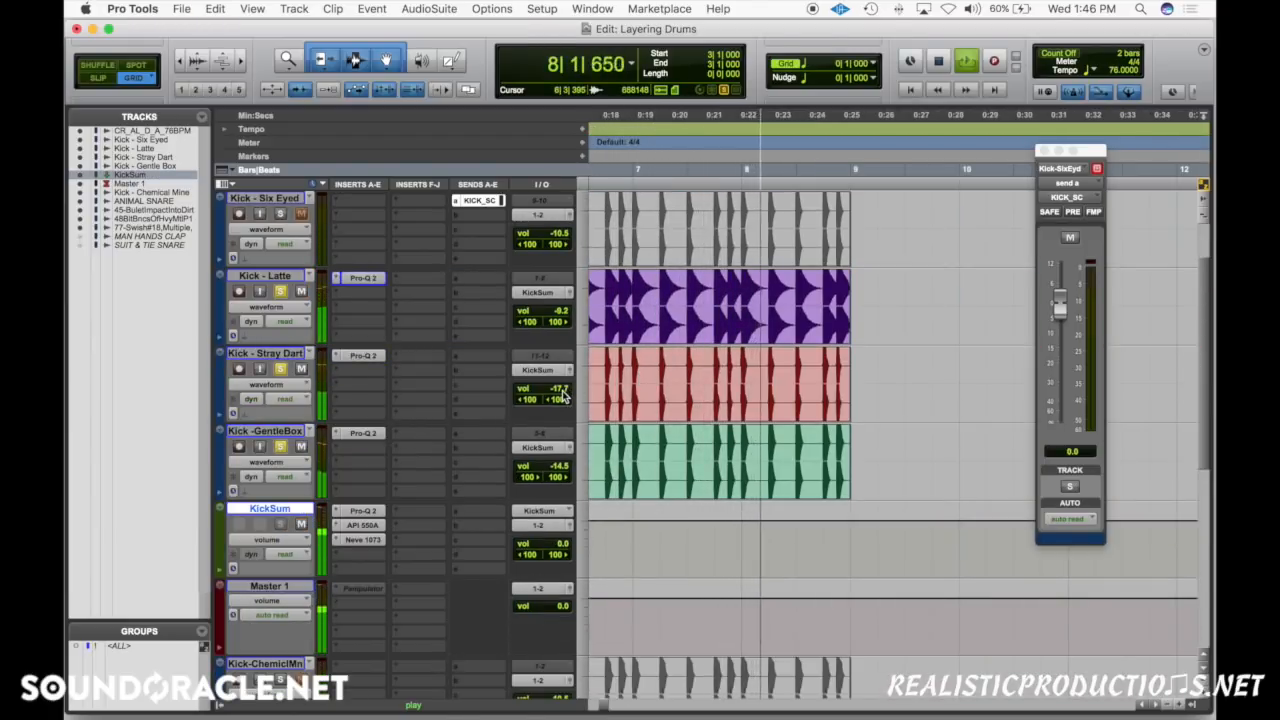
{"action": "left_click_drag", "start_coordinate": [558, 391], "coordinate": [563, 387]}
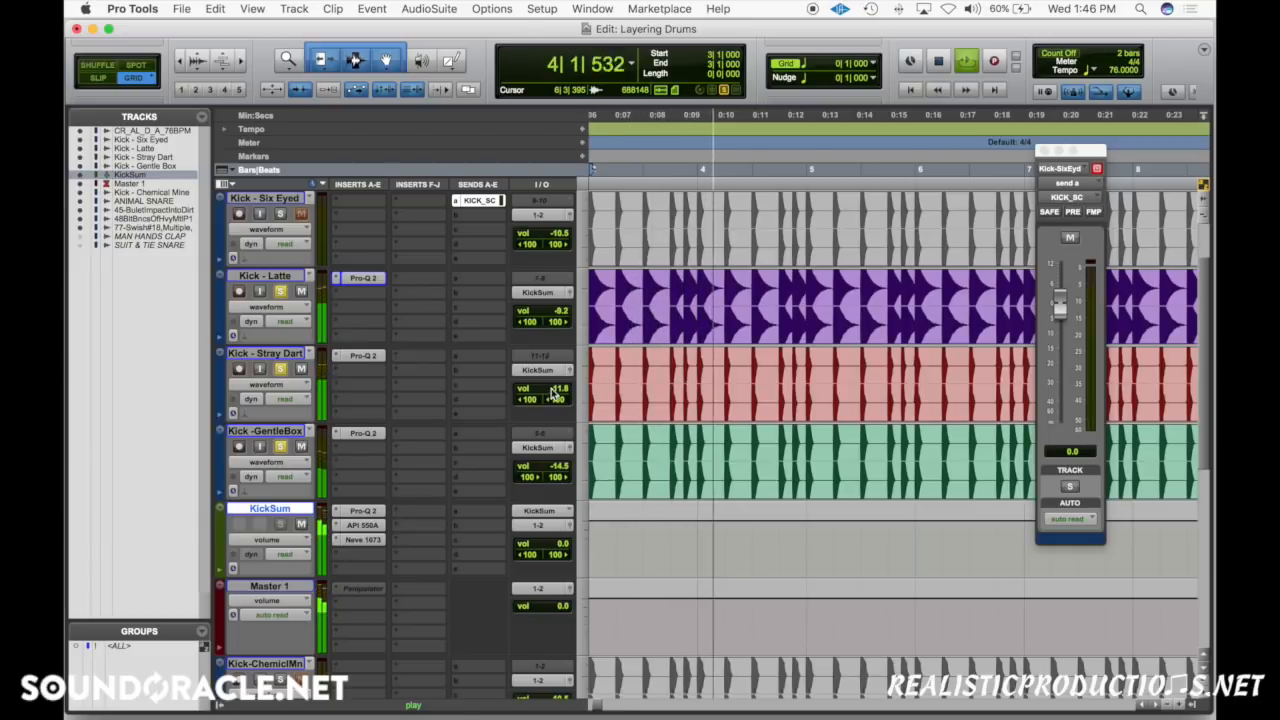
{"action": "left_click_drag", "start_coordinate": [548, 389], "coordinate": [561, 389]}
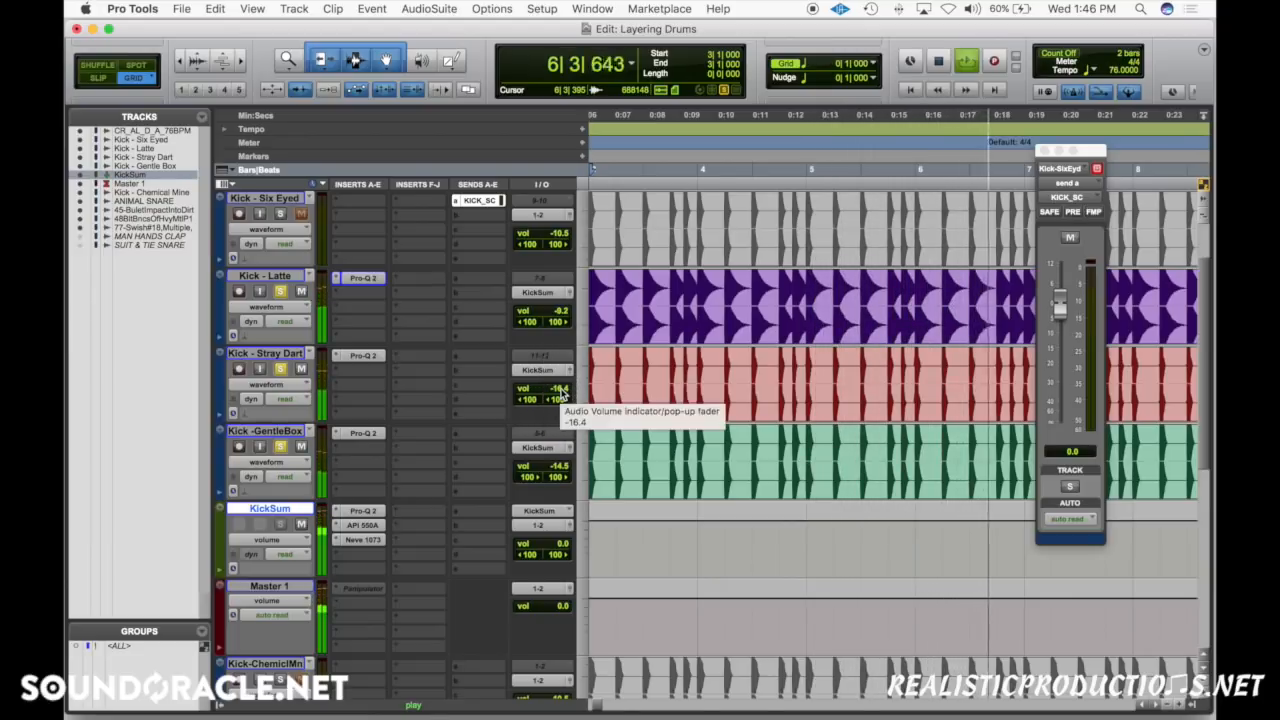
{"action": "key", "text": "space"}
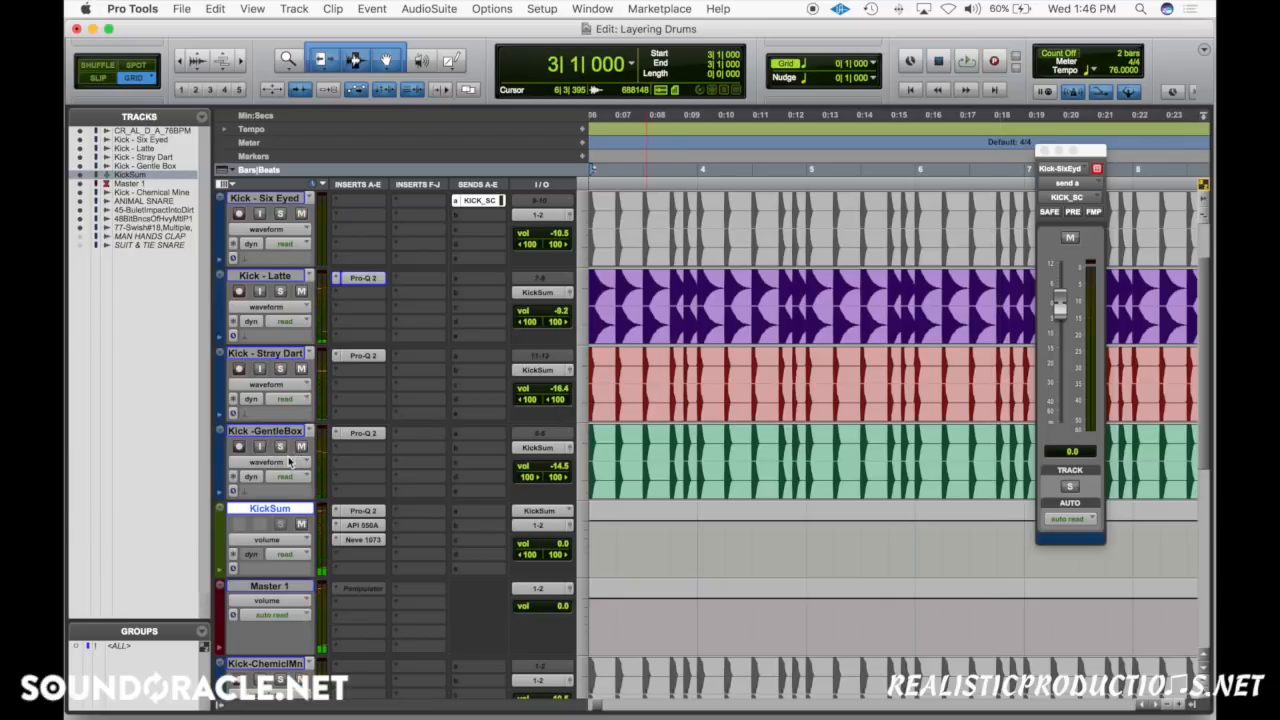
Select the whole ANIMAL SNARE_02 clip on the ANIMAL SNARE track.
{"action": "scroll", "coordinate": [762, 440], "scroll_direction": "down", "scroll_amount": 6}
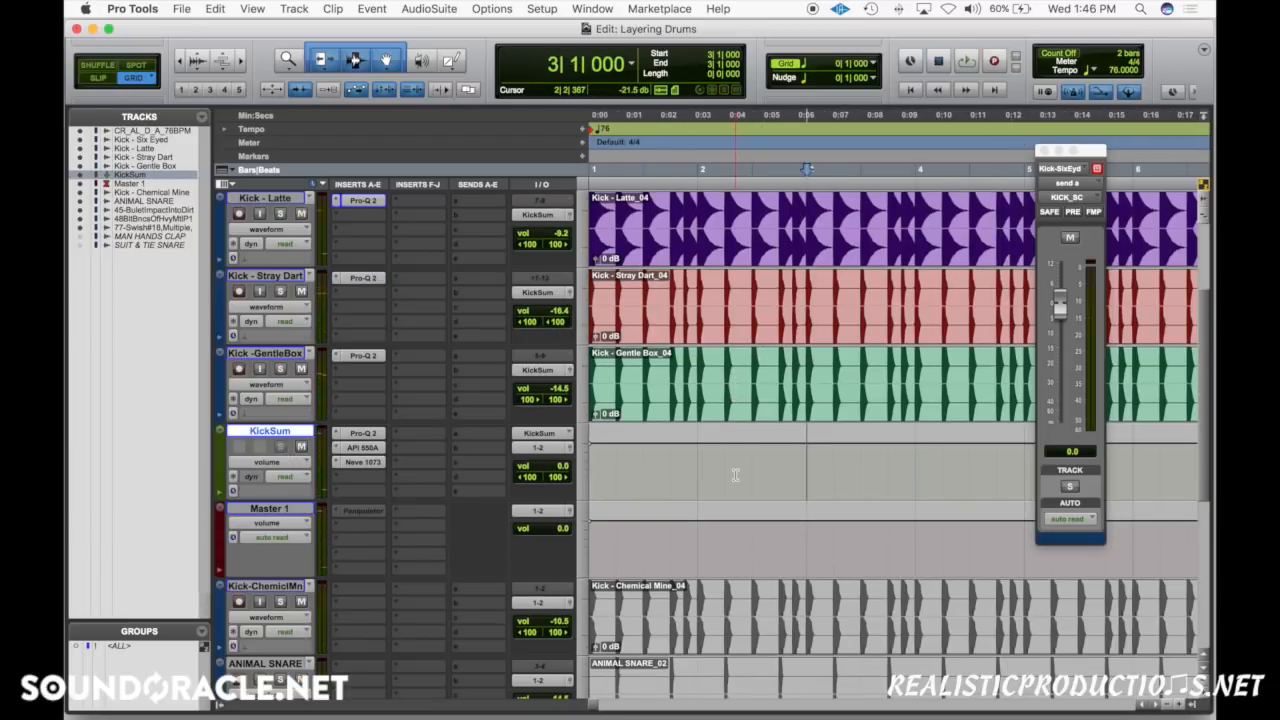
{"action": "scroll", "coordinate": [735, 476], "scroll_direction": "up", "scroll_amount": 5}
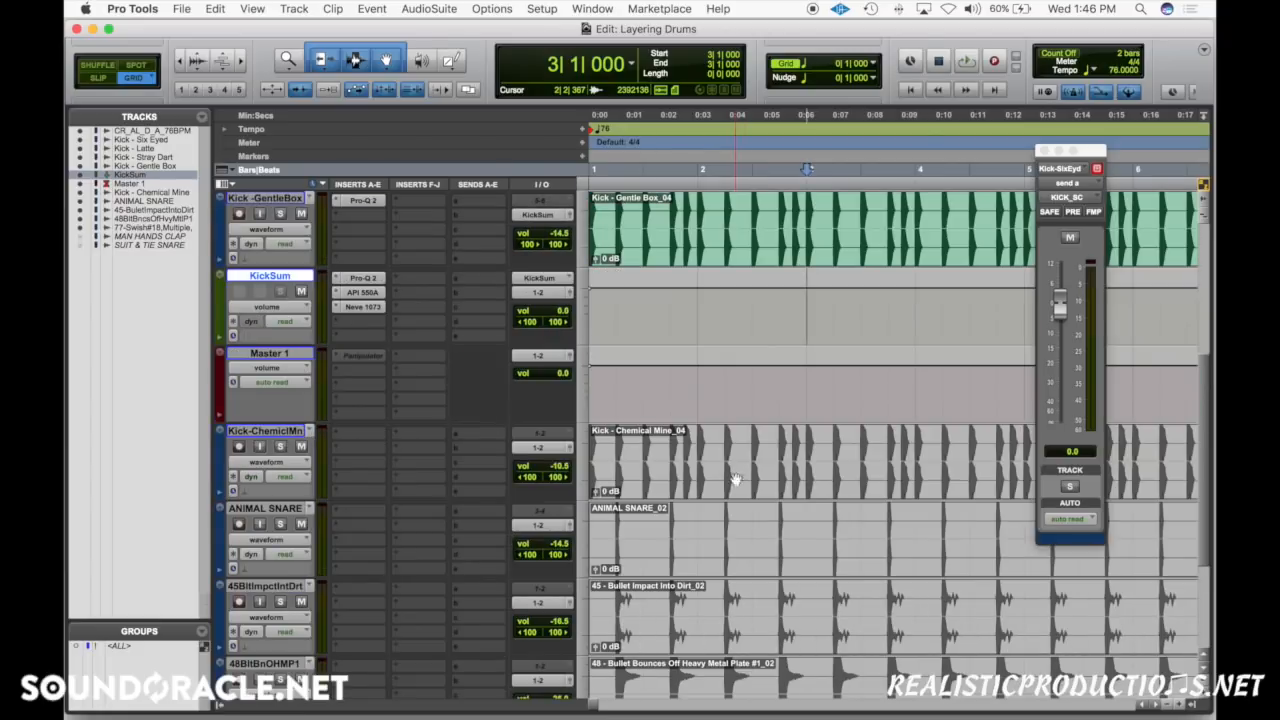
{"action": "left_click", "coordinate": [760, 548]}
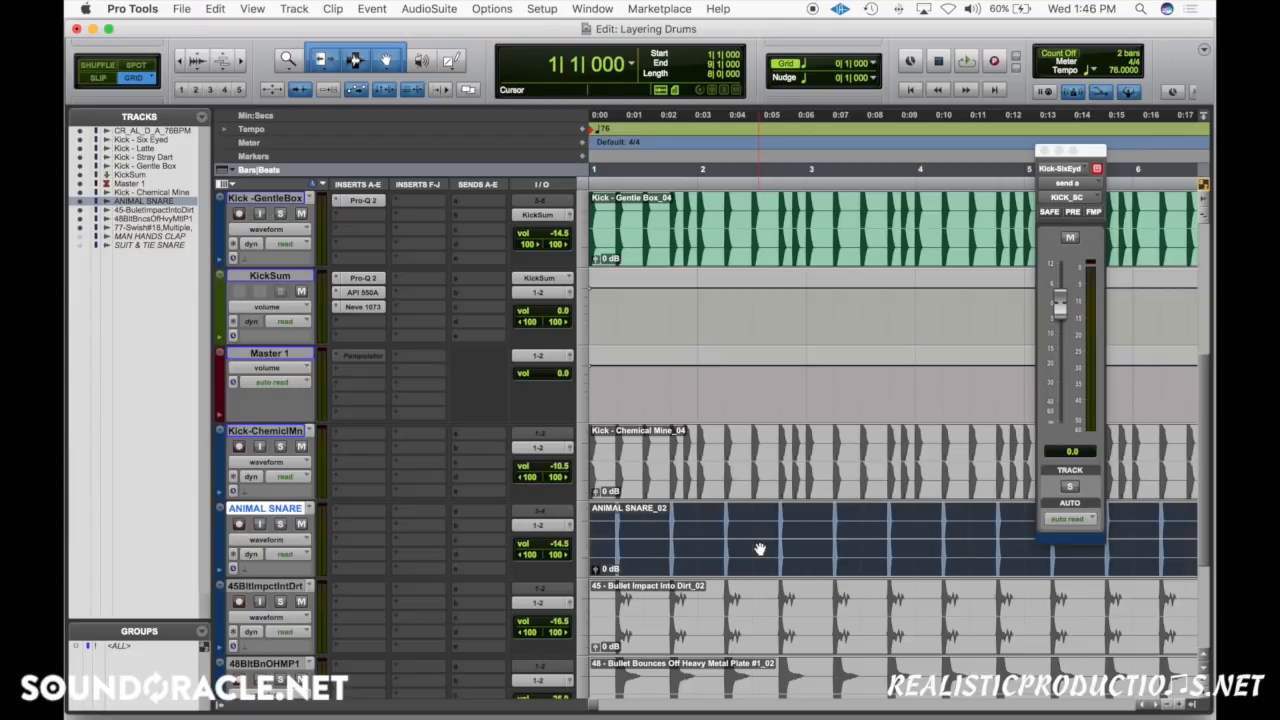
Unmute the ANIMAL SNARE_02 clip and audition the soloed ANIMAL SNARE track from the middle of bar 1's first beat.
{"action": "key", "text": "super+bracketright"}
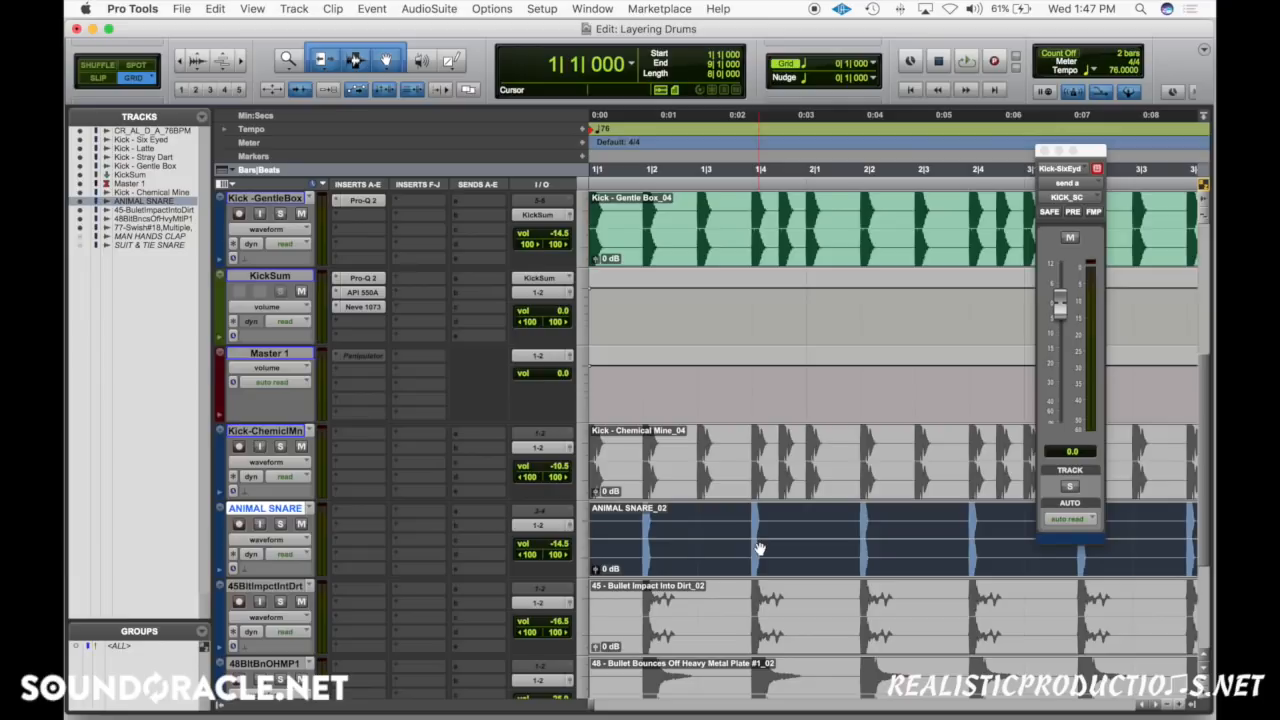
{"action": "left_click", "coordinate": [637, 530]}
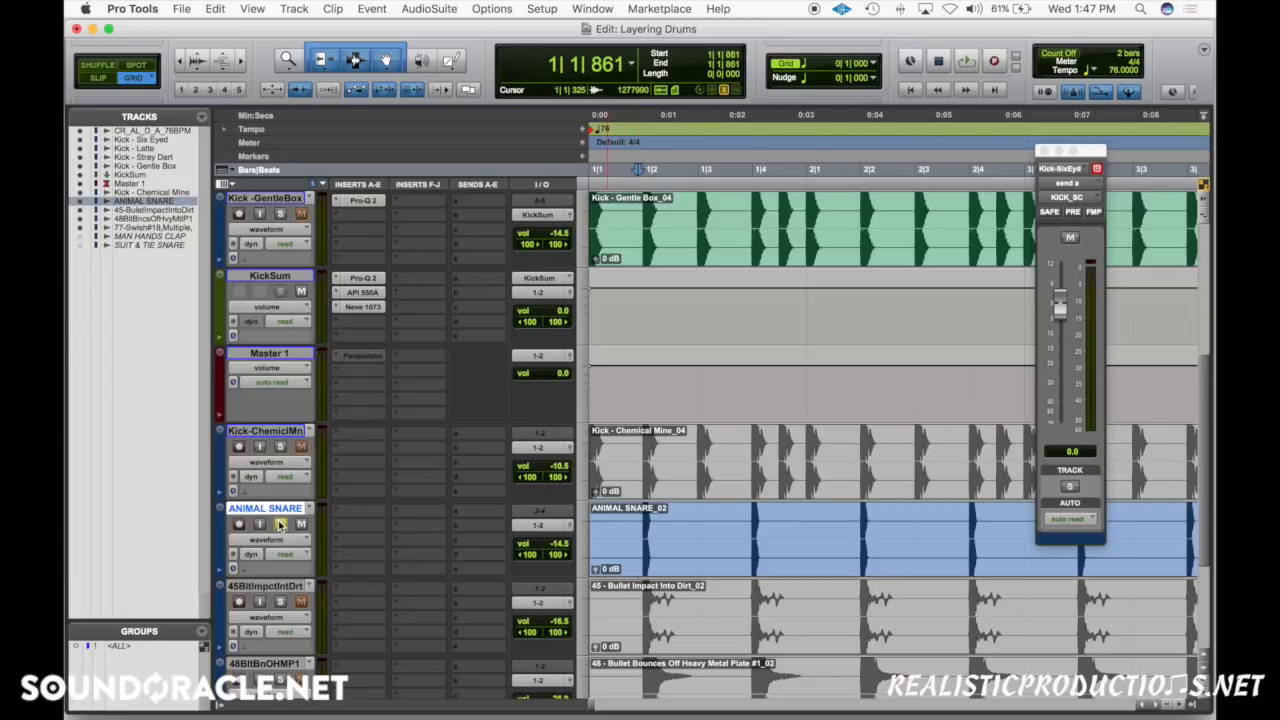
{"action": "key", "text": "space"}
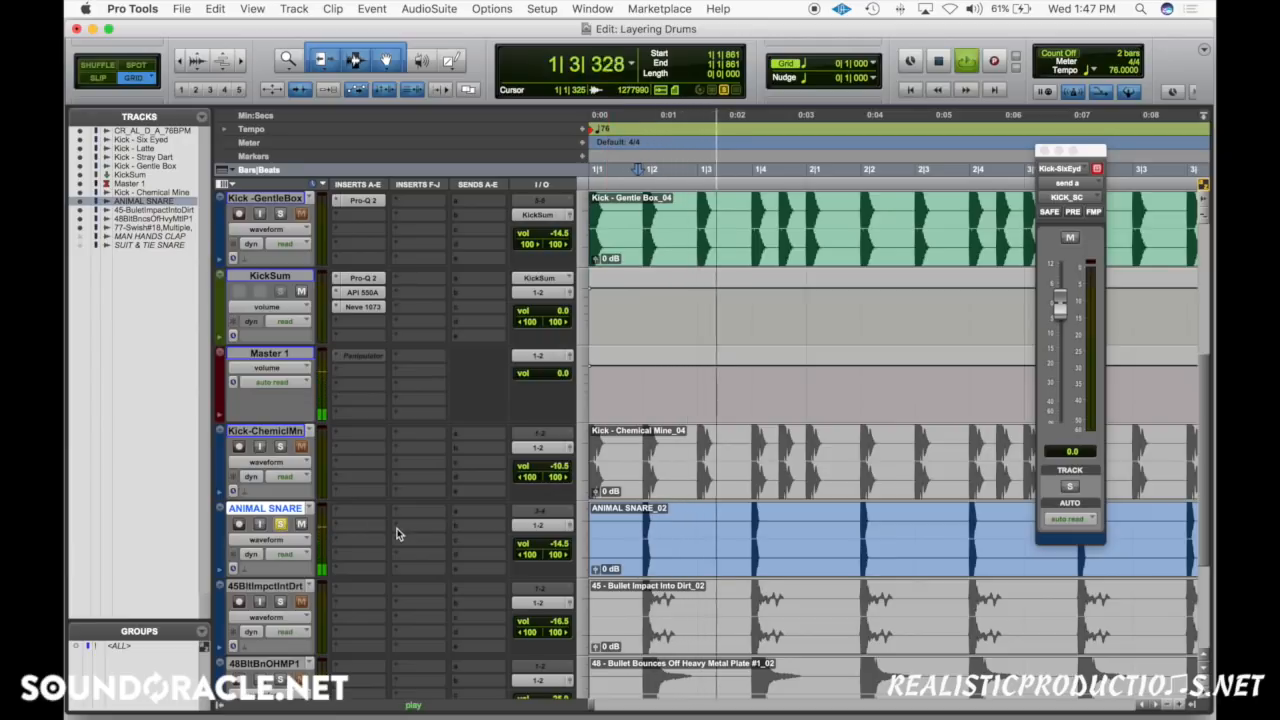
{"action": "key", "text": "space"}
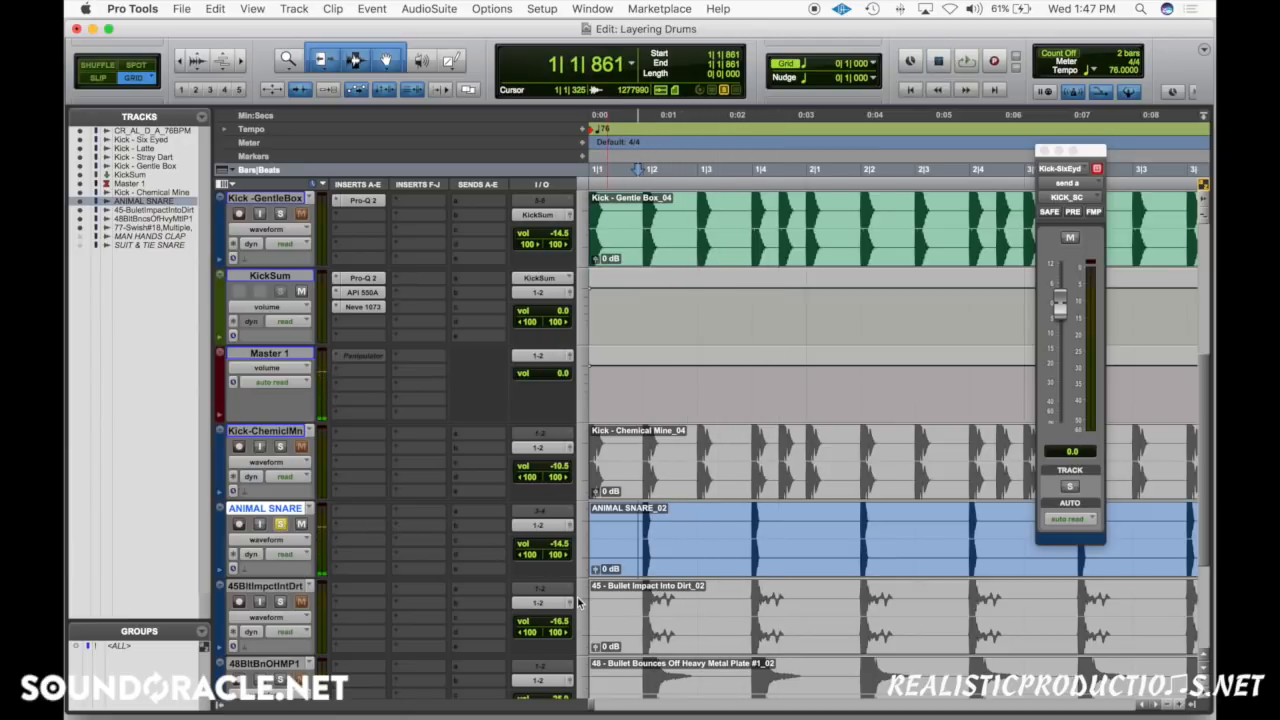
Unmute the 45 - Bullet Impact Into Dirt_02 clip and audition its track on its own in solo.
{"action": "left_click", "coordinate": [680, 632]}
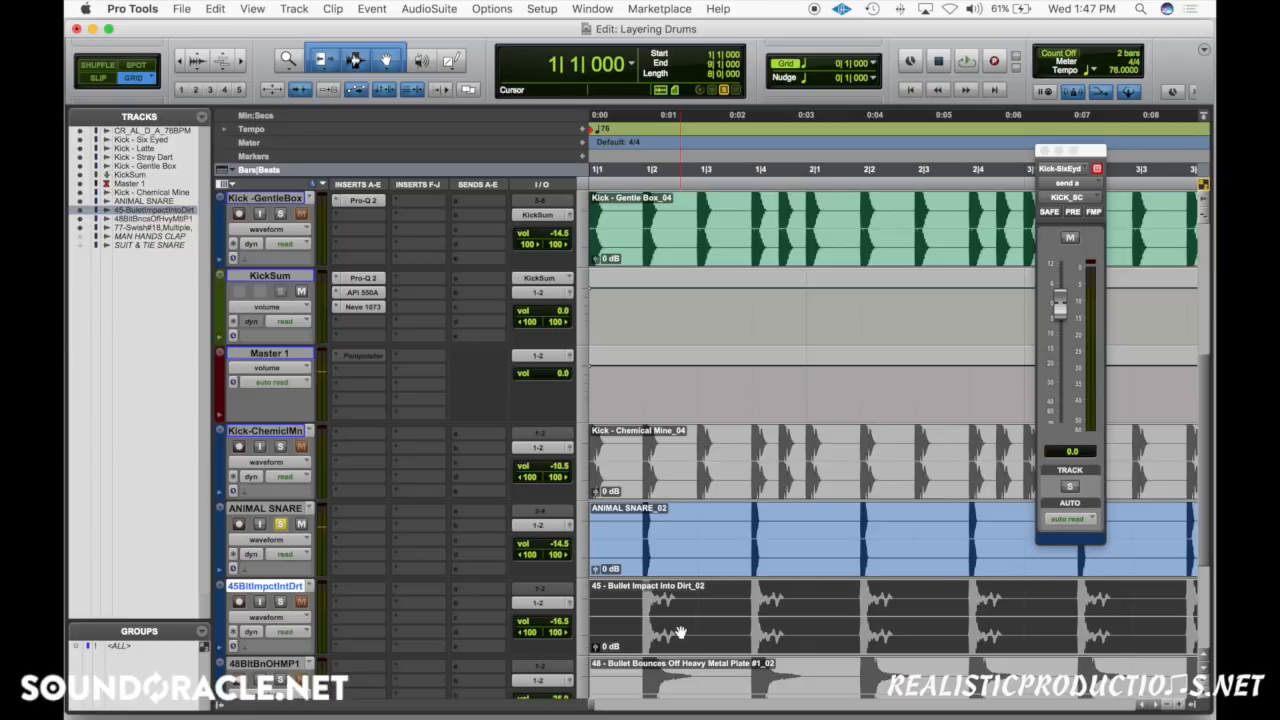
{"action": "key", "text": "super+m"}
{"action": "left_click", "coordinate": [642, 599]}
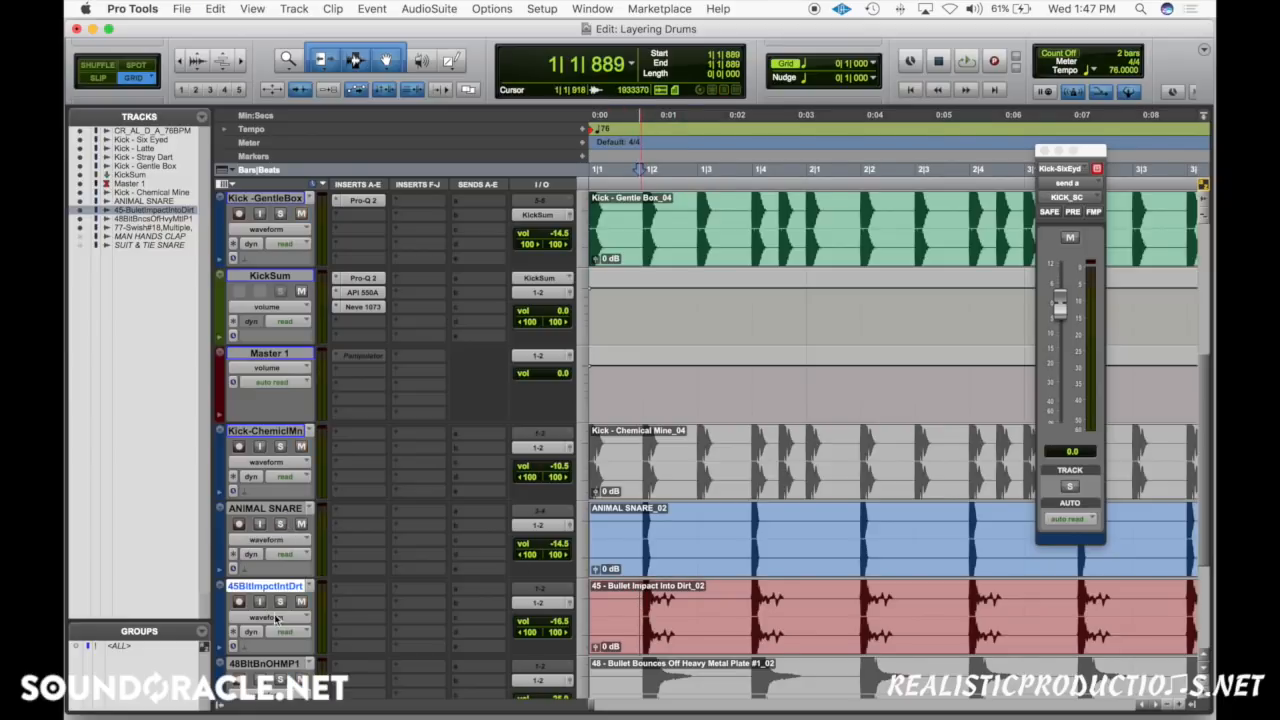
{"action": "scroll", "coordinate": [276, 618], "scroll_direction": "down", "scroll_amount": 1}
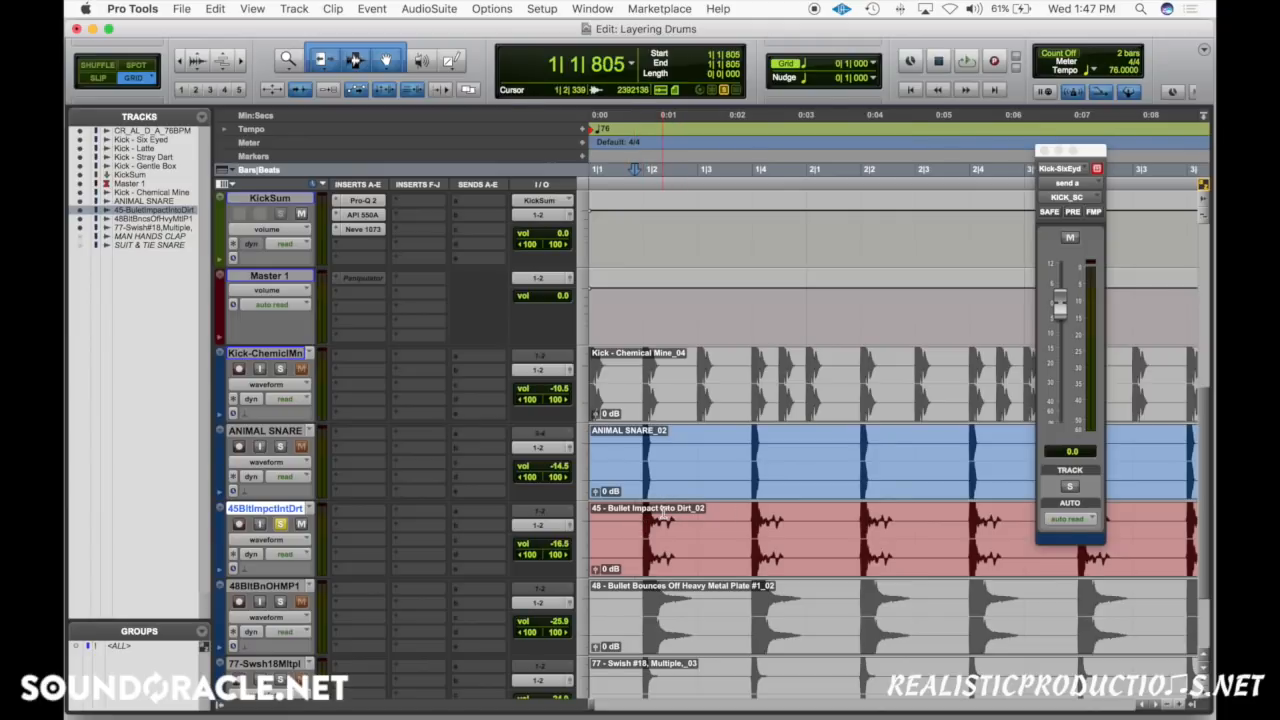
{"action": "key", "text": "space"}
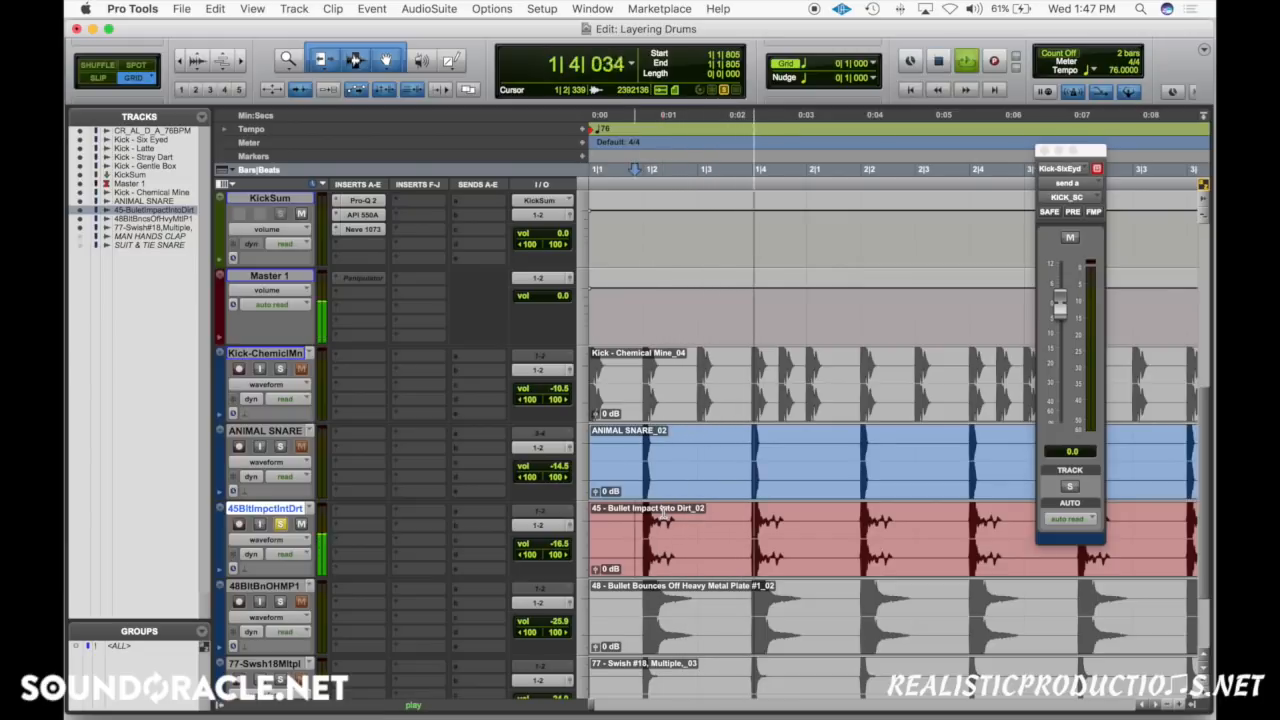
{"action": "key", "text": "space"}
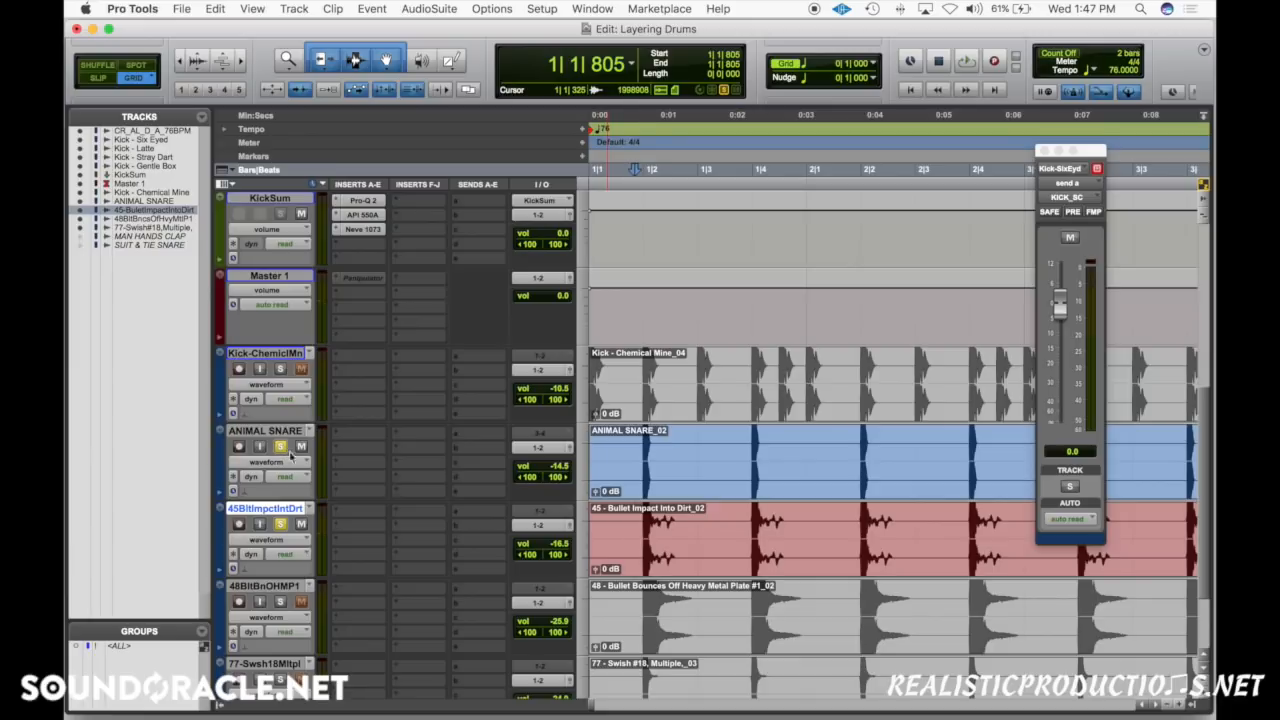
Play the bullet impact layer soloed together with ANIMAL SNARE and set the bullet impact track's volume to -18.5 dB.
{"action": "key", "text": "space"}
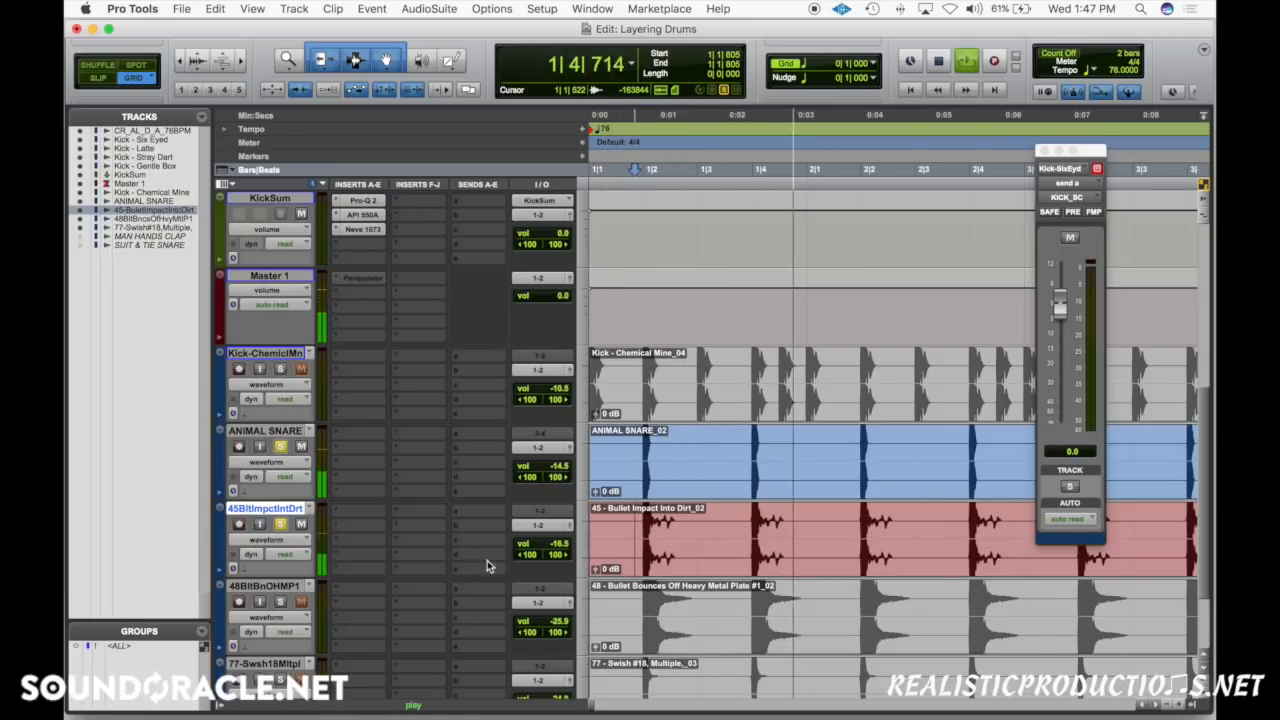
{"action": "key", "text": "space"}
{"action": "left_click_drag", "start_coordinate": [554, 544], "coordinate": [551, 555]}
{"action": "key", "text": "space"}
{"action": "key", "text": "space"}
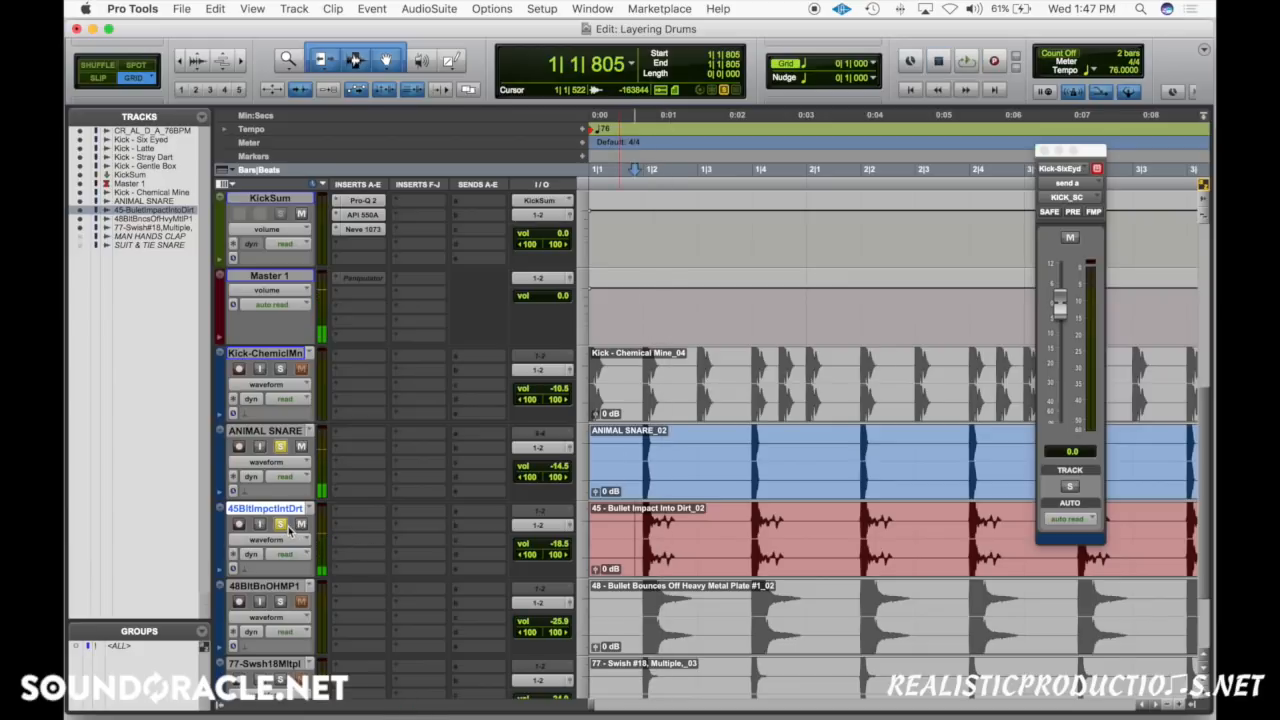
Compare ANIMAL SNARE with and without the bullet impact layer by toggling that layer's solo between short playbacks.
{"action": "left_click", "coordinate": [286, 527]}
{"action": "key", "text": "space"}
{"action": "key", "text": "space"}
{"action": "left_click", "coordinate": [286, 527]}
{"action": "key", "text": "space"}
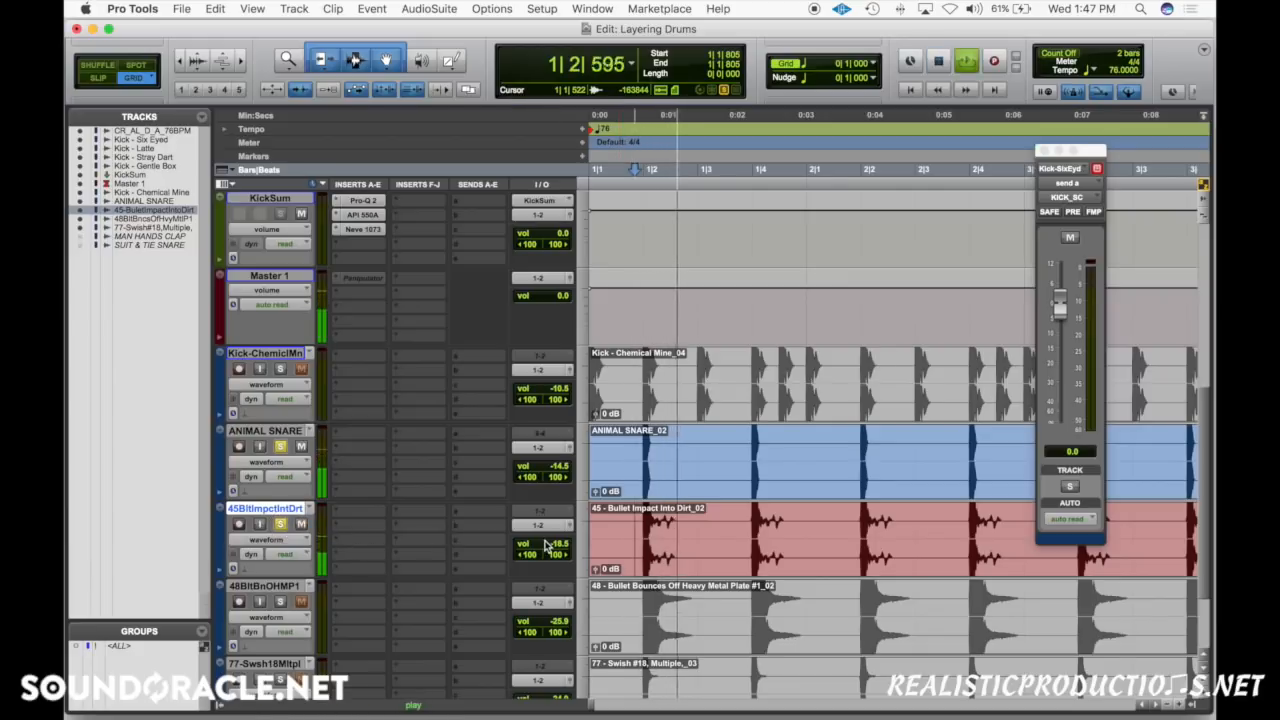
{"action": "key", "text": "space"}
Play the full unsoloed beat from bar 3 and toggle the bullet impact layer's mute to judge its effect.
{"action": "scroll", "coordinate": [540, 547], "scroll_direction": "up", "scroll_amount": 5}
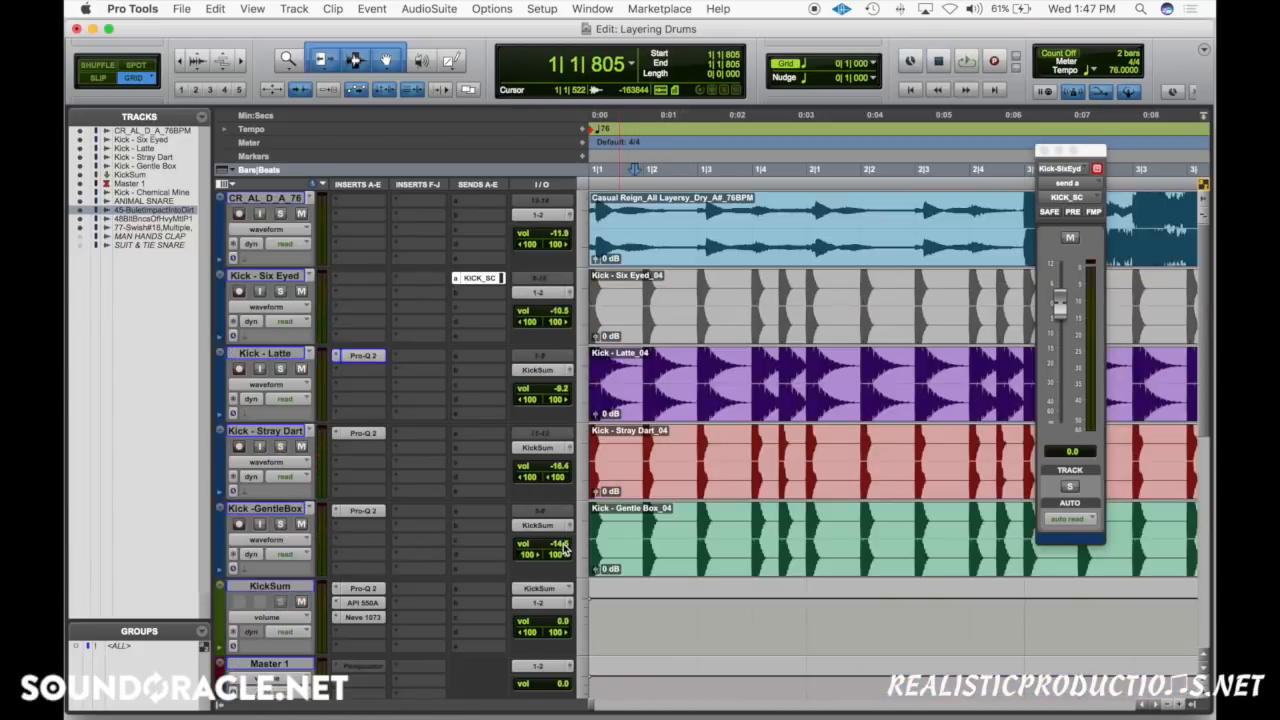
{"action": "scroll", "coordinate": [565, 549], "scroll_direction": "down", "scroll_amount": 4}
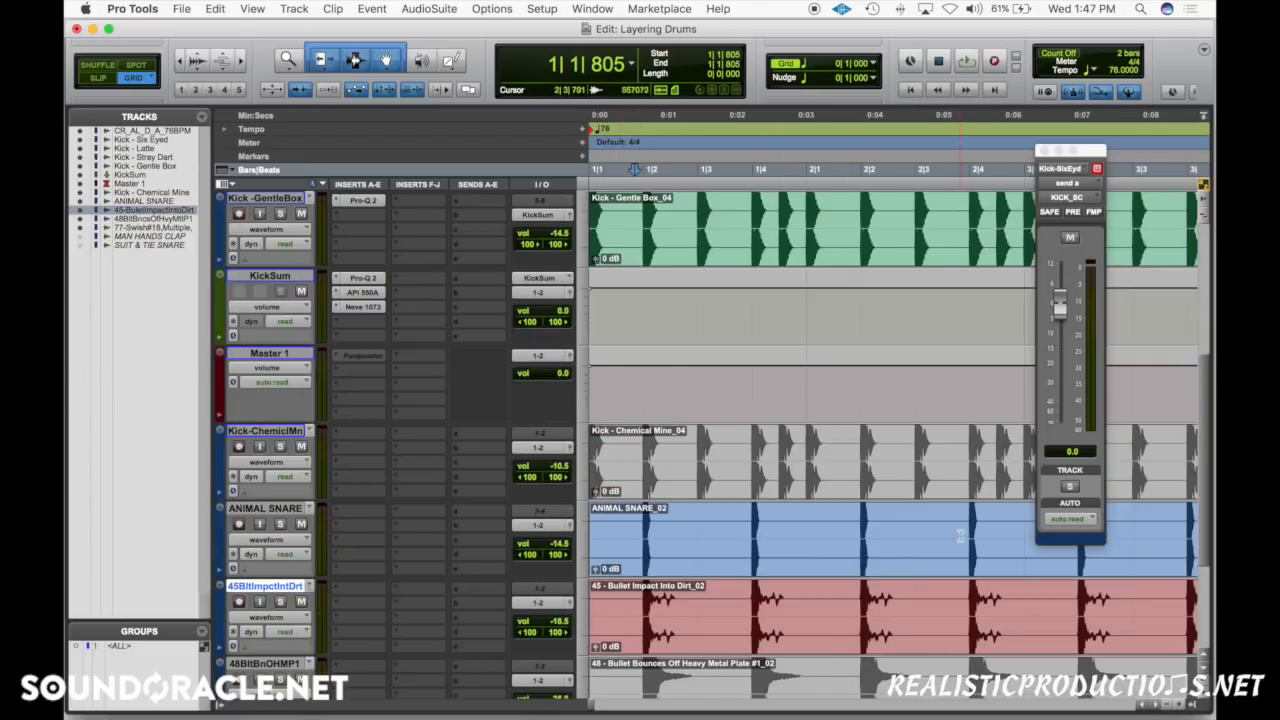
{"action": "scroll", "coordinate": [972, 527], "scroll_direction": "right", "scroll_amount": 4}
{"action": "left_click", "coordinate": [794, 530]}
{"action": "scroll", "coordinate": [794, 529], "scroll_direction": "up", "scroll_amount": 4}
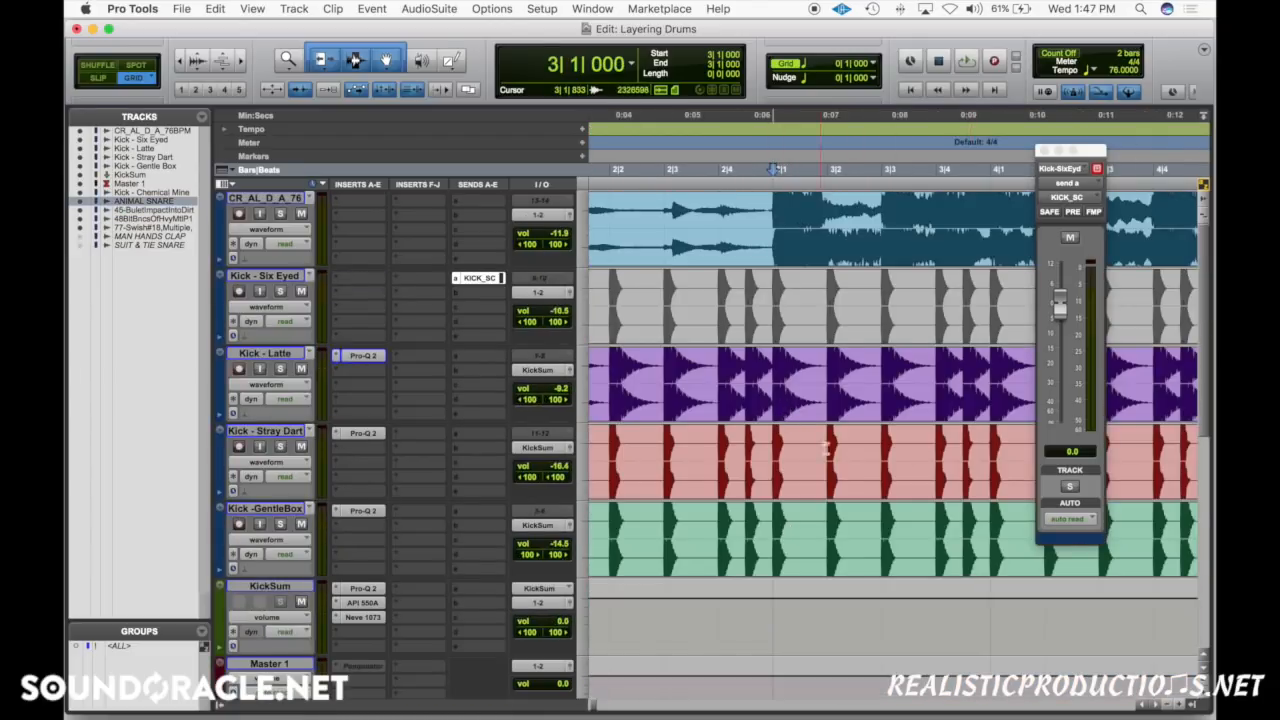
{"action": "scroll", "coordinate": [830, 470], "scroll_direction": "down", "scroll_amount": 5}
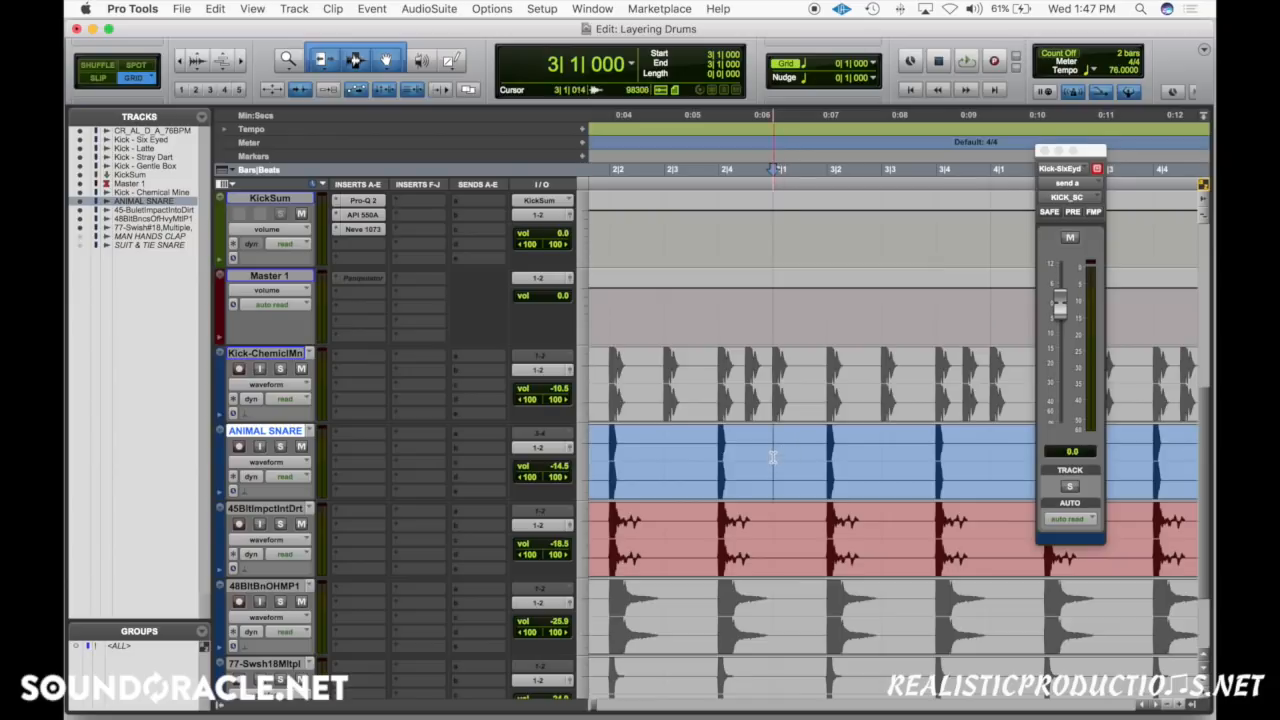
{"action": "key", "text": "space"}
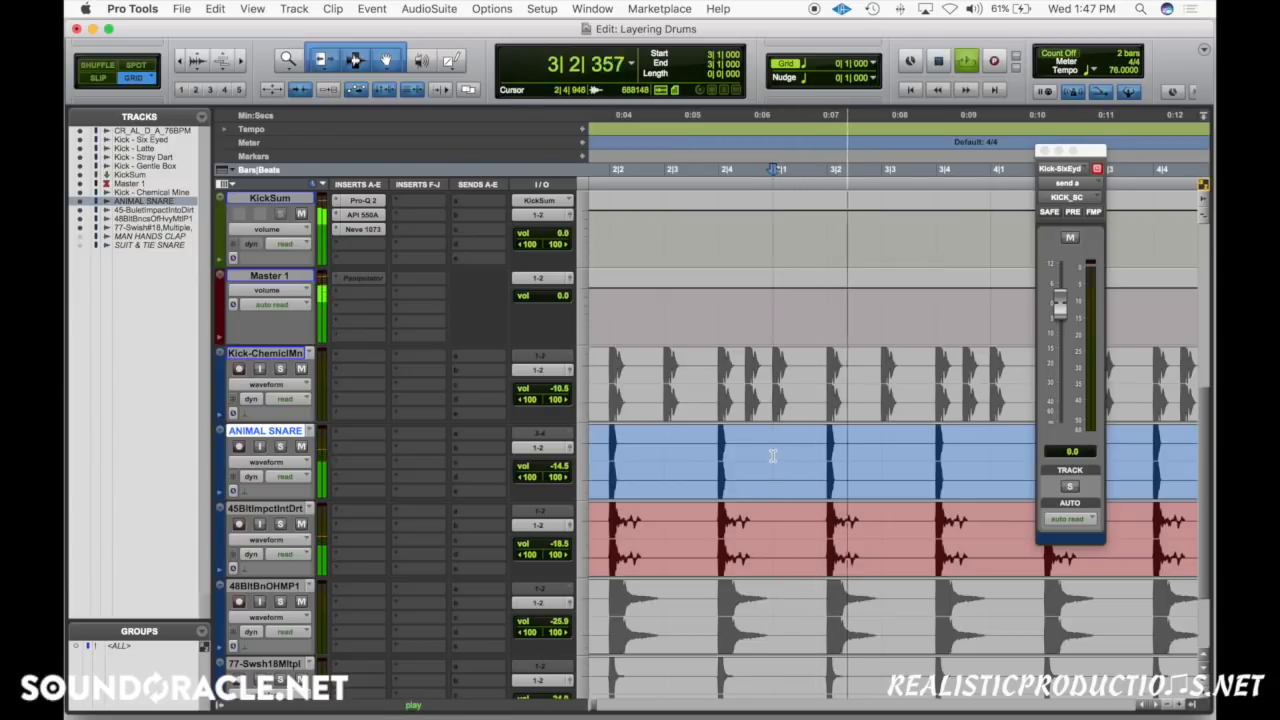
{"action": "left_click", "coordinate": [301, 524]}
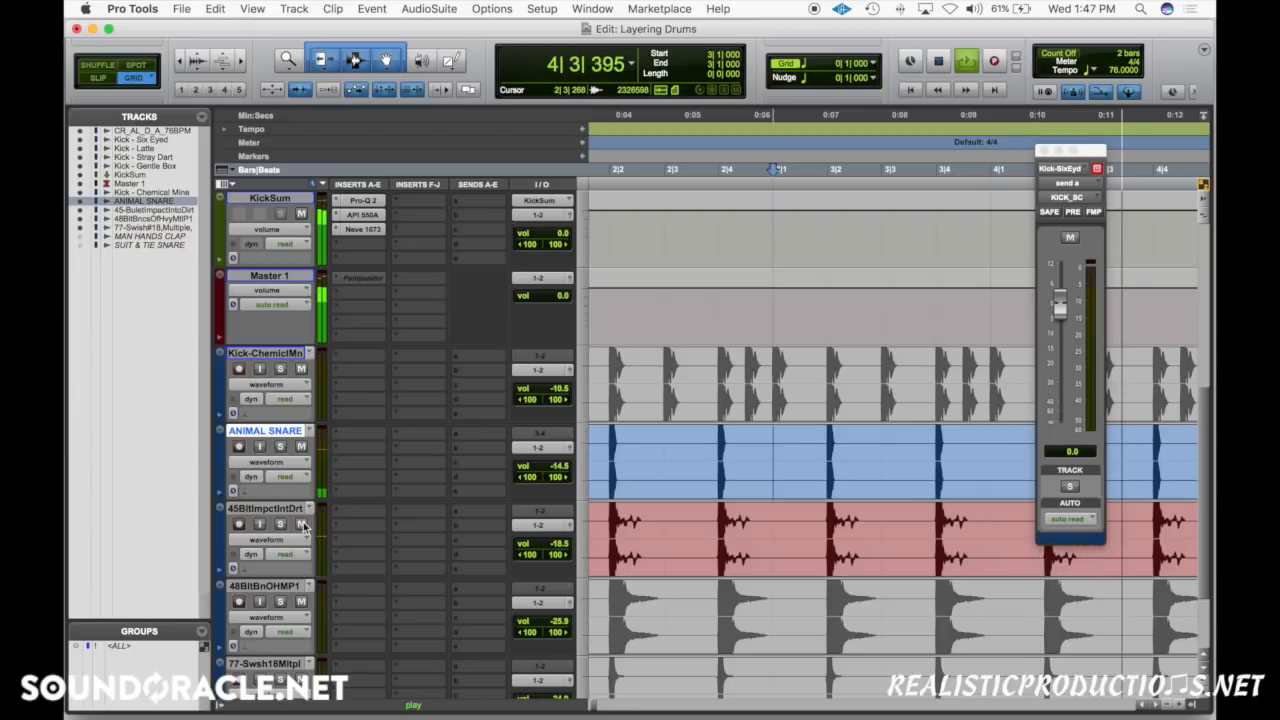
{"action": "key", "text": "space"}
{"action": "key", "text": "space"}
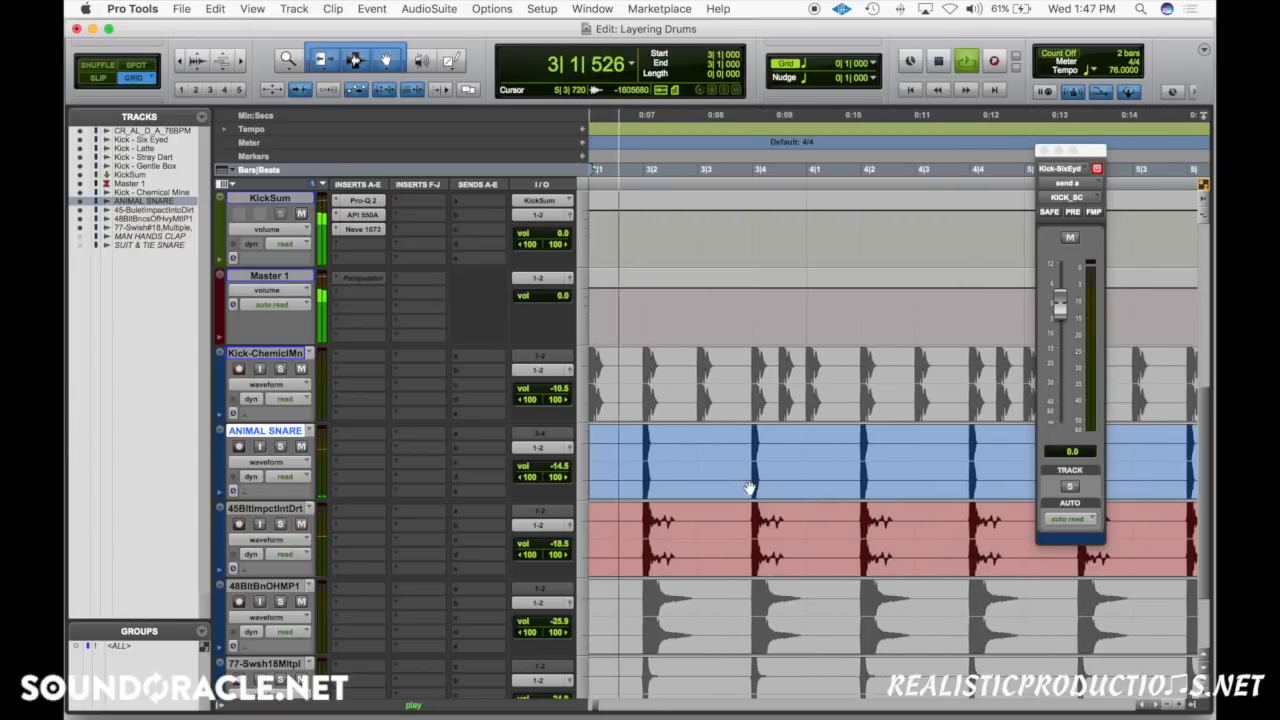
{"action": "key", "text": "space"}
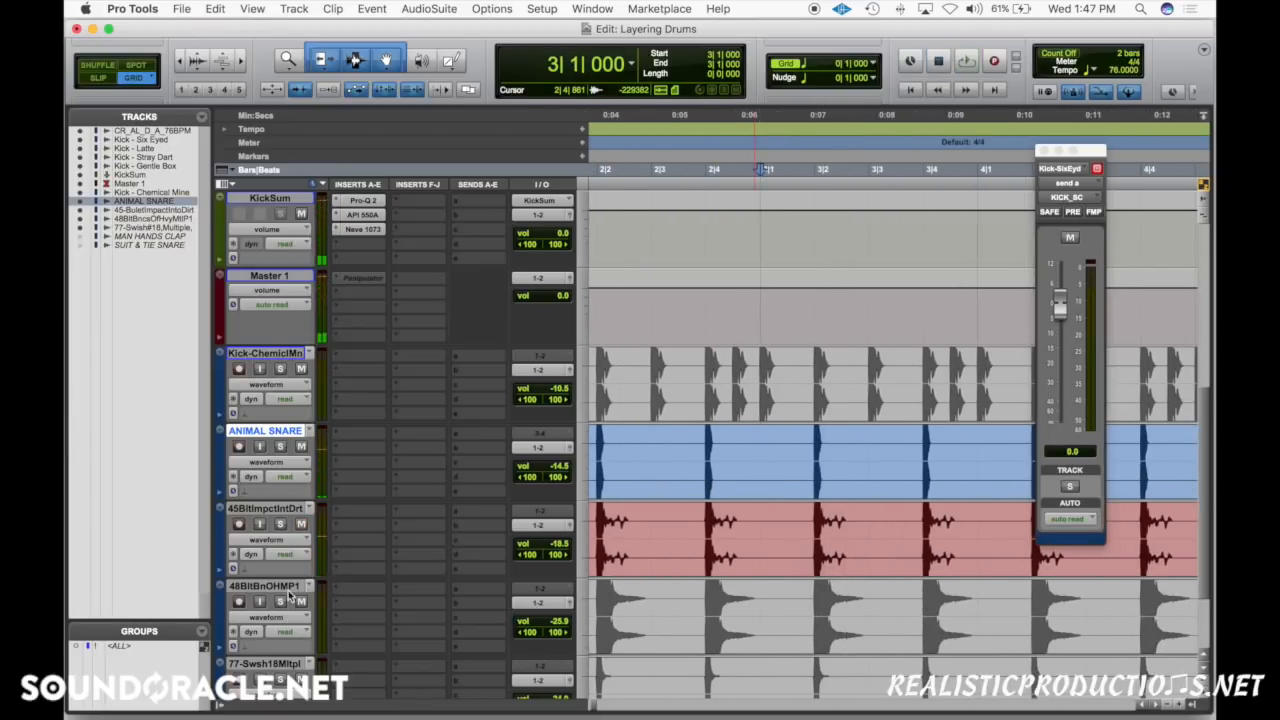
Unmute the 48 - Bullet Bounces Off Heavy Metal Plate #1_02 clip and audition it soloed, alone and together with ANIMAL SNARE.
{"action": "left_click", "coordinate": [282, 586]}
{"action": "left_click", "coordinate": [661, 637]}
{"action": "key", "text": "super+m"}
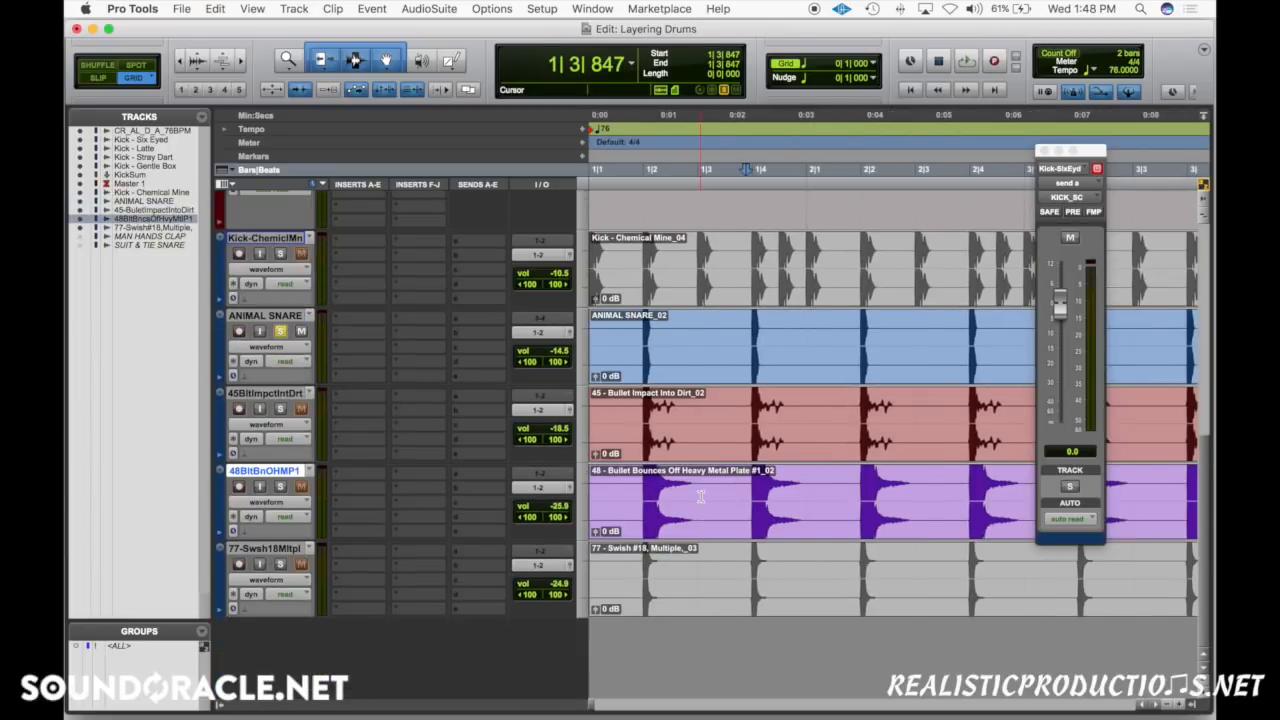
{"action": "scroll", "coordinate": [701, 500], "scroll_direction": "right", "scroll_amount": 2}
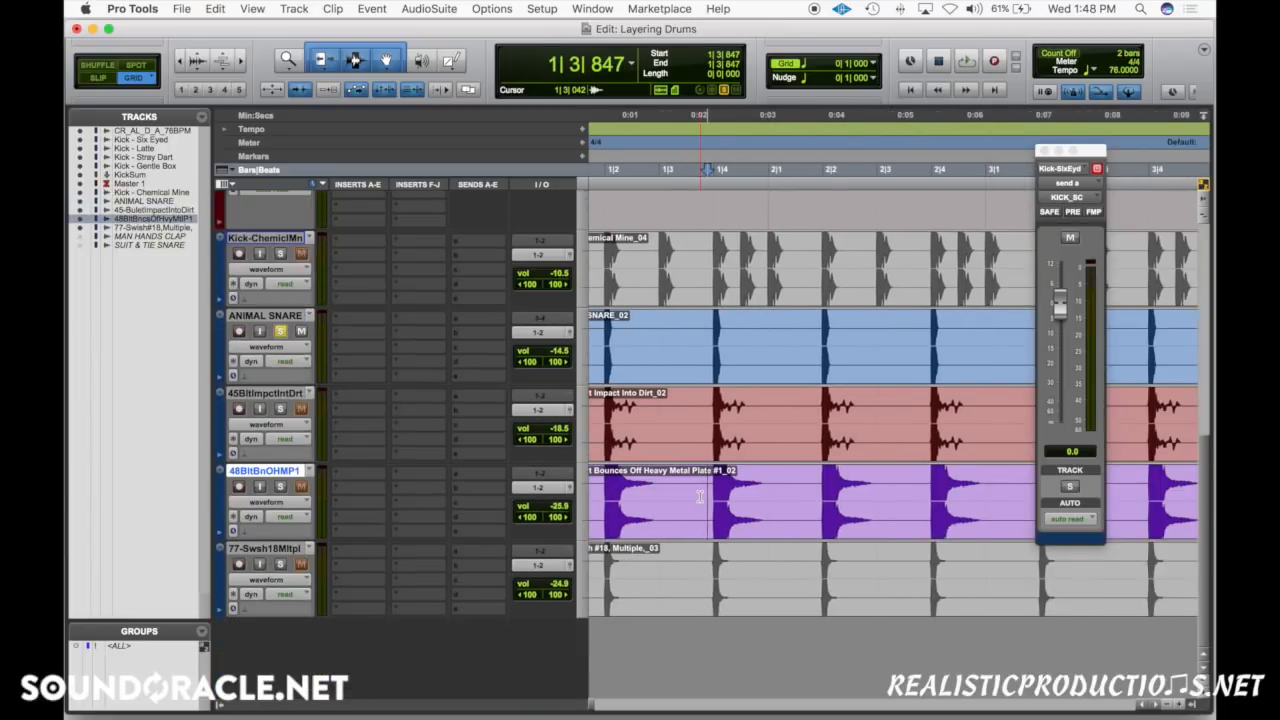
{"action": "scroll", "coordinate": [701, 502], "scroll_direction": "left", "scroll_amount": 1}
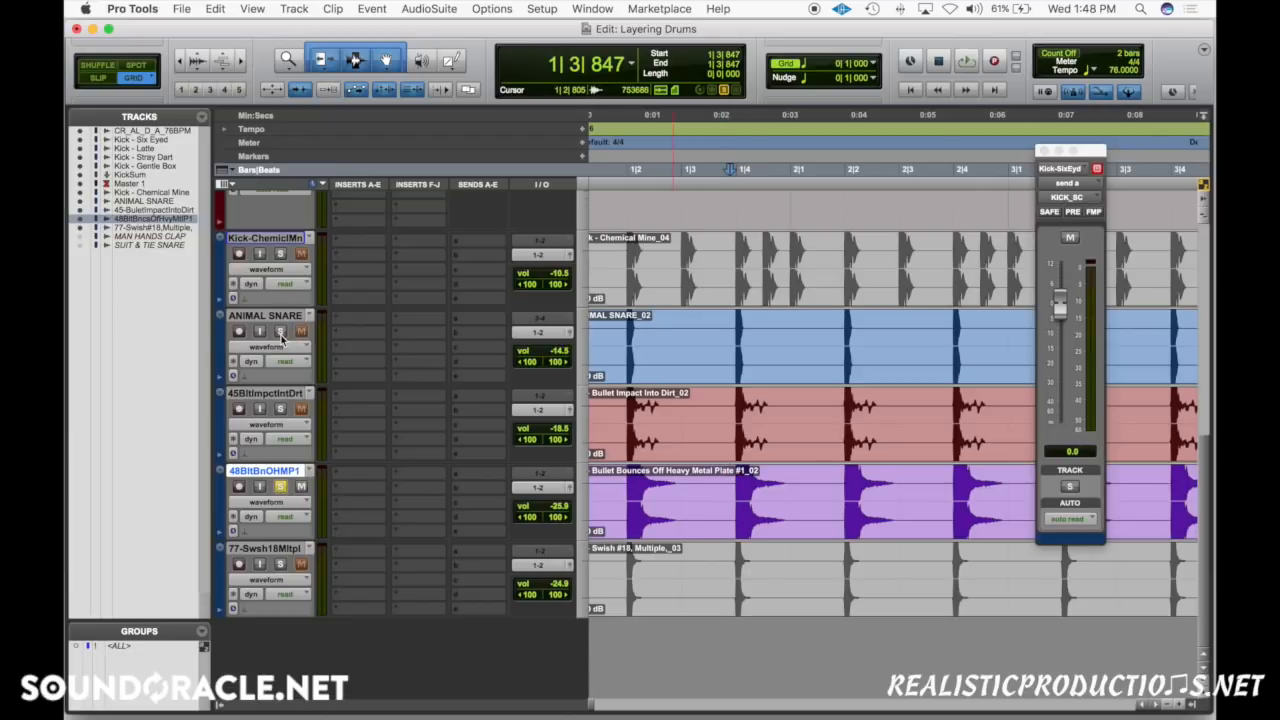
{"action": "key", "text": "space"}
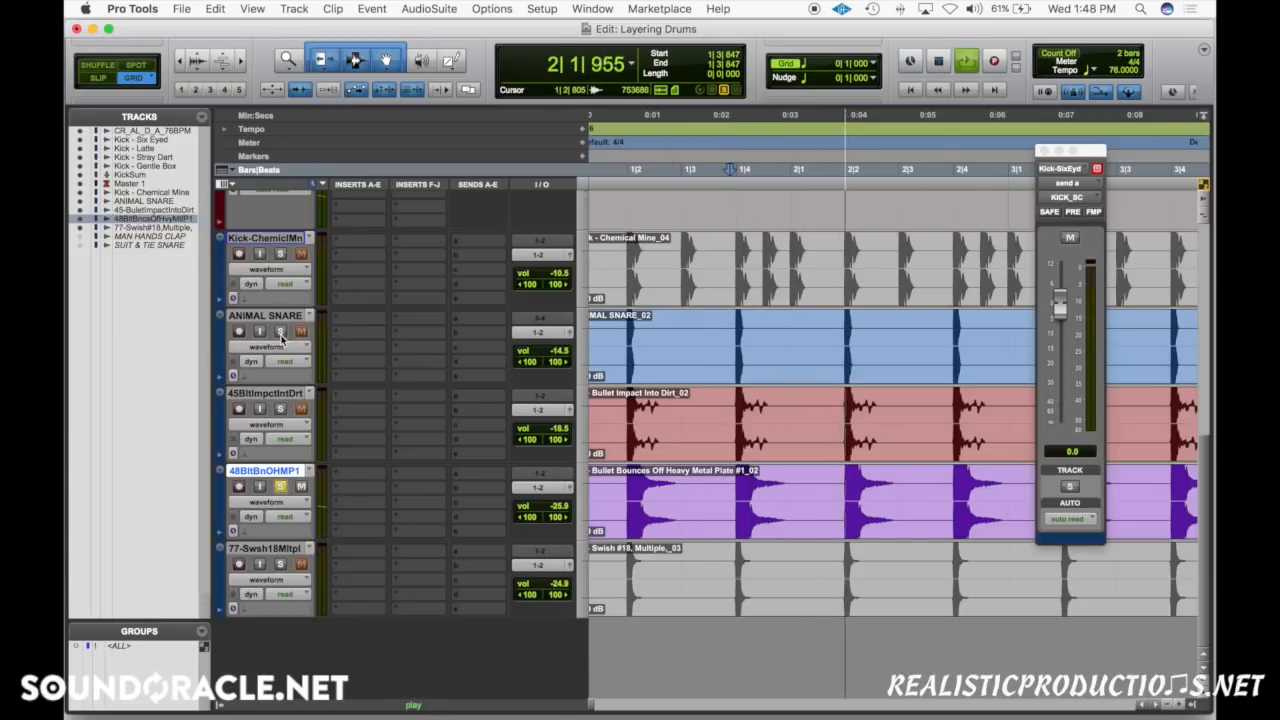
{"action": "key", "text": "space"}
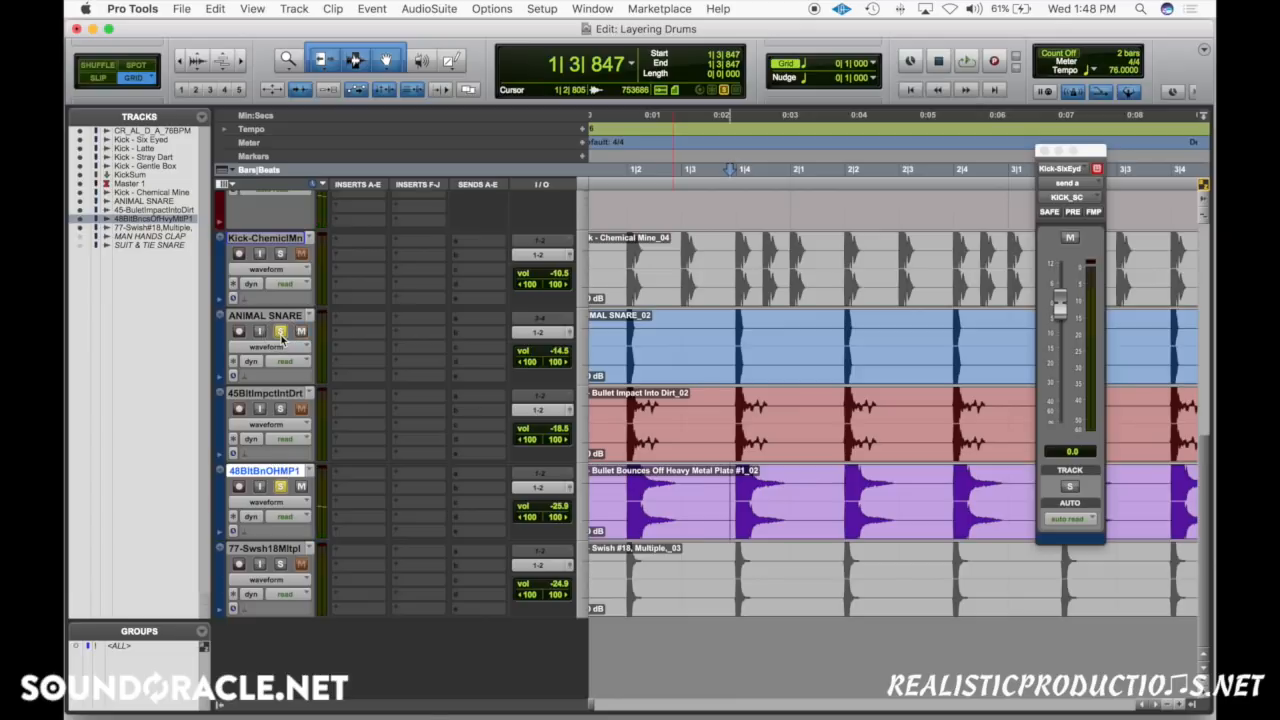
{"action": "key", "text": "space"}
{"action": "key", "text": "space"}
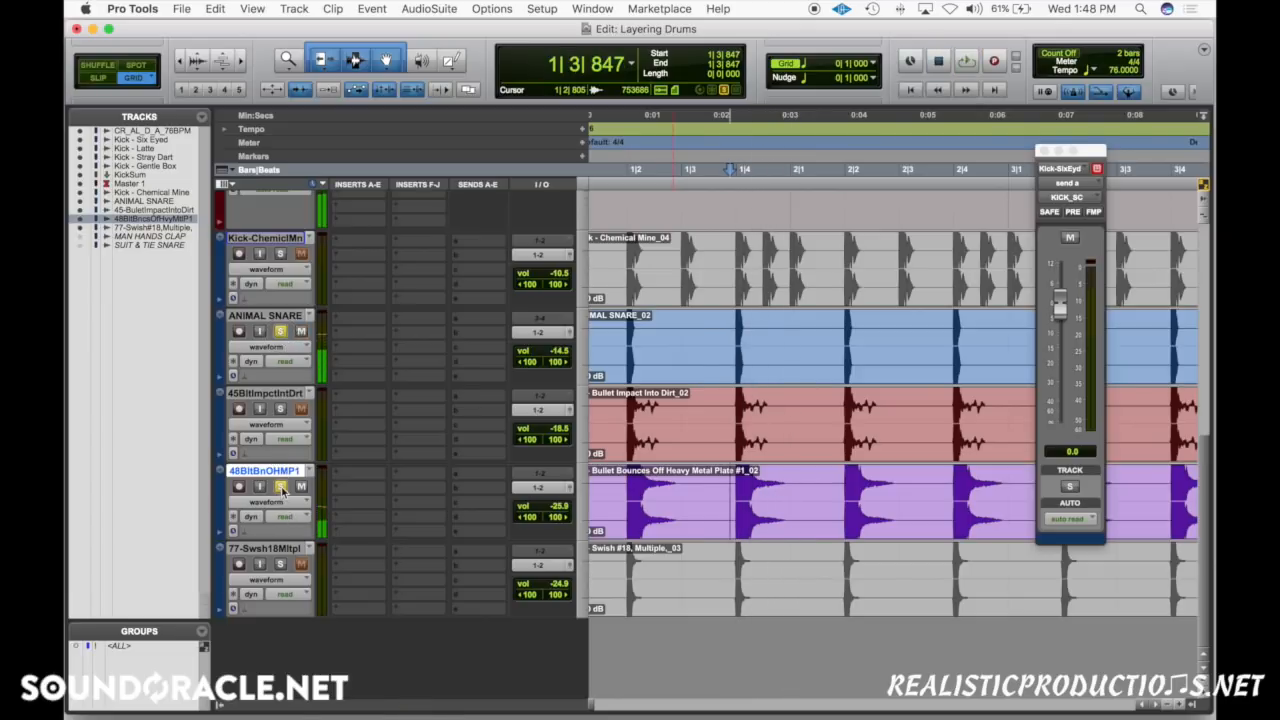
Clear the solos, mute the 45 bullet impact track and set the 48 metal plate track's volume to -30.0 dB during playback.
{"action": "left_click", "coordinate": [283, 490], "text": "alt"}
{"action": "key", "text": "space"}
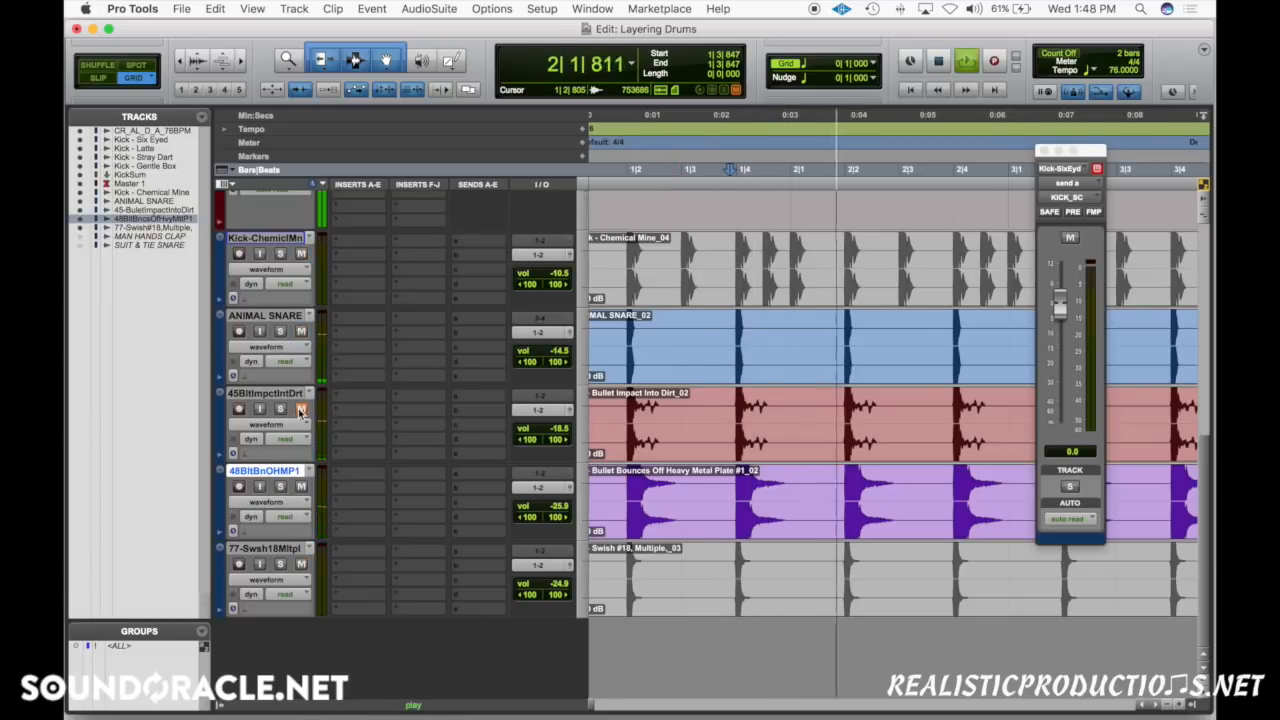
{"action": "left_click_drag", "start_coordinate": [557, 506], "coordinate": [563, 518]}
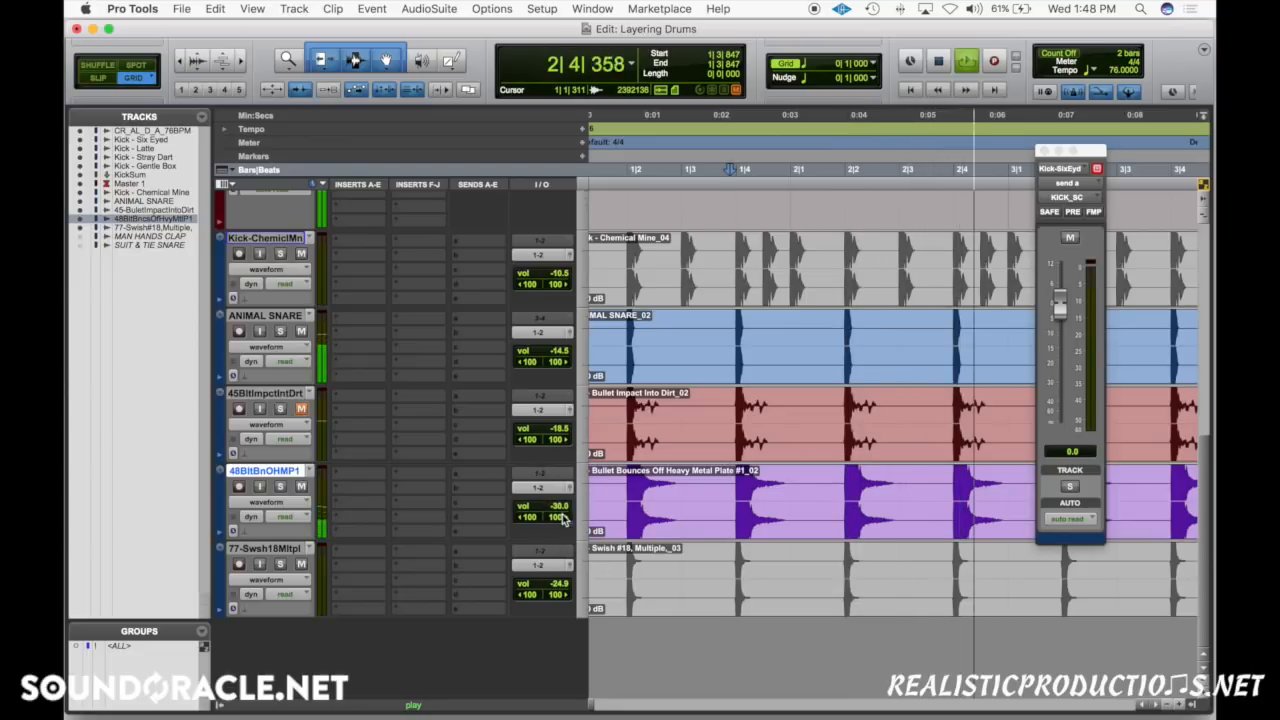
{"action": "key", "text": "space"}
Insert the stereo UAD SPL Transient Designer in the first insert slot of the 48 bullet bounce metal plate track.
{"action": "left_click", "coordinate": [366, 470]}
{"action": "mouse_move", "coordinate": [415, 546]}
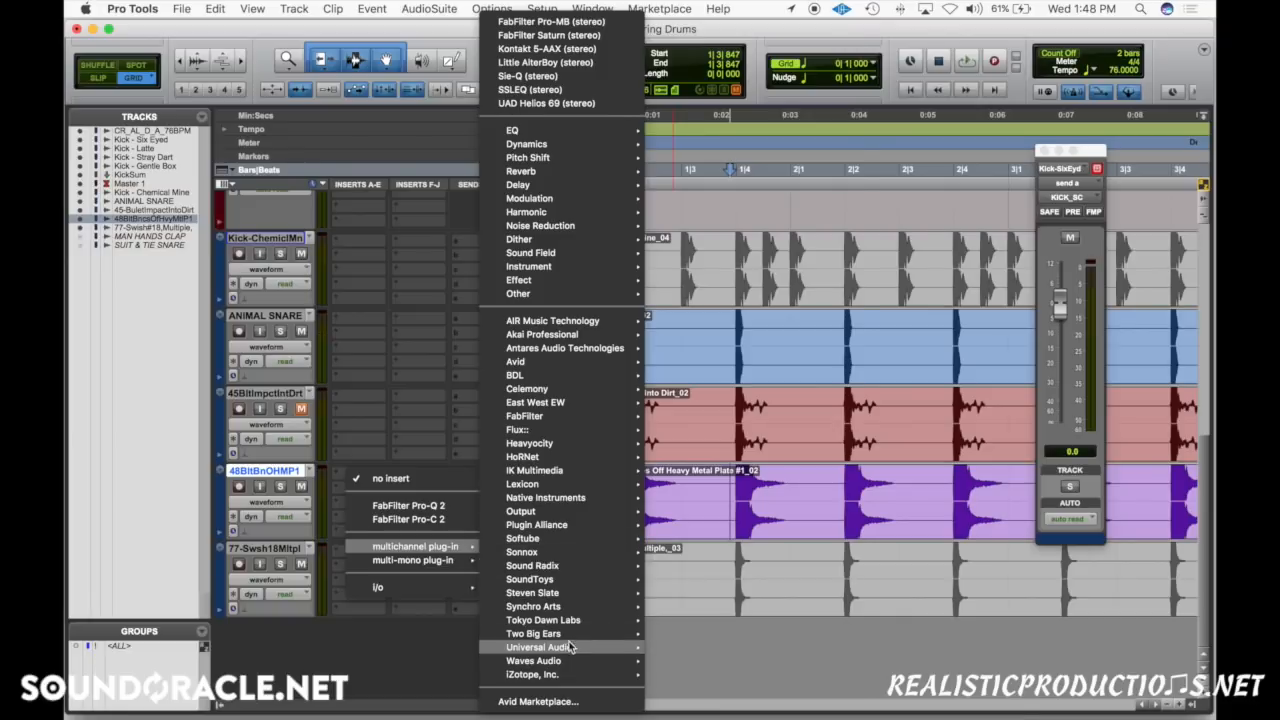
{"action": "mouse_move", "coordinate": [570, 648]}
{"action": "scroll", "coordinate": [745, 600], "scroll_direction": "down", "scroll_amount": 5}
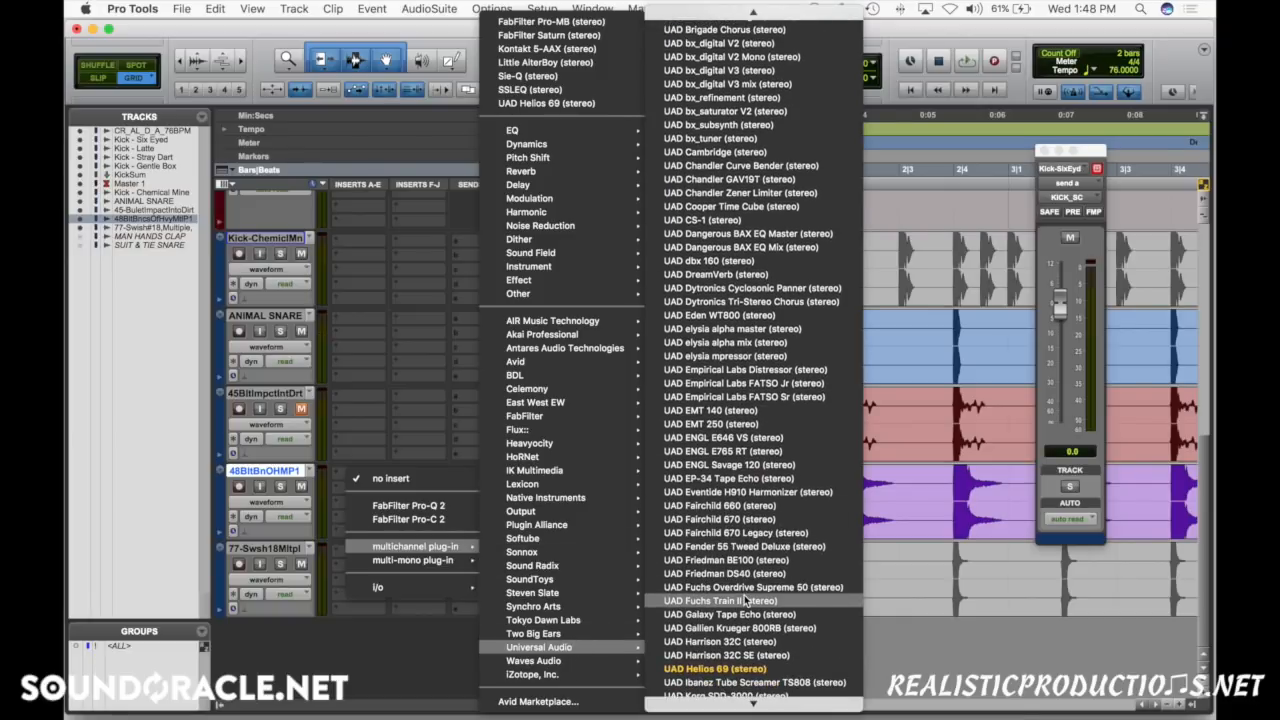
{"action": "scroll", "coordinate": [745, 600], "scroll_direction": "down", "scroll_amount": 5}
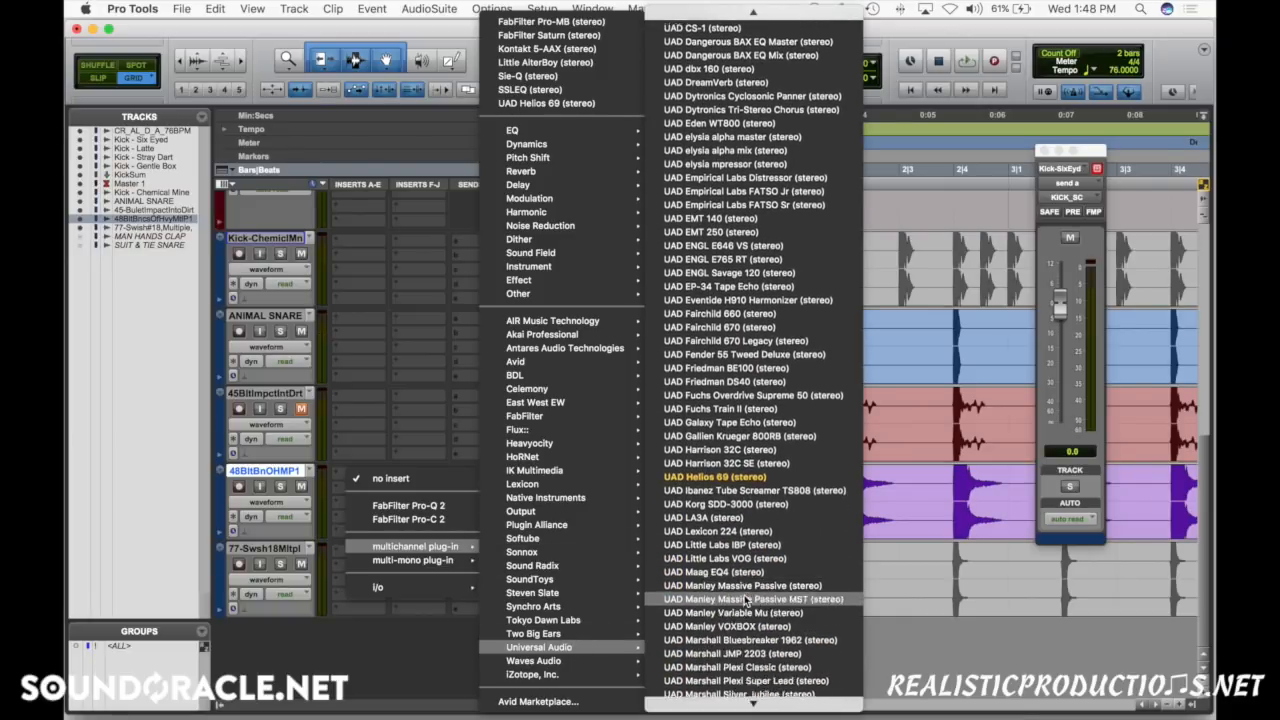
{"action": "scroll", "coordinate": [745, 600], "scroll_direction": "down", "scroll_amount": 10}
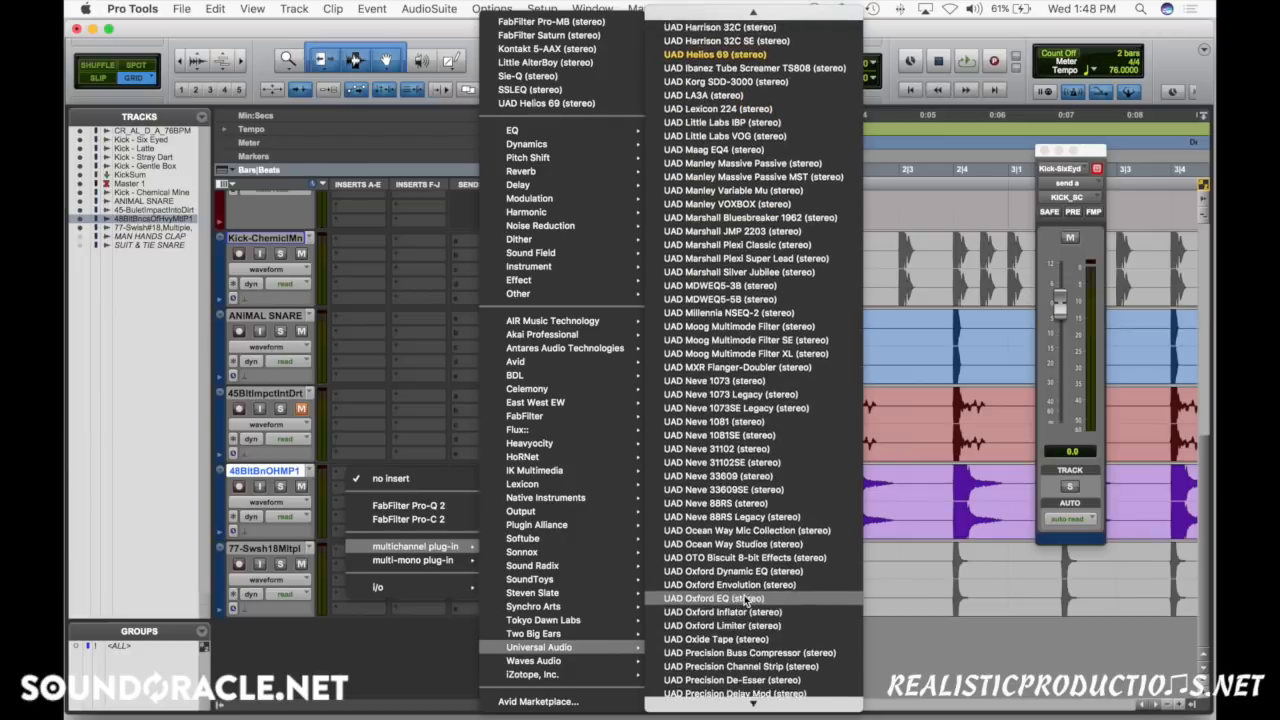
{"action": "scroll", "coordinate": [745, 600], "scroll_direction": "down", "scroll_amount": 6}
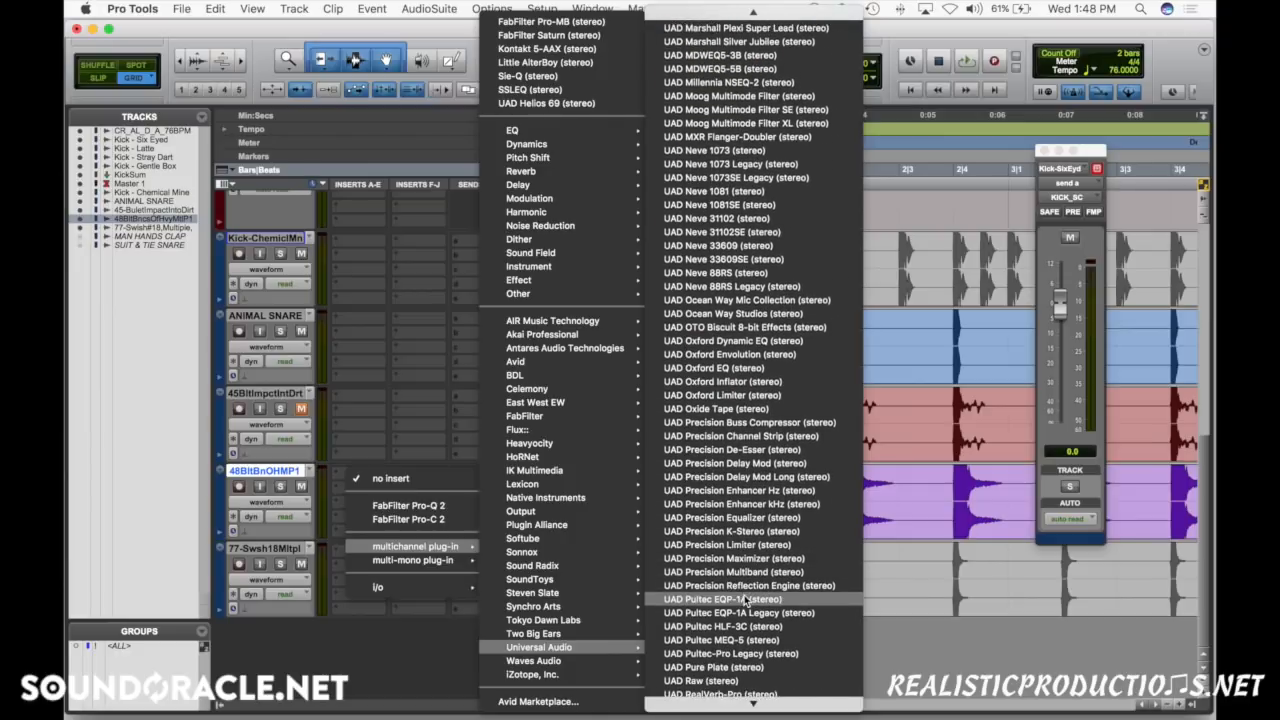
{"action": "scroll", "coordinate": [745, 598], "scroll_direction": "down", "scroll_amount": 5}
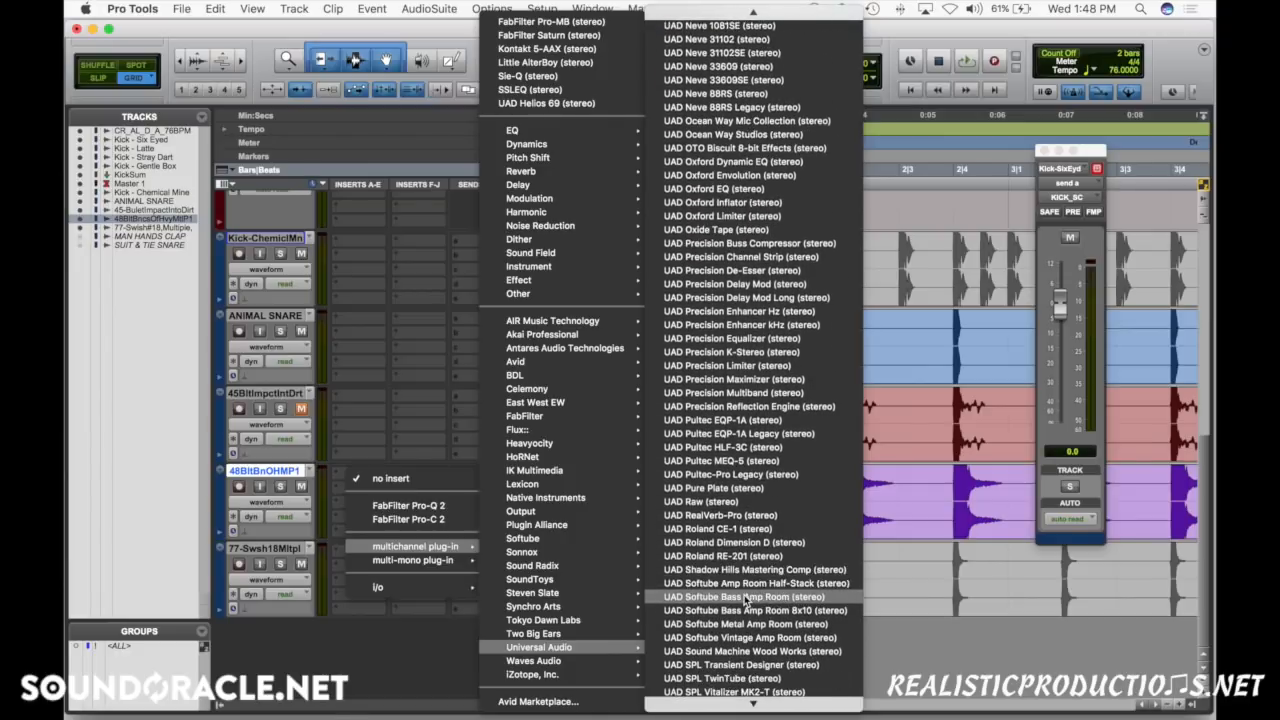
{"action": "scroll", "coordinate": [745, 598], "scroll_direction": "down", "scroll_amount": 2}
{"action": "left_click", "coordinate": [745, 615]}
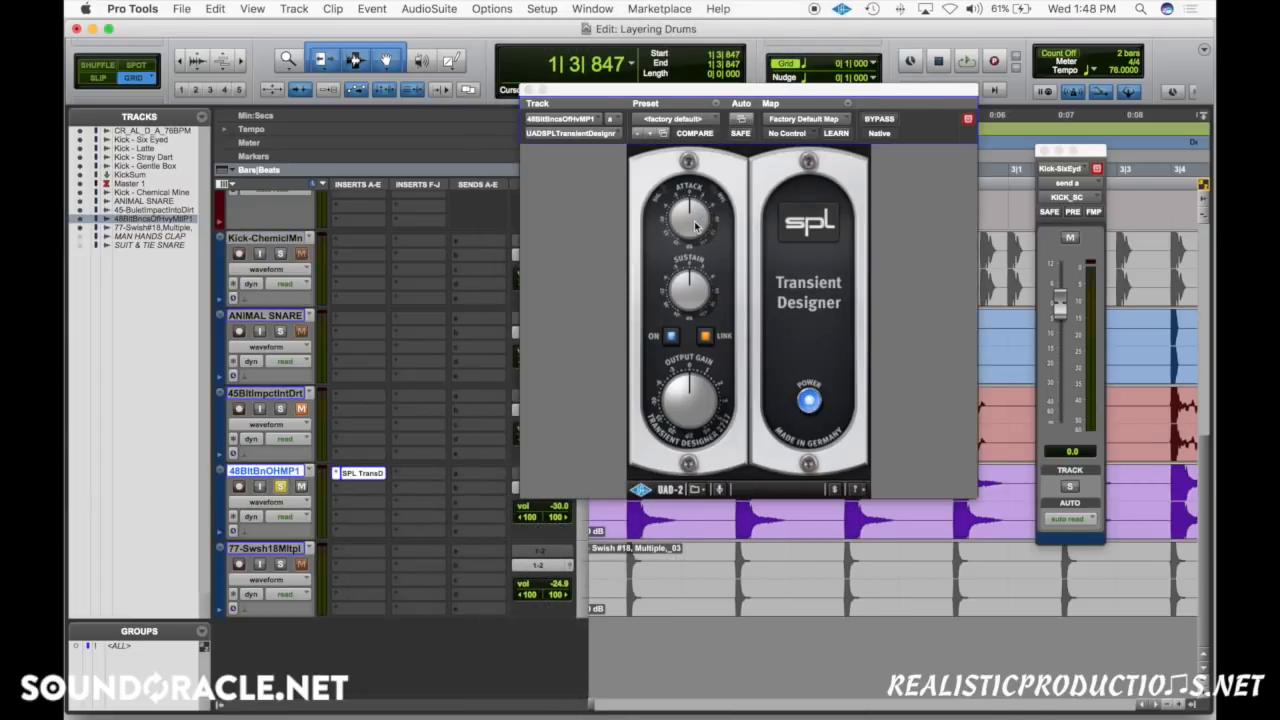
Turn the Transient Designer's sustain down on the 48 metal plate track while auditioning it soloed.
{"action": "key", "text": "space"}
{"action": "mouse_move", "coordinate": [687, 309]}
{"action": "left_mouse_down"}
{"action": "mouse_move", "coordinate": [685, 331]}
{"action": "mouse_move", "coordinate": [683, 311]}
{"action": "left_mouse_up"}
{"action": "key", "text": "space"}
{"action": "key", "text": "space"}
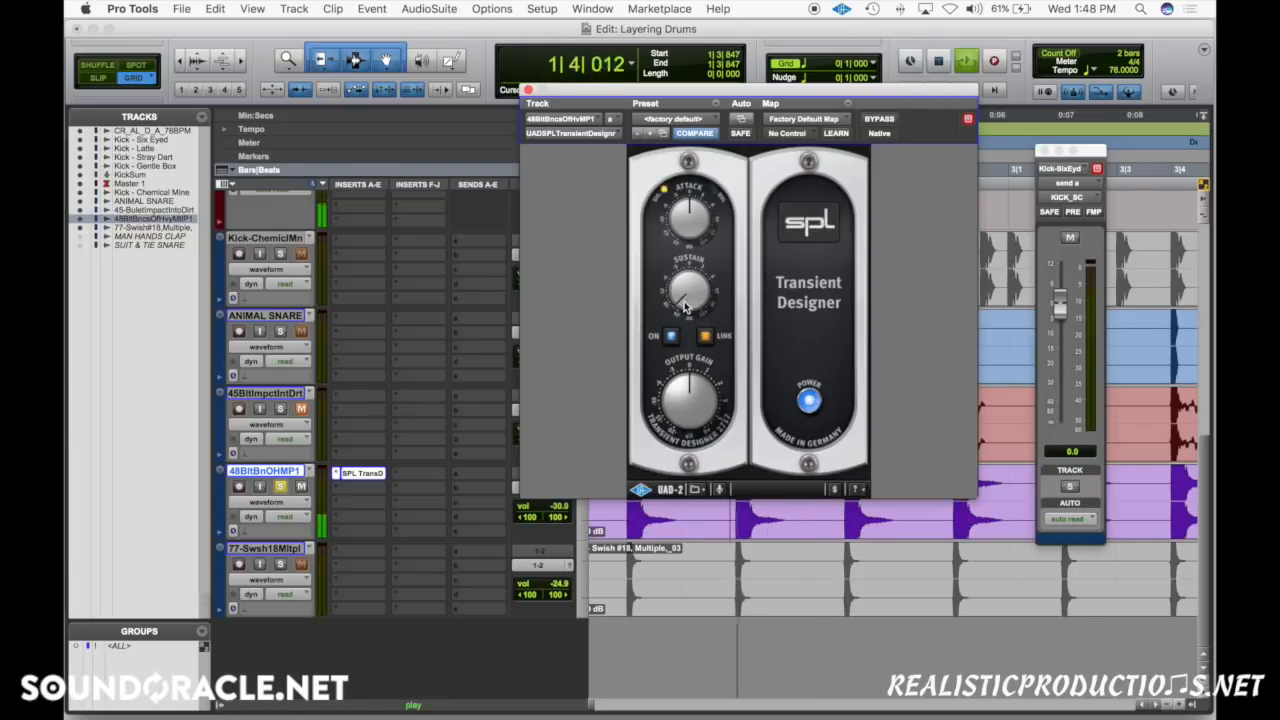
Play the unsoloed beat from just before beat 4 of bar 1 and set the 48 metal plate track's volume to -35.1 dB.
{"action": "left_click", "coordinate": [730, 489]}
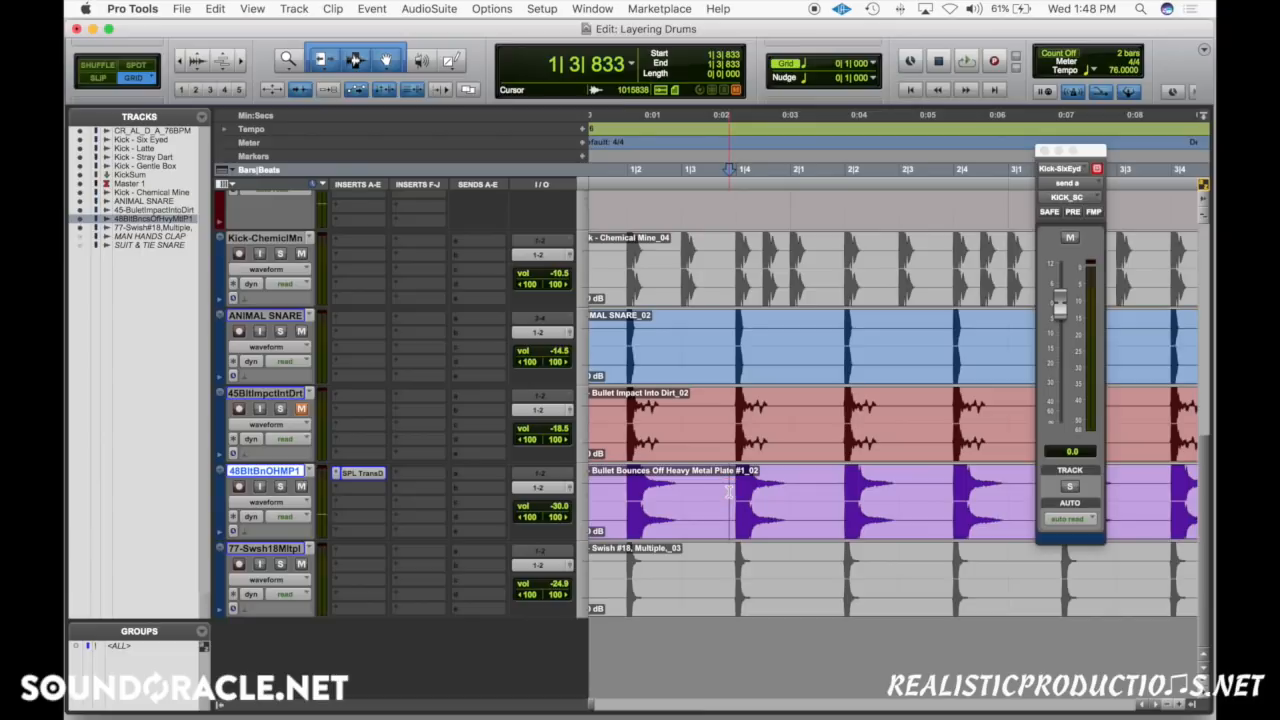
{"action": "left_click", "coordinate": [731, 489]}
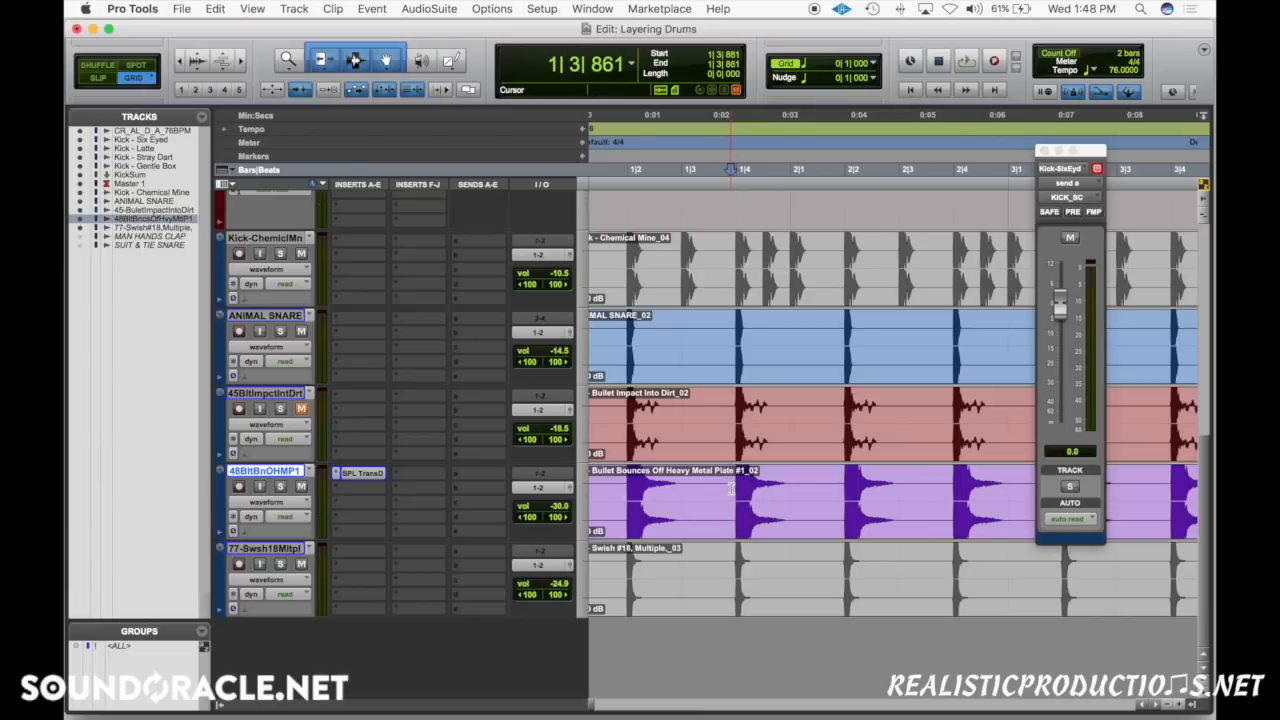
{"action": "key", "text": "space"}
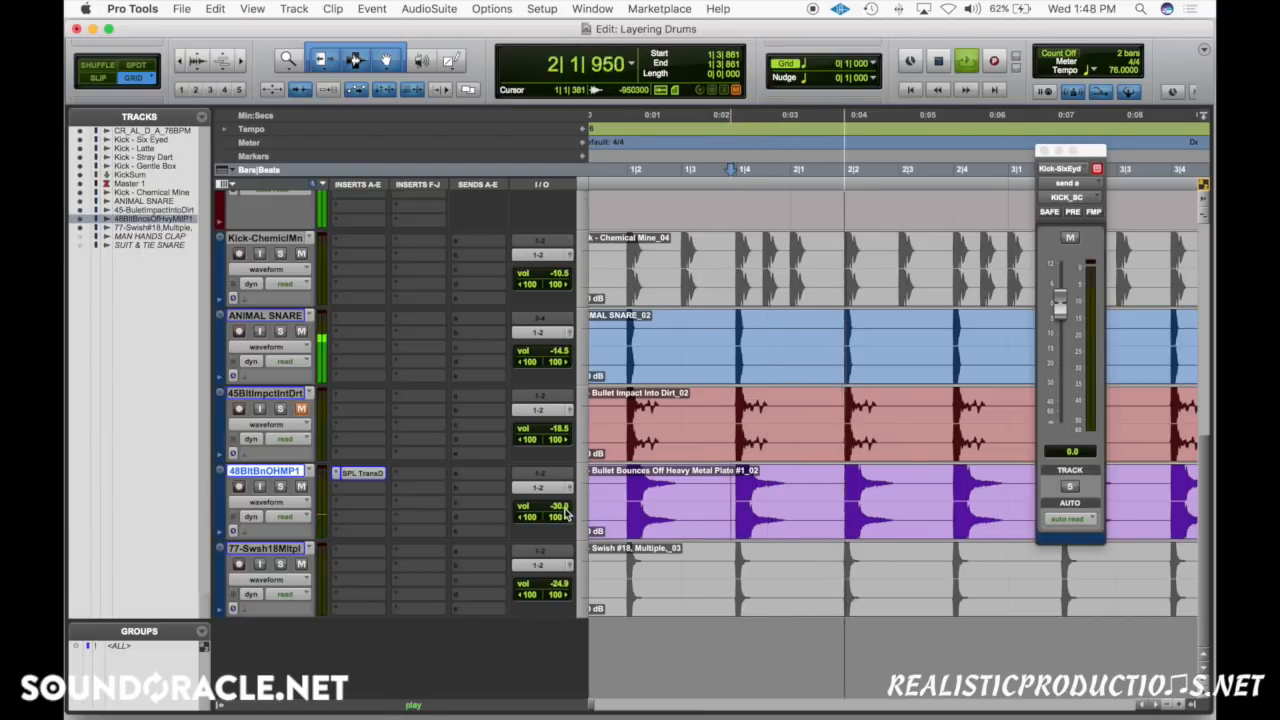
{"action": "left_click_drag", "start_coordinate": [565, 512], "coordinate": [565, 535]}
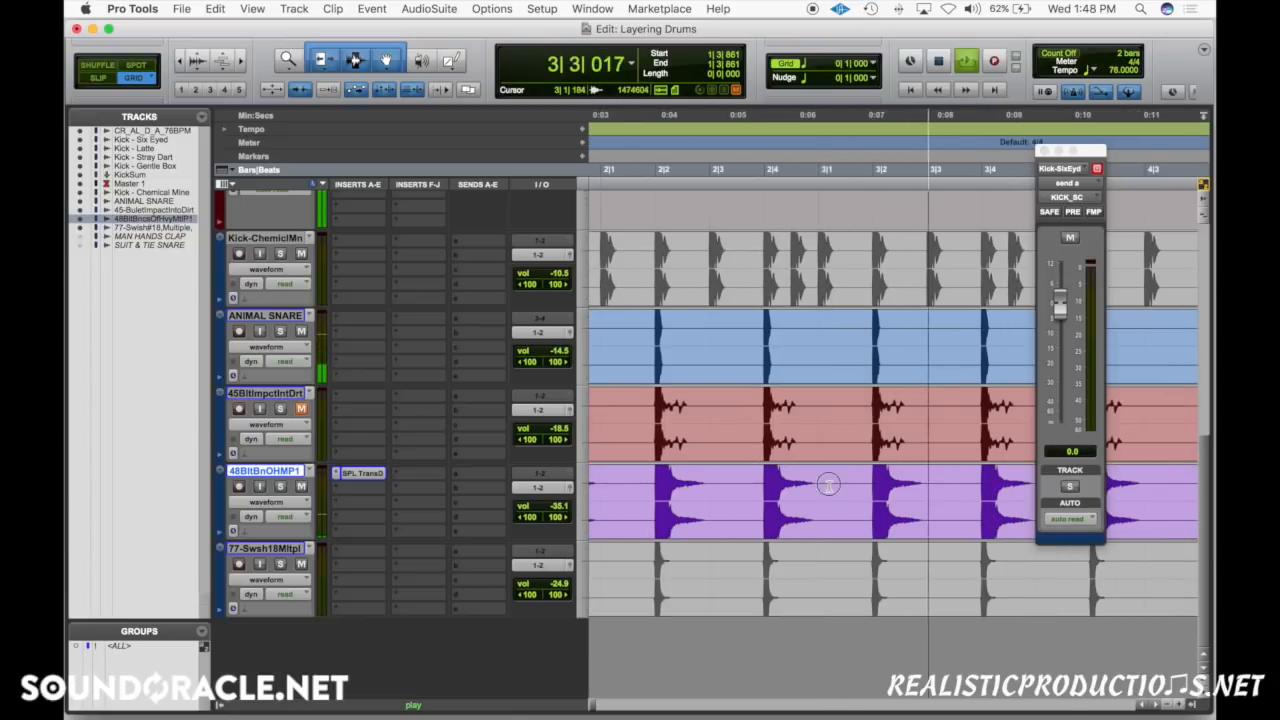
Mute the 48 - Bullet Bounces Off Heavy Metal Plate #1_02 clip and unmute the 77 - Swish #18, Multiple,_03 clip.
{"action": "left_click", "coordinate": [660, 522]}
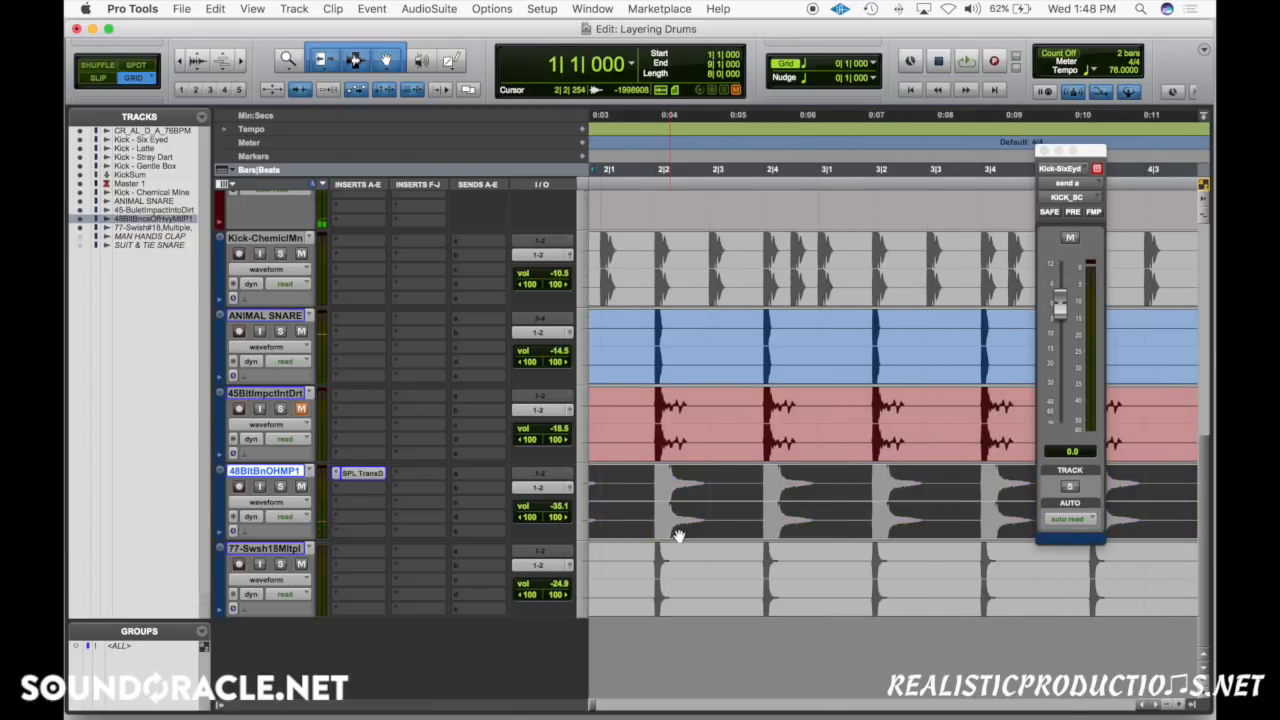
{"action": "left_click", "coordinate": [685, 603]}
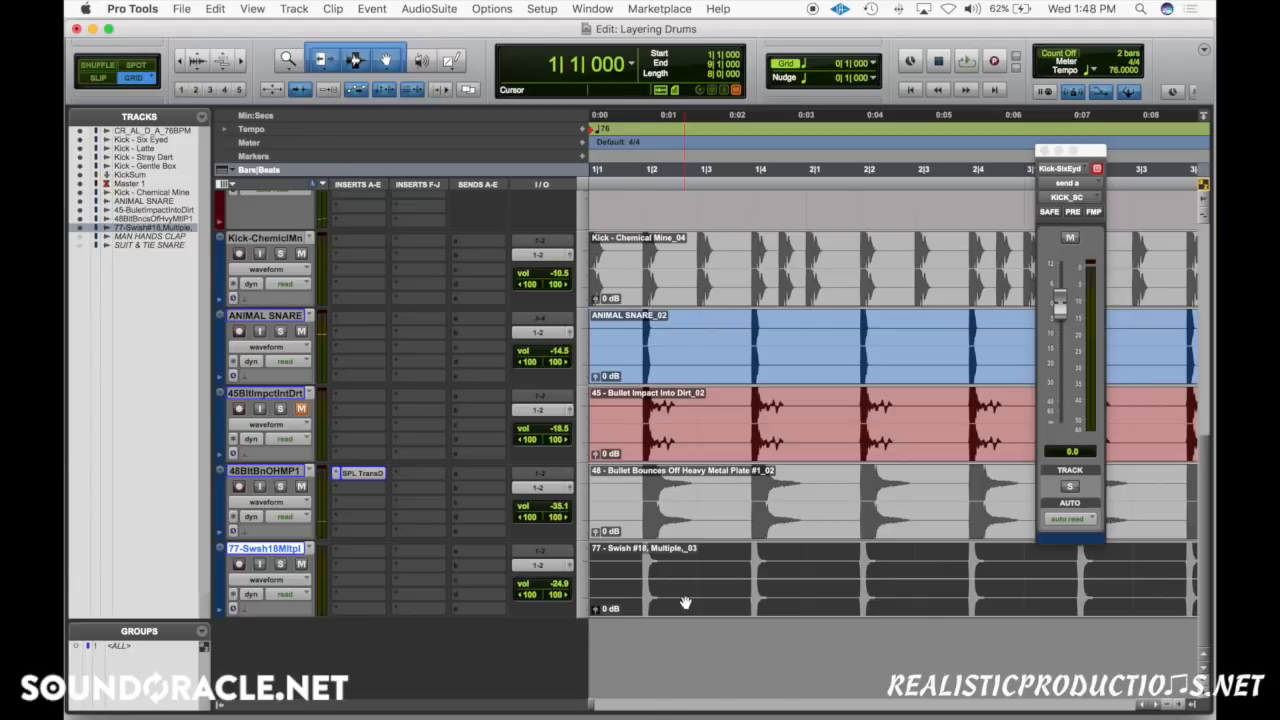
{"action": "left_click", "coordinate": [680, 600]}
Audition the 77 swish track soloed, alone and together with ANIMAL SNARE, and clear the solos.
{"action": "left_click", "coordinate": [280, 564]}
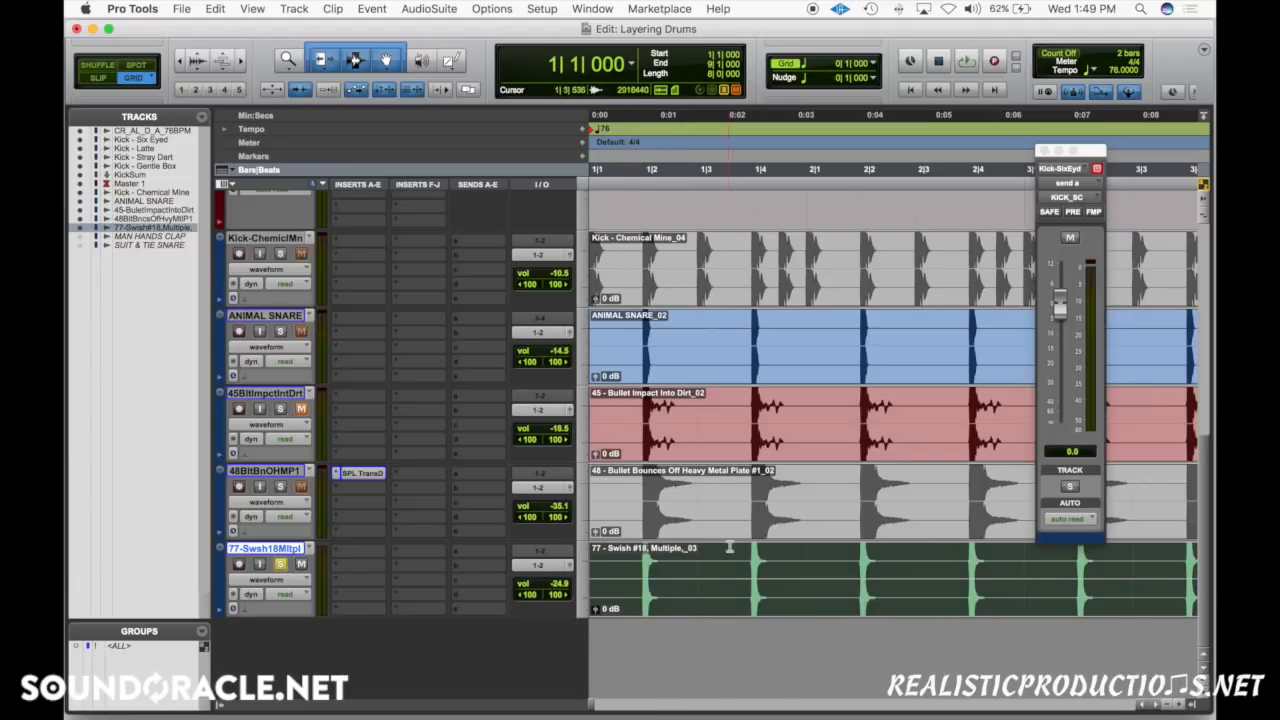
{"action": "left_click", "coordinate": [621, 565]}
{"action": "key", "text": "space"}
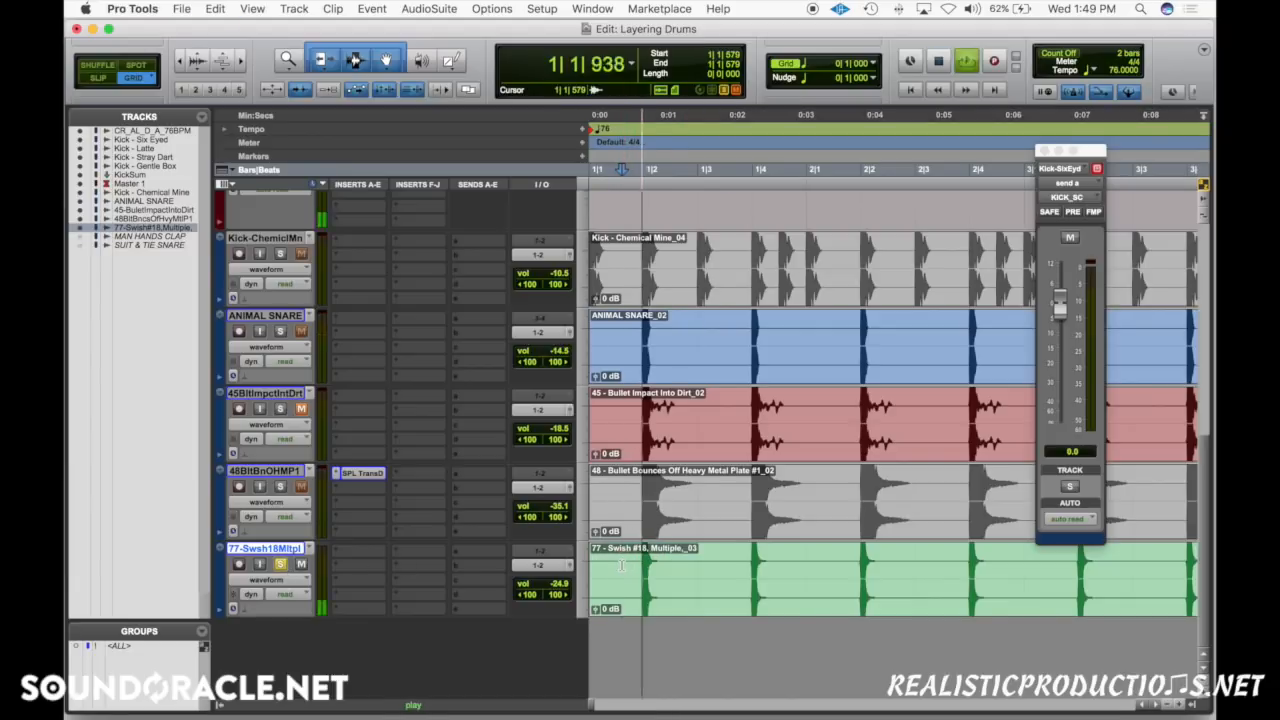
{"action": "key", "text": "space"}
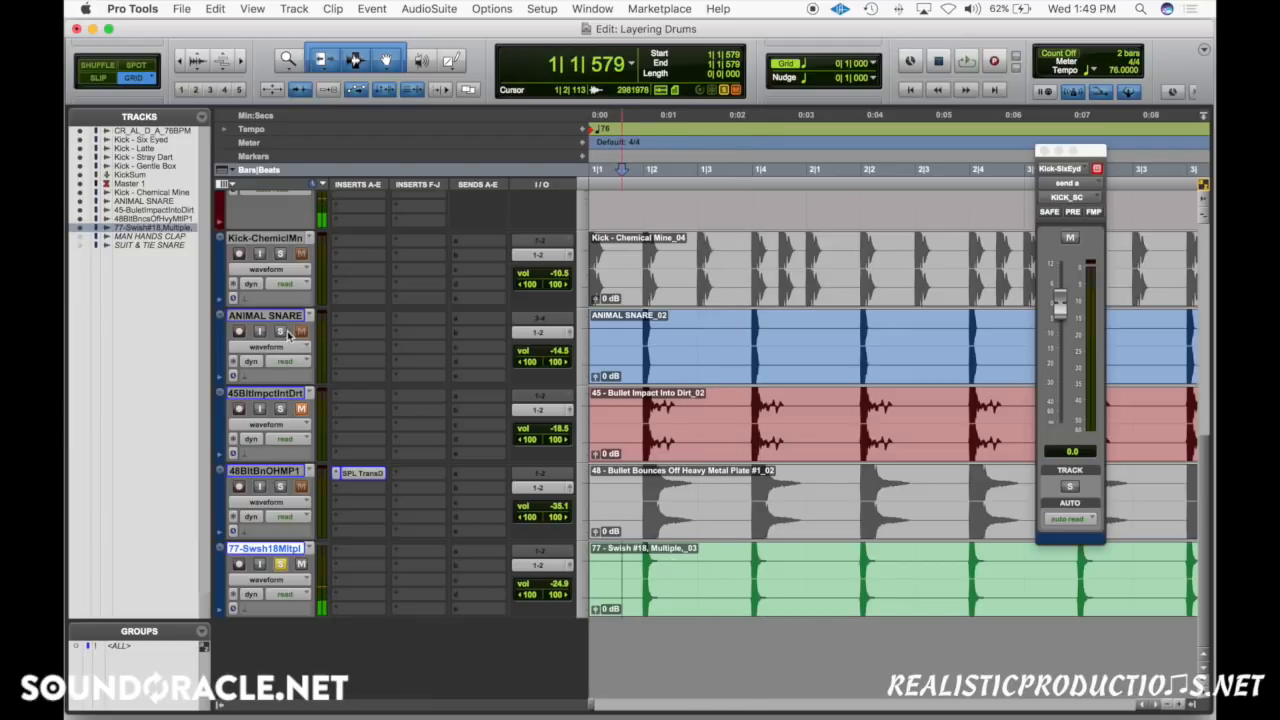
{"action": "left_click", "coordinate": [282, 332]}
{"action": "key", "text": "space"}
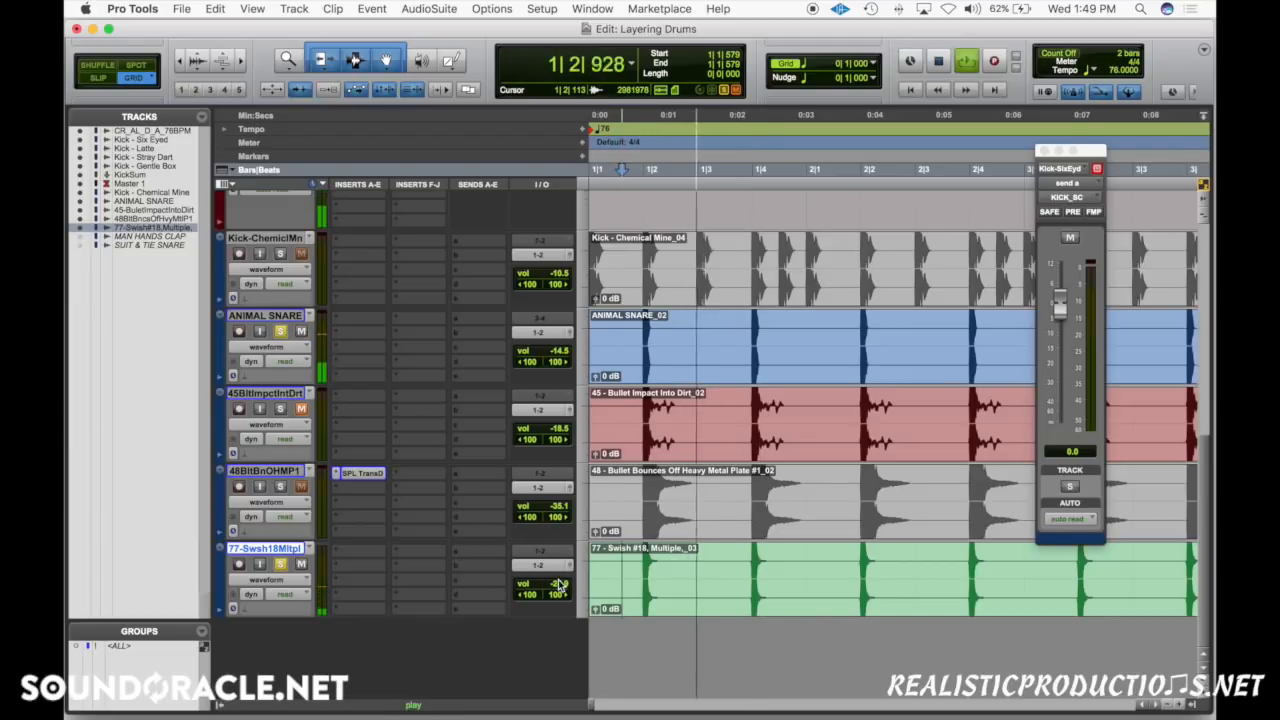
{"action": "left_click_drag", "start_coordinate": [559, 582], "coordinate": [559, 586]}
{"action": "key", "text": "space"}
{"action": "left_click", "coordinate": [284, 563], "text": "alt"}
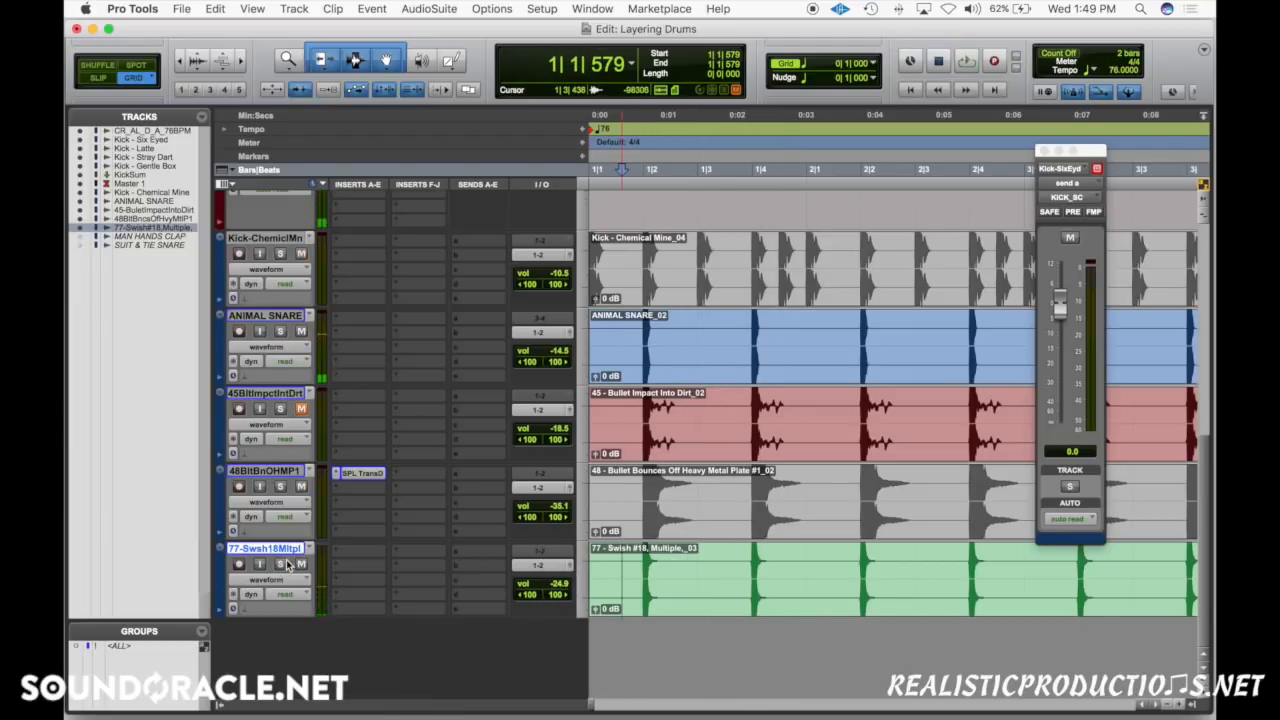
Play the full unsoloed beat from bar 1 and toggle the 77 swish track's mute to judge its effect.
{"action": "key", "text": "space"}
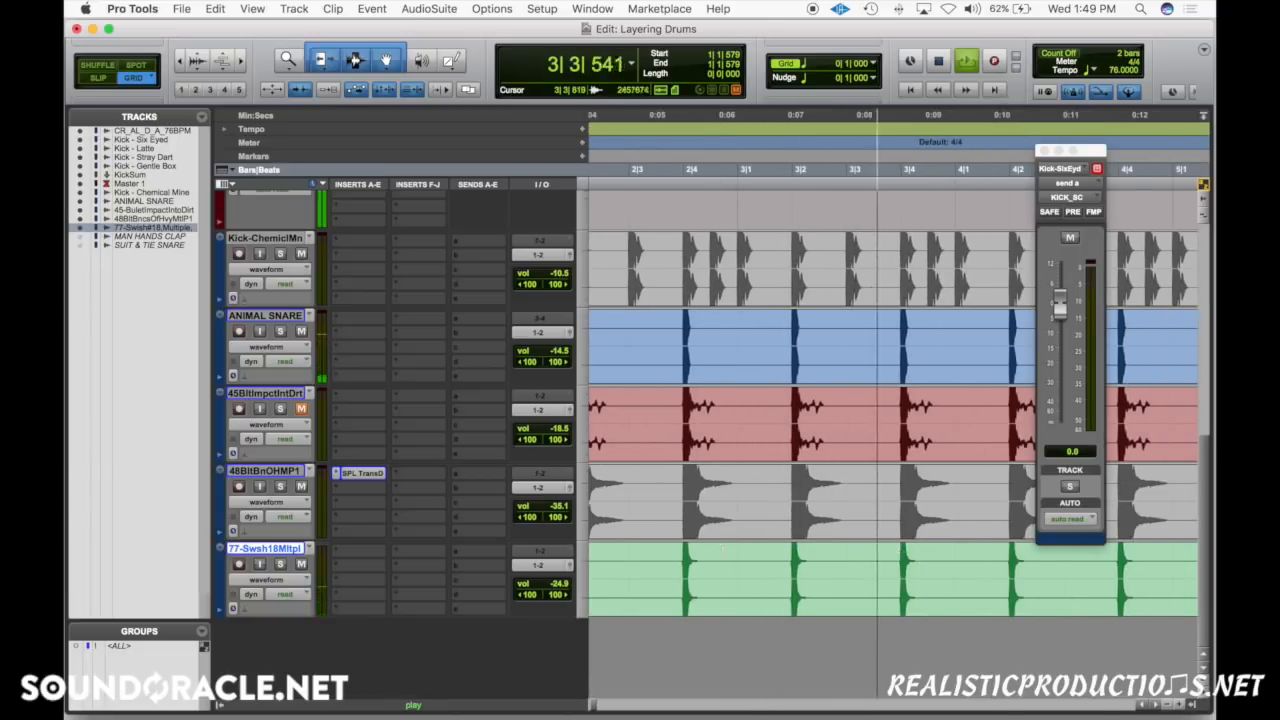
{"action": "left_click", "coordinate": [301, 564]}
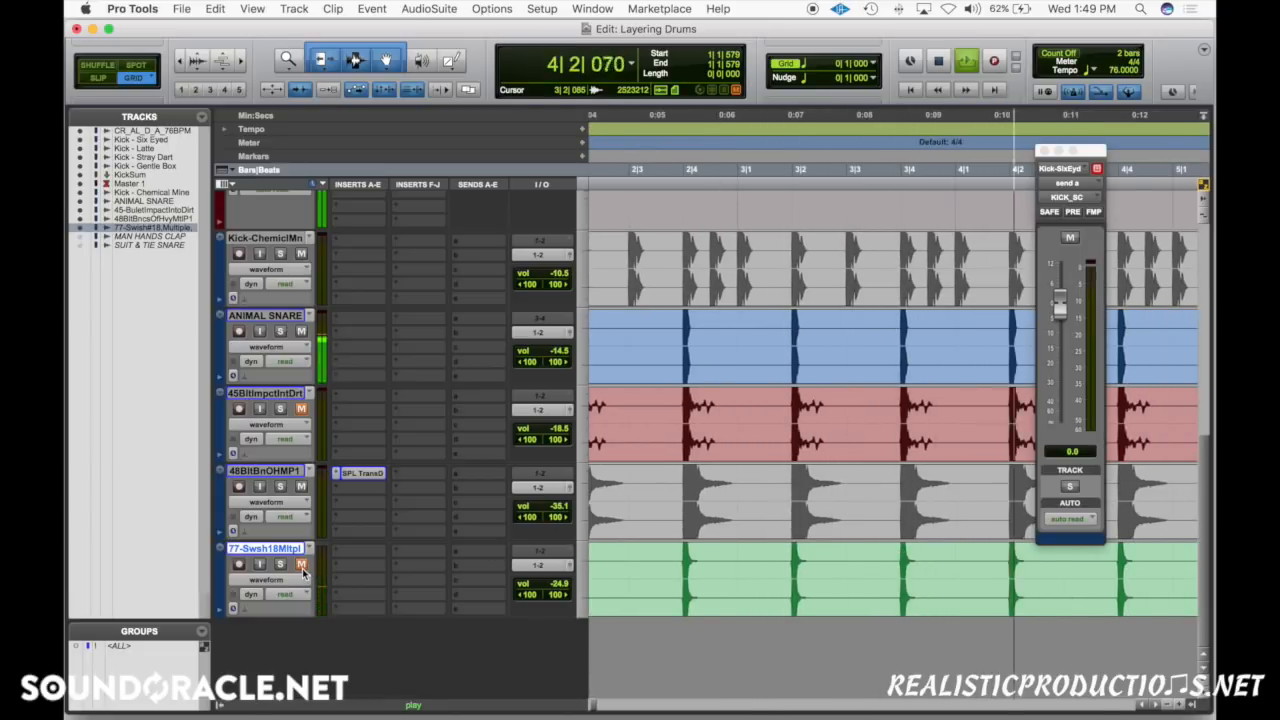
{"action": "left_click", "coordinate": [301, 564]}
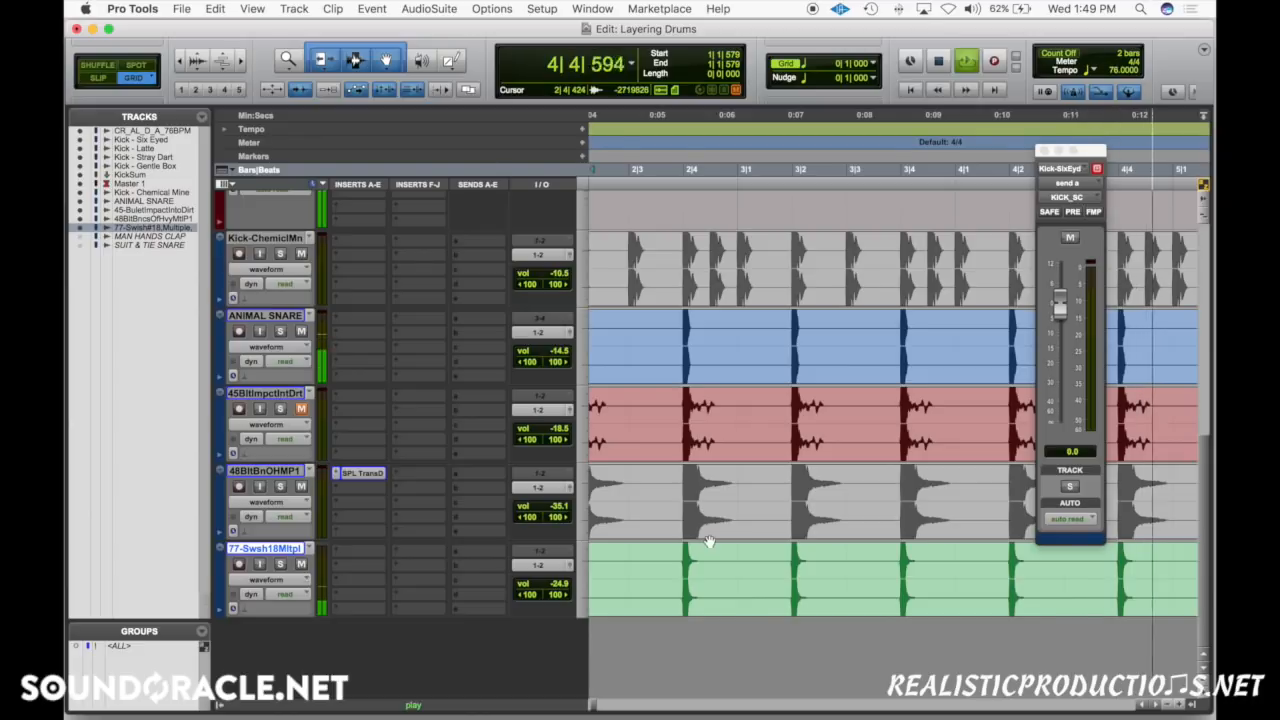
{"action": "key", "text": "space"}
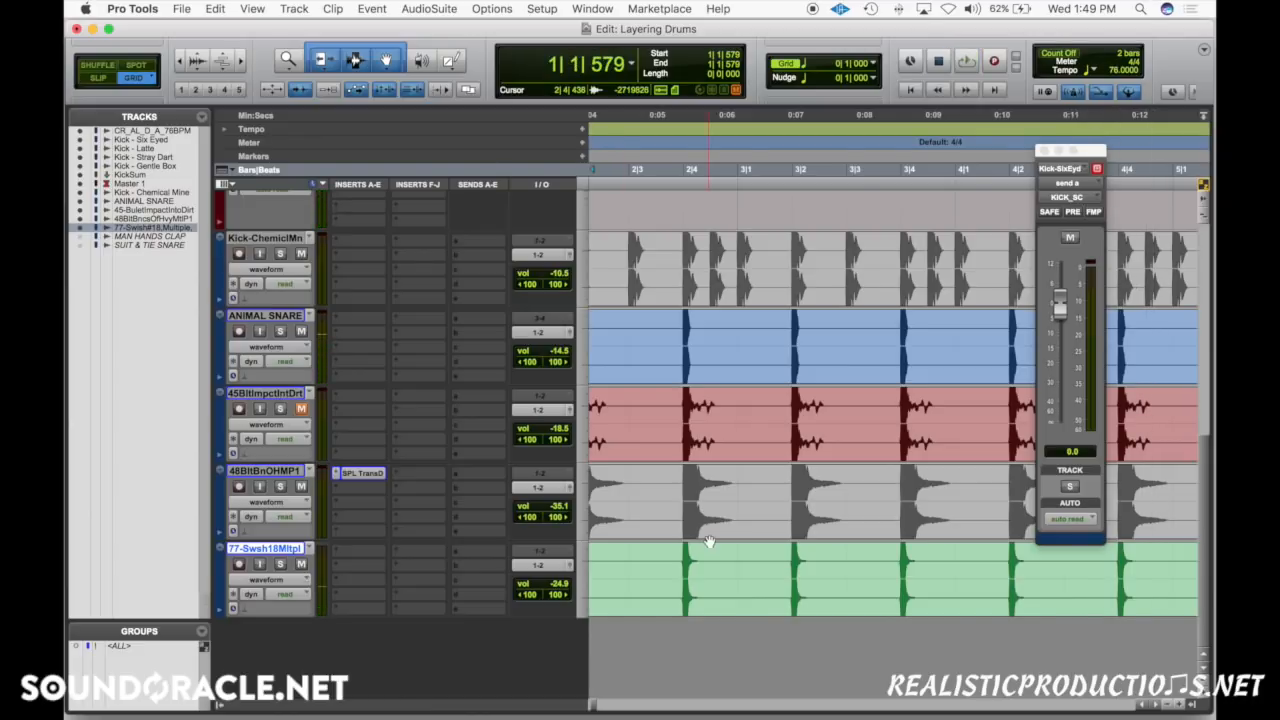
{"action": "key", "text": "r"}
{"action": "key", "text": "r"}
{"action": "key", "text": "r"}
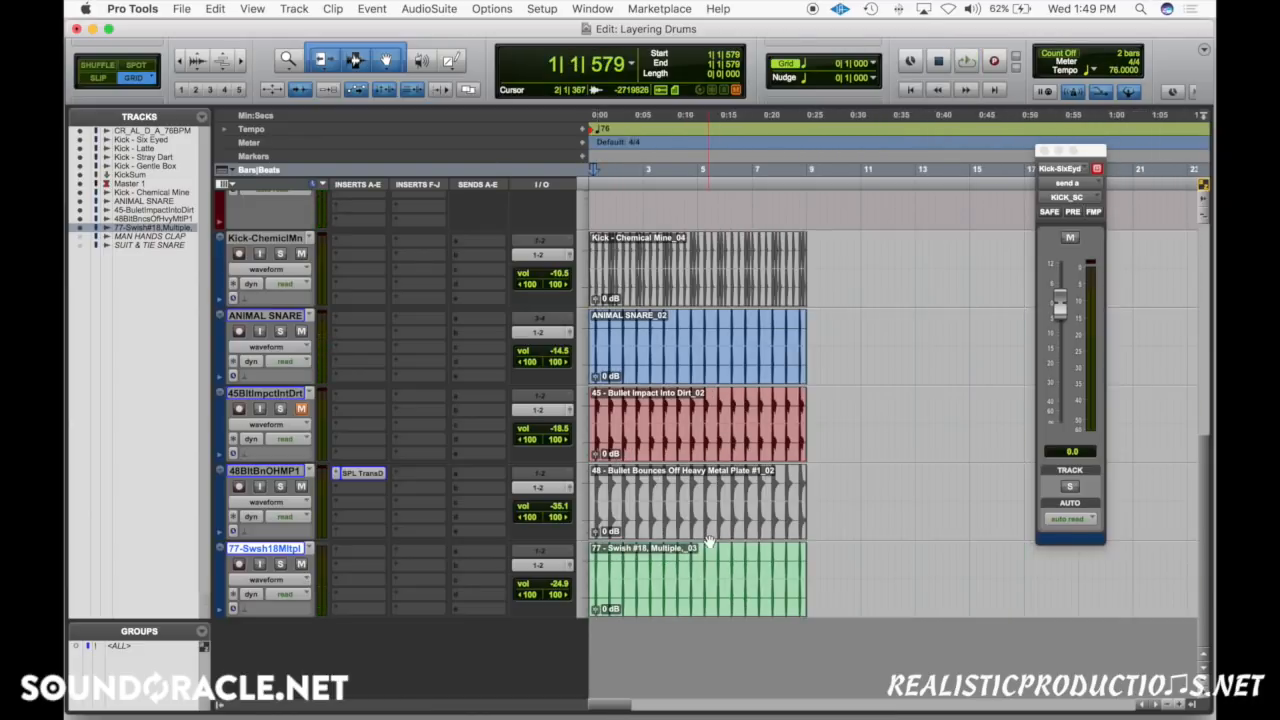